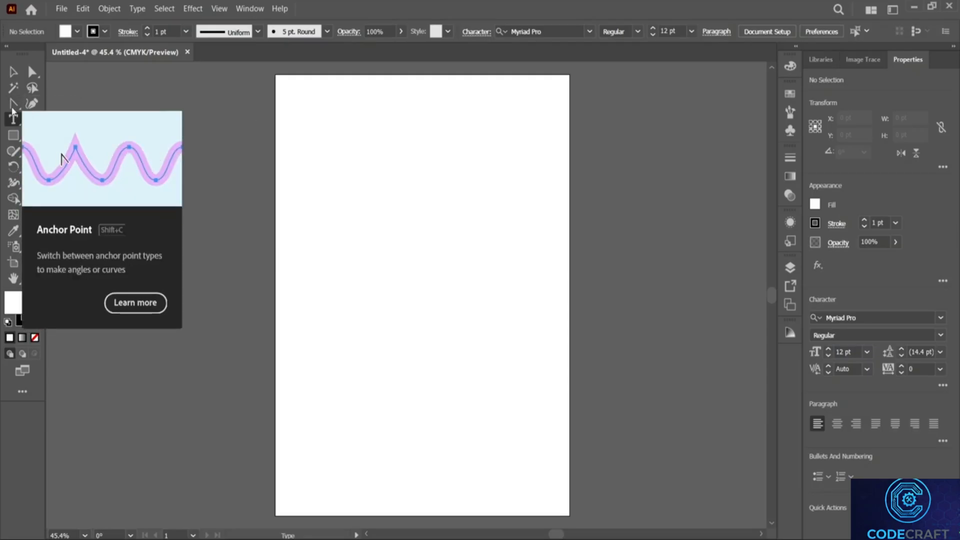
Step: Try the Type tool by placing point text at the artboard's upper-left edge, and clear its content
{"action": "key", "text": "p"}
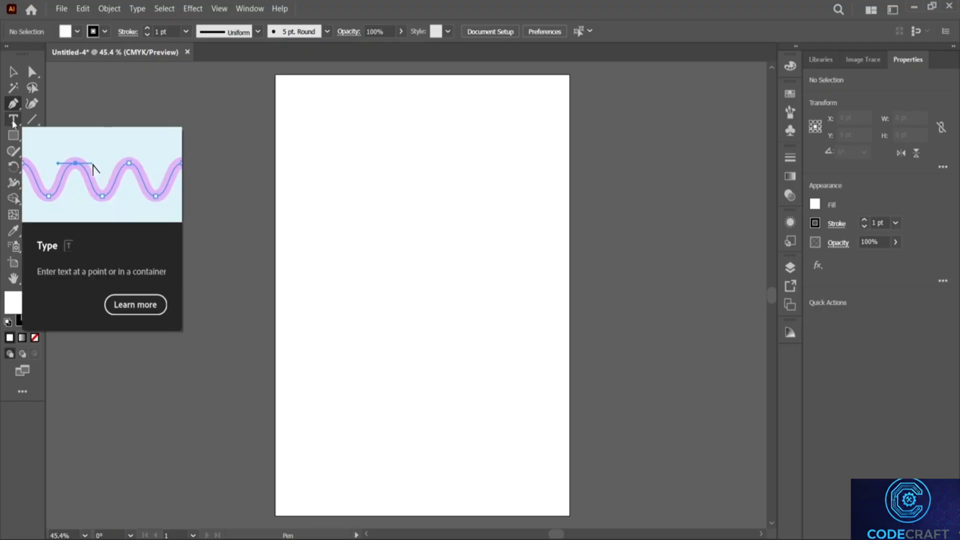
{"action": "left_click", "coordinate": [14, 123]}
{"action": "right_click", "coordinate": [14, 123]}
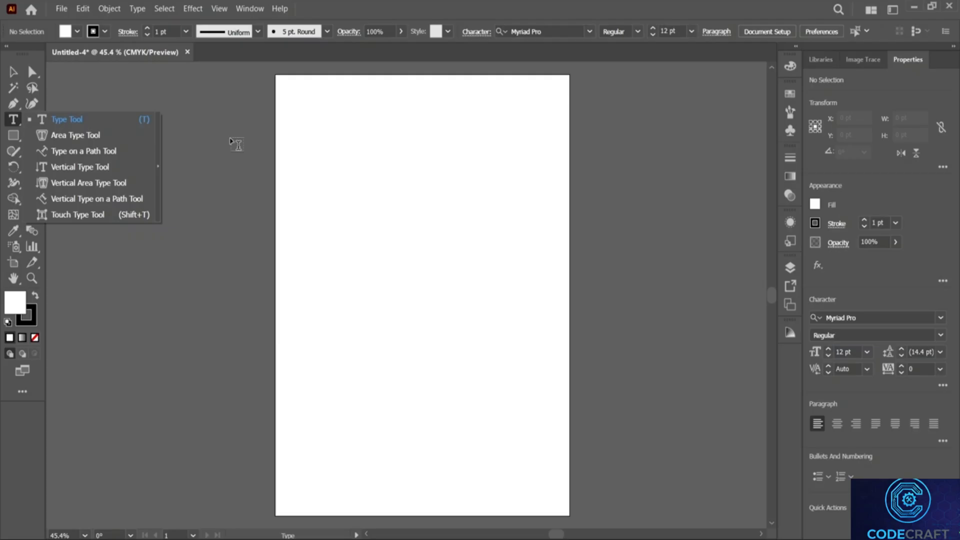
{"action": "left_click", "coordinate": [270, 135]}
{"action": "left_click", "coordinate": [273, 130]}
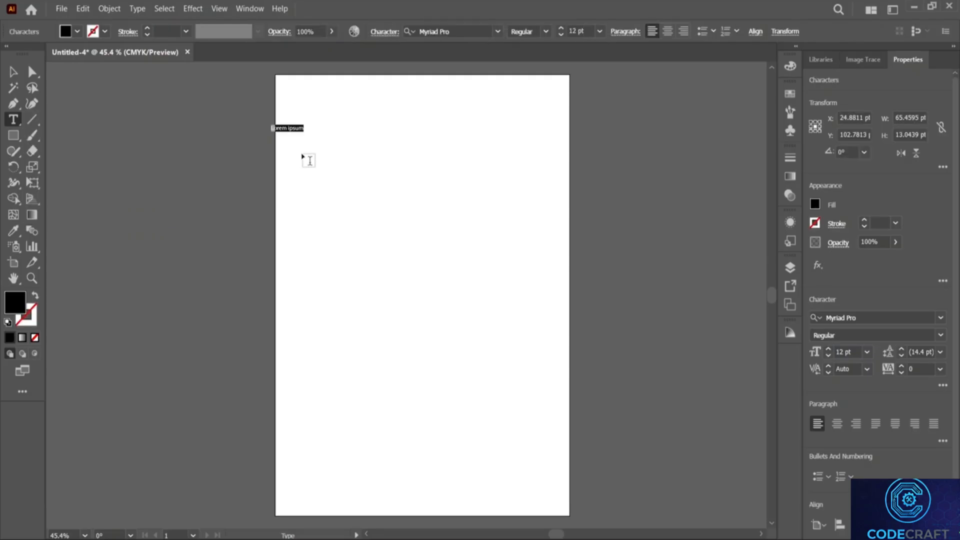
{"action": "type", "text": "yo"}
{"action": "key", "text": "BackSpace"}
{"action": "key", "text": "BackSpace"}
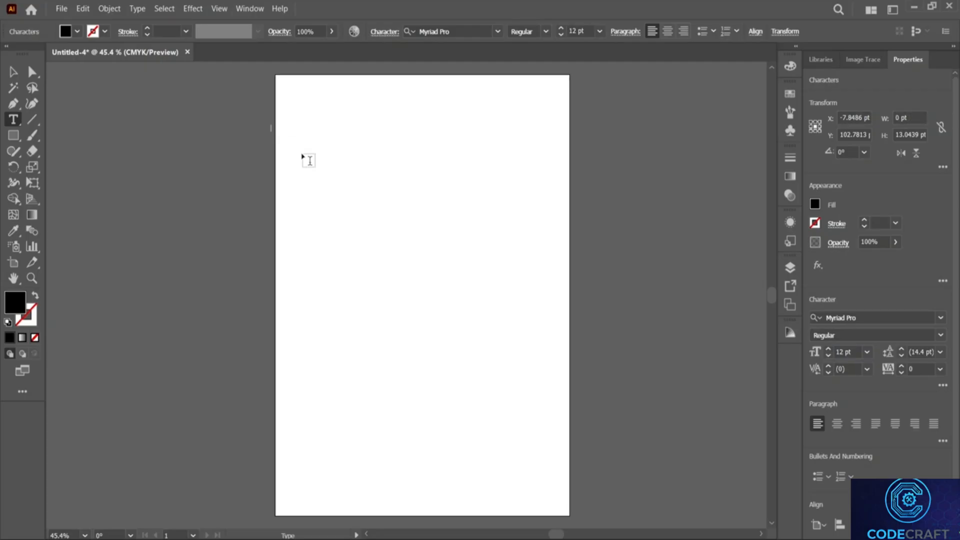
{"action": "key", "text": "Escape"}
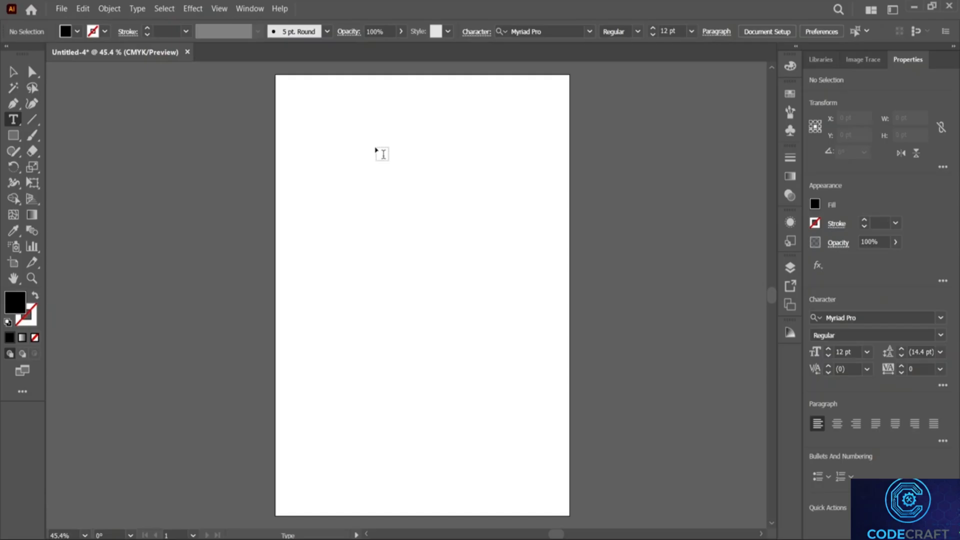
Step: Draw an area text frame about 341 by 343 pt on the artboard and delete its placeholder text
{"action": "left_click_drag", "start_coordinate": [369, 147], "coordinate": [538, 327]}
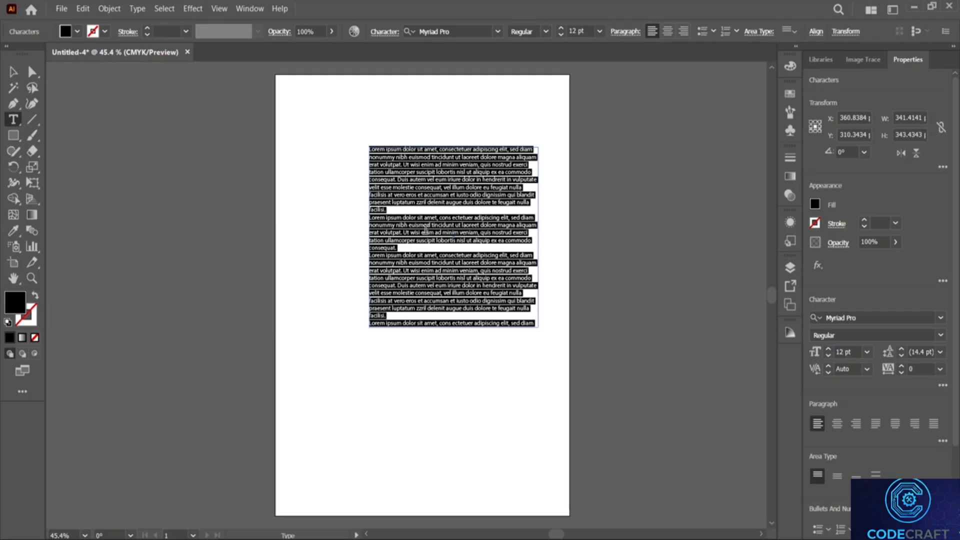
{"action": "key", "text": "Delete"}
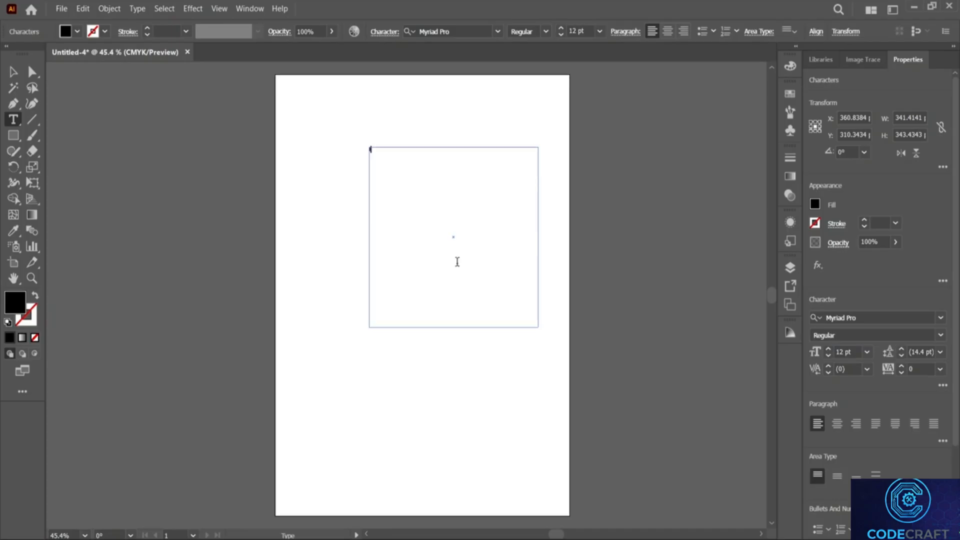
{"action": "key", "text": "BackSpace"}
{"action": "key", "text": "BackSpace"}
{"action": "key", "text": "BackSpace"}
{"action": "key", "text": "BackSpace"}
{"action": "left_click", "coordinate": [13, 72]}
{"action": "left_click", "coordinate": [557, 336]}
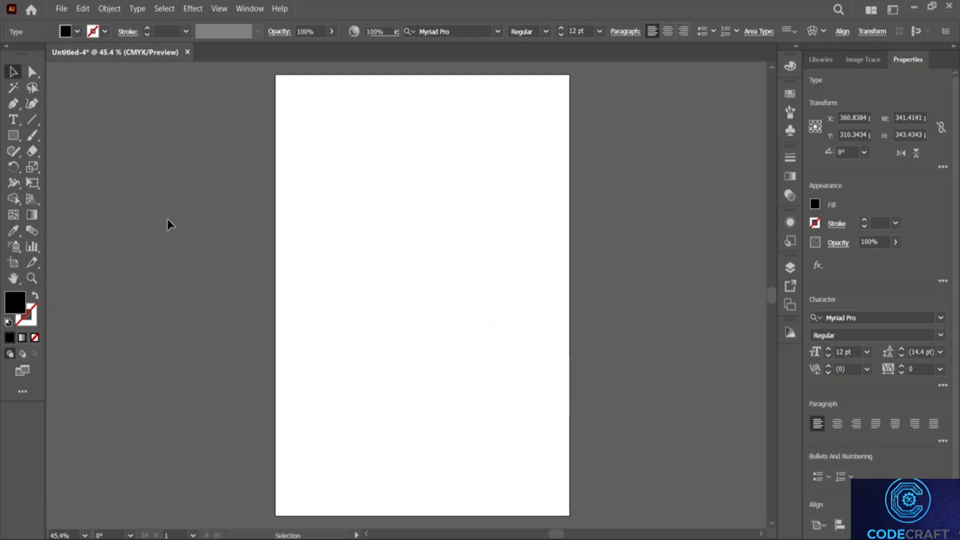
Step: Place "Lorem ipsum" point text in the artboard's upper-left area and give it a cyan fill
{"action": "left_click", "coordinate": [13, 119]}
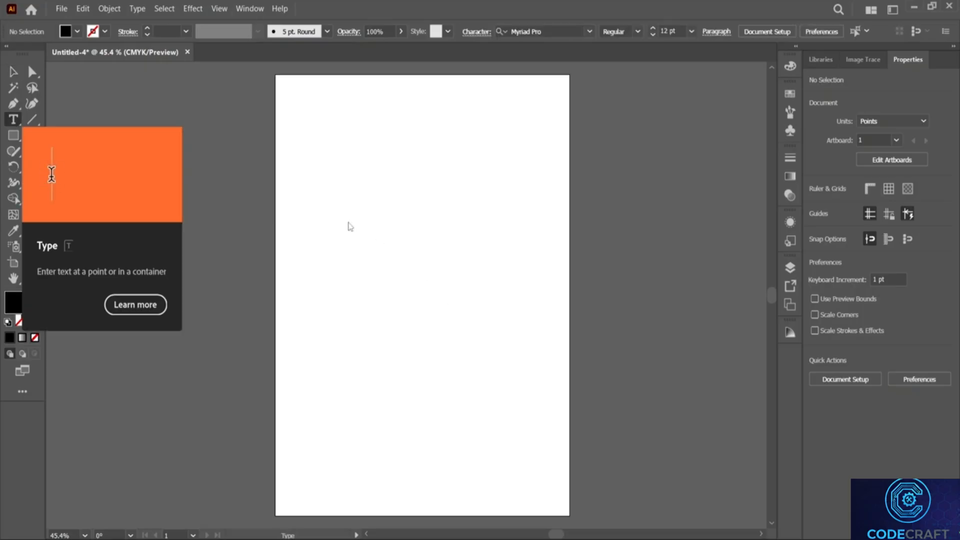
{"action": "left_click", "coordinate": [335, 214]}
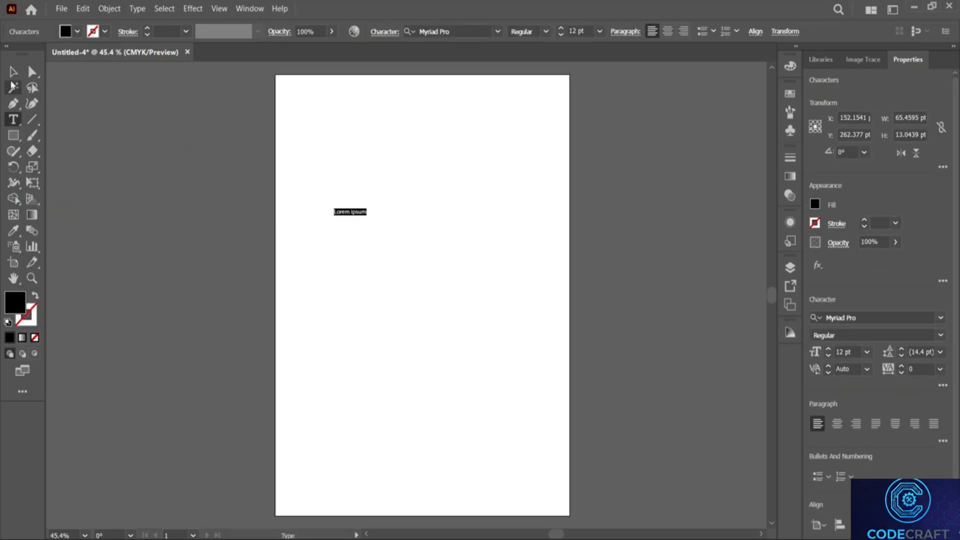
{"action": "left_click", "coordinate": [354, 213]}
{"action": "left_click_drag", "start_coordinate": [367, 211], "coordinate": [298, 208]}
{"action": "left_click", "coordinate": [77, 31]}
{"action": "left_click", "coordinate": [45, 55]}
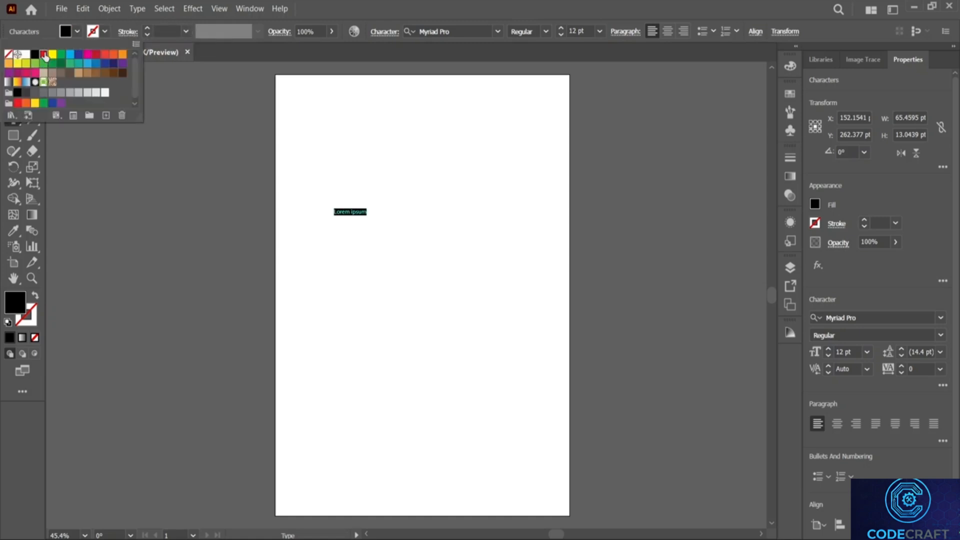
{"action": "left_click", "coordinate": [61, 54]}
{"action": "left_click", "coordinate": [70, 54]}
Step: Try magenta, dark blue, brown and crimson fills on the "Lorem ipsum" text
{"action": "left_click", "coordinate": [88, 53]}
{"action": "left_click", "coordinate": [112, 63]}
{"action": "left_click", "coordinate": [80, 73]}
{"action": "left_click", "coordinate": [26, 72]}
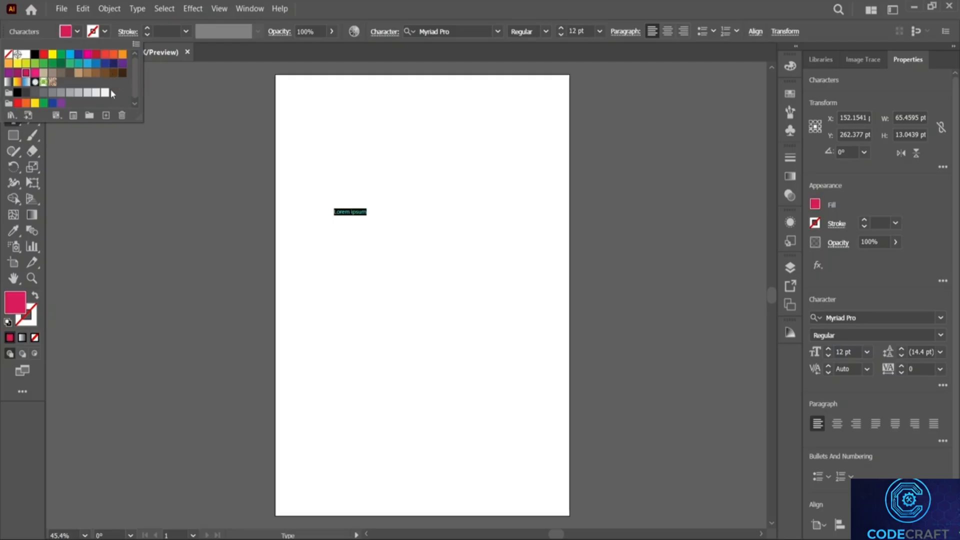
{"action": "left_click", "coordinate": [407, 270]}
{"action": "left_click", "coordinate": [408, 270]}
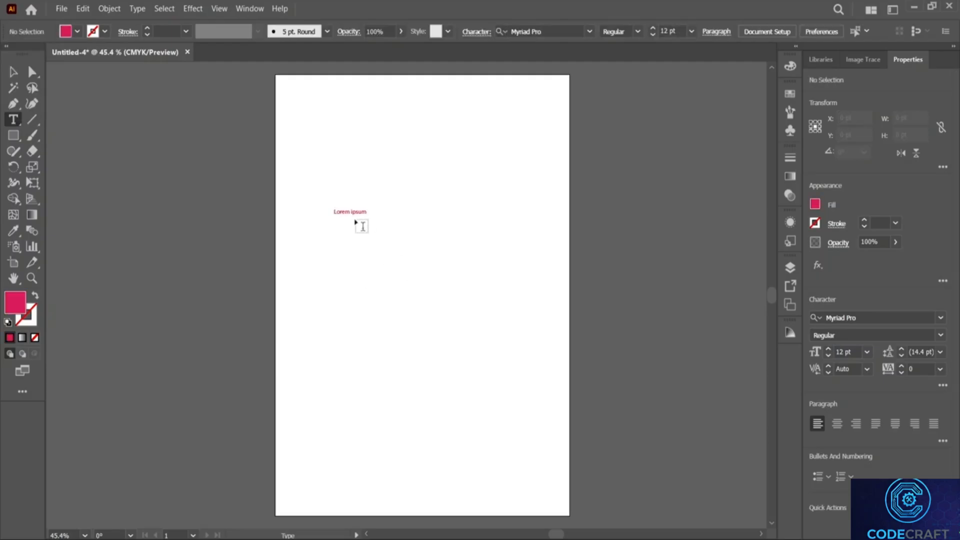
Step: Try a black stroke color without selecting the text
{"action": "left_click", "coordinate": [102, 34]}
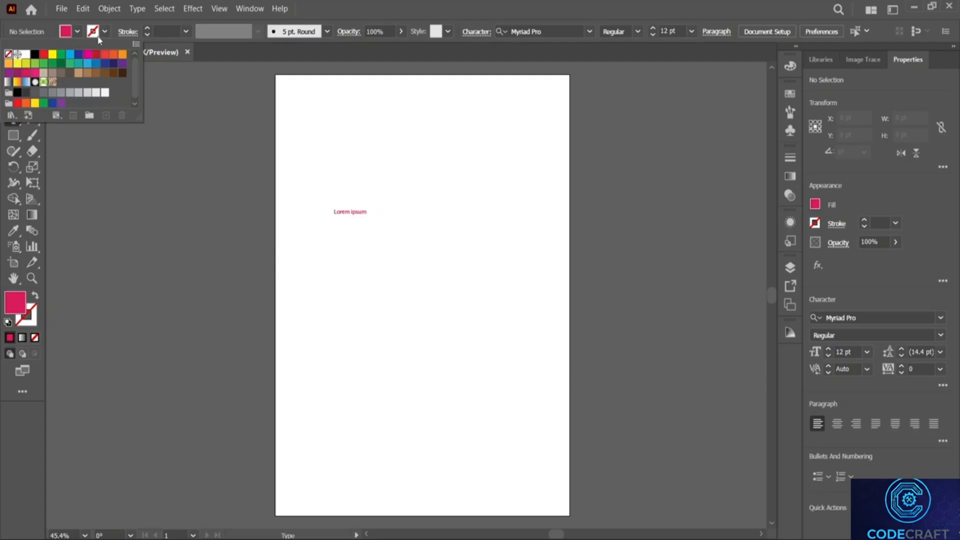
{"action": "left_click", "coordinate": [35, 55]}
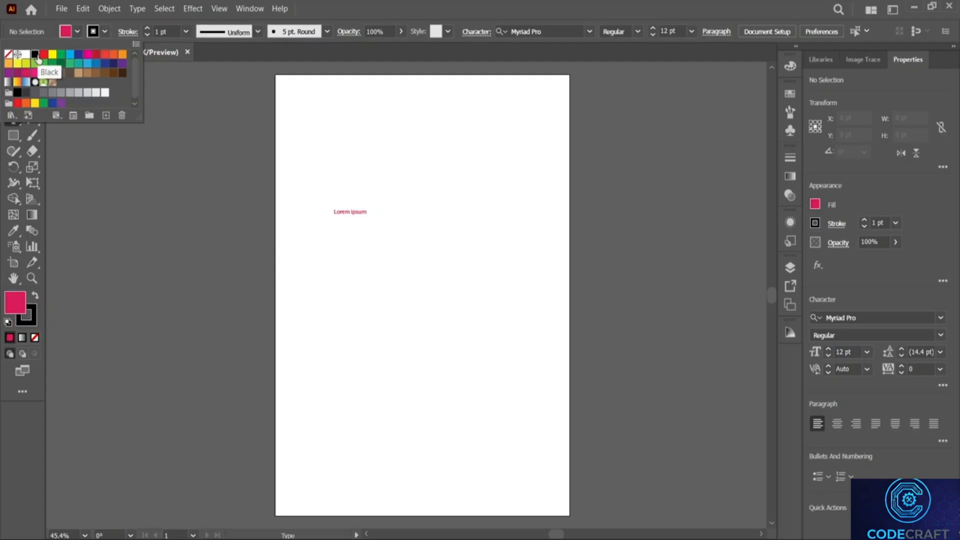
{"action": "left_click", "coordinate": [559, 193]}
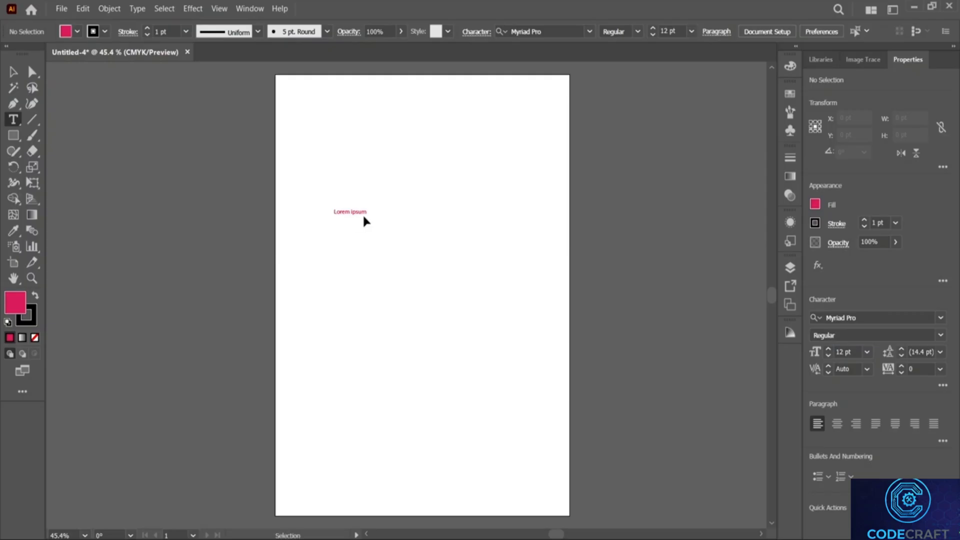
Step: Try to move the "Lorem ipsum" text towards the artboard's upper-left corner
{"action": "key", "text": "ctrl+1"}
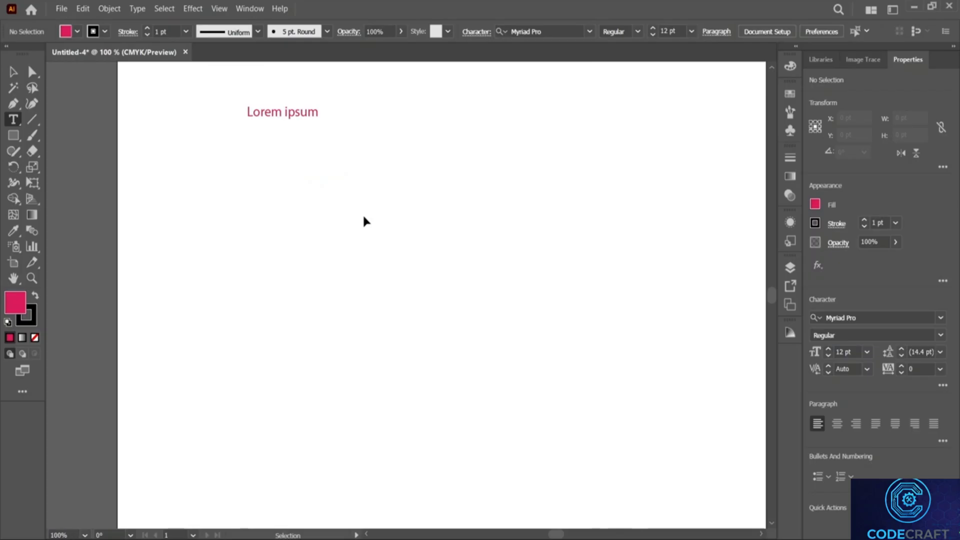
{"action": "key", "text": "ctrl+equal"}
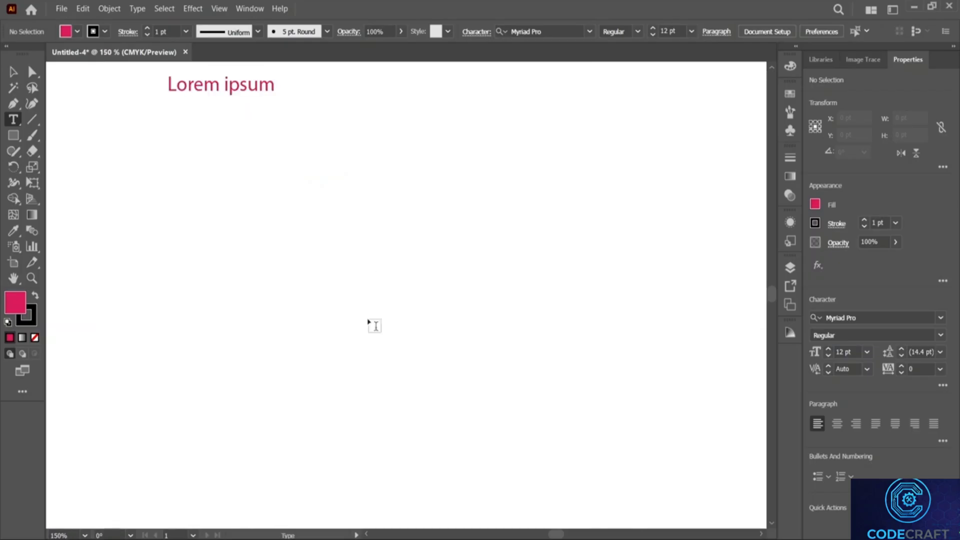
{"action": "scroll", "coordinate": [375, 326], "scroll_direction": "up", "scroll_amount": 2}
{"action": "left_click", "coordinate": [13, 72]}
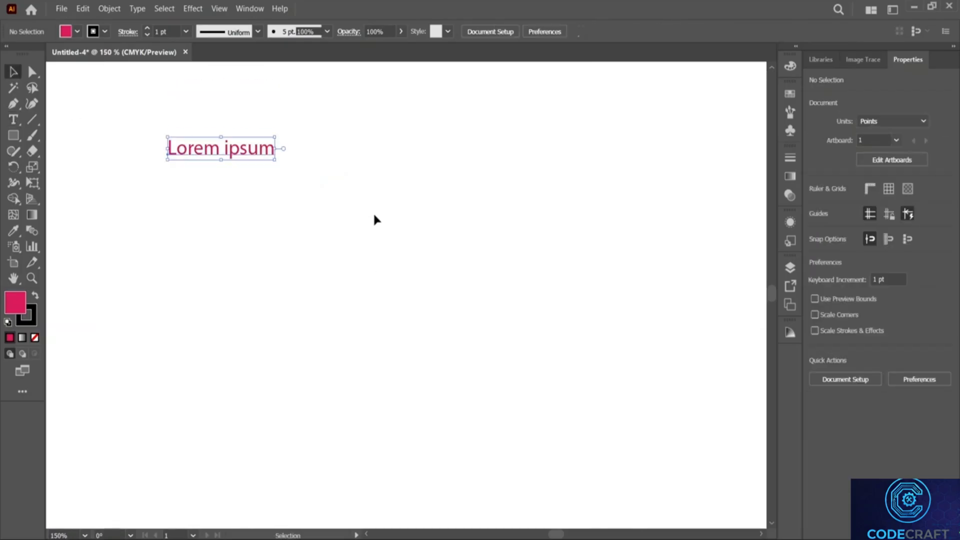
{"action": "left_click_drag", "start_coordinate": [378, 220], "coordinate": [377, 219]}
{"action": "scroll", "coordinate": [250, 150], "scroll_direction": "up", "scroll_amount": 2}
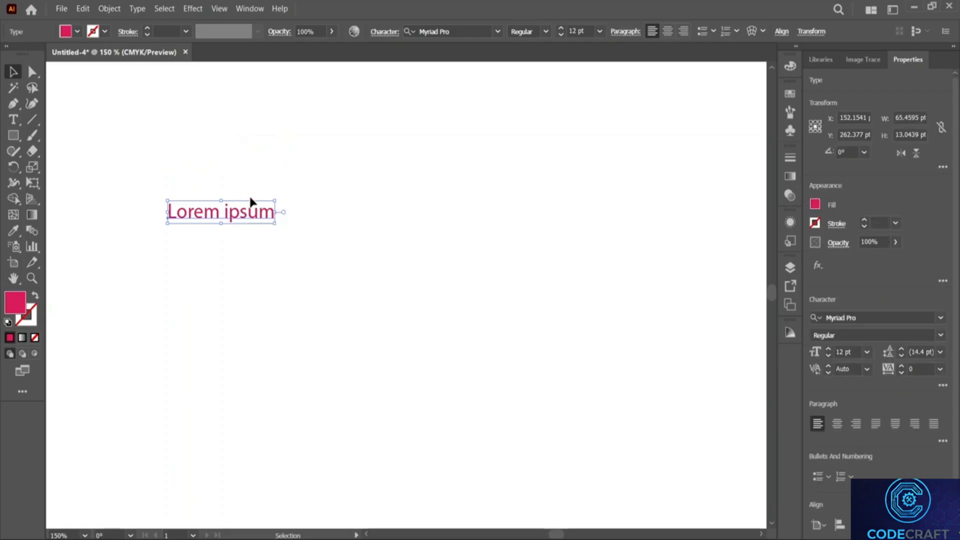
{"action": "left_click_drag", "start_coordinate": [255, 208], "coordinate": [145, 73]}
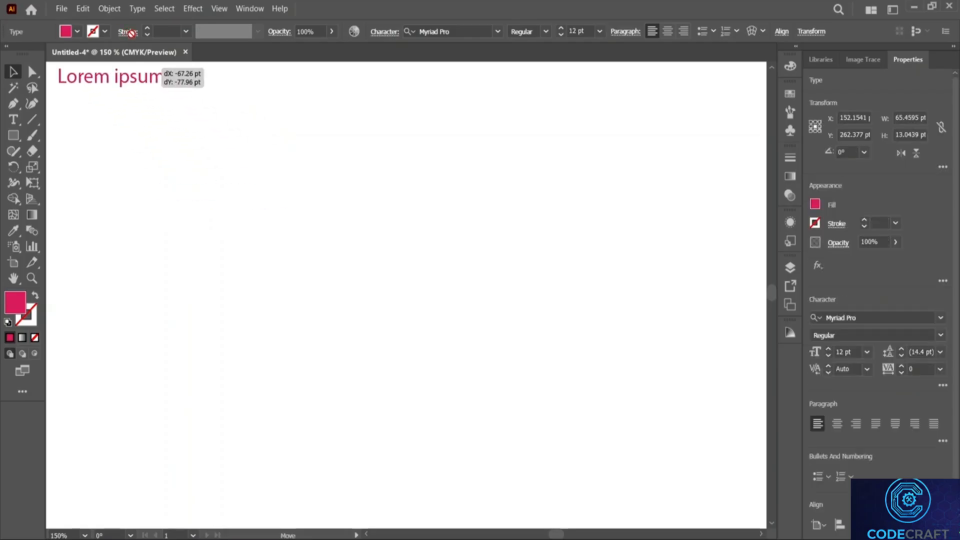
{"action": "left_click_drag", "start_coordinate": [129, 32], "coordinate": [129, 33]}
{"action": "scroll", "coordinate": [195, 140], "scroll_direction": "up", "scroll_amount": 2}
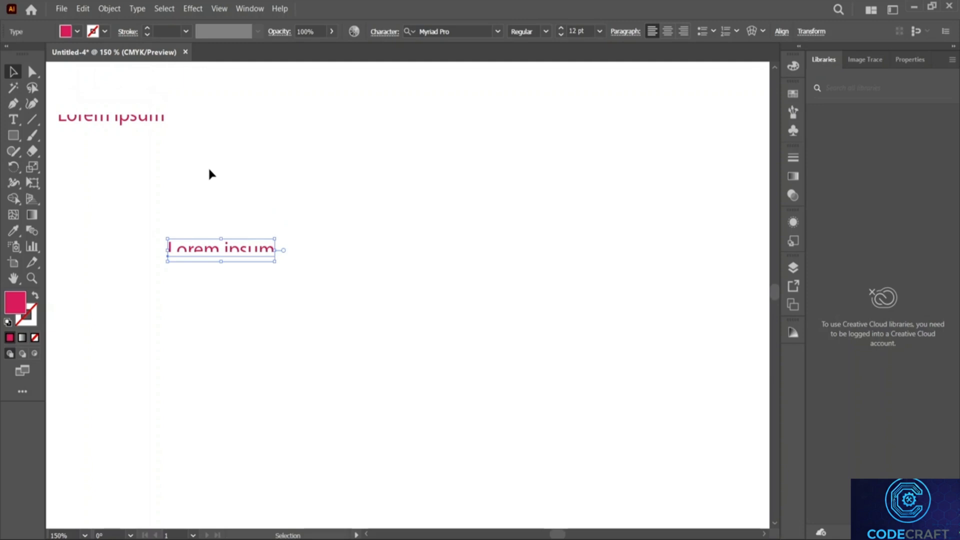
{"action": "scroll", "coordinate": [209, 170], "scroll_direction": "down", "scroll_amount": 1}
{"action": "scroll", "coordinate": [210, 173], "scroll_direction": "up", "scroll_amount": 2}
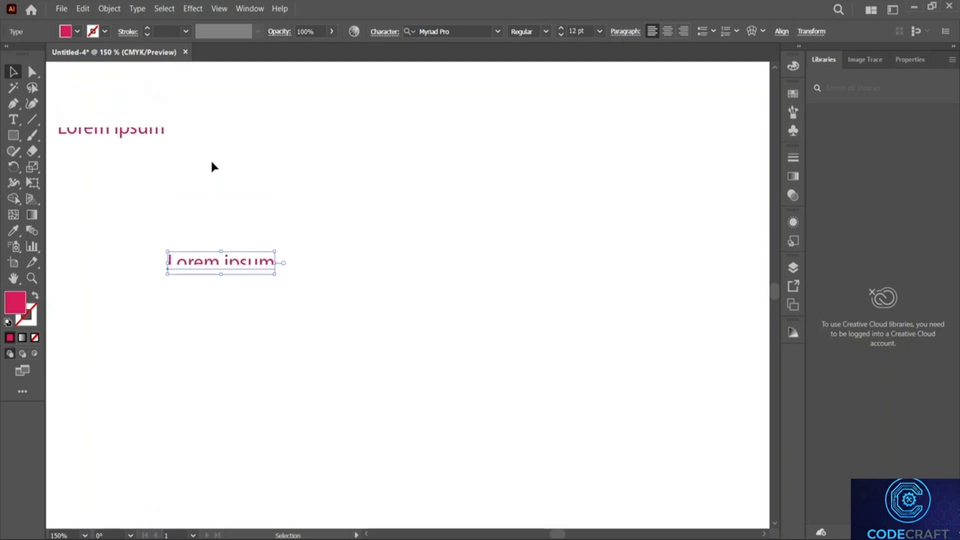
Step: Undo the latest fill color changes on the text back to the cyan fill
{"action": "key", "text": "ctrl+z"}
{"action": "key", "text": "ctrl+z"}
{"action": "key", "text": "ctrl+z"}
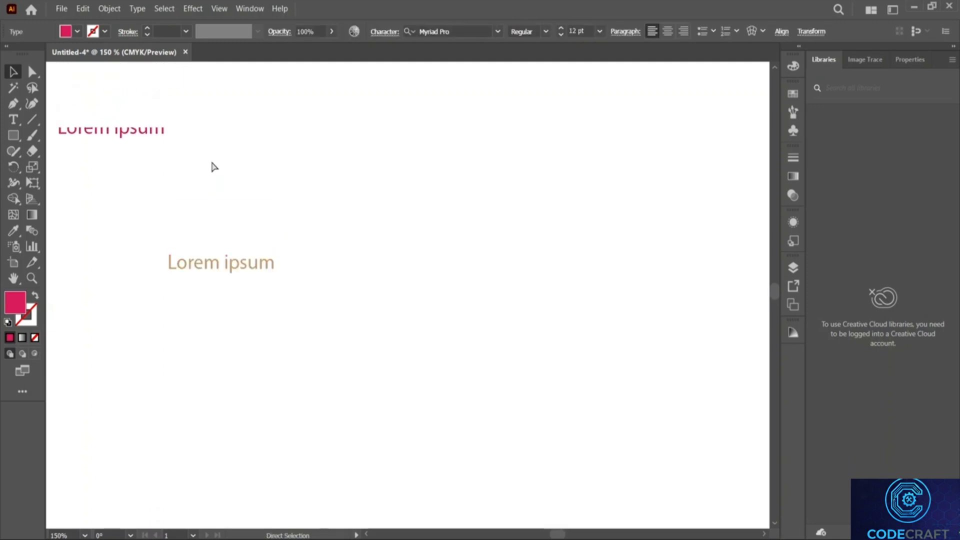
{"action": "key", "text": "ctrl+z"}
{"action": "key", "text": "ctrl+z"}
{"action": "left_click", "coordinate": [173, 130]}
{"action": "key", "text": "shift+grave"}
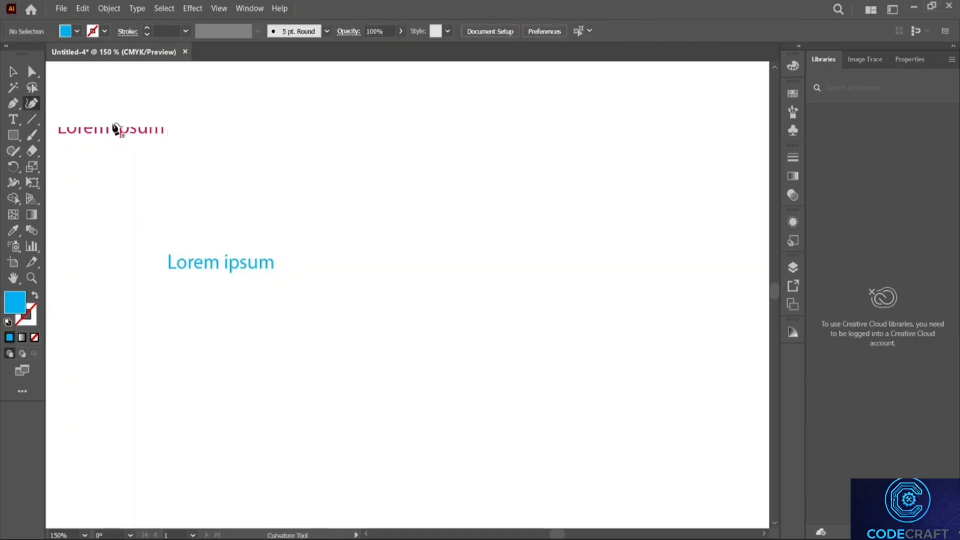
Step: Move the "Lorem ipsum" text close to the artboard's upper-left corner and deselect it
{"action": "left_click", "coordinate": [14, 73]}
{"action": "left_click_drag", "start_coordinate": [240, 265], "coordinate": [130, 84]}
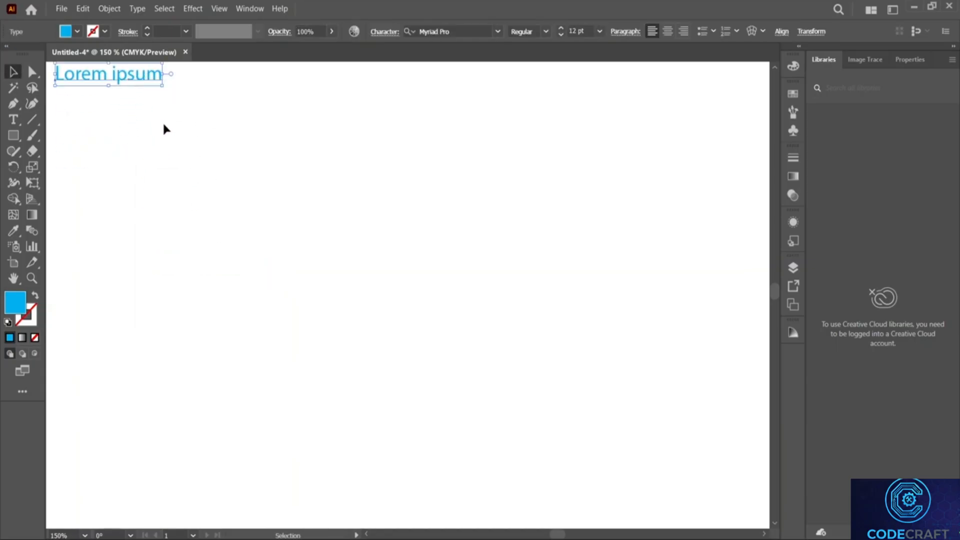
{"action": "scroll", "coordinate": [164, 124], "scroll_direction": "up", "scroll_amount": 1}
{"action": "scroll", "coordinate": [231, 187], "scroll_direction": "up", "scroll_amount": 6}
{"action": "scroll", "coordinate": [231, 186], "scroll_direction": "left", "scroll_amount": 3}
{"action": "scroll", "coordinate": [231, 186], "scroll_direction": "left", "scroll_amount": 2}
{"action": "left_click_drag", "start_coordinate": [247, 234], "coordinate": [206, 87]}
{"action": "scroll", "coordinate": [271, 178], "scroll_direction": "up", "scroll_amount": 5}
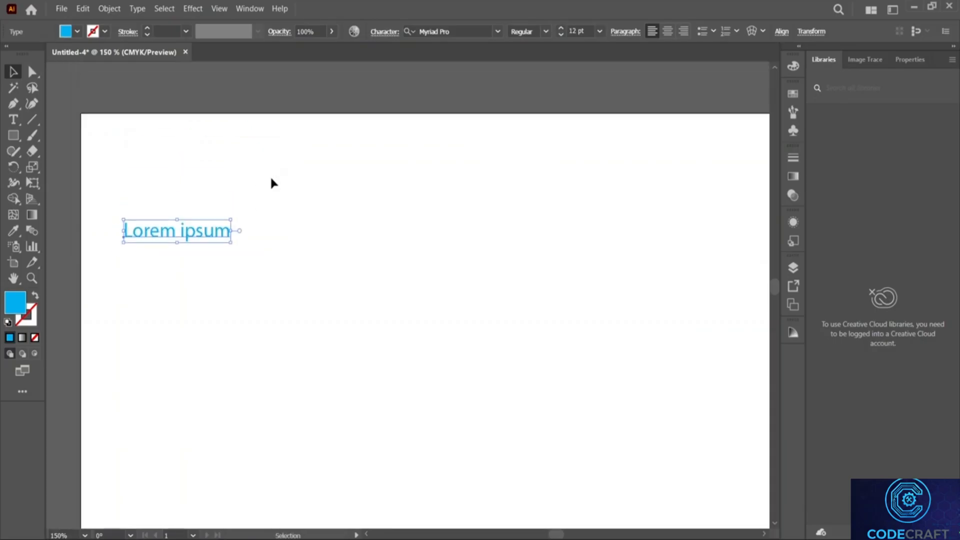
{"action": "left_click_drag", "start_coordinate": [212, 238], "coordinate": [204, 157]}
{"action": "left_click", "coordinate": [235, 173]}
Step: Give the "Lorem ipsum" text a black stroke and set the stroke weight to 0.5 pt
{"action": "left_click", "coordinate": [203, 149]}
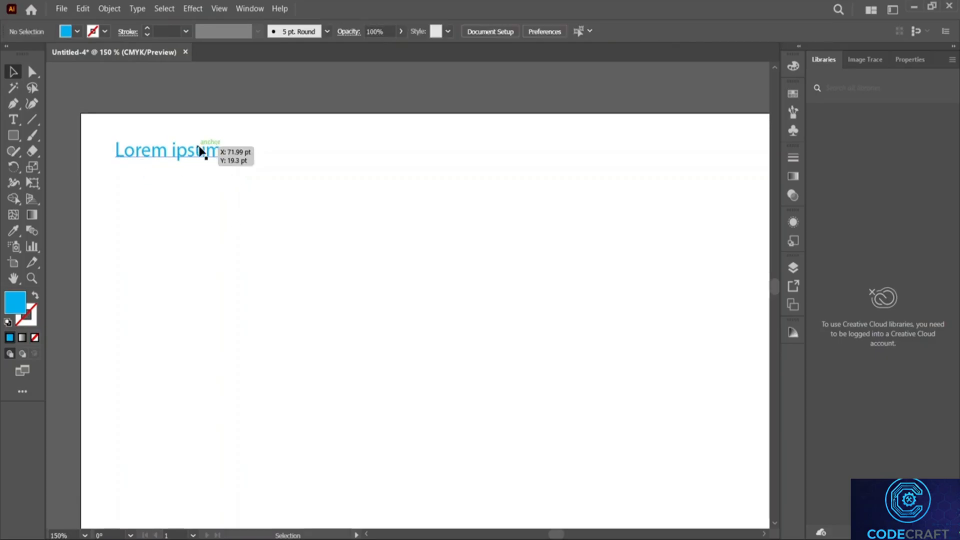
{"action": "left_click", "coordinate": [104, 33]}
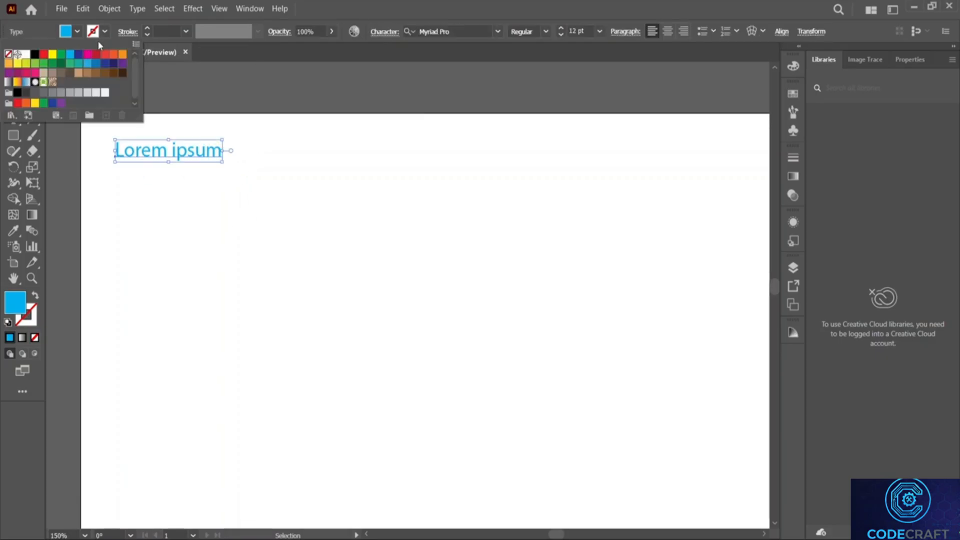
{"action": "left_click", "coordinate": [34, 53]}
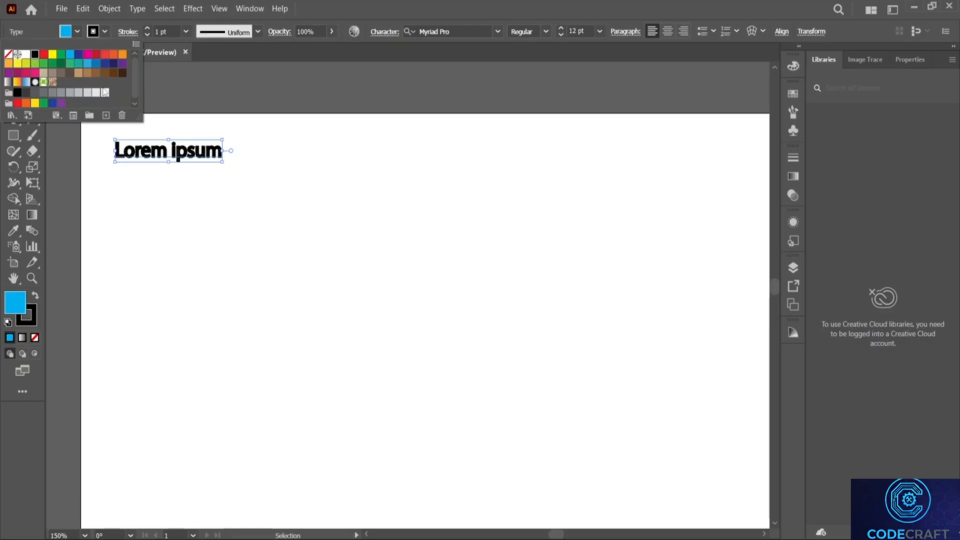
{"action": "left_click", "coordinate": [245, 135]}
{"action": "left_click", "coordinate": [147, 35]}
{"action": "left_click", "coordinate": [147, 35]}
{"action": "left_click", "coordinate": [147, 35]}
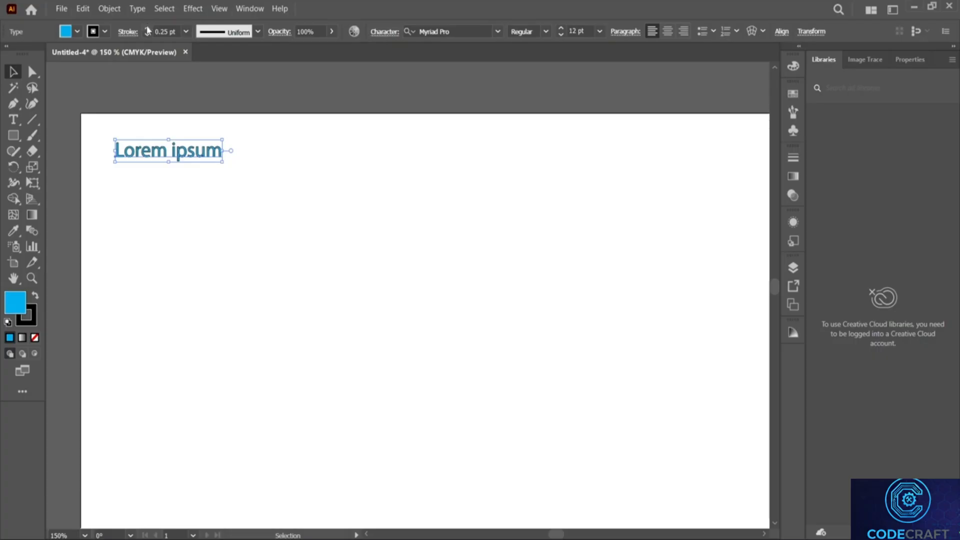
{"action": "left_click", "coordinate": [147, 28]}
{"action": "left_click", "coordinate": [284, 147]}
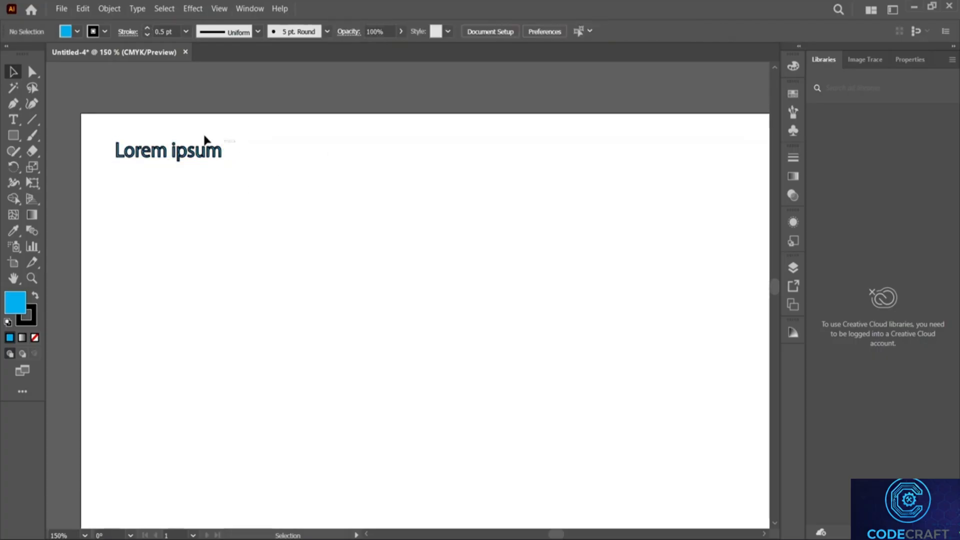
Step: Try several variable width profiles on the stroke of the "Lorem ipsum" text
{"action": "left_click_drag", "start_coordinate": [236, 143], "coordinate": [175, 173]}
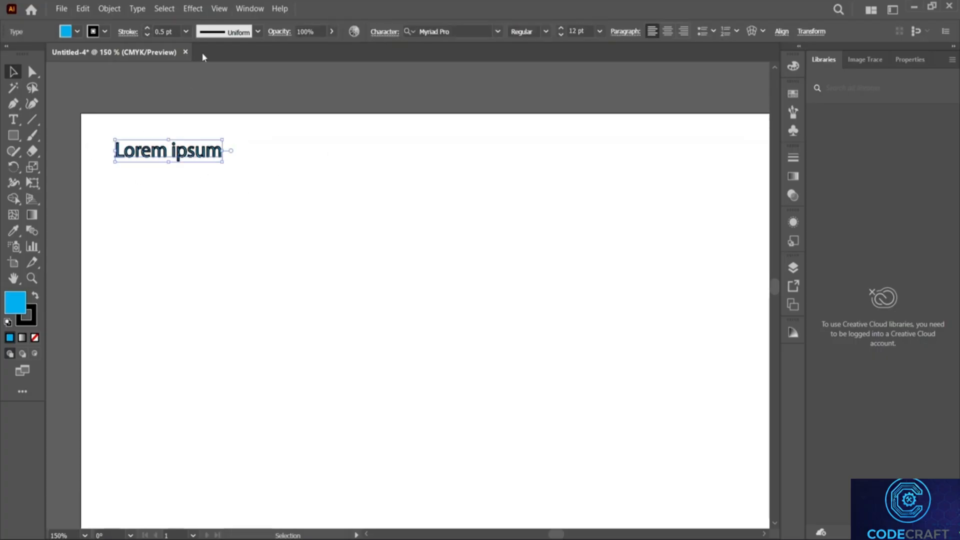
{"action": "left_click", "coordinate": [253, 36]}
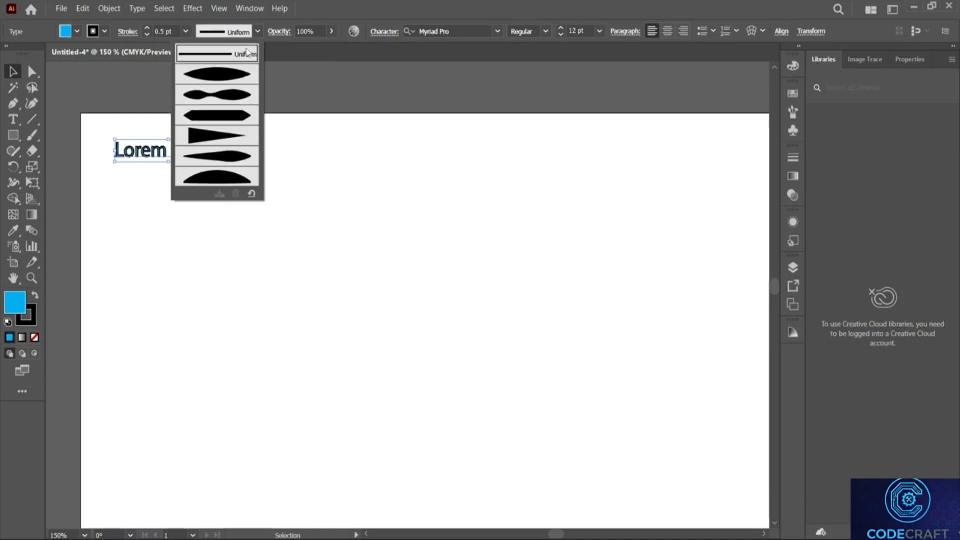
{"action": "left_click", "coordinate": [247, 79]}
{"action": "left_click", "coordinate": [252, 36]}
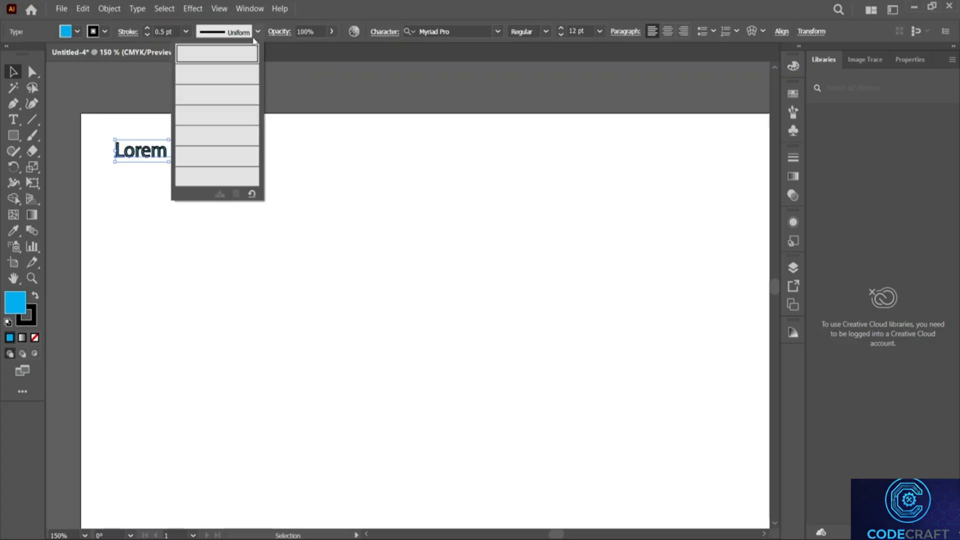
{"action": "left_click", "coordinate": [225, 90]}
{"action": "left_click", "coordinate": [252, 36]}
{"action": "left_click", "coordinate": [231, 158]}
{"action": "left_click", "coordinate": [251, 37]}
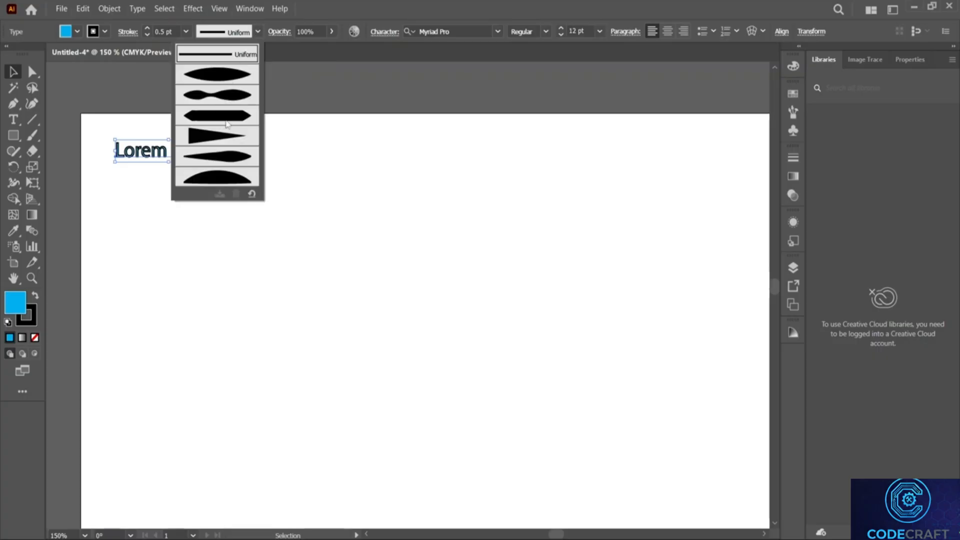
{"action": "left_click", "coordinate": [236, 179]}
{"action": "left_click", "coordinate": [277, 102]}
{"action": "left_click_drag", "start_coordinate": [247, 141], "coordinate": [81, 160]}
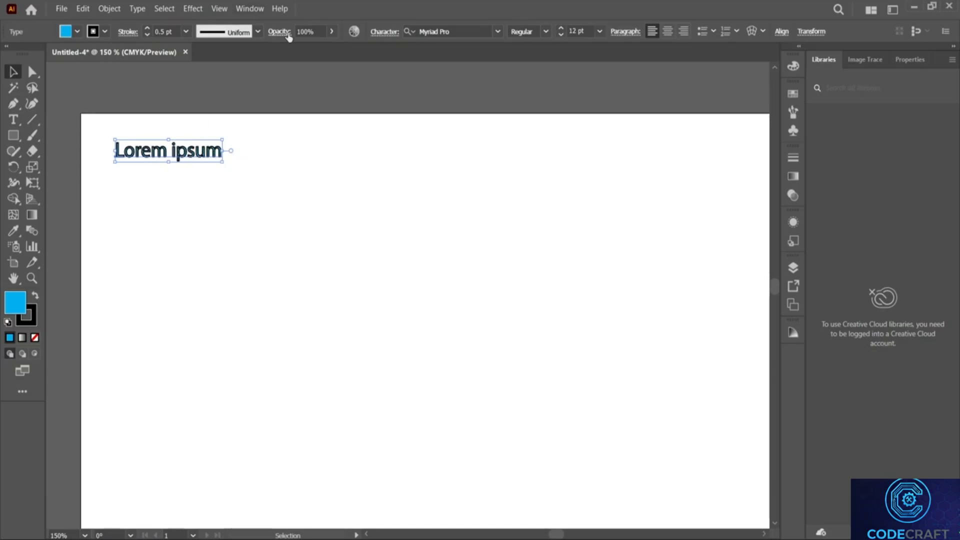
{"action": "left_click", "coordinate": [259, 33]}
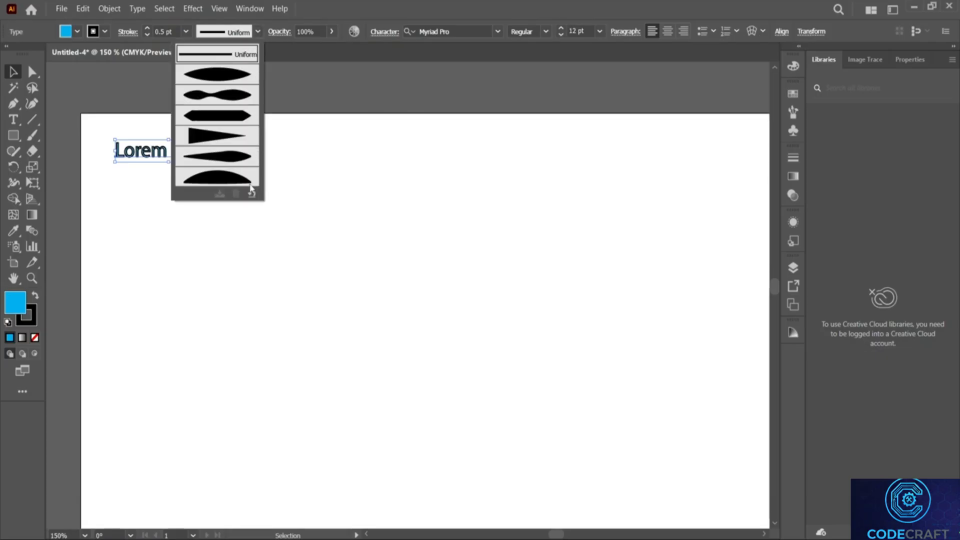
{"action": "left_click", "coordinate": [302, 134]}
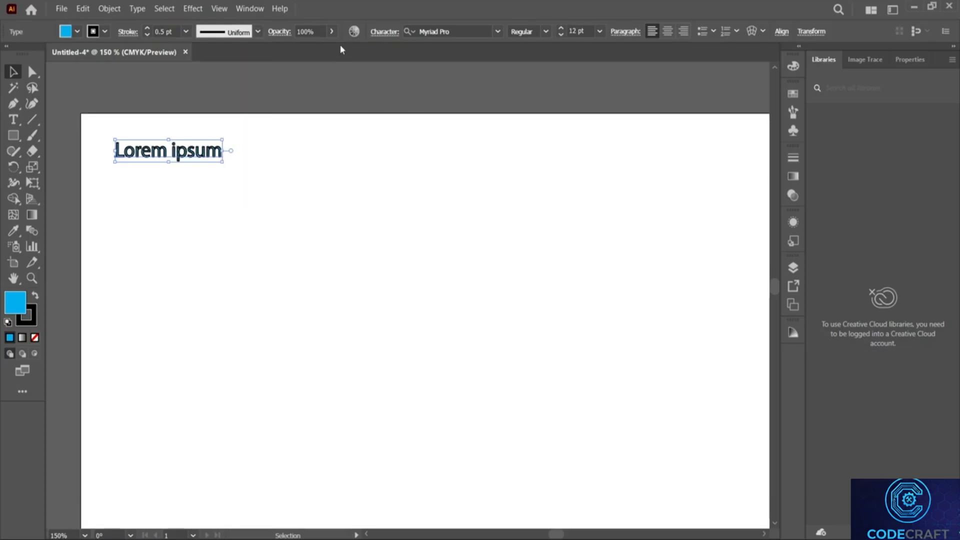
Step: Try lower opacity values on the "Lorem ipsum" text and bring the opacity back to 100%
{"action": "scroll", "coordinate": [317, 31], "scroll_direction": "down", "scroll_amount": 19}
{"action": "scroll", "coordinate": [317, 31], "scroll_direction": "down", "scroll_amount": 20}
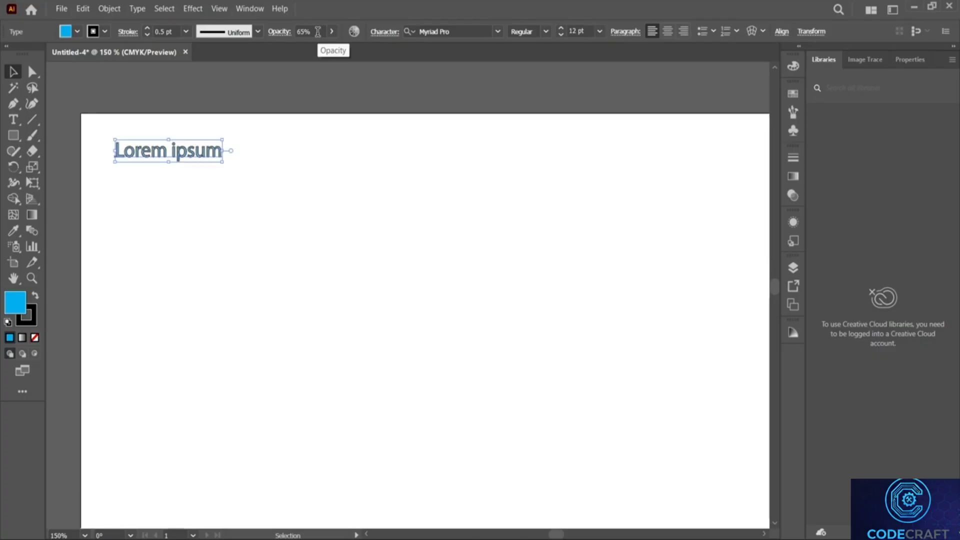
{"action": "scroll", "coordinate": [318, 32], "scroll_direction": "down", "scroll_amount": 20}
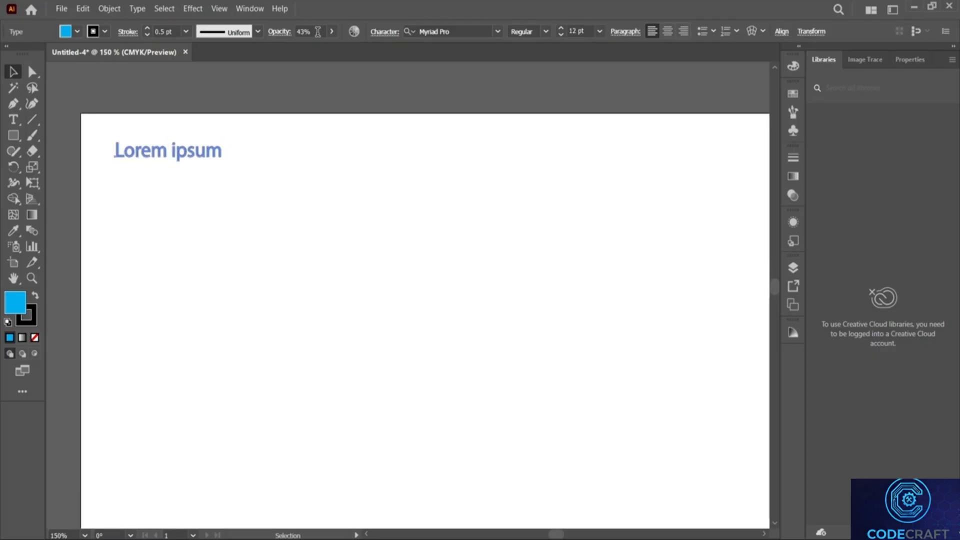
{"action": "scroll", "coordinate": [317, 31], "scroll_direction": "up", "scroll_amount": 20}
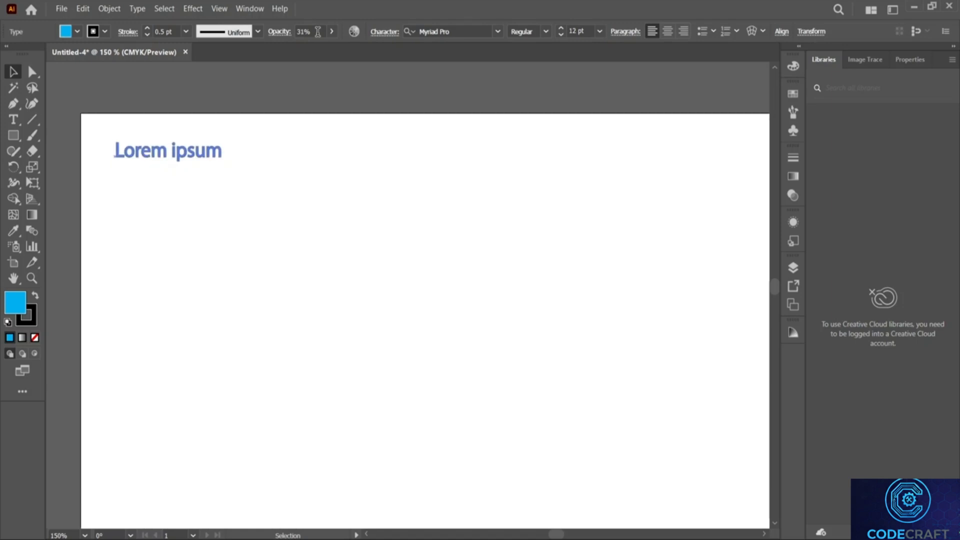
Step: View the Recolor Artwork options for the "Lorem ipsum" text and close them without recoloring
{"action": "left_click", "coordinate": [354, 32]}
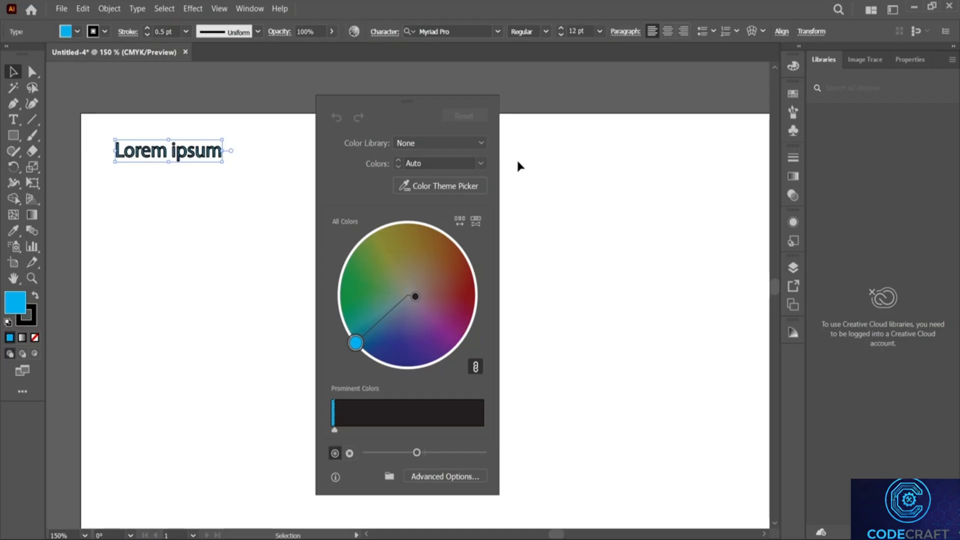
{"action": "left_click", "coordinate": [392, 94]}
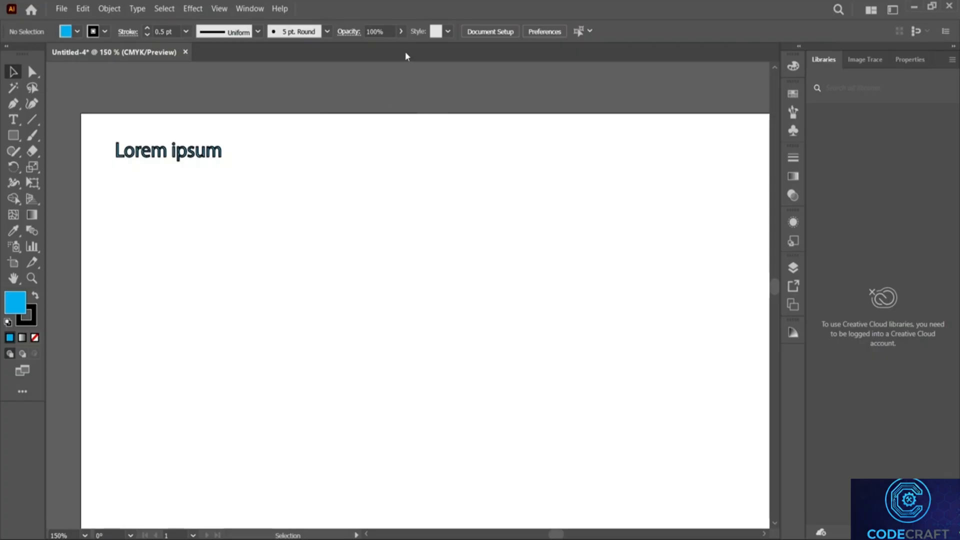
Step: Select the "Lorem ipsum" text and browse the fonts offered in its character settings without choosing another
{"action": "left_click", "coordinate": [219, 151]}
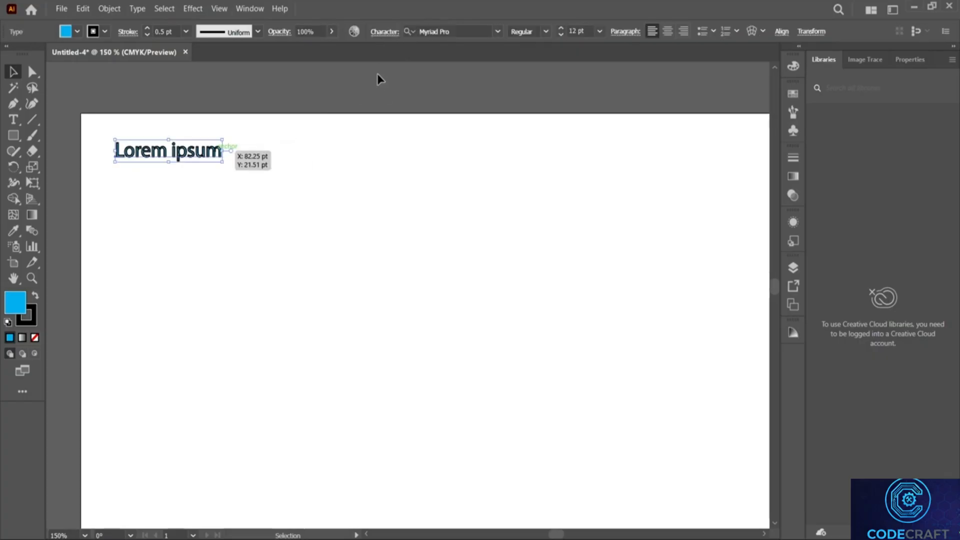
{"action": "left_click", "coordinate": [384, 32]}
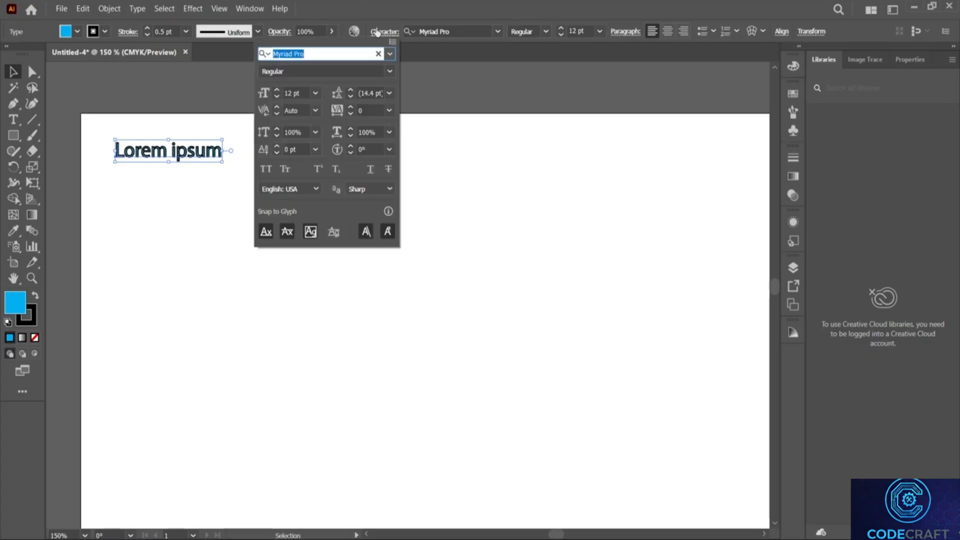
{"action": "left_click", "coordinate": [390, 57]}
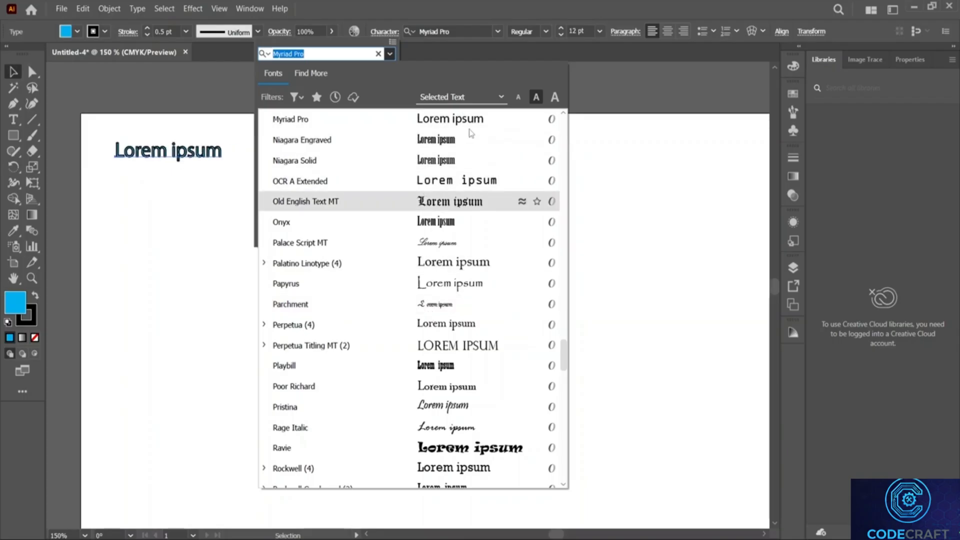
{"action": "left_click", "coordinate": [390, 57]}
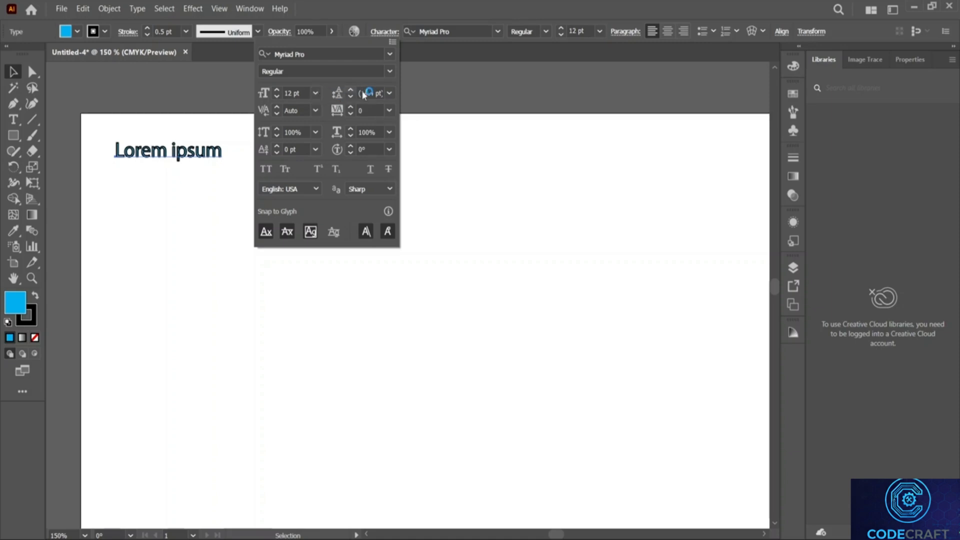
Step: Try leading values of 29 pt and 43 pt on the "Lorem ipsum" text and return the leading to Auto
{"action": "left_click", "coordinate": [378, 92]}
{"action": "type", "text": "19"}
{"action": "key", "text": "Return"}
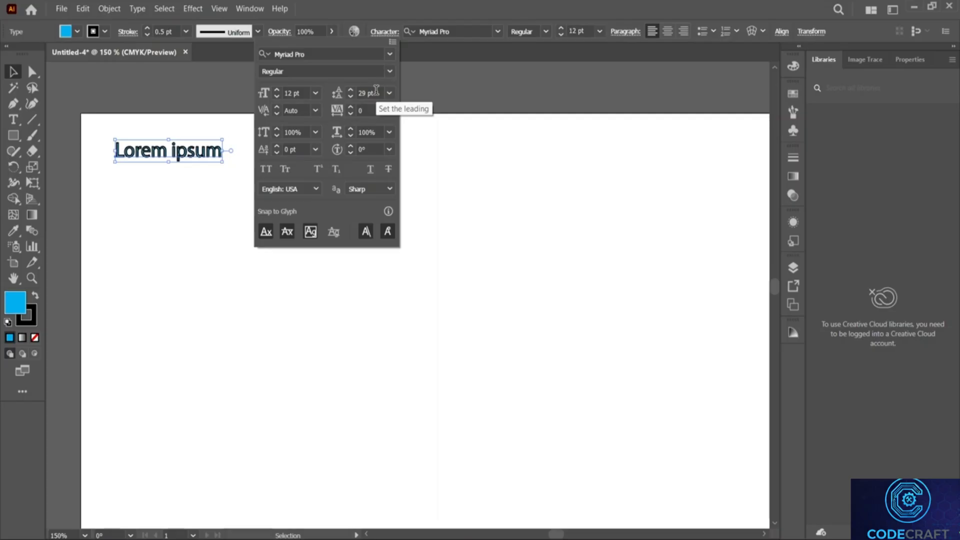
{"action": "left_click", "coordinate": [376, 92]}
{"action": "type", "text": "43"}
{"action": "key", "text": "Return"}
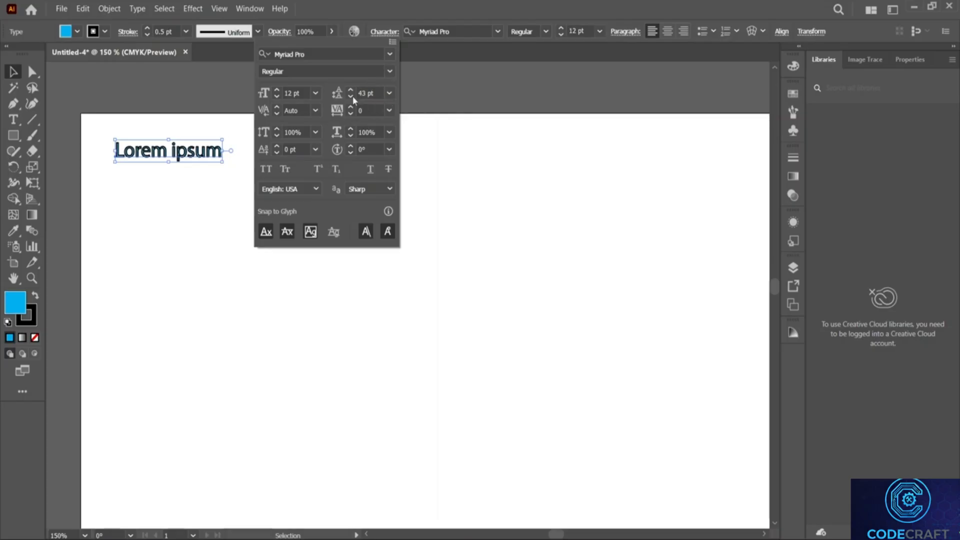
{"action": "left_click", "coordinate": [222, 151]}
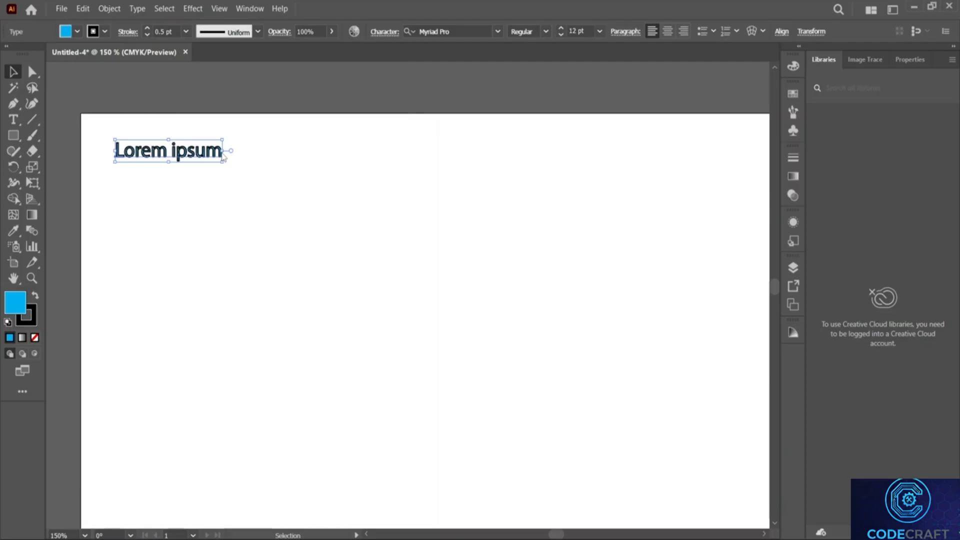
{"action": "left_click", "coordinate": [386, 34]}
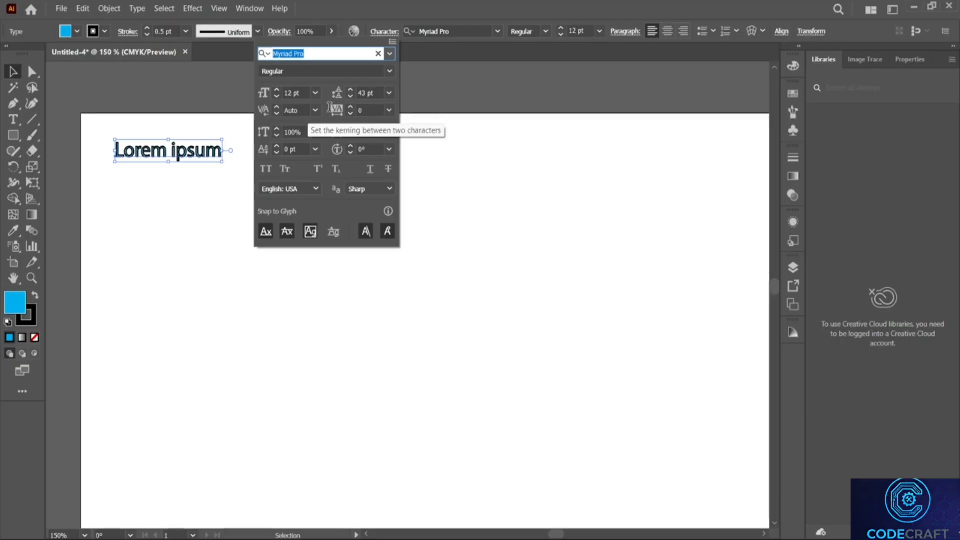
{"action": "left_click", "coordinate": [389, 93]}
{"action": "left_click", "coordinate": [407, 126]}
Step: Try Optical, 0 and Metrics - Roman Only kerning on the "Lorem ipsum" text and return the kerning to Auto
{"action": "left_click", "coordinate": [319, 111]}
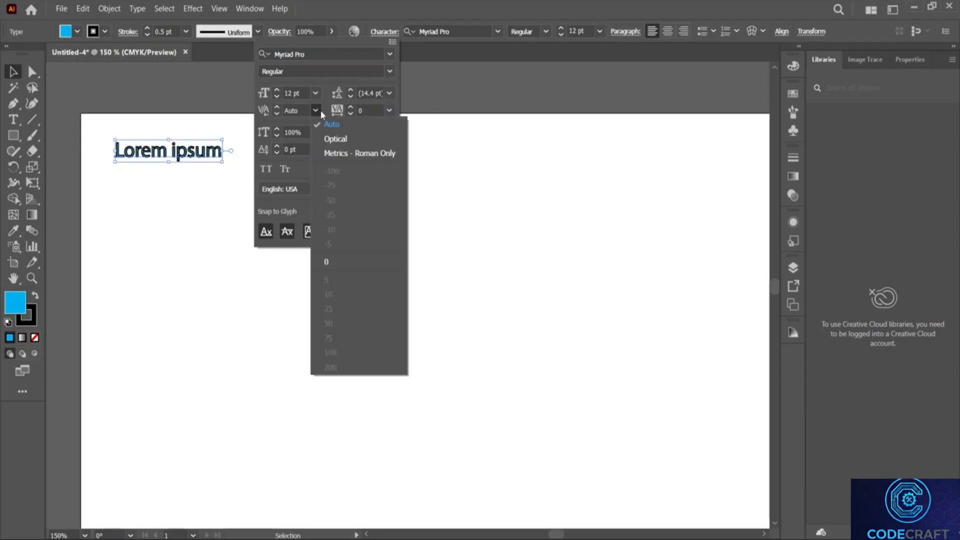
{"action": "left_click", "coordinate": [320, 111]}
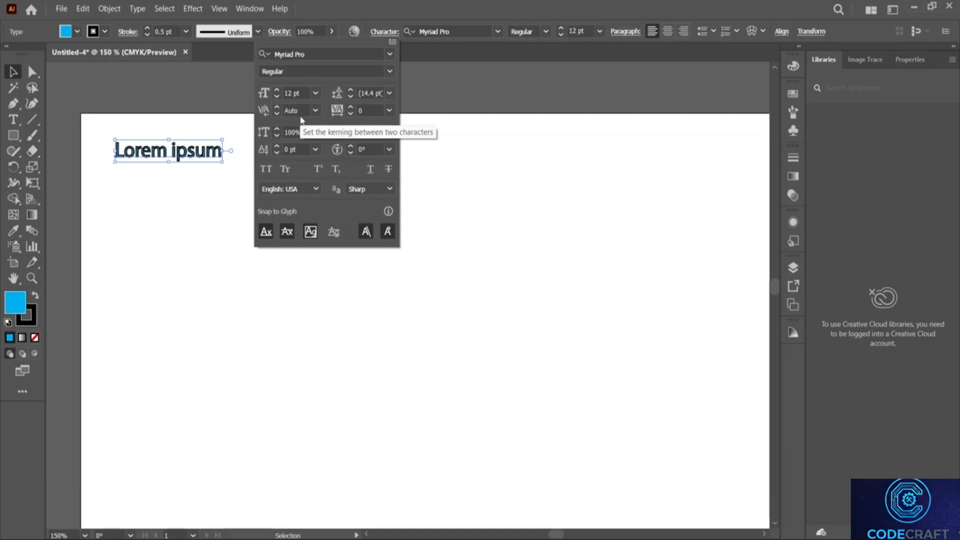
{"action": "left_click", "coordinate": [315, 111]}
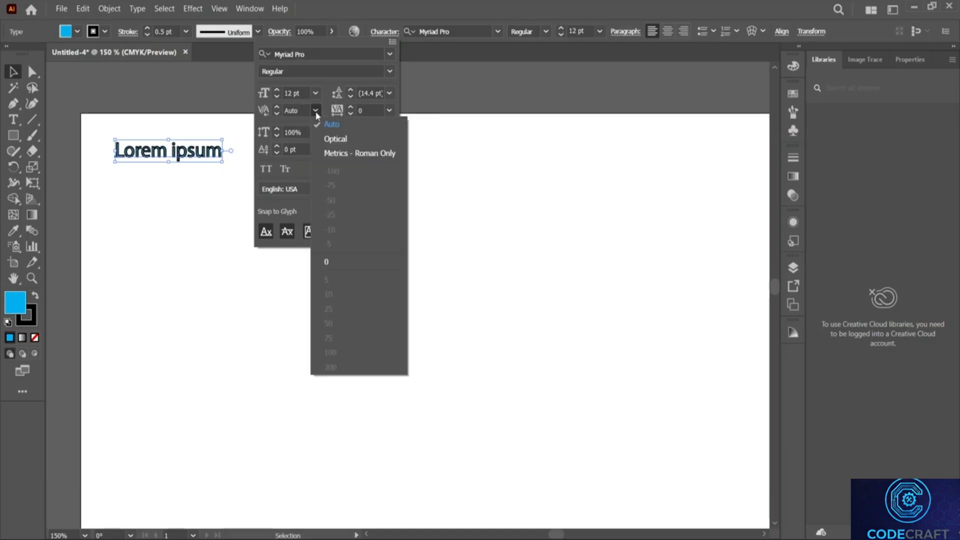
{"action": "left_click", "coordinate": [337, 139]}
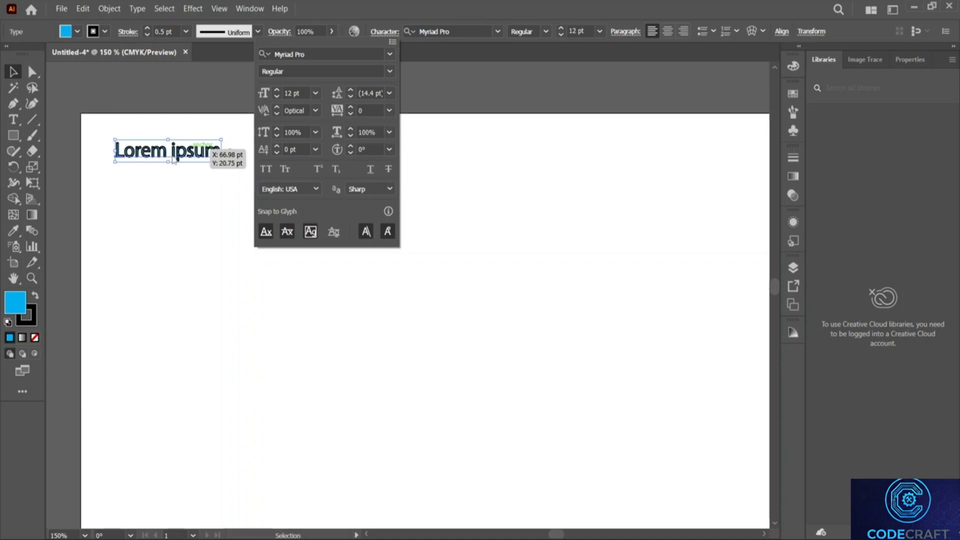
{"action": "left_click", "coordinate": [315, 111]}
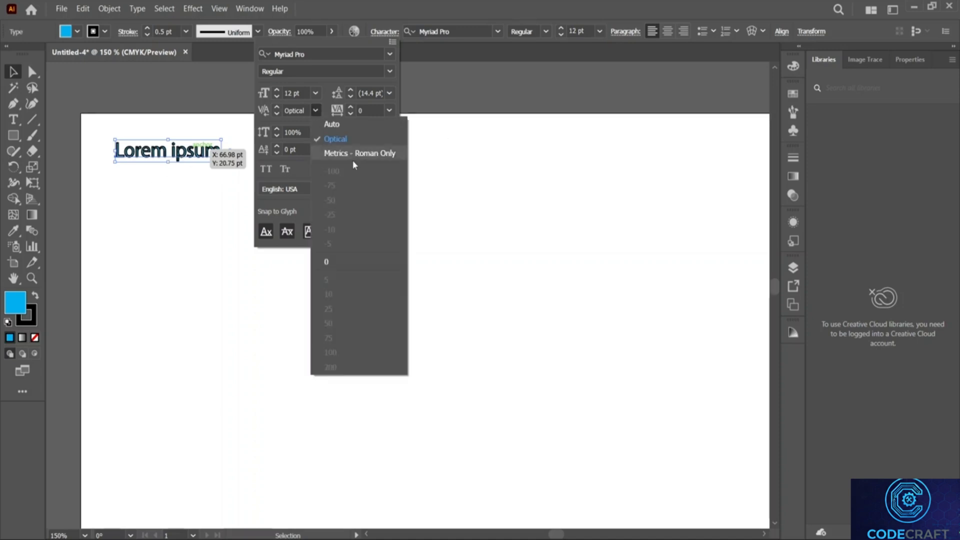
{"action": "left_click", "coordinate": [339, 263]}
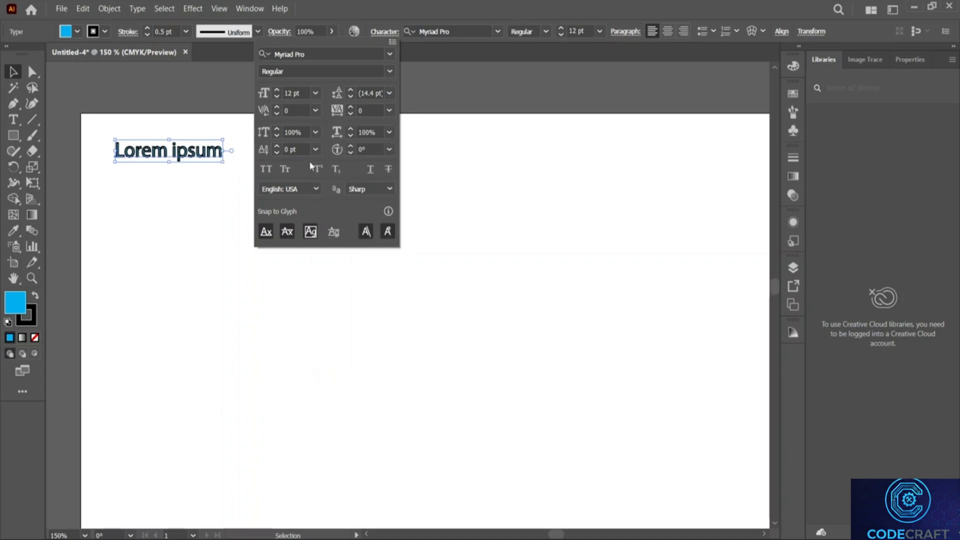
{"action": "left_click", "coordinate": [316, 114]}
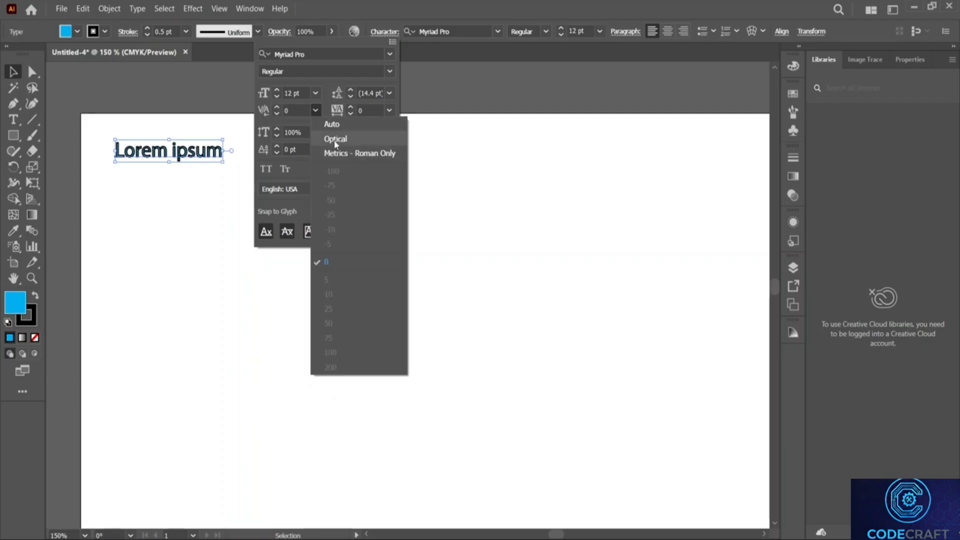
{"action": "left_click", "coordinate": [345, 153]}
{"action": "left_click", "coordinate": [315, 110]}
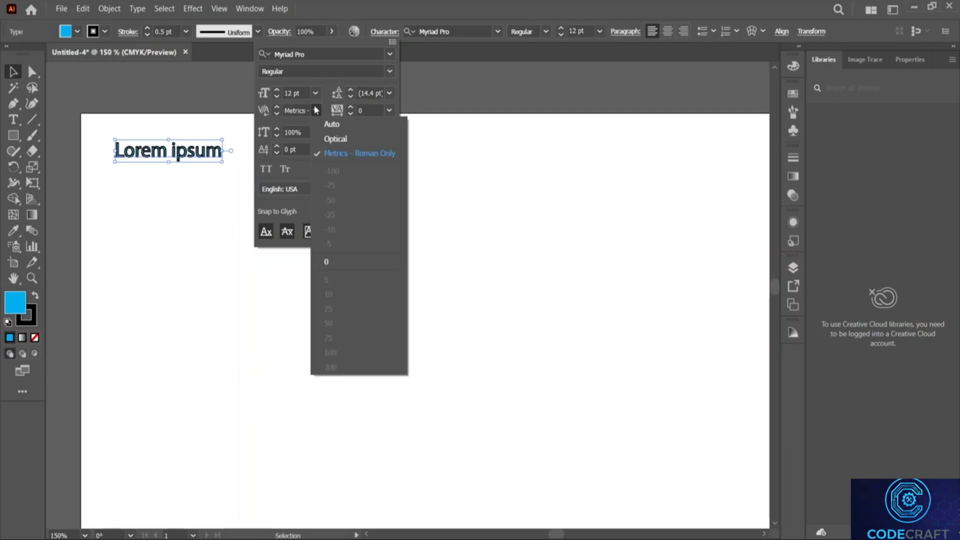
{"action": "left_click", "coordinate": [330, 124]}
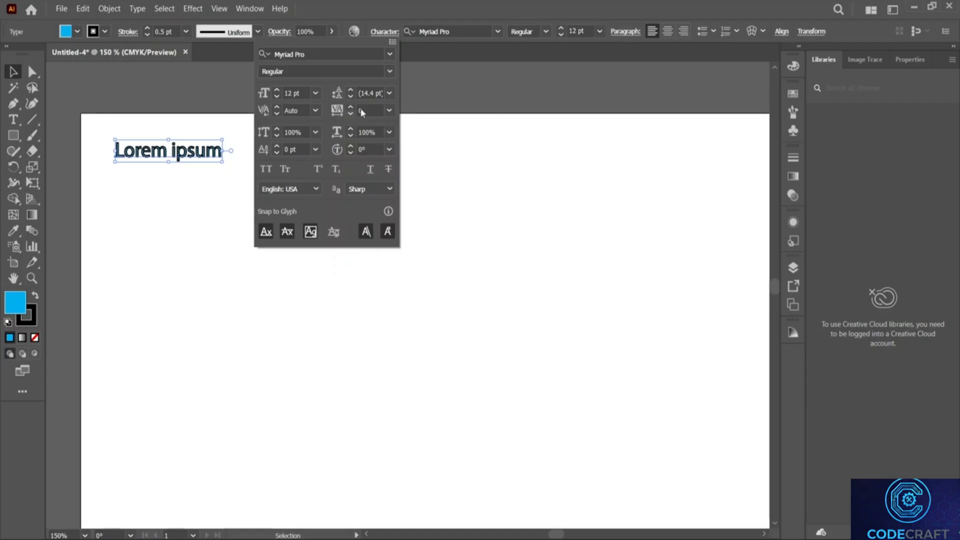
Step: Try wider and tighter tracking on the "Lorem ipsum" text and set the tracking to -32
{"action": "scroll", "coordinate": [367, 109], "scroll_direction": "up", "scroll_amount": 6}
{"action": "scroll", "coordinate": [366, 108], "scroll_direction": "up", "scroll_amount": 20}
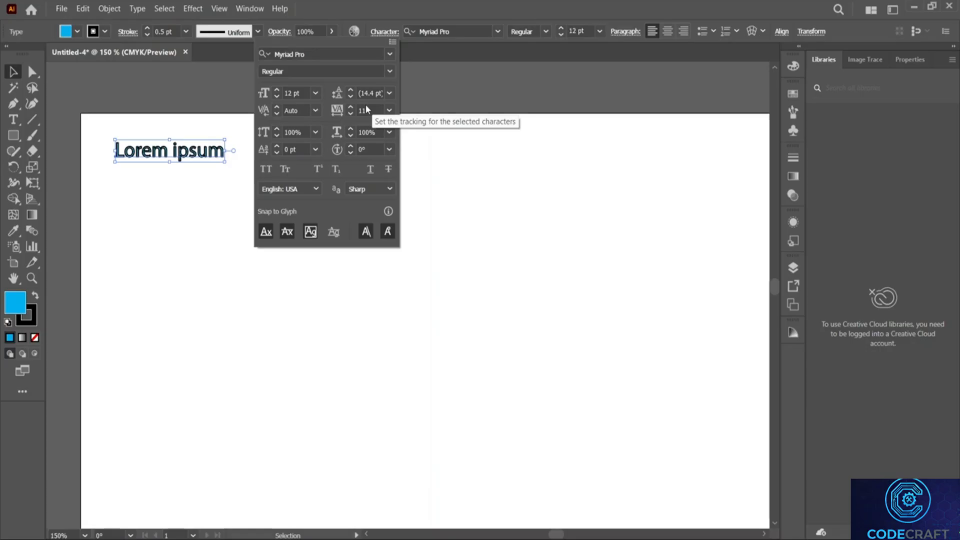
{"action": "scroll", "coordinate": [366, 109], "scroll_direction": "up", "scroll_amount": 13}
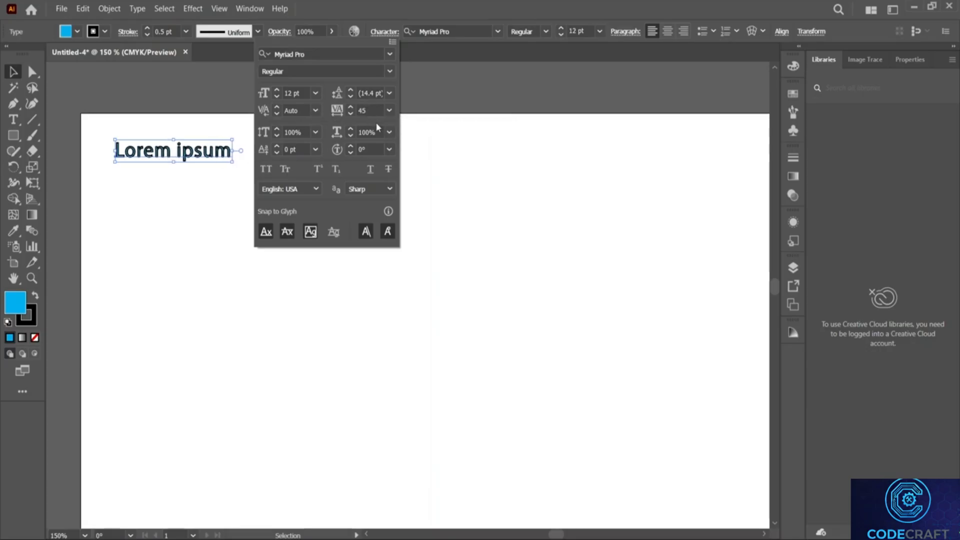
{"action": "scroll", "coordinate": [368, 109], "scroll_direction": "down", "scroll_amount": 14}
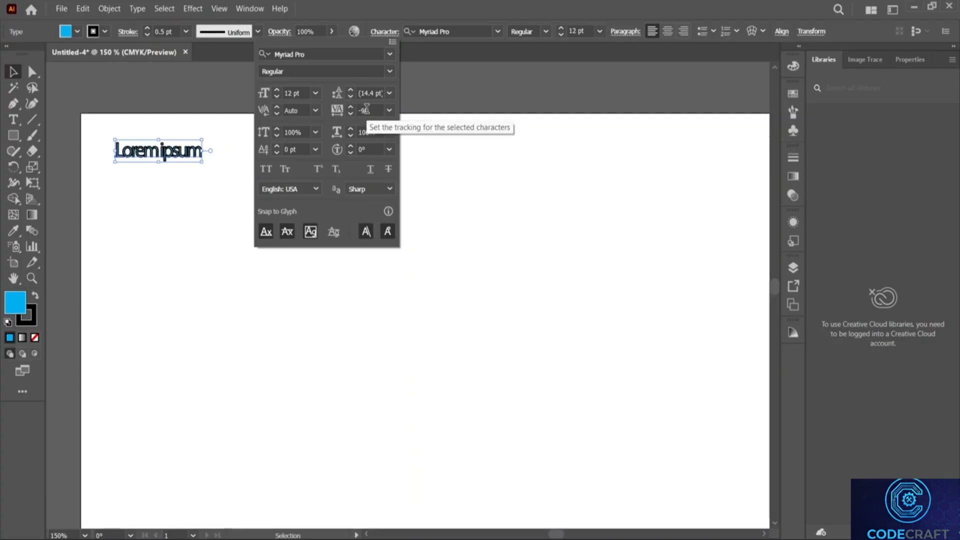
{"action": "scroll", "coordinate": [366, 109], "scroll_direction": "up", "scroll_amount": 4}
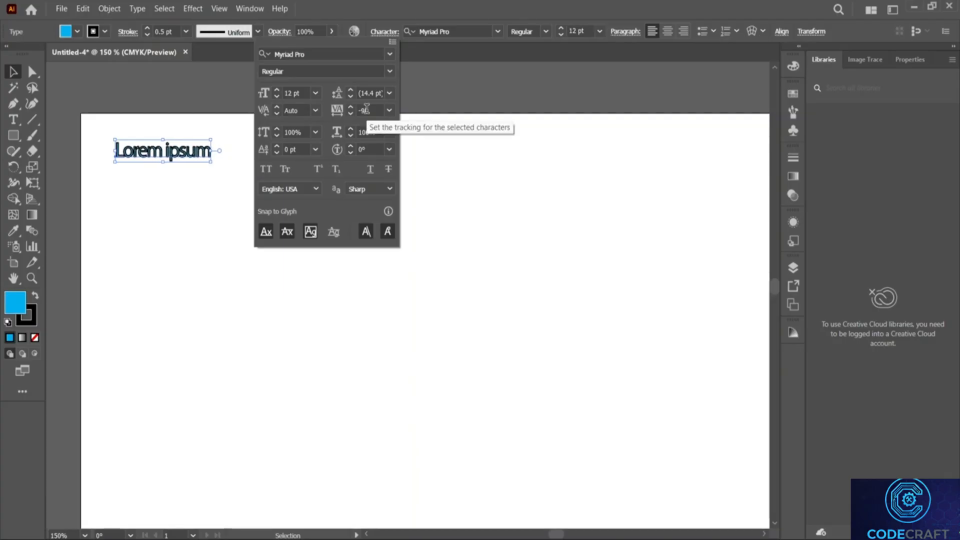
{"action": "scroll", "coordinate": [367, 109], "scroll_direction": "up", "scroll_amount": 2}
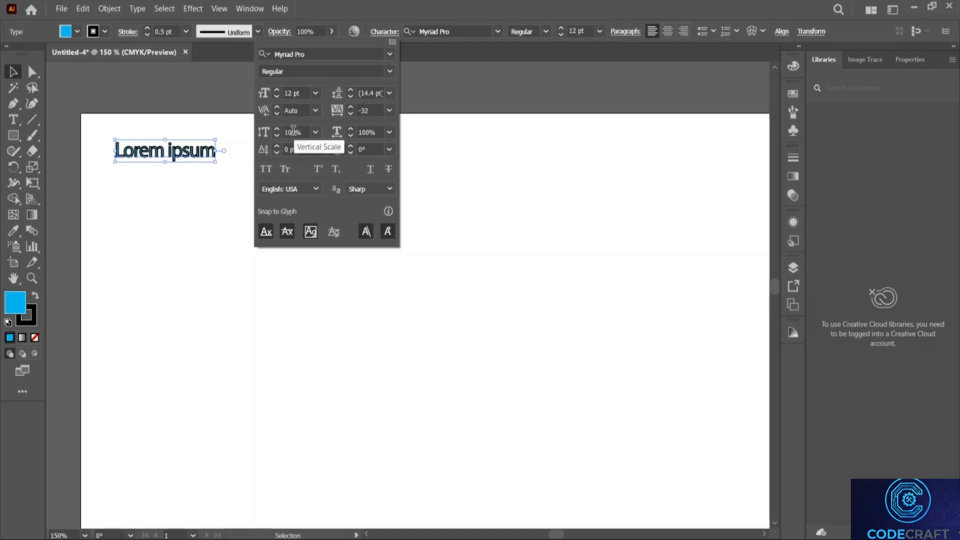
Step: Scale the "Lorem ipsum" characters to 140% vertically and 139% horizontally
{"action": "scroll", "coordinate": [300, 131], "scroll_direction": "up", "scroll_amount": 6}
{"action": "scroll", "coordinate": [302, 131], "scroll_direction": "up", "scroll_amount": 20}
{"action": "scroll", "coordinate": [305, 132], "scroll_direction": "up", "scroll_amount": 4}
{"action": "scroll", "coordinate": [366, 132], "scroll_direction": "up", "scroll_amount": 6}
{"action": "scroll", "coordinate": [366, 132], "scroll_direction": "up", "scroll_amount": 20}
{"action": "scroll", "coordinate": [367, 132], "scroll_direction": "up", "scroll_amount": 18}
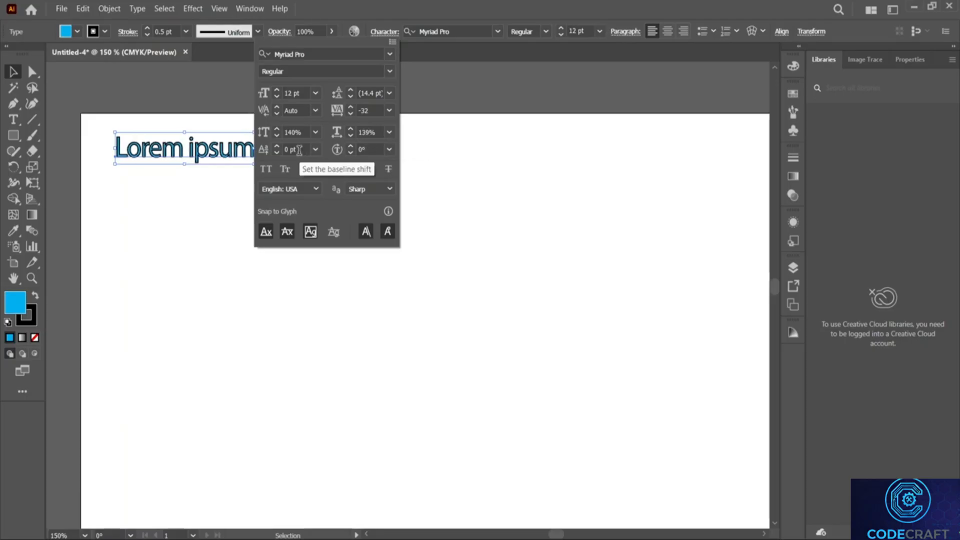
Step: Try lowering and raising the baseline of the "Lorem ipsum" text and set its baseline shift to -5 pt
{"action": "scroll", "coordinate": [299, 150], "scroll_direction": "down", "scroll_amount": 2}
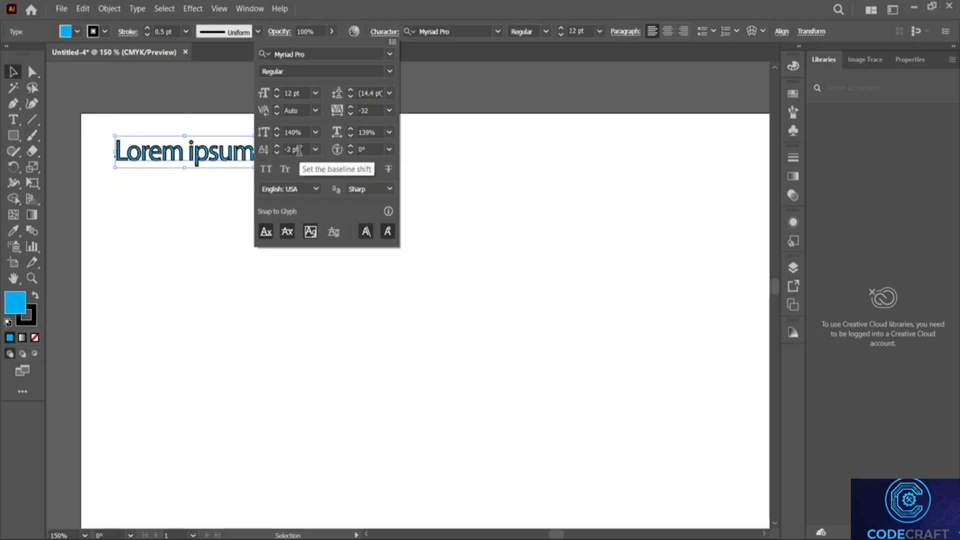
{"action": "scroll", "coordinate": [299, 150], "scroll_direction": "up", "scroll_amount": 5}
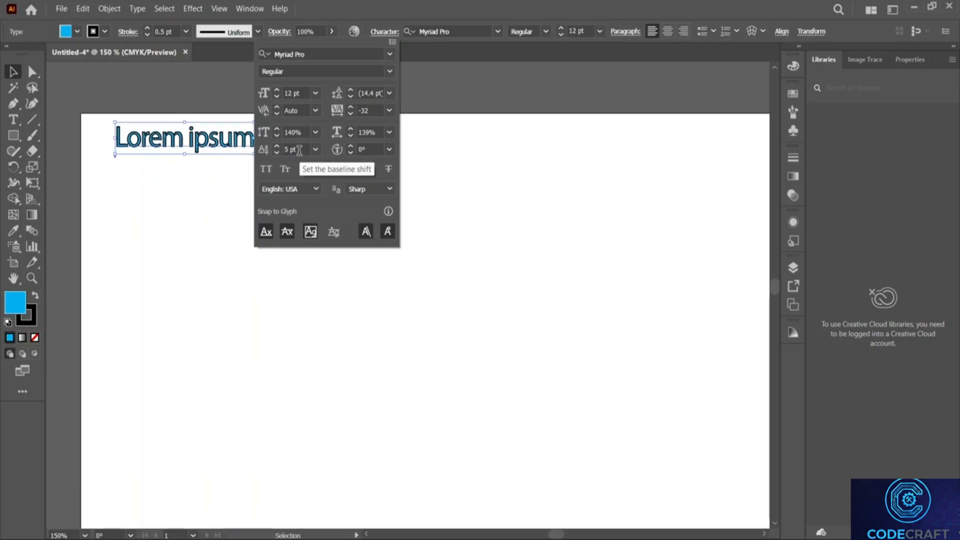
{"action": "scroll", "coordinate": [299, 150], "scroll_direction": "down", "scroll_amount": 6}
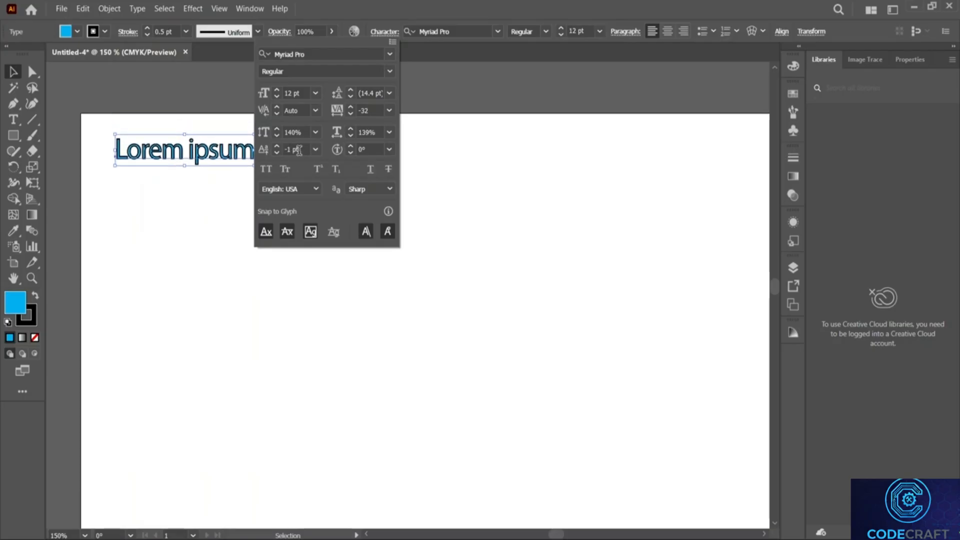
{"action": "scroll", "coordinate": [299, 150], "scroll_direction": "down", "scroll_amount": 1}
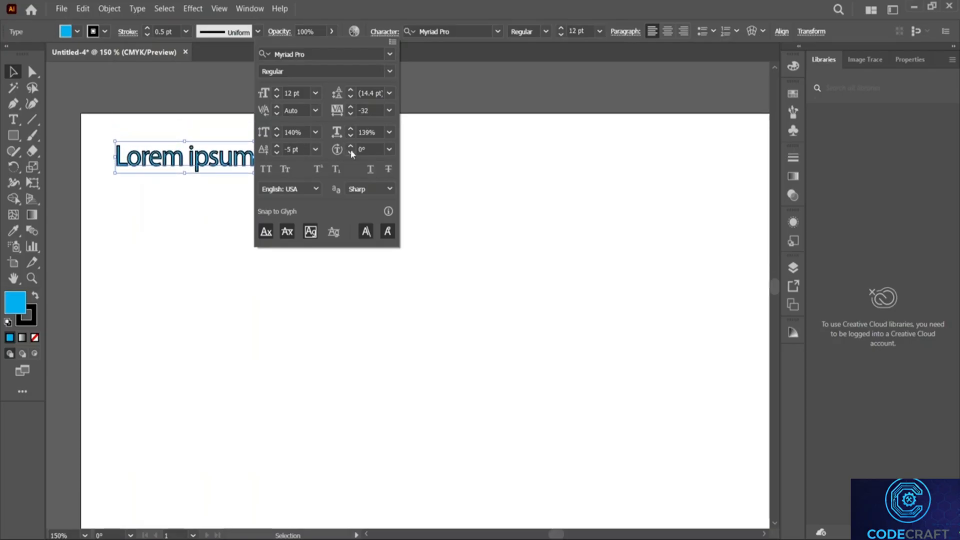
Step: Try different character rotations on the "Lorem ipsum" text and set the rotation to -8°
{"action": "scroll", "coordinate": [361, 149], "scroll_direction": "up", "scroll_amount": 7}
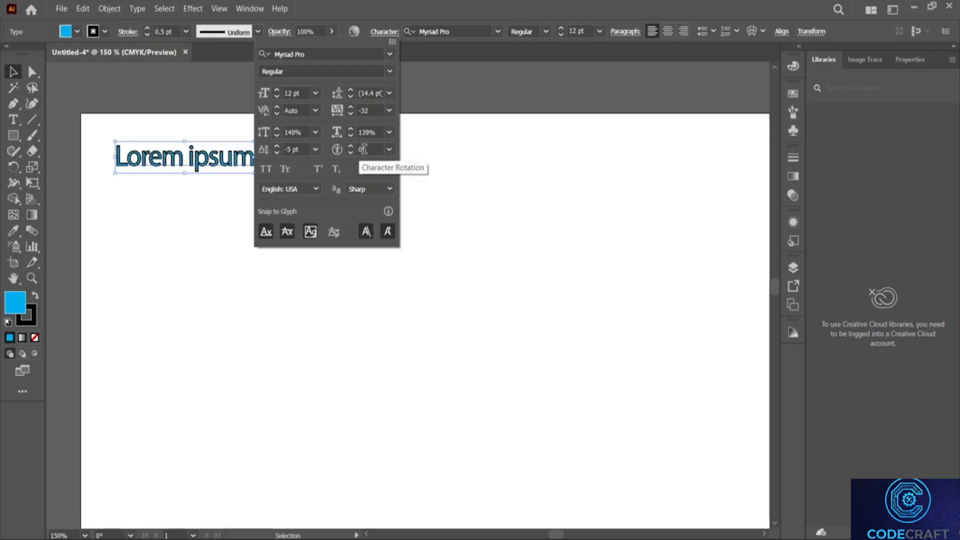
{"action": "scroll", "coordinate": [364, 149], "scroll_direction": "up", "scroll_amount": 20}
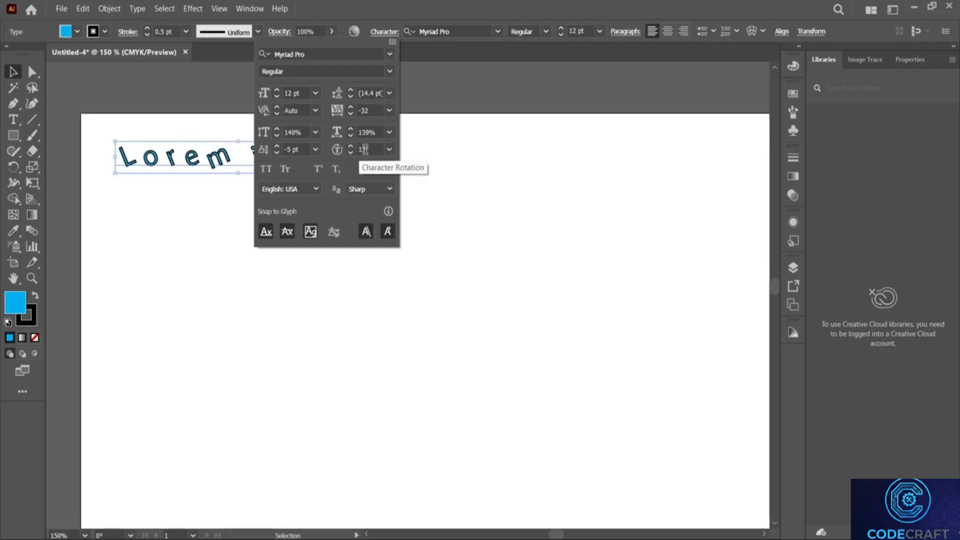
{"action": "scroll", "coordinate": [364, 149], "scroll_direction": "down", "scroll_amount": 10}
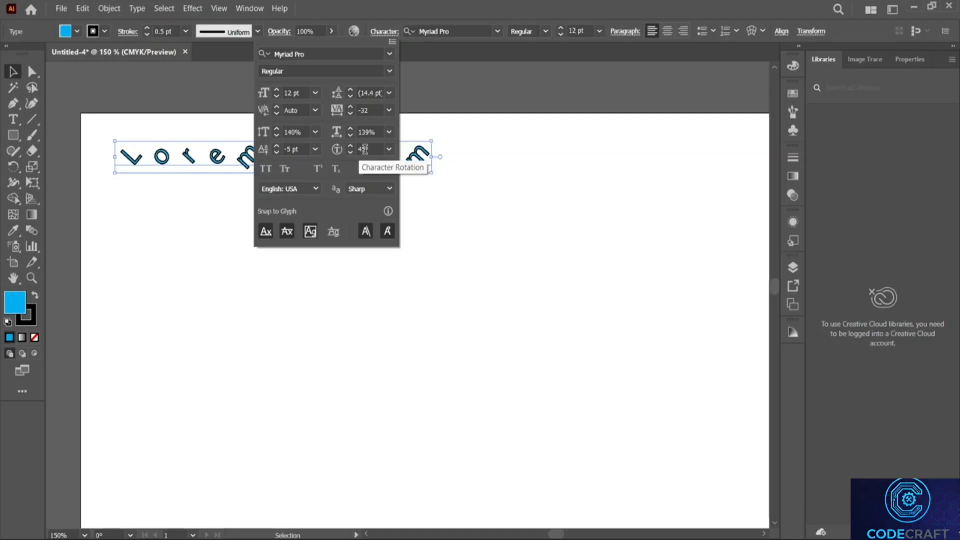
{"action": "scroll", "coordinate": [364, 149], "scroll_direction": "down", "scroll_amount": 20}
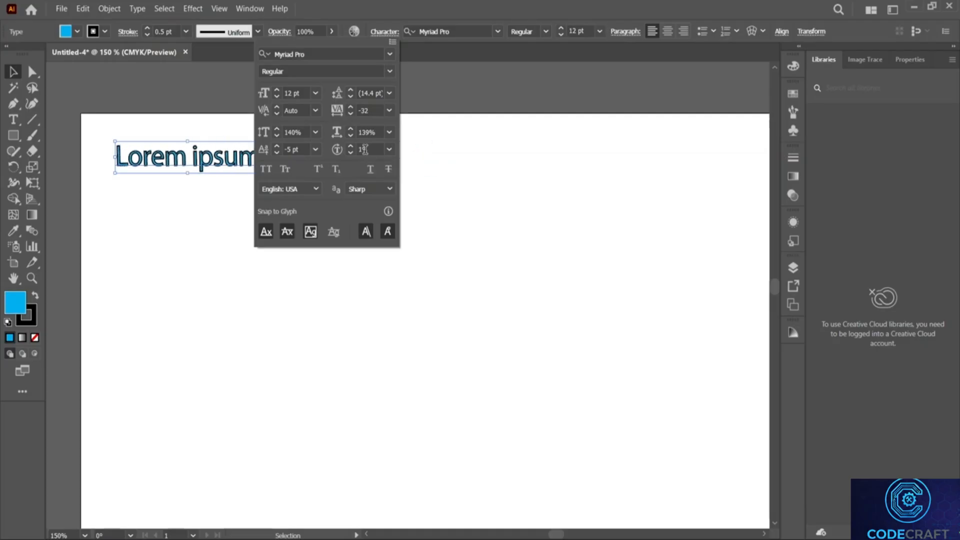
Step: Try All Caps, Superscript and Subscript on the "Lorem ipsum" text and leave it in Small Caps
{"action": "left_click", "coordinate": [269, 169]}
{"action": "left_click", "coordinate": [283, 170]}
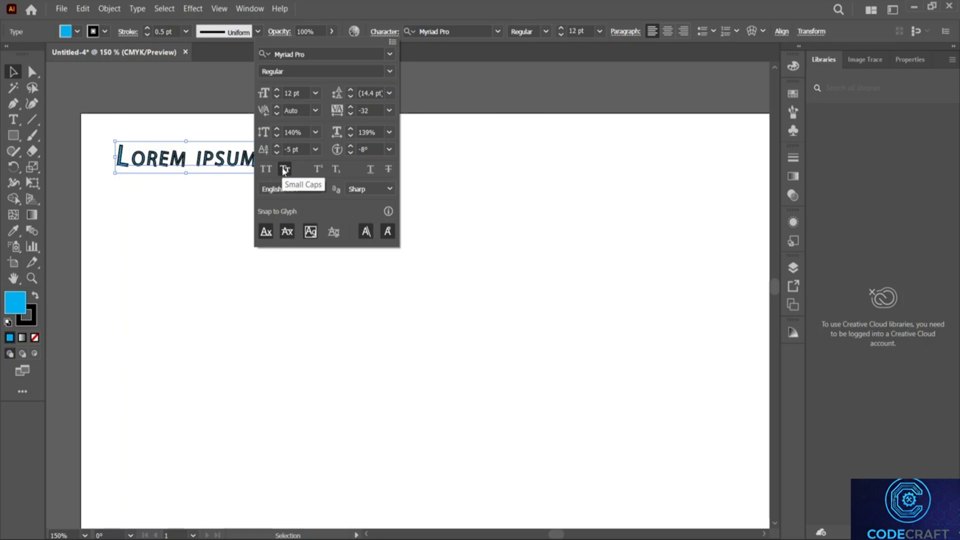
{"action": "left_click", "coordinate": [318, 170]}
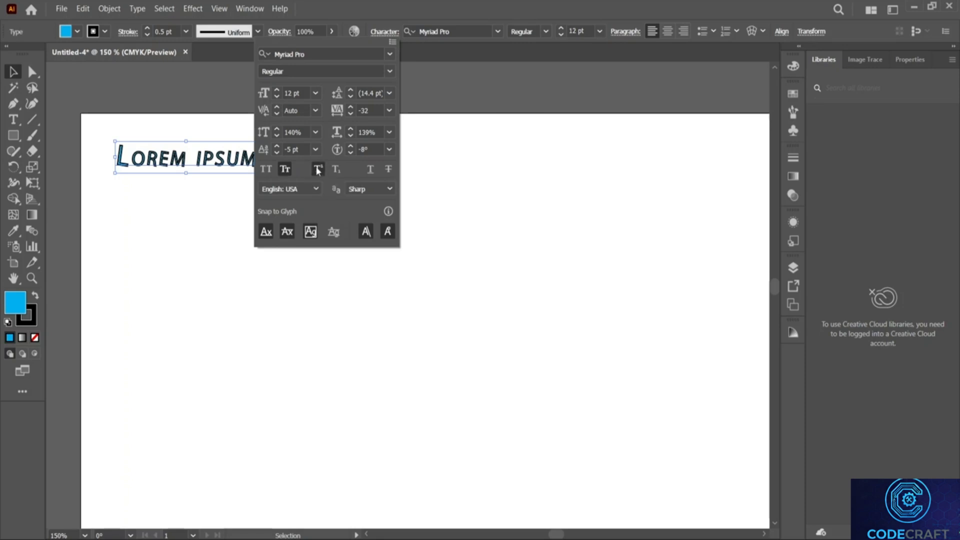
{"action": "left_click", "coordinate": [335, 171]}
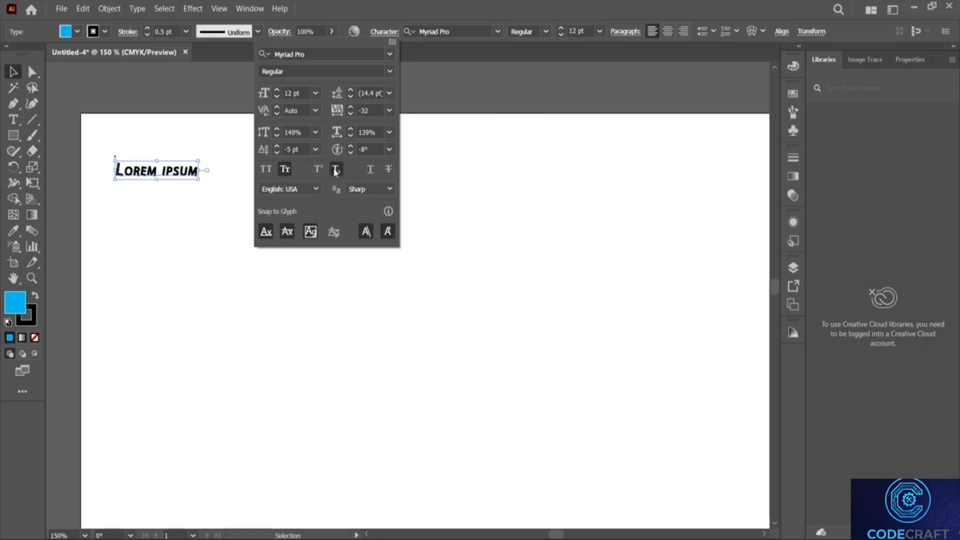
{"action": "left_click", "coordinate": [266, 168]}
{"action": "left_click", "coordinate": [285, 170]}
{"action": "left_click", "coordinate": [336, 170]}
Step: Try Underline and Strikethrough on the "Lorem ipsum" text and turn both off again
{"action": "left_click", "coordinate": [370, 170]}
{"action": "left_click", "coordinate": [370, 170]}
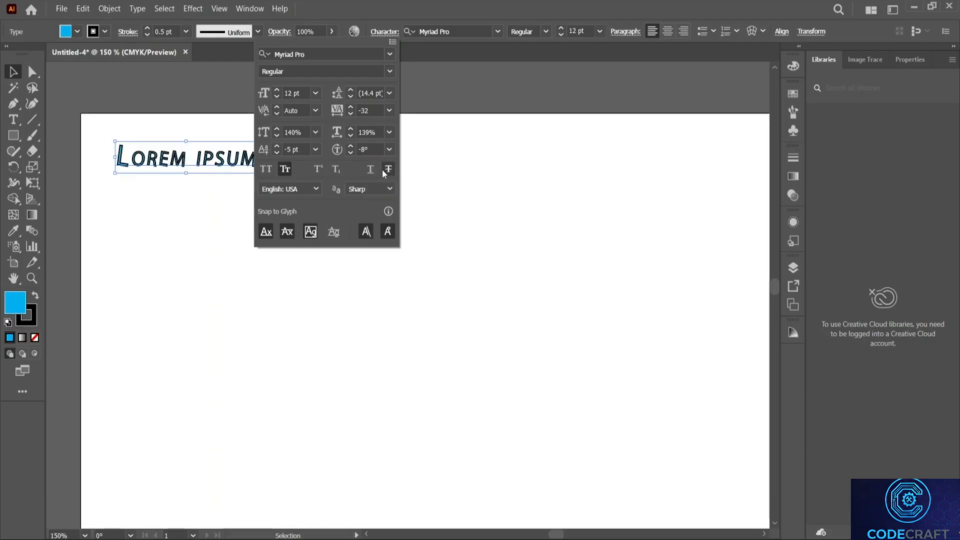
{"action": "left_click", "coordinate": [384, 171]}
{"action": "left_click", "coordinate": [384, 172]}
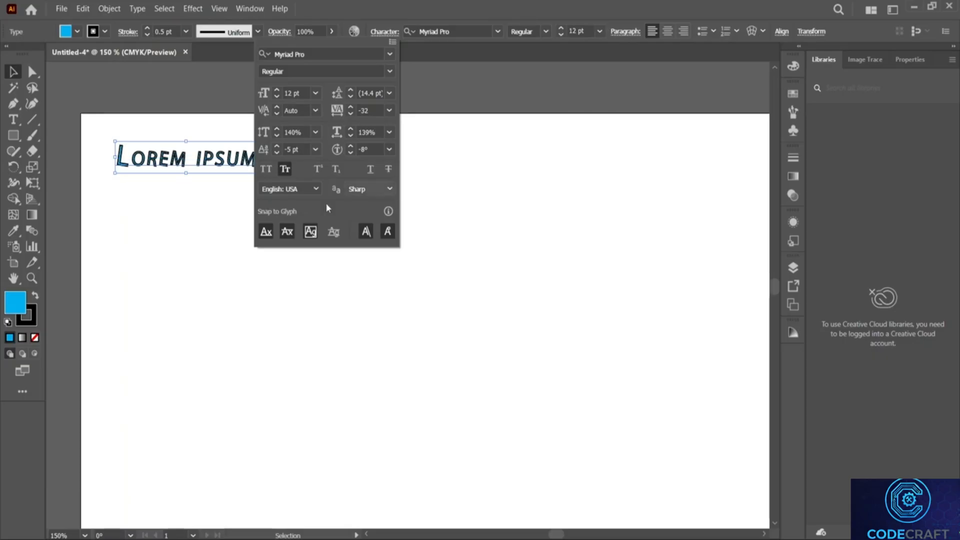
Step: Look through the available text languages and keep English: USA for the "Lorem ipsum" text
{"action": "left_click", "coordinate": [314, 188]}
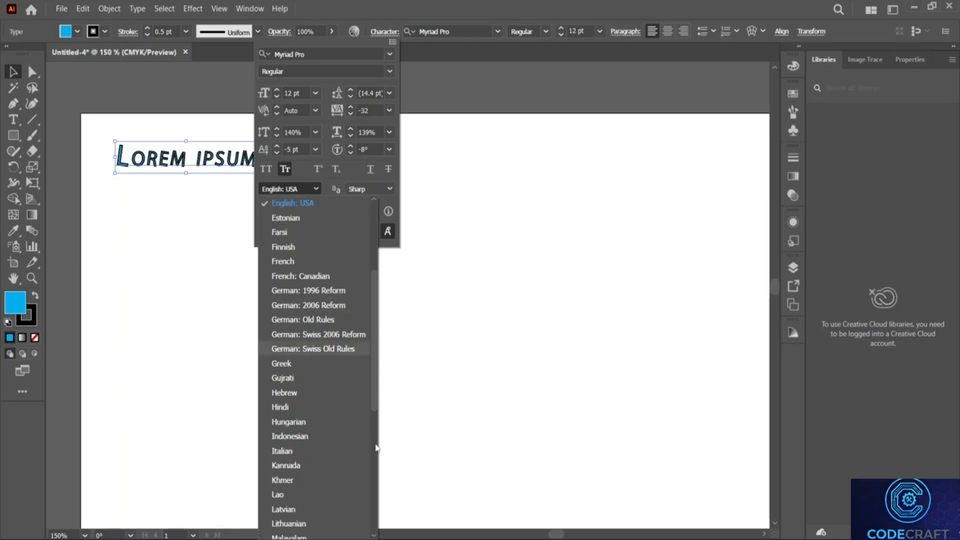
{"action": "scroll", "coordinate": [347, 350], "scroll_direction": "down", "scroll_amount": 5}
{"action": "left_click", "coordinate": [319, 186]}
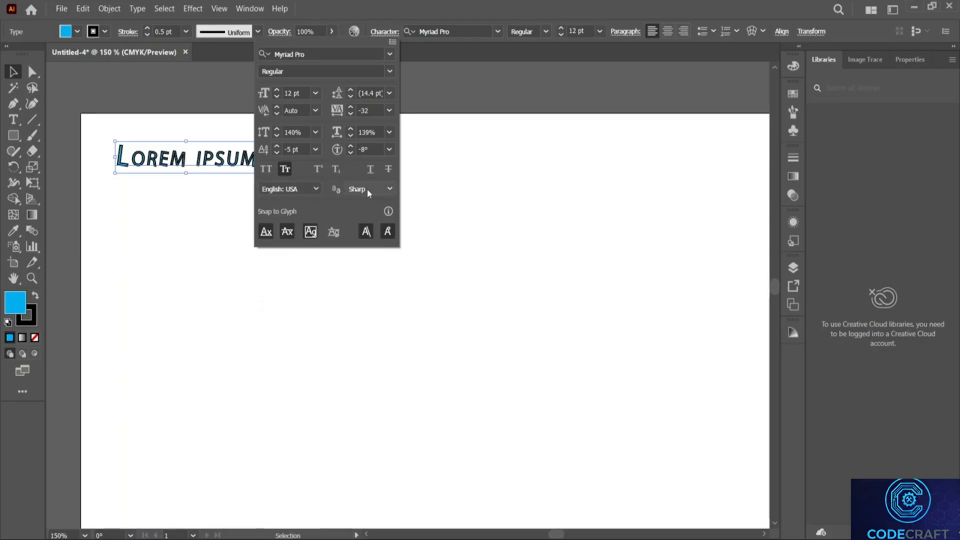
Step: Try Crisp and Strong anti-aliasing on the "Lorem ipsum" text and return it to Sharp
{"action": "left_click", "coordinate": [390, 189]}
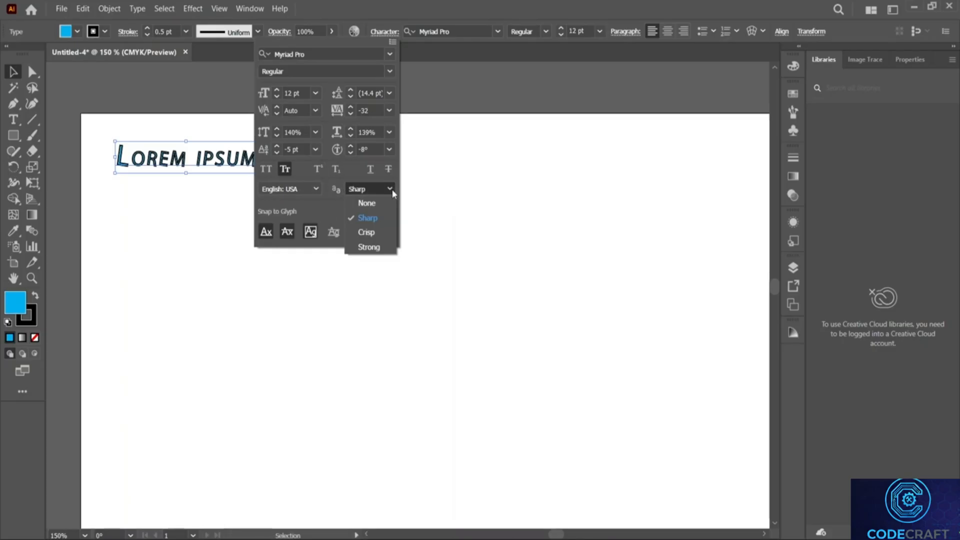
{"action": "left_click", "coordinate": [332, 196]}
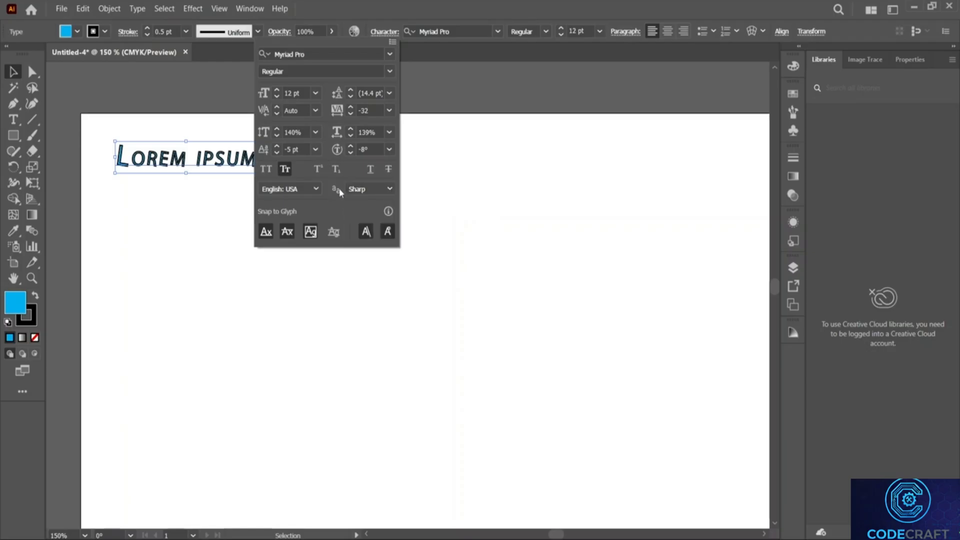
{"action": "left_click", "coordinate": [374, 188]}
{"action": "left_click", "coordinate": [374, 229]}
{"action": "left_click", "coordinate": [377, 188]}
{"action": "left_click", "coordinate": [368, 247]}
{"action": "left_click", "coordinate": [372, 189]}
{"action": "left_click", "coordinate": [368, 217]}
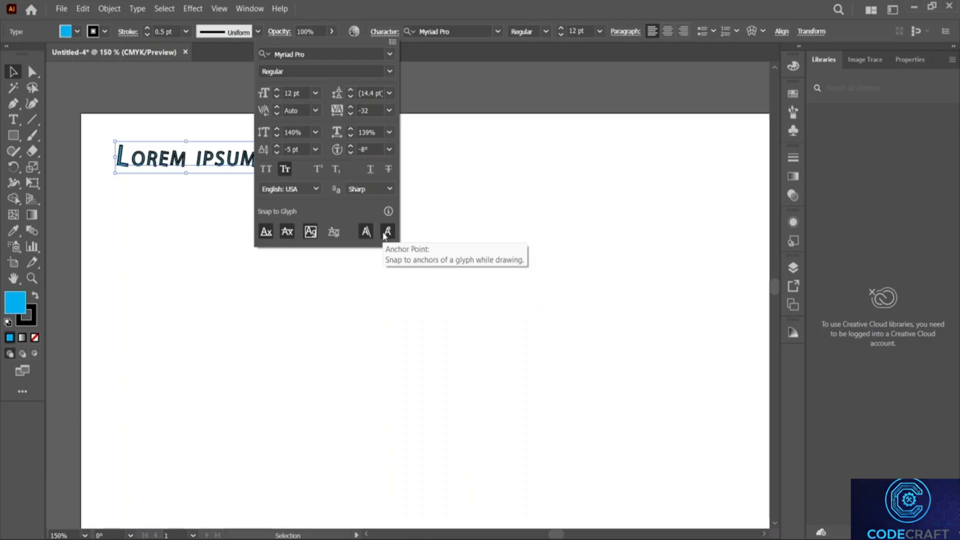
{"action": "left_click", "coordinate": [462, 211]}
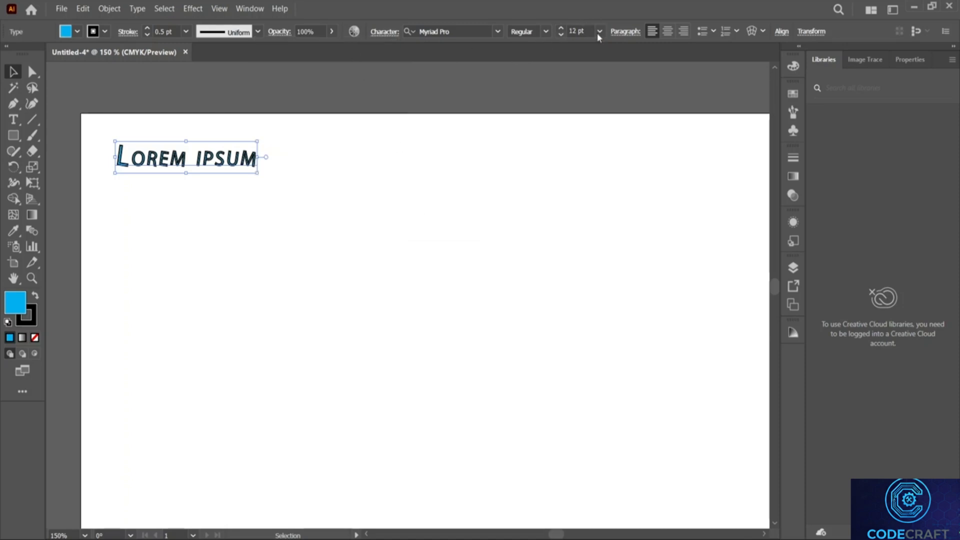
Step: Try centre and right paragraph alignment on the "Lorem ipsum" text, return it to left alignment and deselect it
{"action": "left_click", "coordinate": [628, 31]}
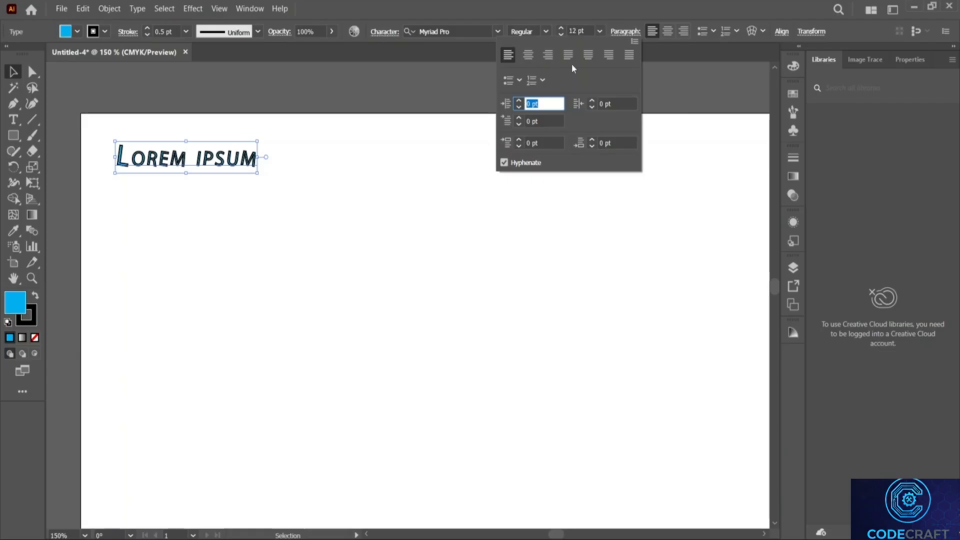
{"action": "left_click", "coordinate": [531, 59]}
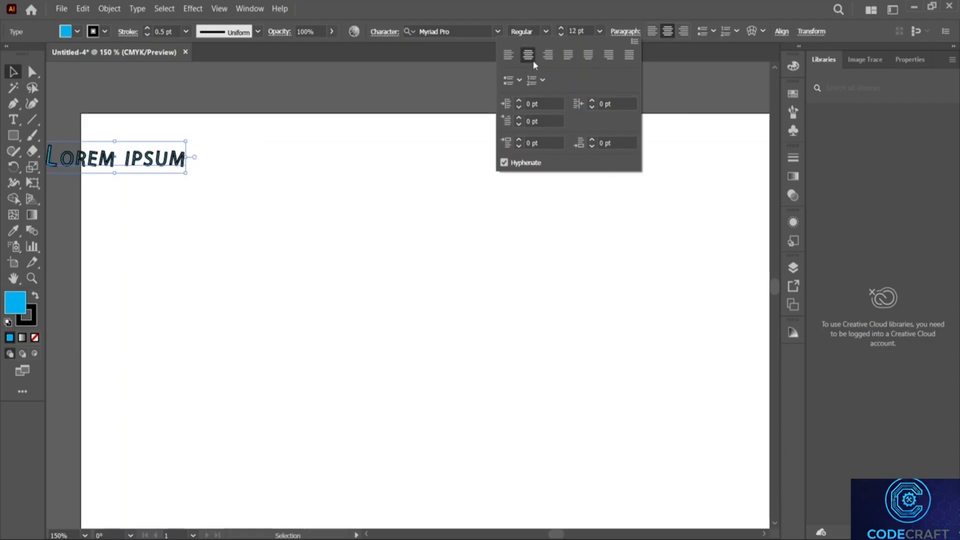
{"action": "left_click", "coordinate": [546, 56]}
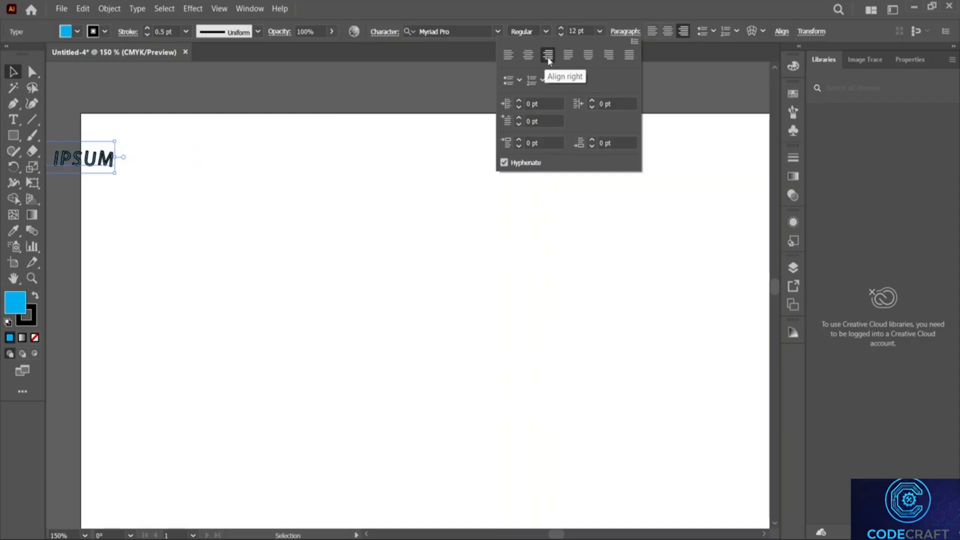
{"action": "left_click", "coordinate": [509, 56]}
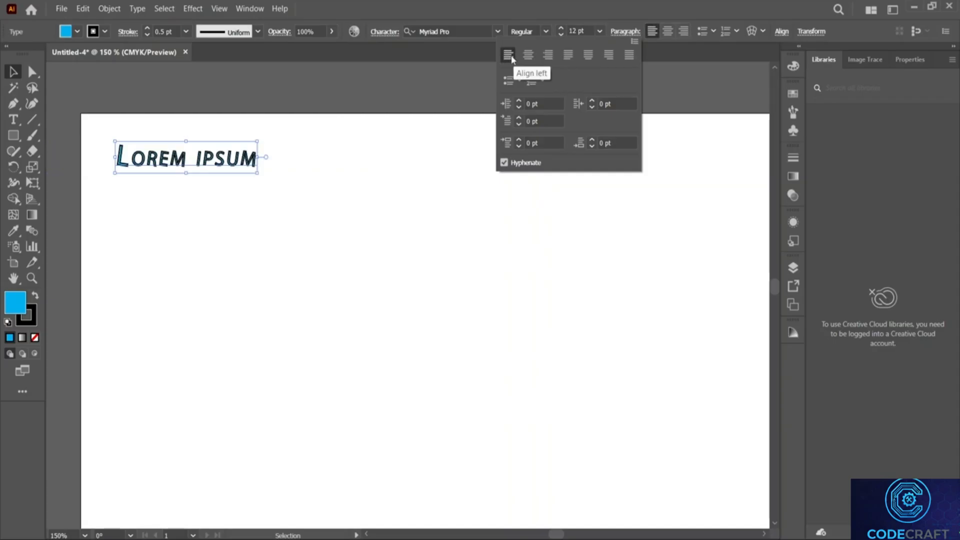
{"action": "left_click", "coordinate": [394, 122]}
{"action": "left_click", "coordinate": [312, 215]}
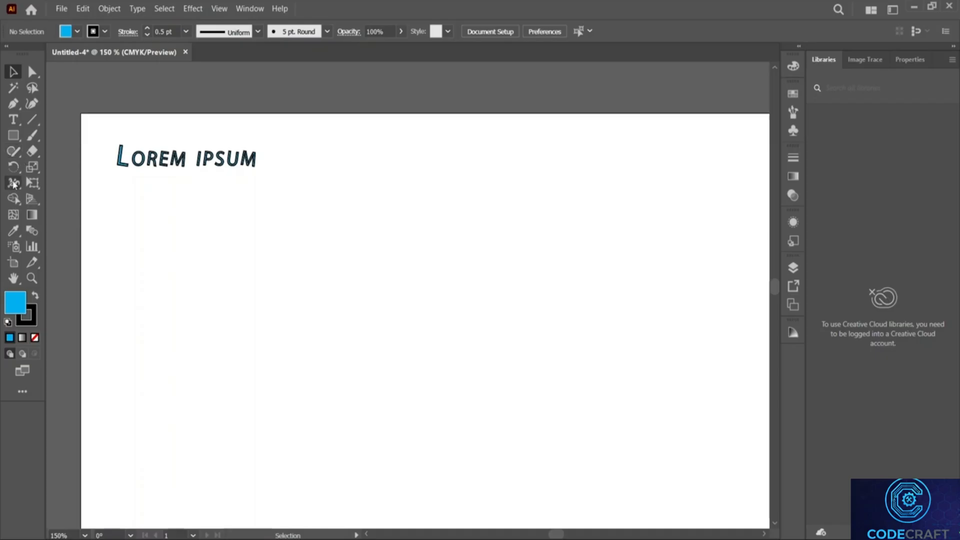
Step: Add a second "Lorem ipsum" point text to the right of the first and set its tracking to 0
{"action": "left_click", "coordinate": [13, 120]}
{"action": "left_click", "coordinate": [413, 163]}
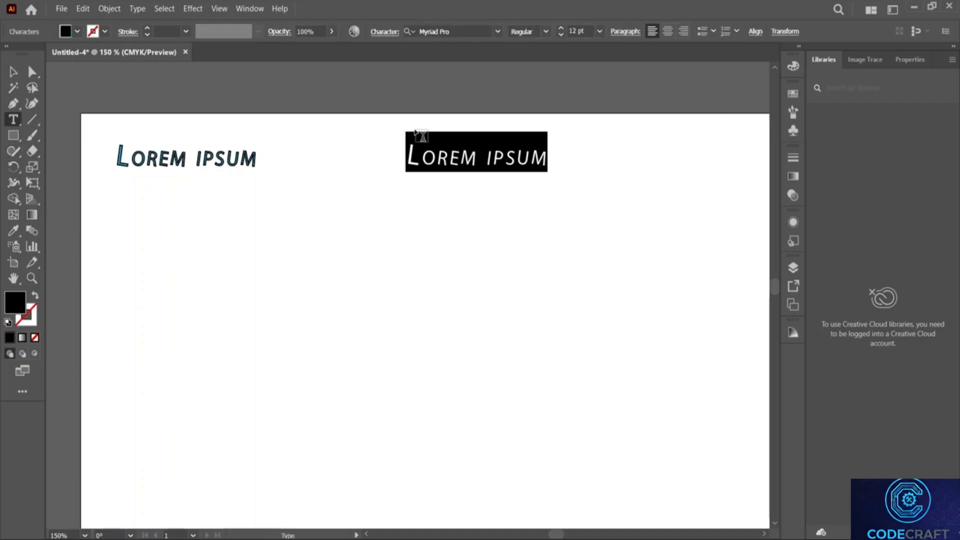
{"action": "left_click", "coordinate": [385, 34]}
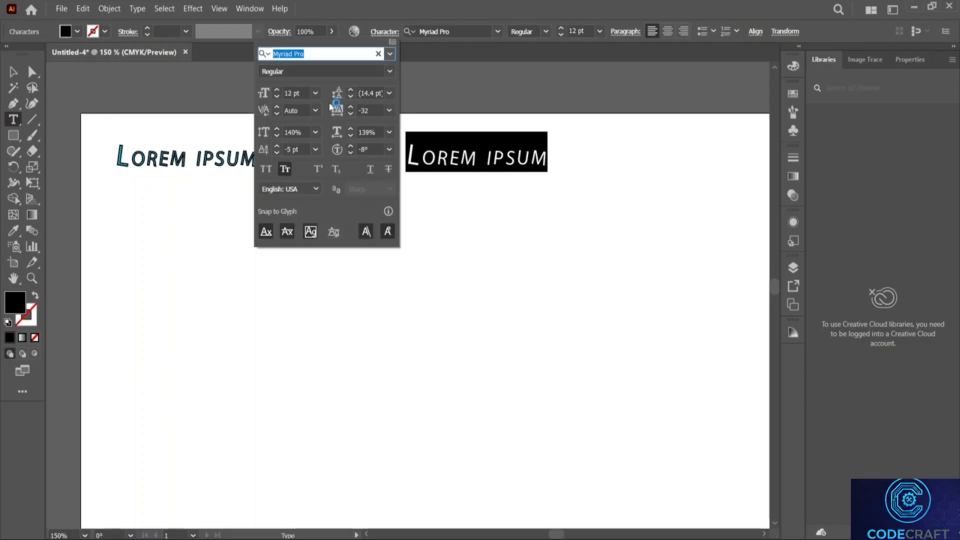
{"action": "left_click", "coordinate": [314, 95]}
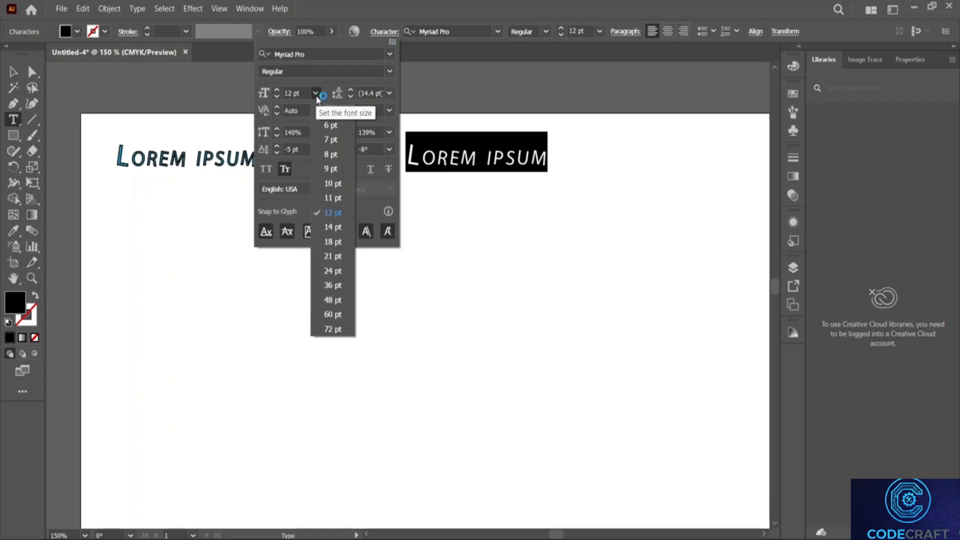
{"action": "left_click", "coordinate": [317, 96]}
{"action": "left_click", "coordinate": [389, 94]}
{"action": "left_click", "coordinate": [389, 95]}
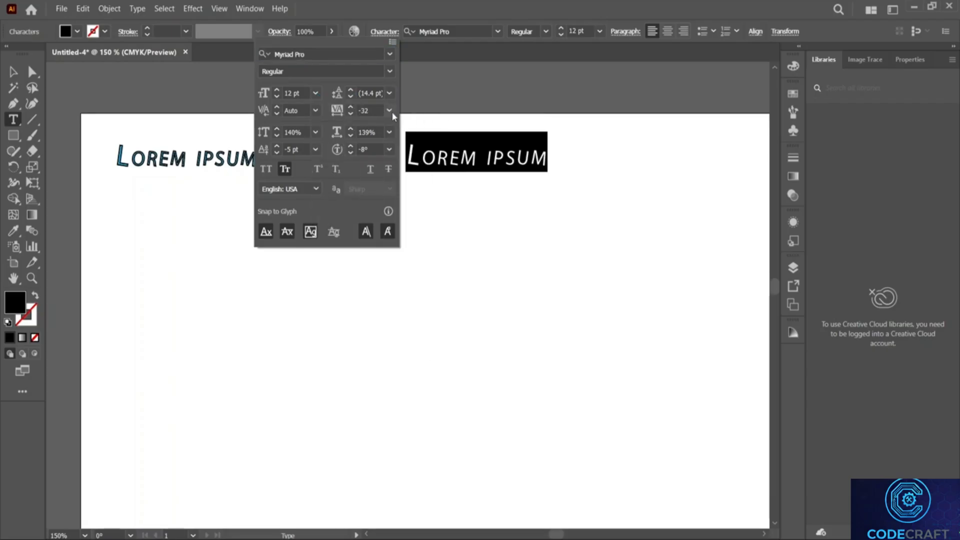
{"action": "left_click", "coordinate": [390, 111]}
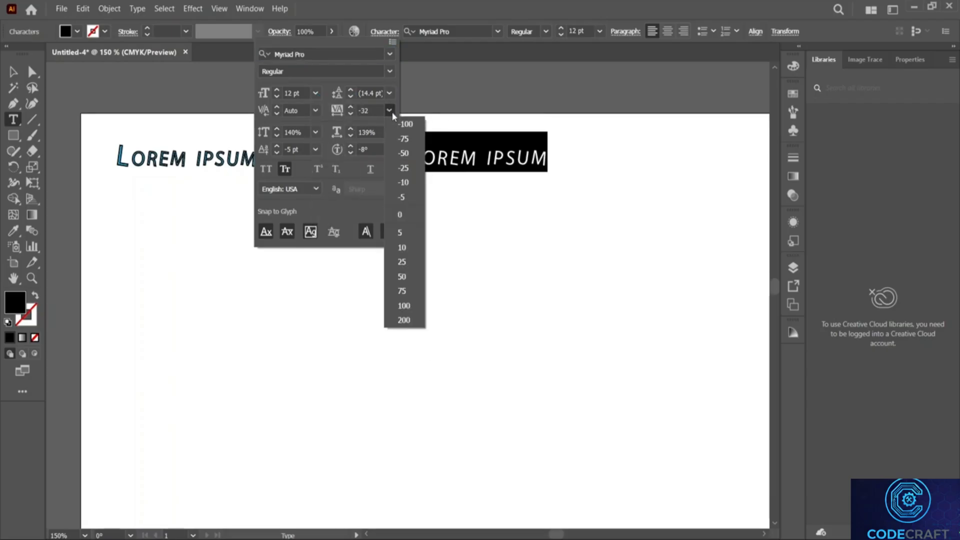
{"action": "left_click", "coordinate": [407, 214]}
Step: Reset the second text's baseline shift to 0 pt and its character rotation to 0°
{"action": "left_click", "coordinate": [315, 132]}
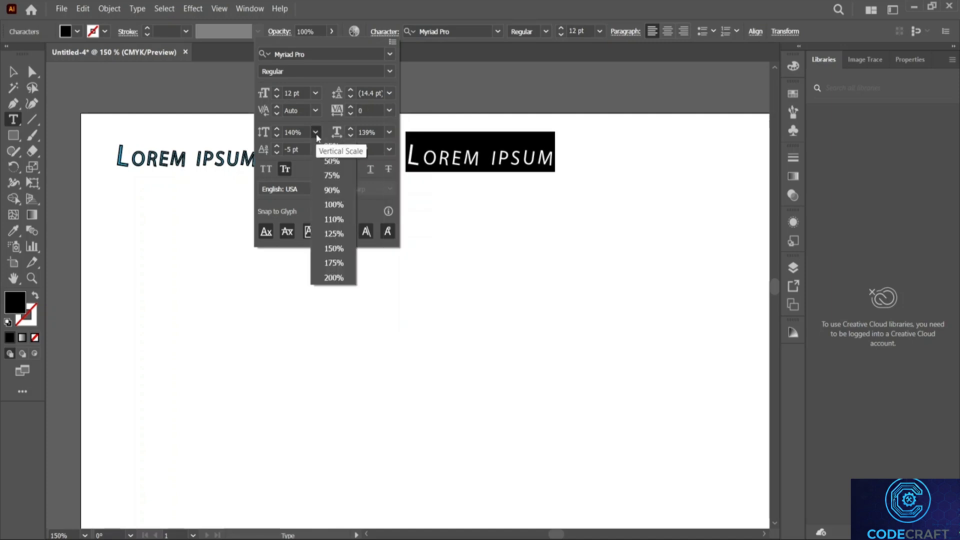
{"action": "left_click", "coordinate": [315, 132]}
{"action": "left_click", "coordinate": [315, 150]}
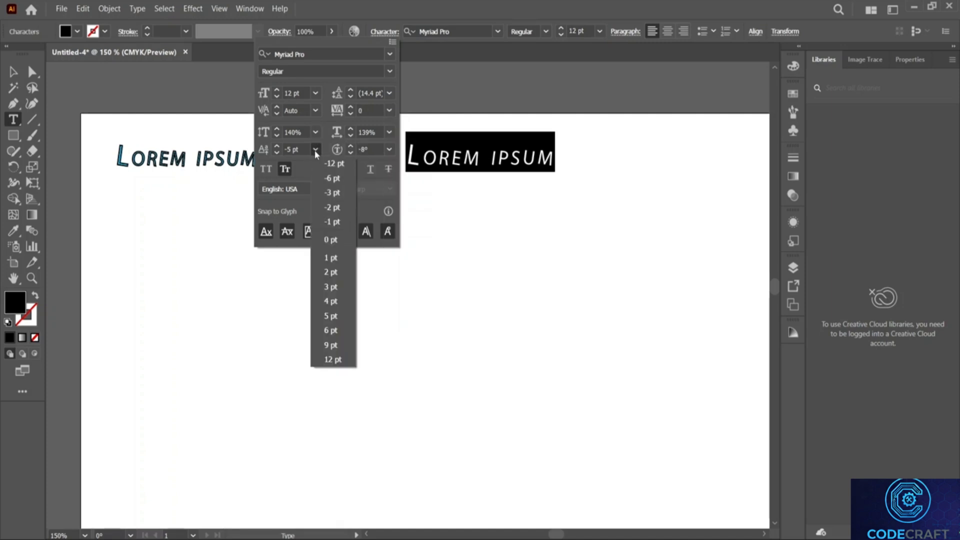
{"action": "left_click", "coordinate": [339, 237]}
{"action": "left_click", "coordinate": [389, 150]}
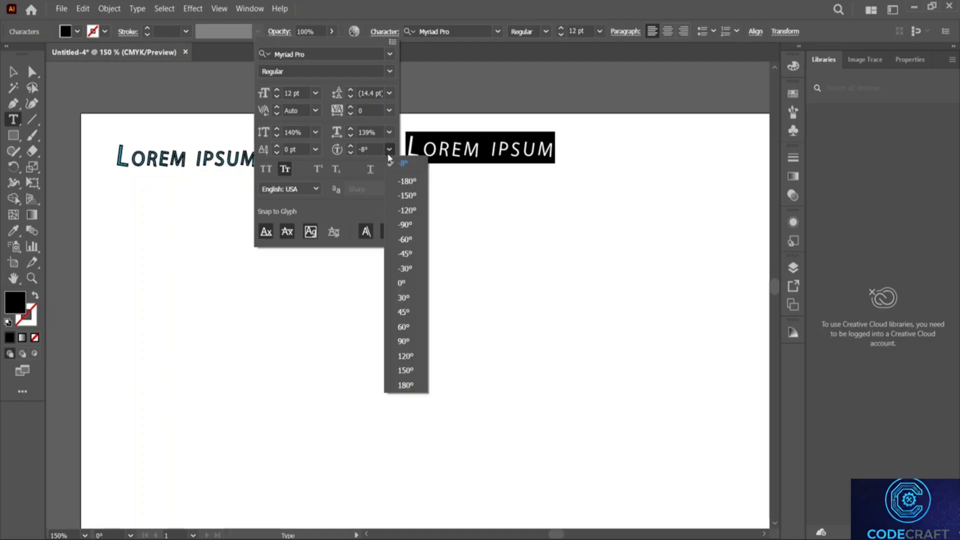
{"action": "left_click", "coordinate": [404, 283]}
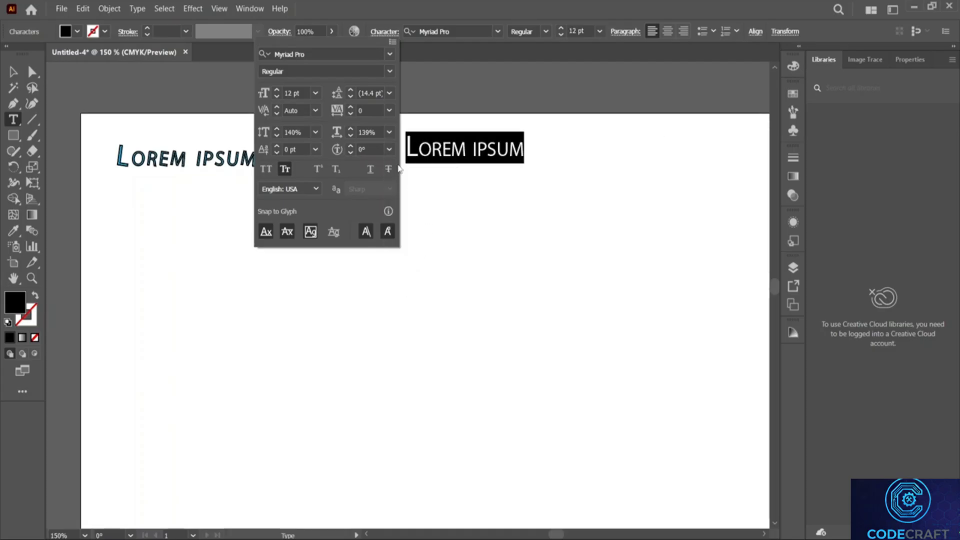
Step: Set the second "Lorem ipsum" text to All Caps and try centre, left and right paragraph alignment on it
{"action": "left_click", "coordinate": [265, 169]}
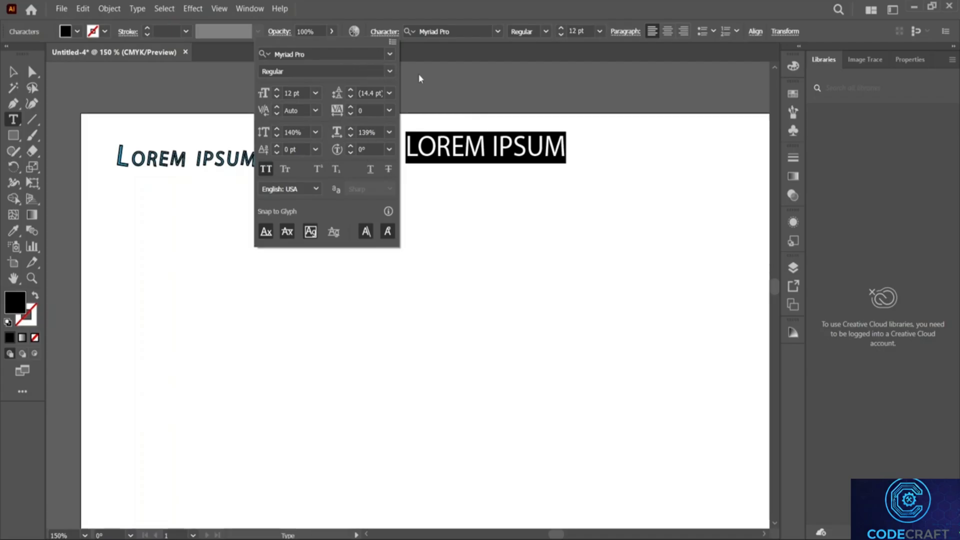
{"action": "left_click", "coordinate": [623, 32]}
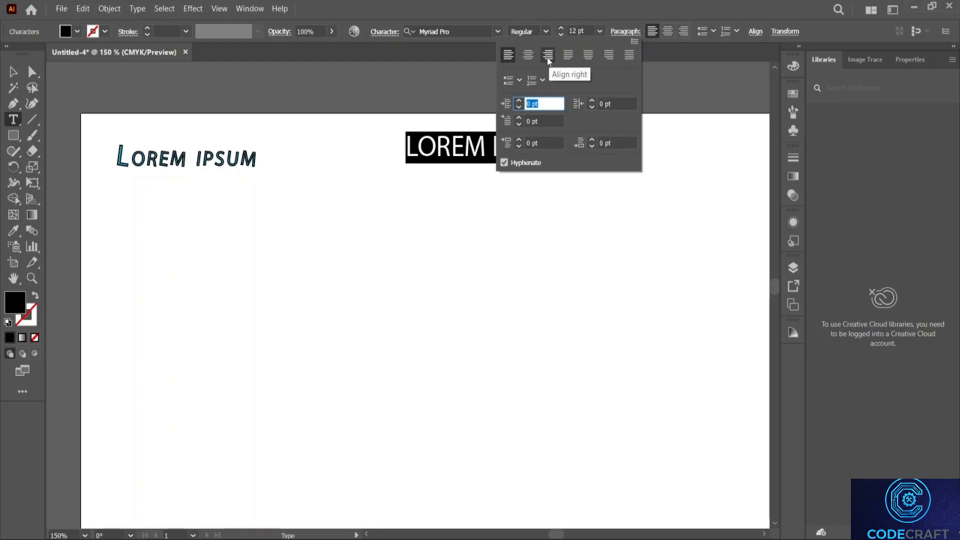
{"action": "left_click", "coordinate": [635, 42]}
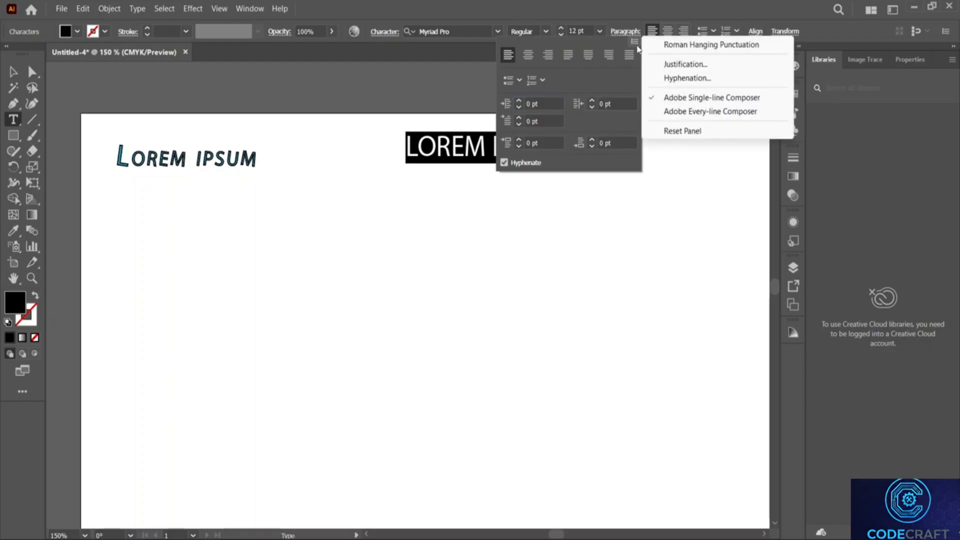
{"action": "left_click", "coordinate": [587, 78]}
{"action": "left_click", "coordinate": [528, 55]}
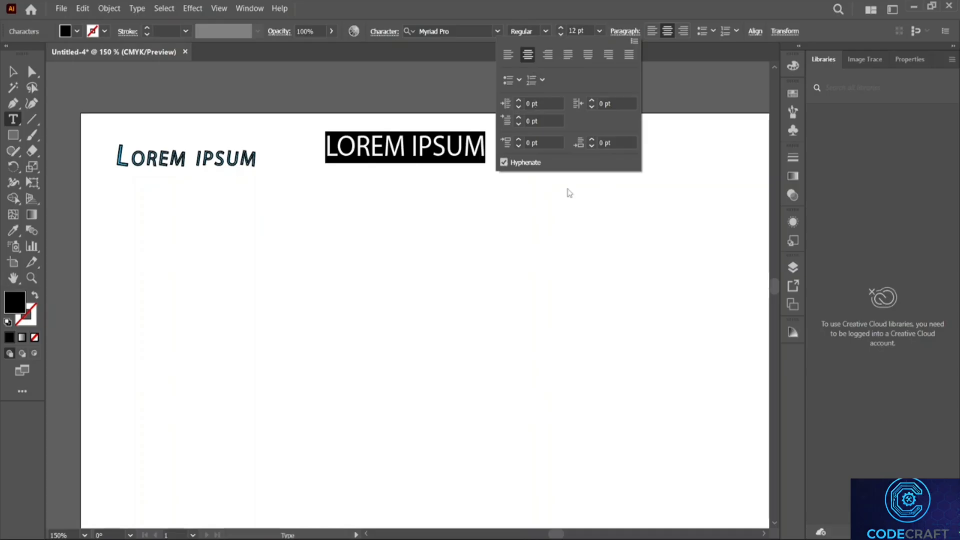
{"action": "left_click", "coordinate": [508, 56]}
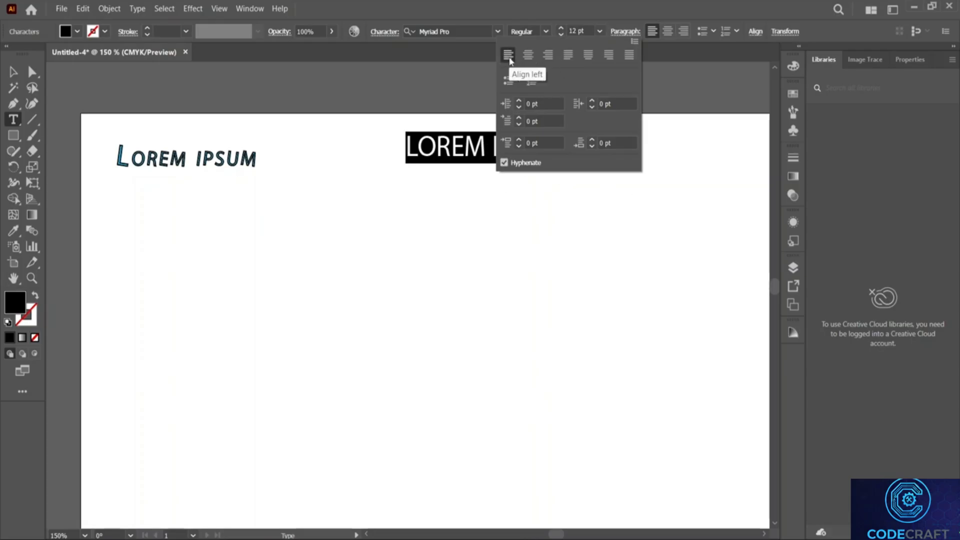
{"action": "left_click", "coordinate": [548, 56]}
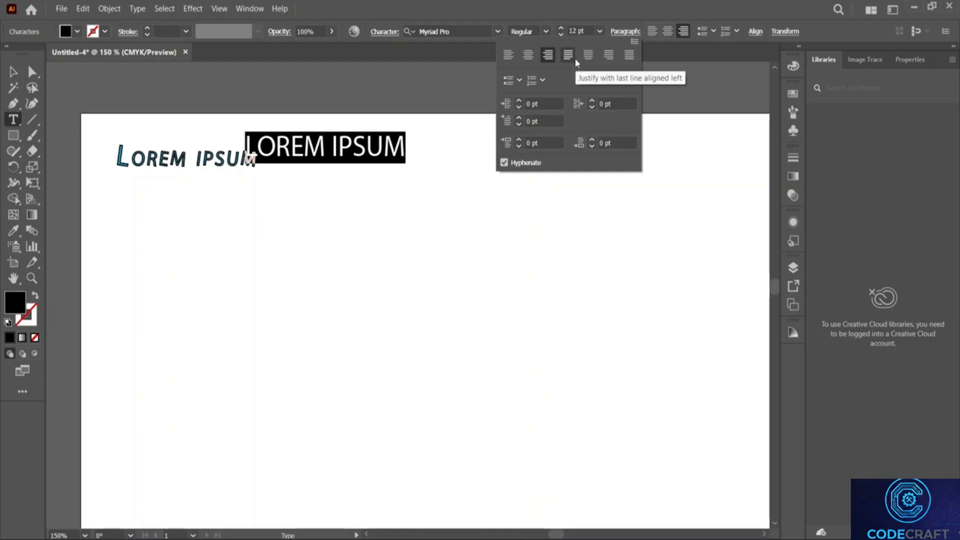
Step: Try the justify options on the second "Lorem ipsum" text, ending with Justify all lines
{"action": "left_click", "coordinate": [574, 59]}
{"action": "left_click", "coordinate": [585, 59]}
{"action": "left_click", "coordinate": [606, 59]}
{"action": "left_click", "coordinate": [628, 59]}
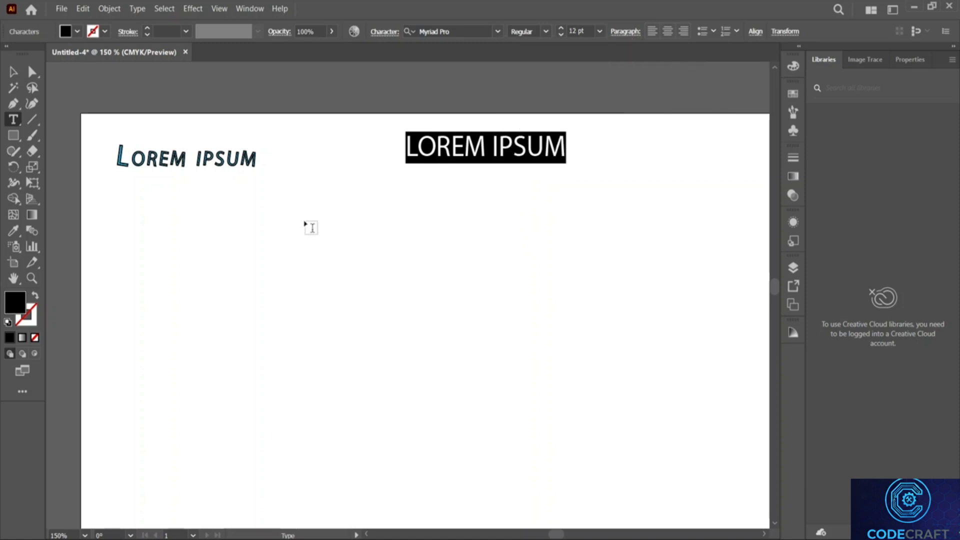
Step: Add a placeholder area text below the two titles, try justifying with the last line centred and right-aligned, and return to Justify all lines
{"action": "left_click_drag", "start_coordinate": [124, 179], "coordinate": [552, 436]}
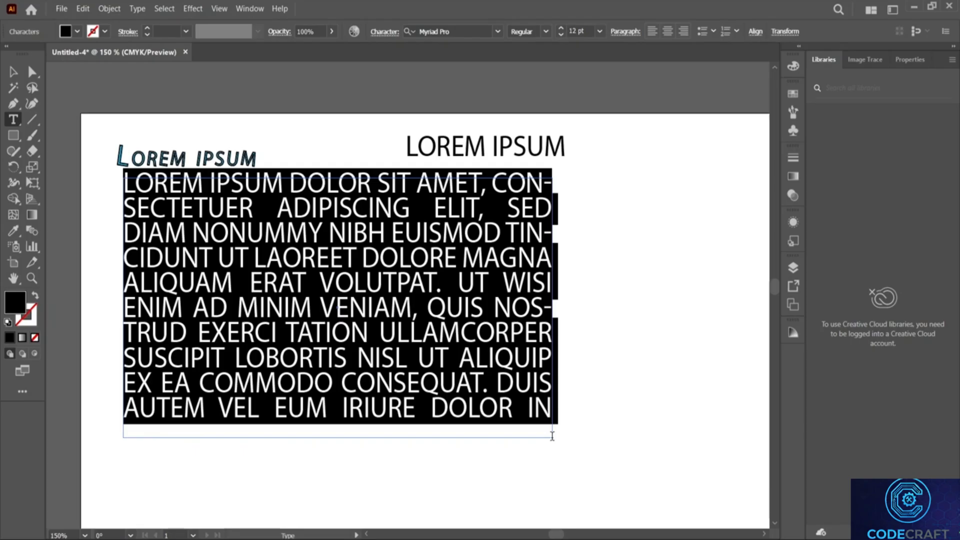
{"action": "left_click", "coordinate": [626, 32]}
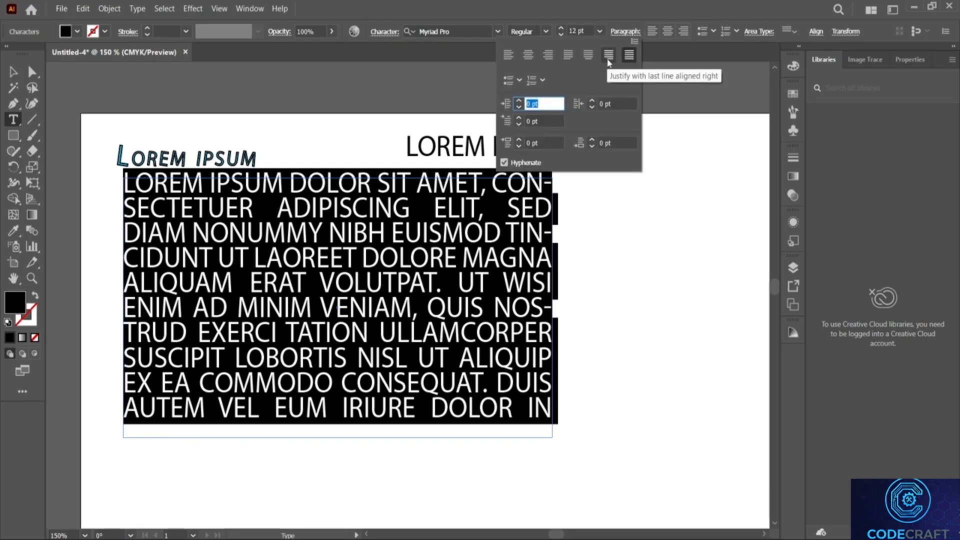
{"action": "left_click", "coordinate": [592, 56]}
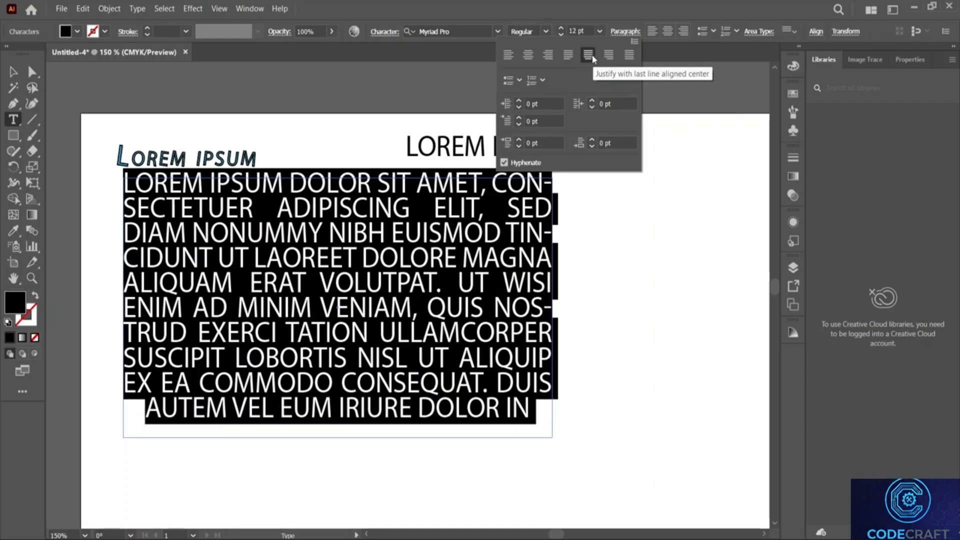
{"action": "left_click", "coordinate": [606, 56]}
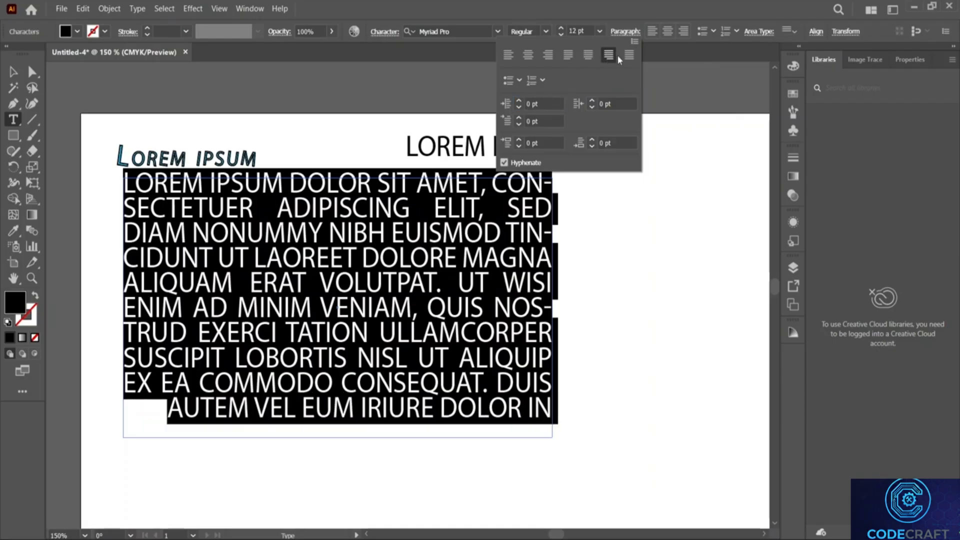
{"action": "left_click", "coordinate": [629, 56]}
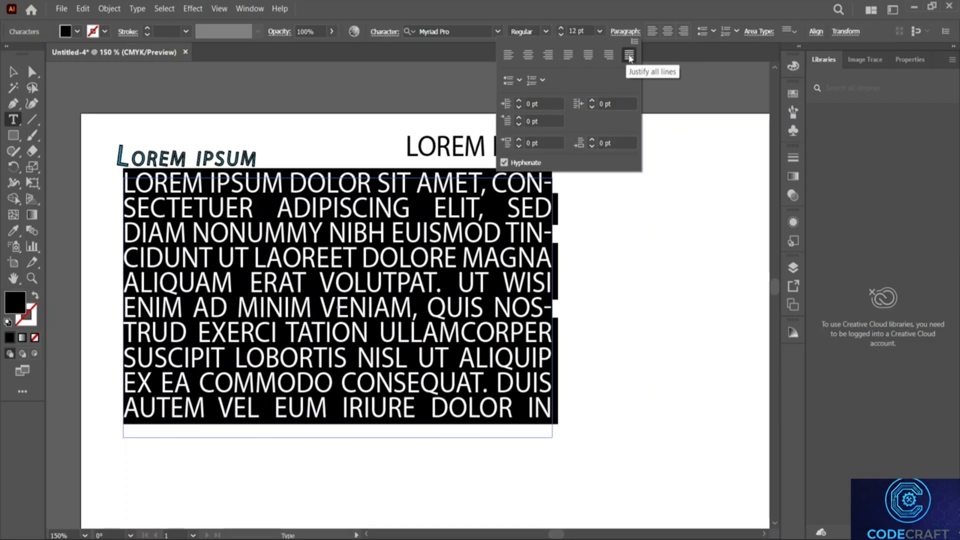
Step: Try the bulleted and numbered lists on the area text, turn both off and look through the bullet styles
{"action": "left_click", "coordinate": [509, 83]}
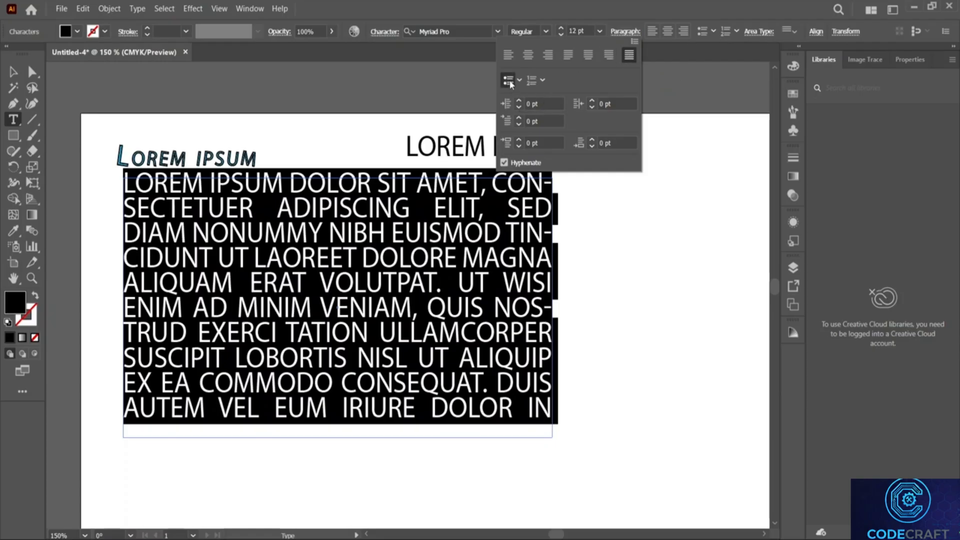
{"action": "left_click", "coordinate": [509, 82]}
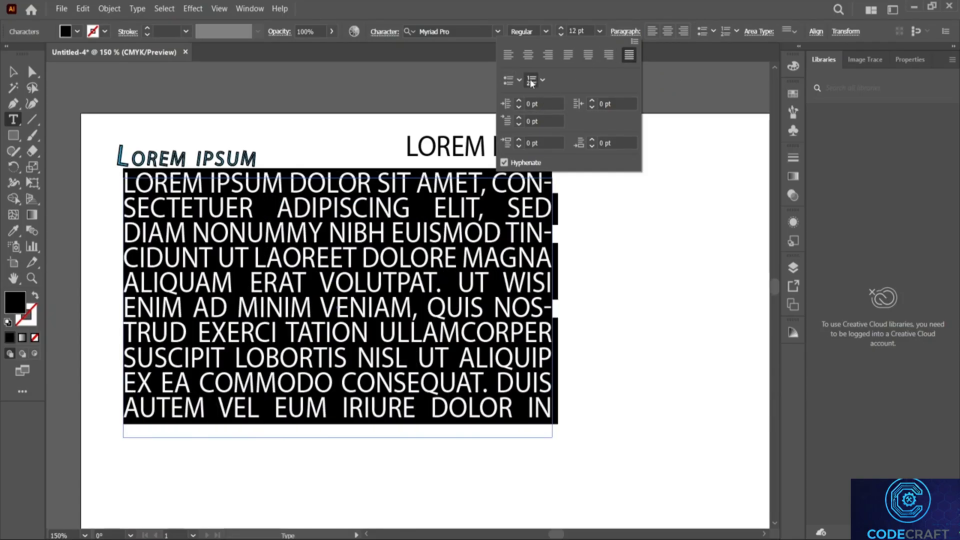
{"action": "left_click", "coordinate": [531, 81]}
{"action": "left_click", "coordinate": [532, 81]}
{"action": "left_click", "coordinate": [520, 81]}
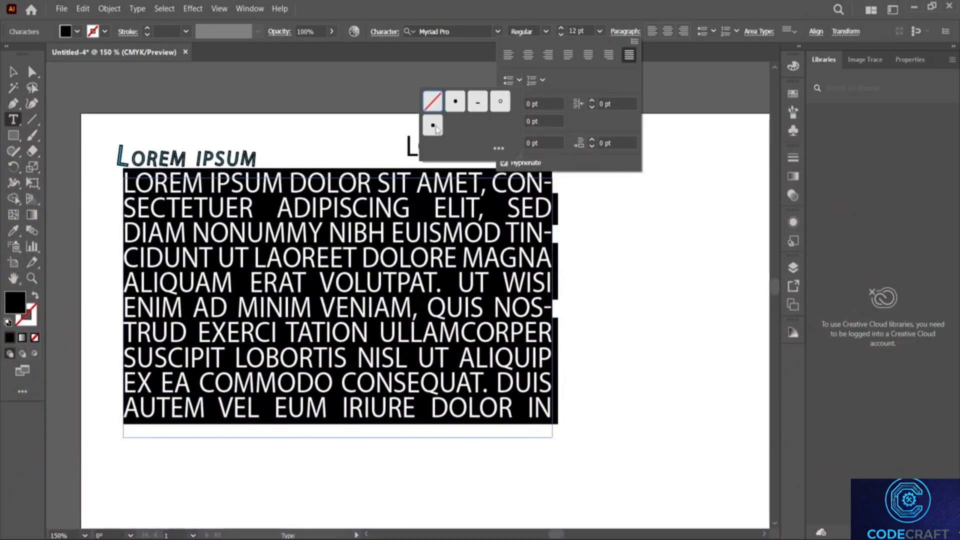
{"action": "left_click", "coordinate": [559, 79]}
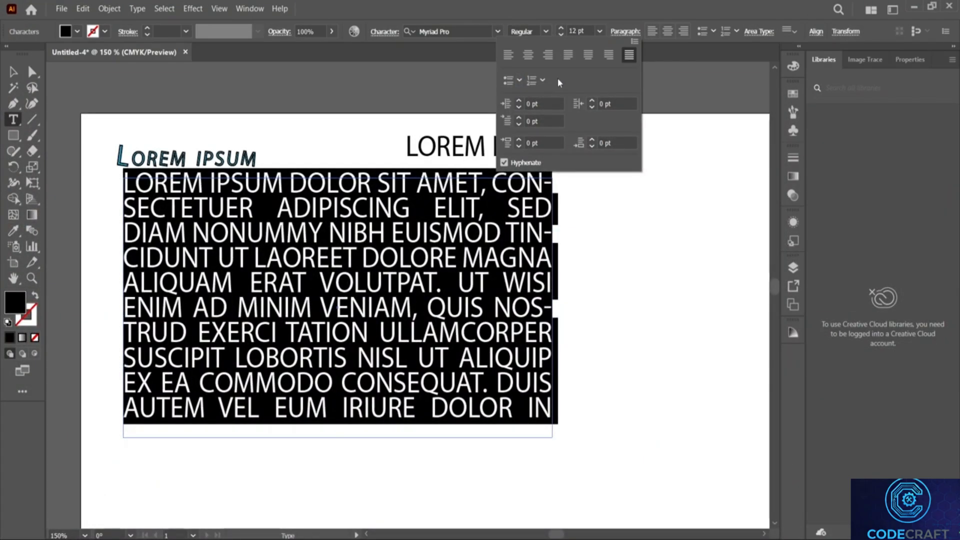
Step: Try the A/B, a/b, Roman numeral and 01/02 numbering styles on the area text, ending with the 001/002 style
{"action": "left_click", "coordinate": [541, 82]}
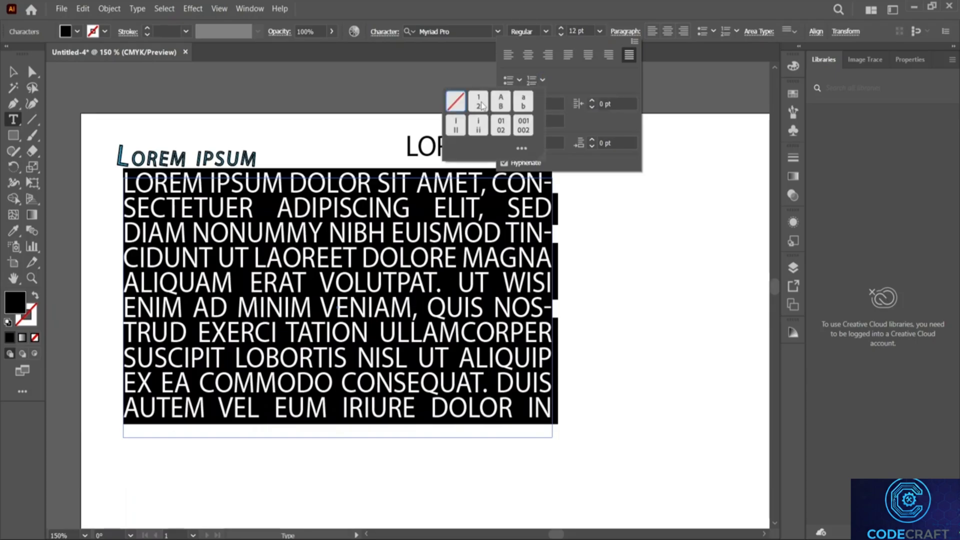
{"action": "left_click", "coordinate": [506, 107]}
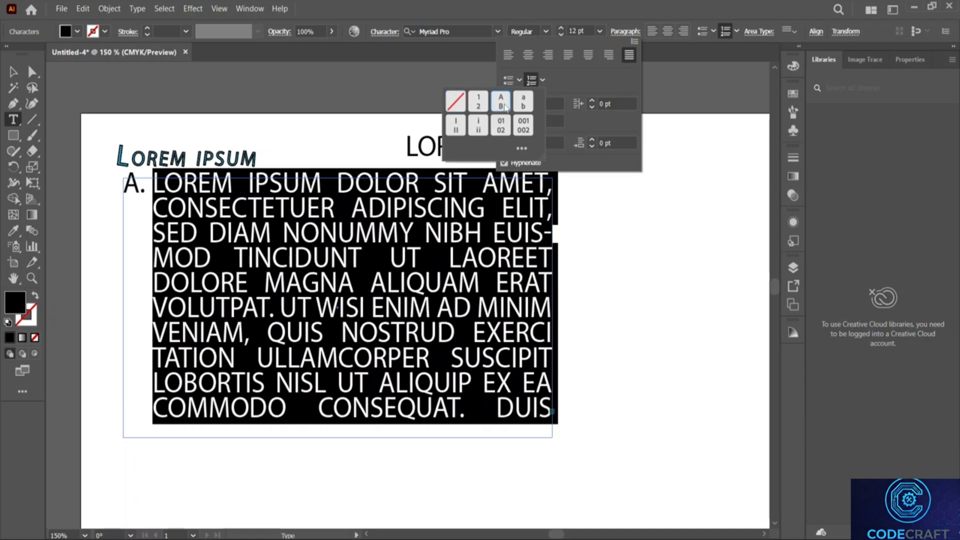
{"action": "left_click", "coordinate": [523, 104]}
{"action": "left_click", "coordinate": [464, 129]}
{"action": "left_click", "coordinate": [481, 126]}
{"action": "left_click", "coordinate": [508, 131]}
{"action": "left_click", "coordinate": [526, 129]}
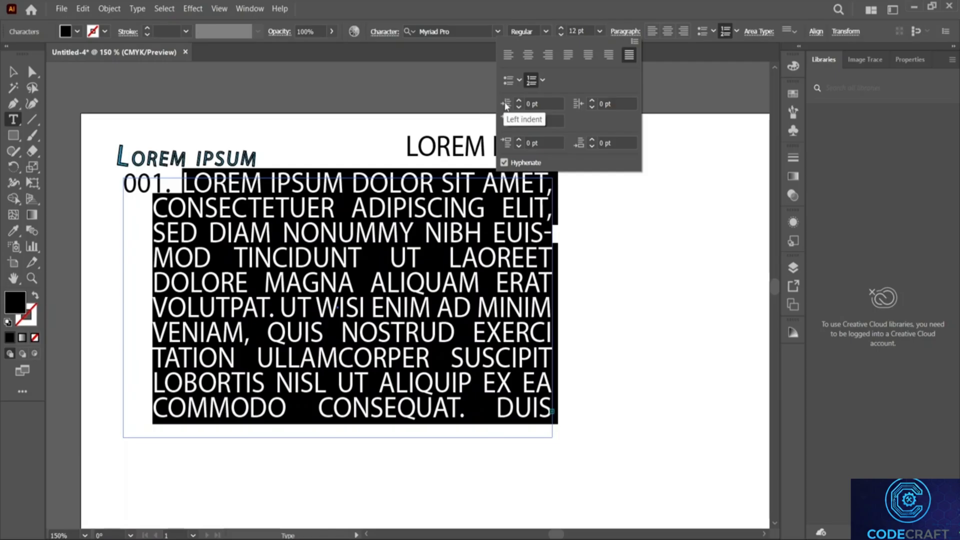
Step: Try a 9 pt left indent and a right indent on the numbered area text, returning both to 0 pt
{"action": "left_click", "coordinate": [522, 100]}
{"action": "left_click", "coordinate": [521, 100]}
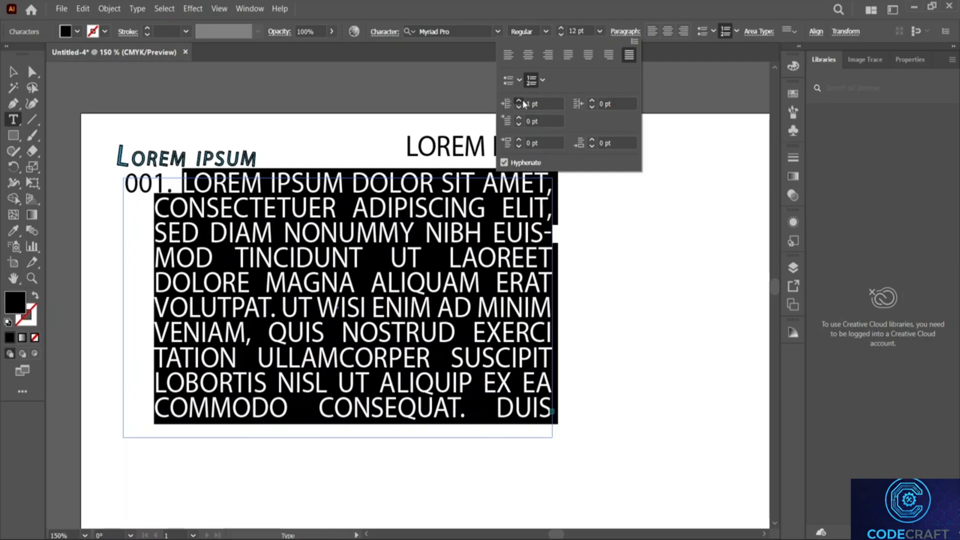
{"action": "left_click", "coordinate": [522, 100]}
{"action": "left_click", "coordinate": [522, 100]}
{"action": "left_click", "coordinate": [522, 100]}
{"action": "left_click", "coordinate": [522, 100]}
{"action": "left_click", "coordinate": [522, 100]}
{"action": "left_click", "coordinate": [522, 100]}
{"action": "left_click", "coordinate": [522, 100]}
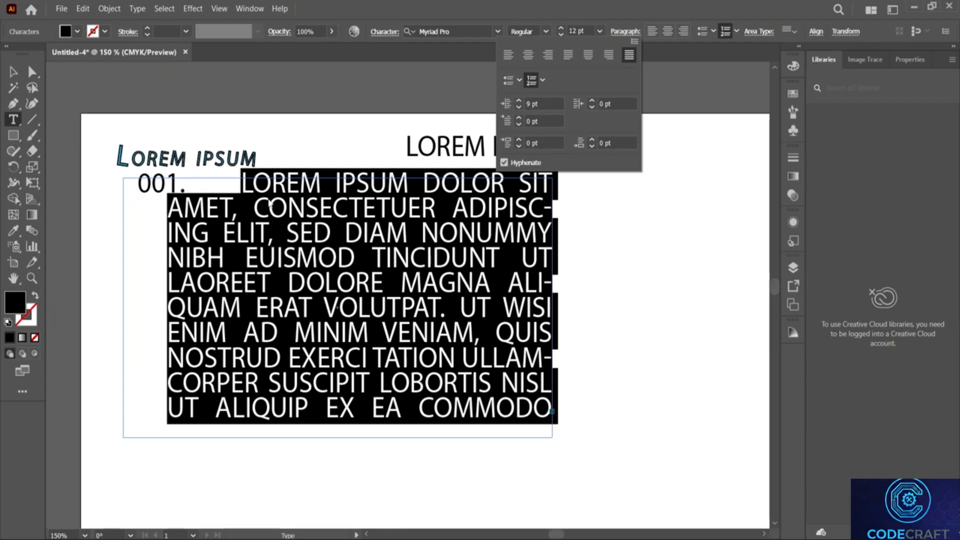
{"action": "scroll", "coordinate": [549, 104], "scroll_direction": "down", "scroll_amount": 8}
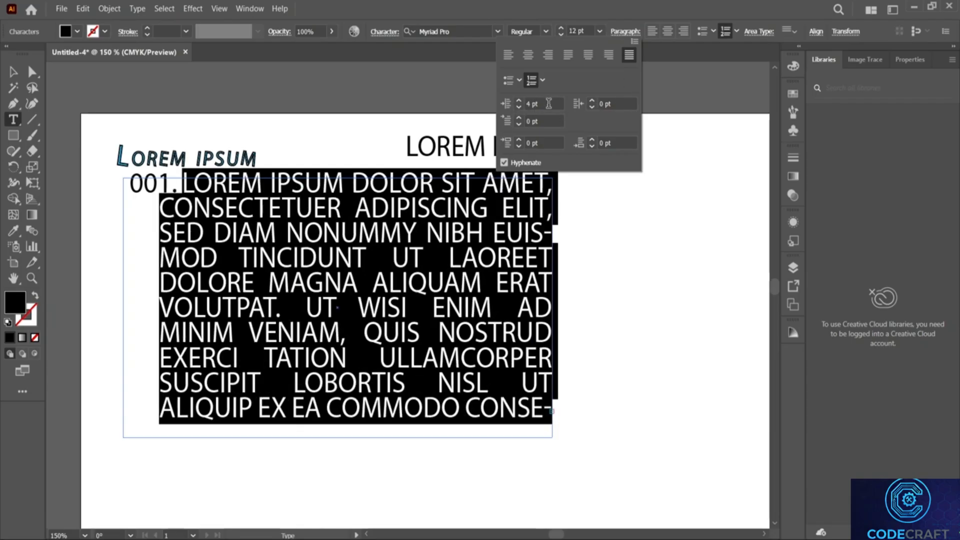
{"action": "scroll", "coordinate": [549, 103], "scroll_direction": "down", "scroll_amount": 1}
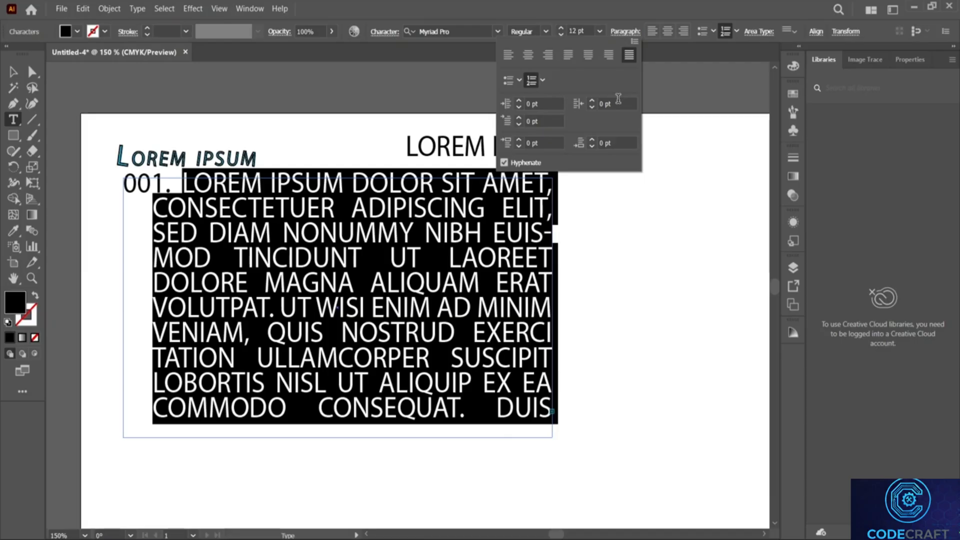
{"action": "scroll", "coordinate": [611, 101], "scroll_direction": "up", "scroll_amount": 2}
{"action": "scroll", "coordinate": [611, 101], "scroll_direction": "down", "scroll_amount": 2}
Step: Try an 18 pt first-line left indent on the numbered area text and return it to 0 pt
{"action": "left_click", "coordinate": [543, 121]}
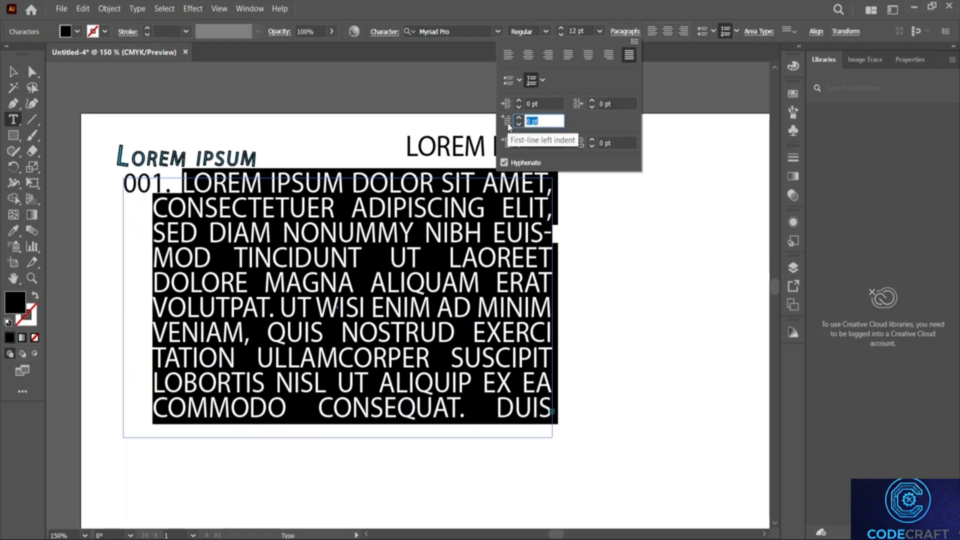
{"action": "scroll", "coordinate": [554, 121], "scroll_direction": "up", "scroll_amount": 18}
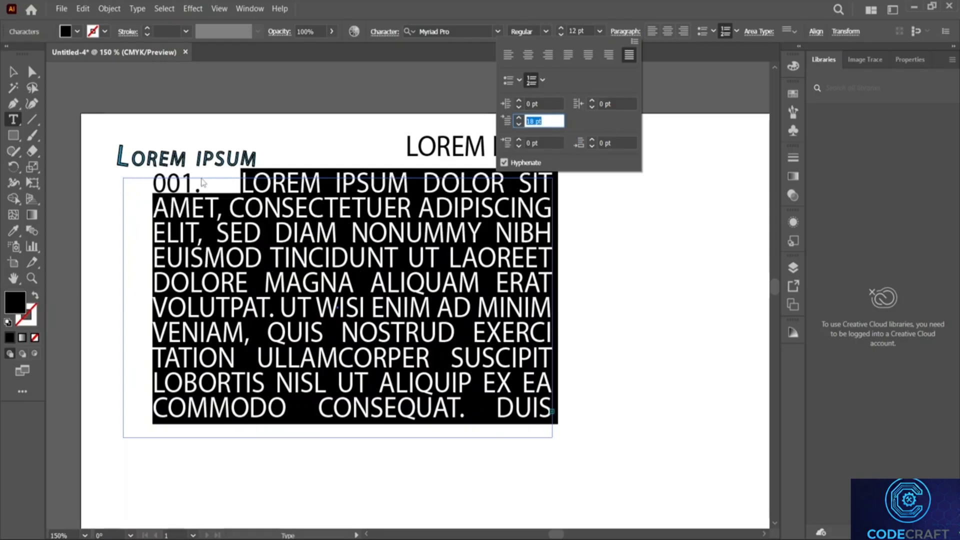
{"action": "scroll", "coordinate": [544, 122], "scroll_direction": "down", "scroll_amount": 18}
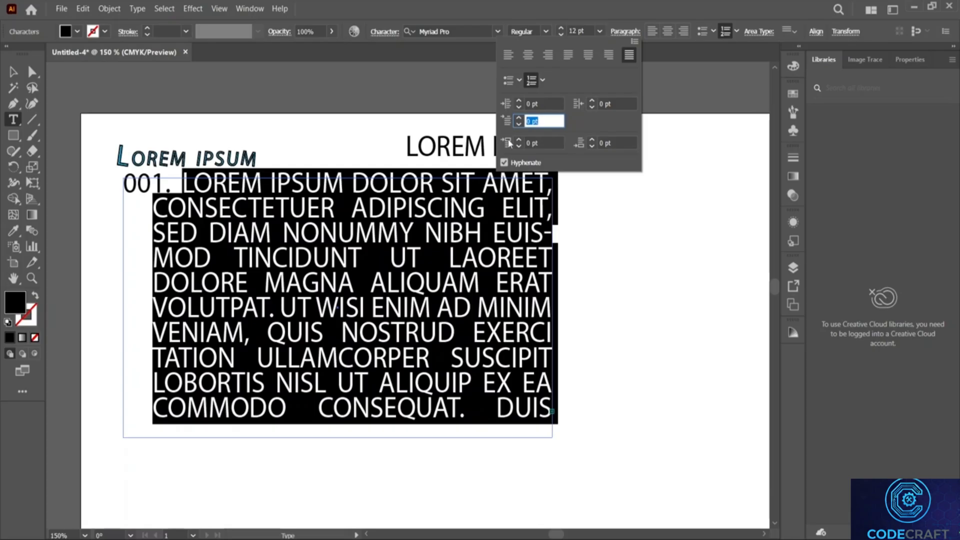
Step: Try increasing the space before the numbered paragraph and return it to 0 pt
{"action": "left_click", "coordinate": [545, 143]}
{"action": "scroll", "coordinate": [550, 144], "scroll_direction": "up", "scroll_amount": 2}
{"action": "scroll", "coordinate": [551, 145], "scroll_direction": "up", "scroll_amount": 9}
{"action": "scroll", "coordinate": [551, 145], "scroll_direction": "down", "scroll_amount": 11}
Step: Split the area text into two paragraphs before "UT WISI ENIM"
{"action": "left_click", "coordinate": [452, 271]}
{"action": "left_click", "coordinate": [452, 271]}
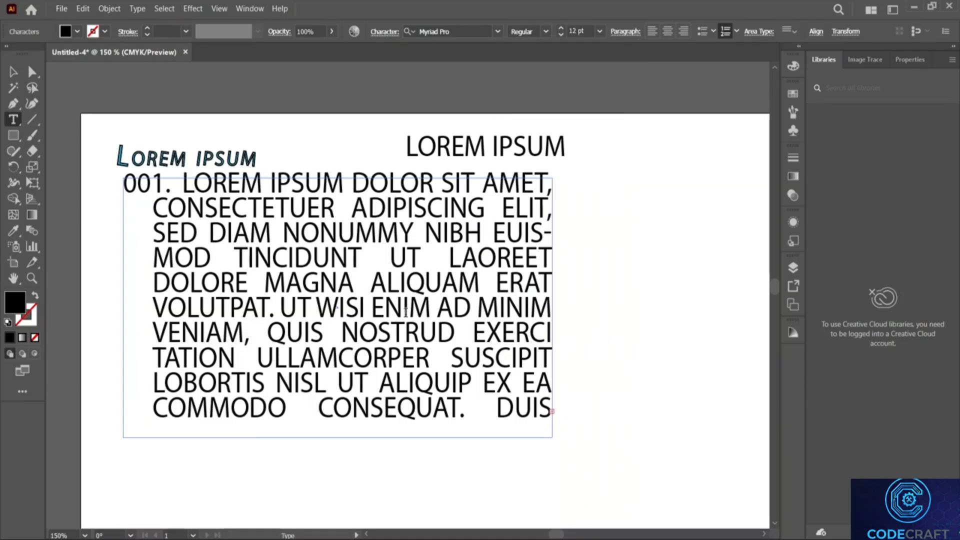
{"action": "left_click", "coordinate": [385, 308]}
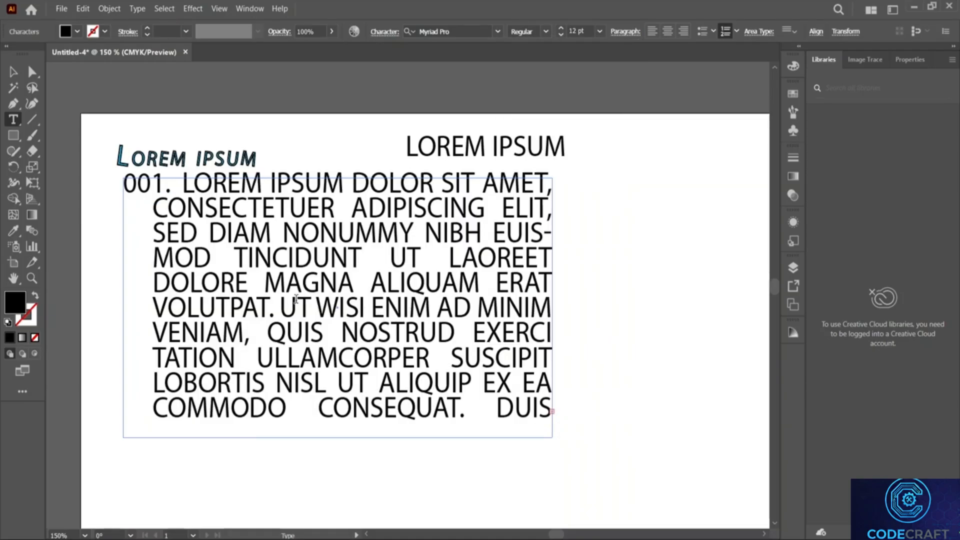
{"action": "key", "text": "Return"}
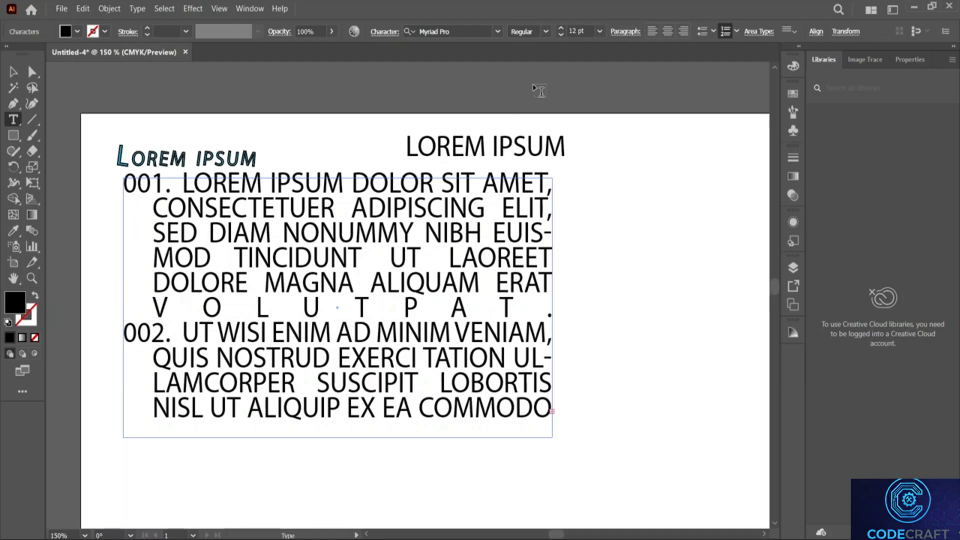
Step: Select both numbered paragraphs of the area text and turn off the numbered list
{"action": "left_click_drag", "start_coordinate": [122, 189], "coordinate": [619, 504]}
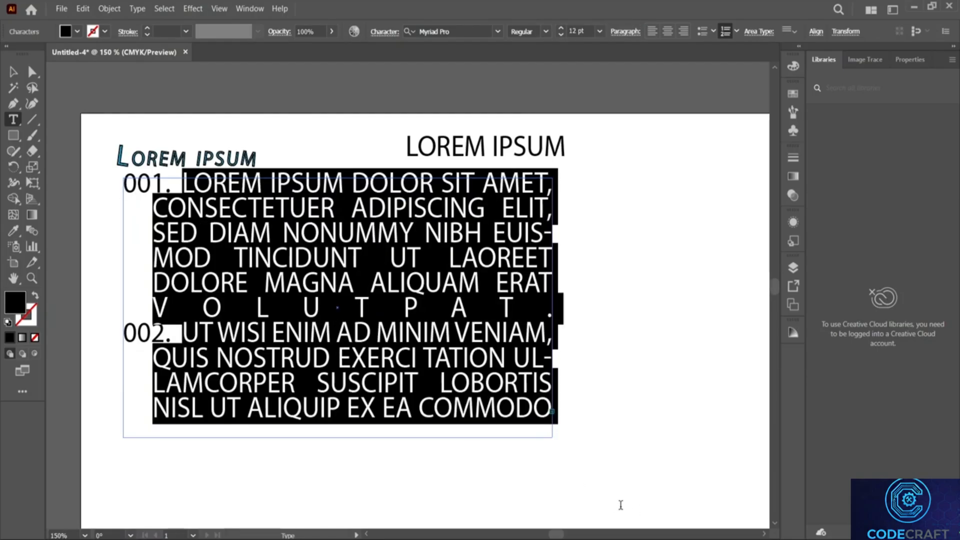
{"action": "left_click", "coordinate": [614, 38]}
{"action": "left_click", "coordinate": [616, 39]}
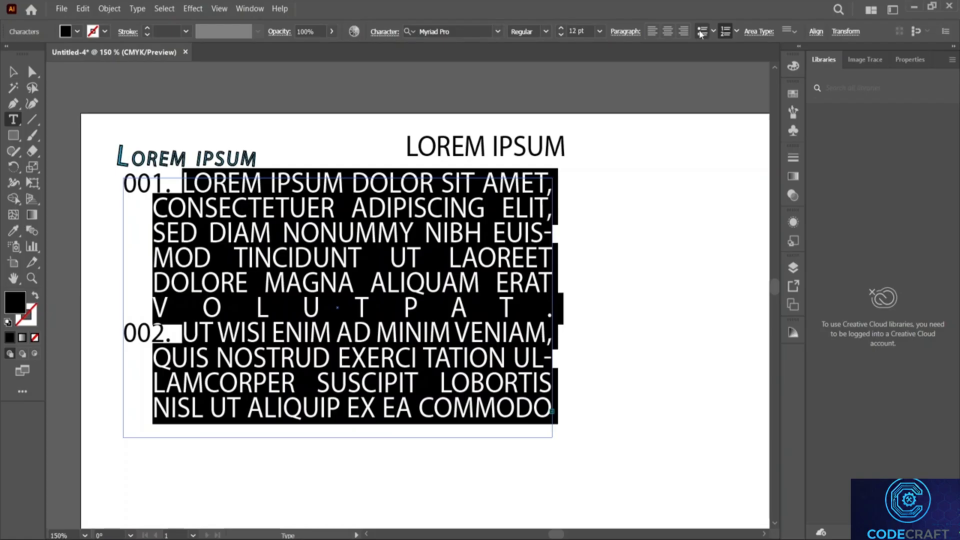
{"action": "left_click", "coordinate": [625, 31]}
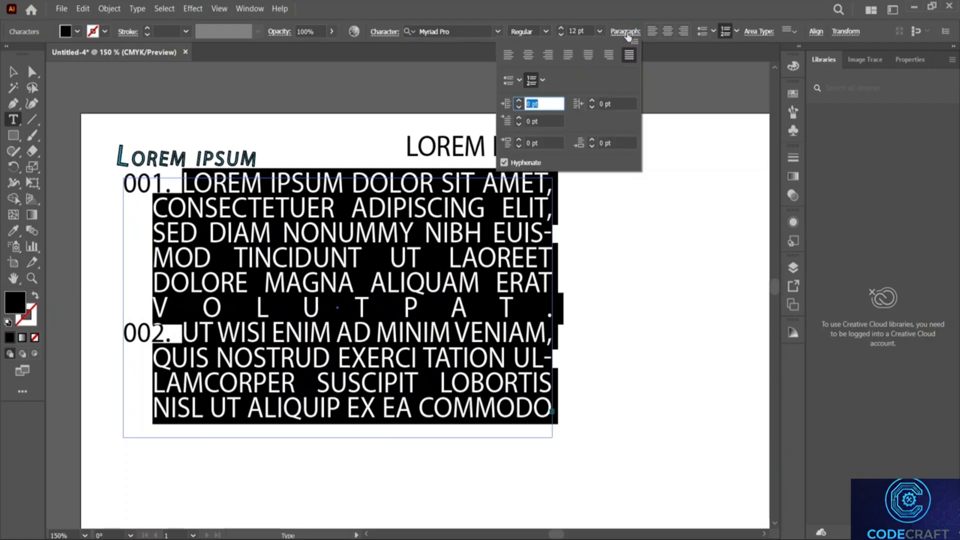
{"action": "left_click", "coordinate": [726, 31]}
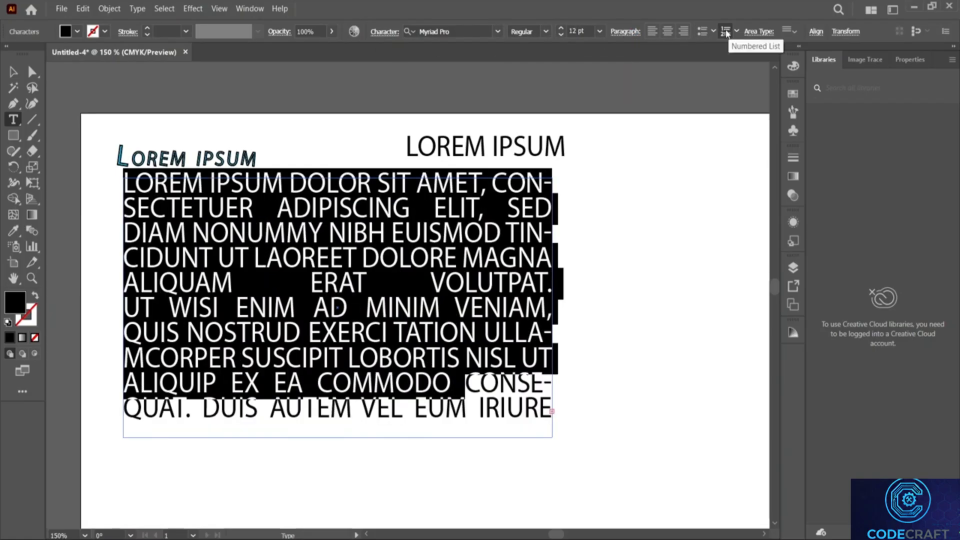
Step: Select all of the area text, try centring it, and left-align both paragraphs
{"action": "left_click", "coordinate": [404, 234]}
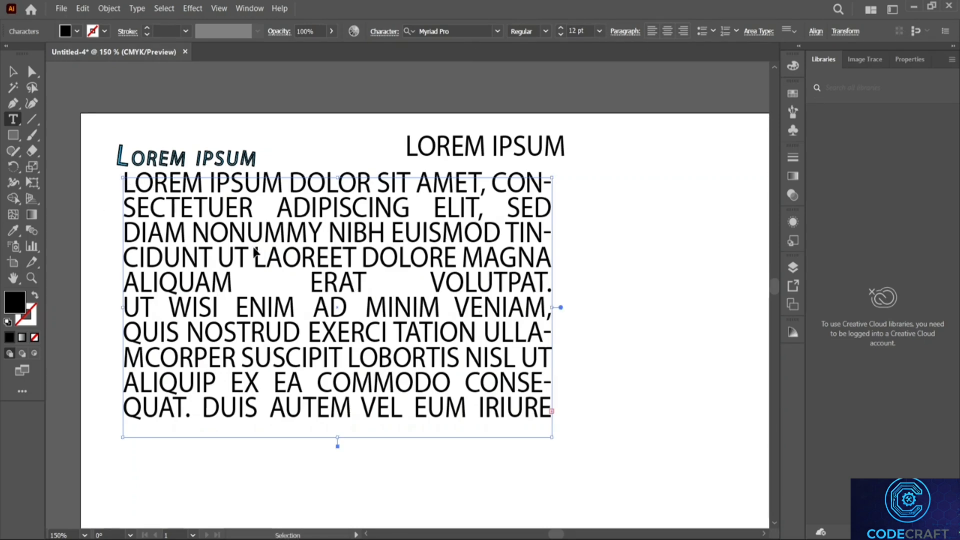
{"action": "key", "text": "ctrl+a"}
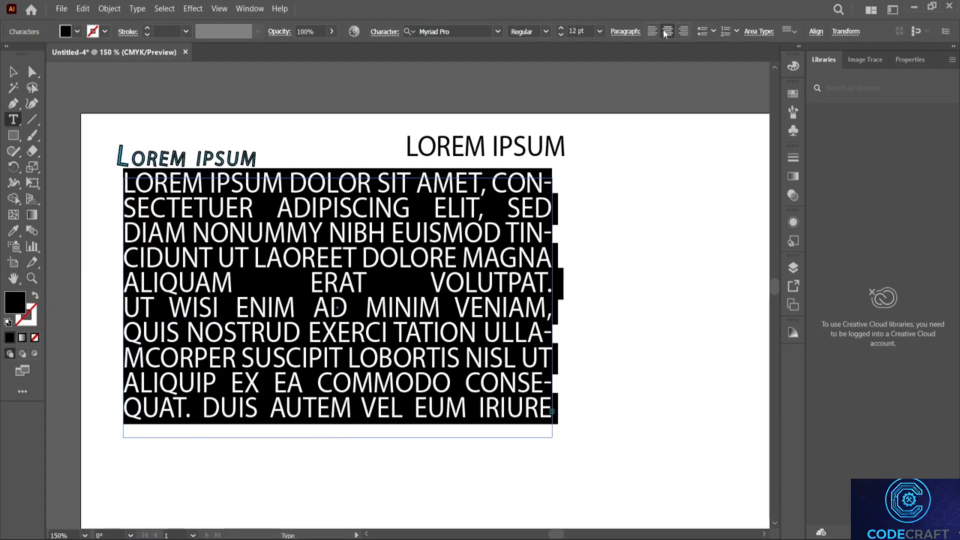
{"action": "left_click", "coordinate": [667, 31]}
{"action": "left_click", "coordinate": [641, 32]}
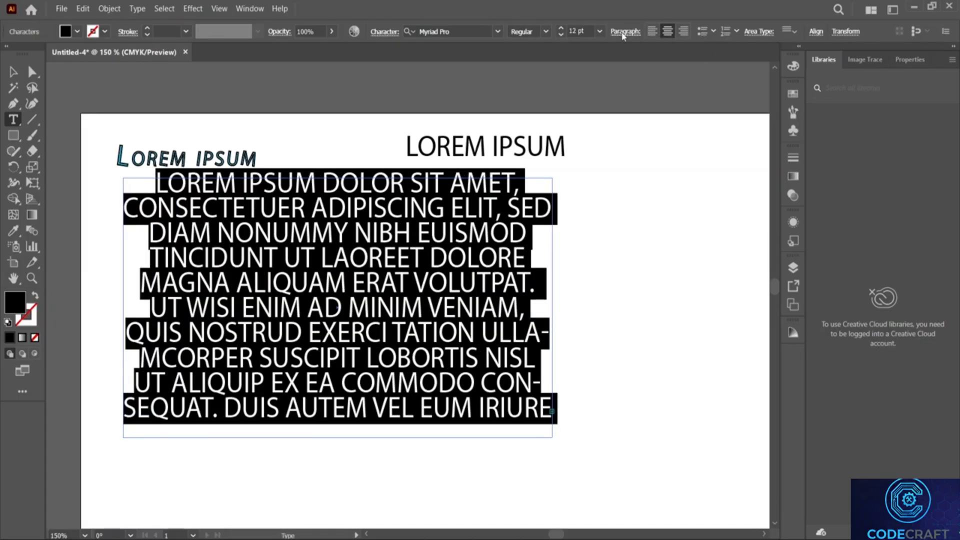
{"action": "left_click", "coordinate": [509, 54]}
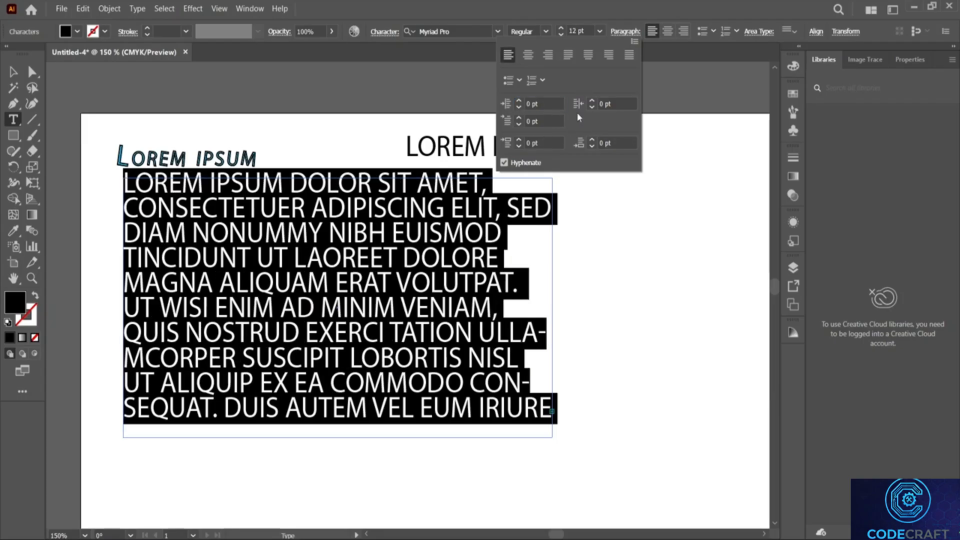
Step: Try a 31 pt space before the selected paragraphs and reduce it to 2 pt
{"action": "double_click", "coordinate": [530, 144]}
{"action": "type", "text": "5"}
{"action": "key", "text": "Return"}
{"action": "scroll", "coordinate": [539, 144], "scroll_direction": "up", "scroll_amount": 20}
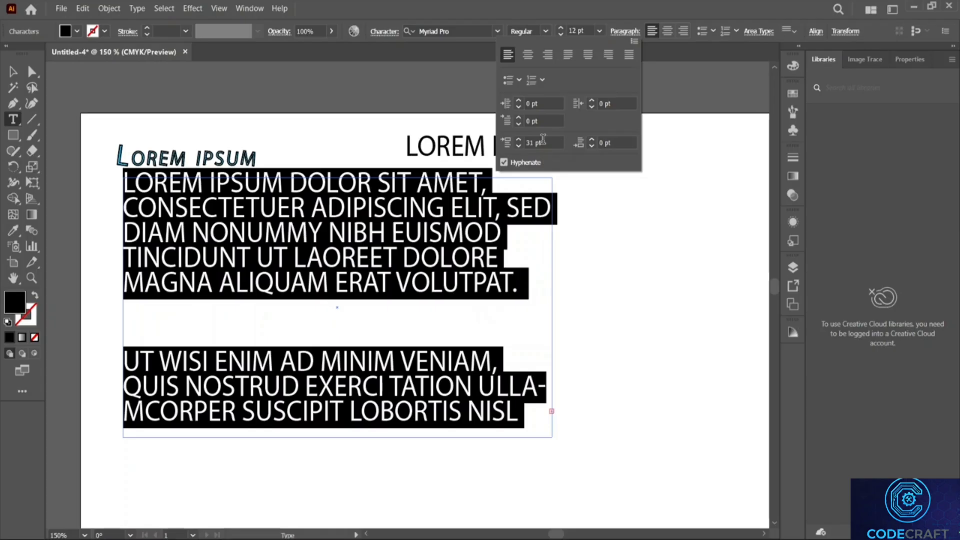
{"action": "scroll", "coordinate": [543, 142], "scroll_direction": "down", "scroll_amount": 20}
{"action": "scroll", "coordinate": [543, 142], "scroll_direction": "down", "scroll_amount": 6}
{"action": "scroll", "coordinate": [543, 142], "scroll_direction": "up", "scroll_amount": 3}
{"action": "scroll", "coordinate": [542, 142], "scroll_direction": "down", "scroll_amount": 1}
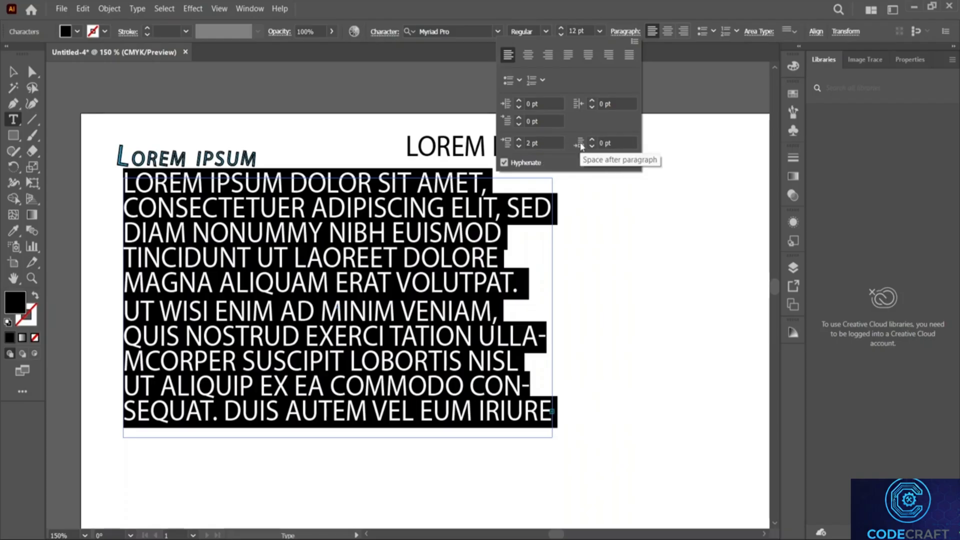
Step: Try a 6 pt space after the selected paragraphs, and return the spacing before and after to 0 pt
{"action": "scroll", "coordinate": [628, 140], "scroll_direction": "up", "scroll_amount": 9}
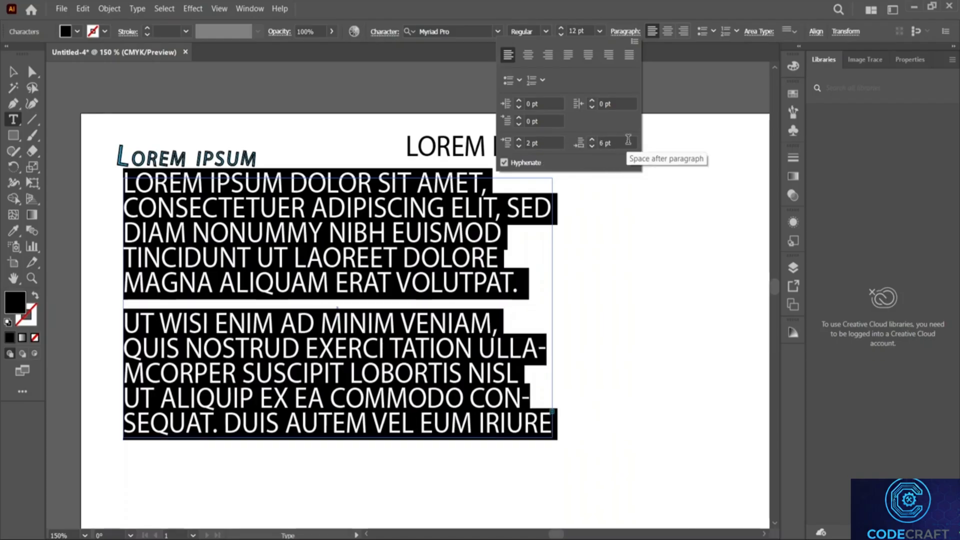
{"action": "scroll", "coordinate": [610, 150], "scroll_direction": "down", "scroll_amount": 10}
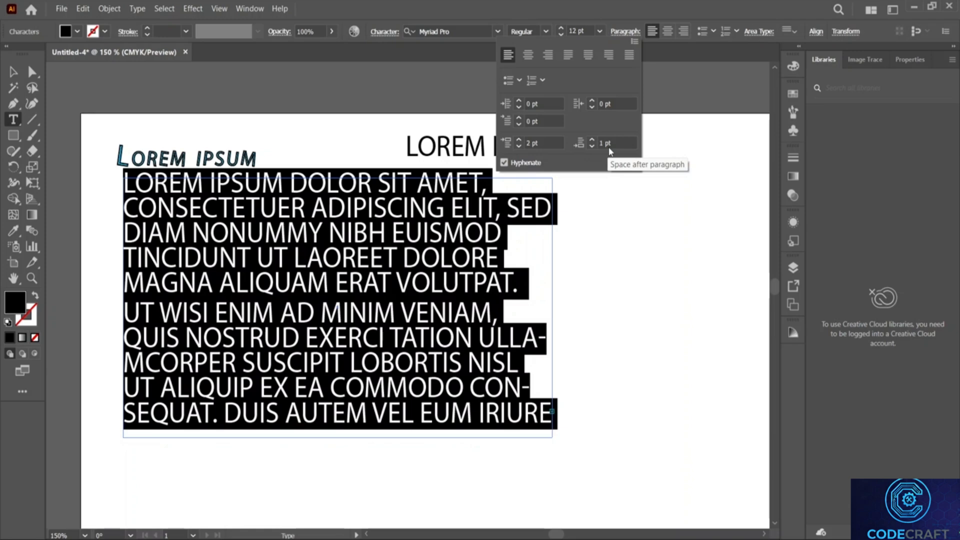
{"action": "scroll", "coordinate": [610, 150], "scroll_direction": "up", "scroll_amount": 1}
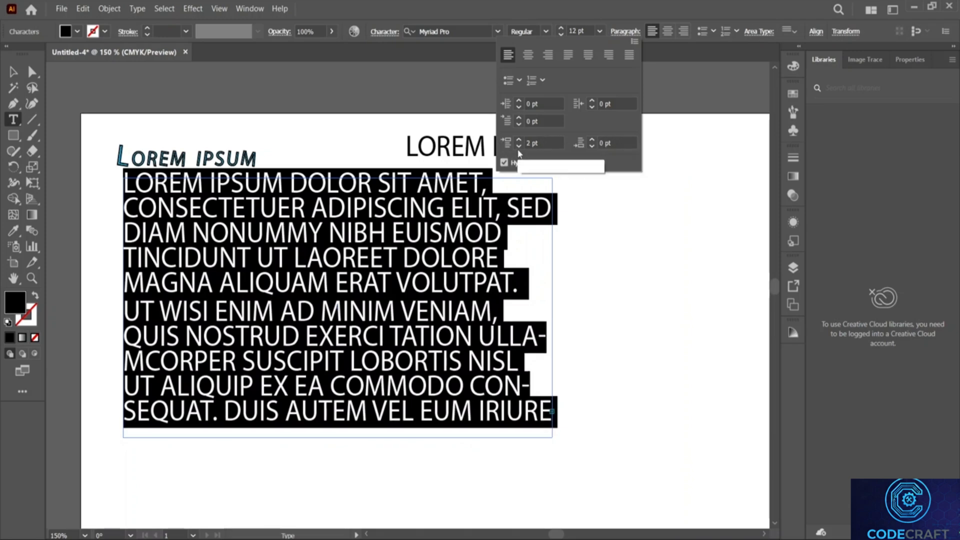
{"action": "scroll", "coordinate": [541, 140], "scroll_direction": "down", "scroll_amount": 2}
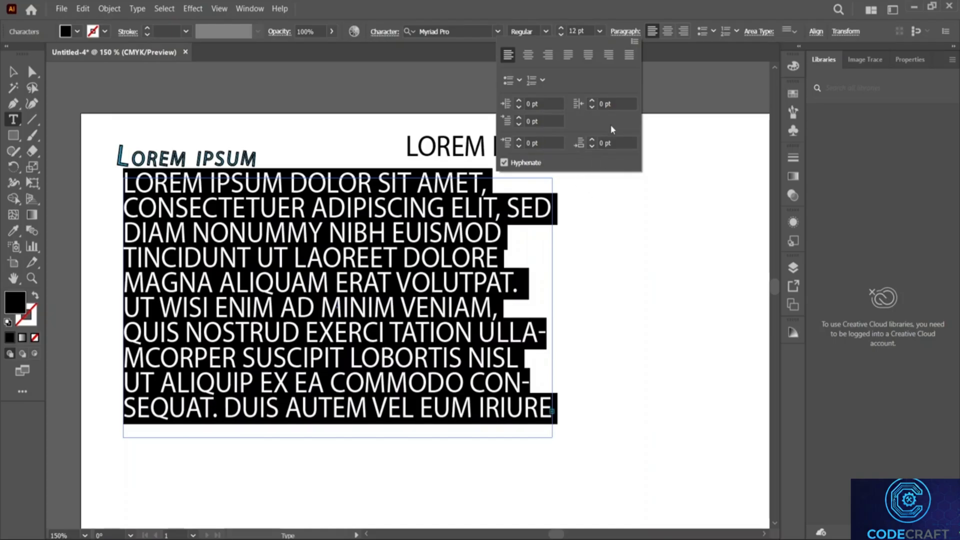
Step: Turn on Roman Hanging Punctuation for the selected area text
{"action": "left_click", "coordinate": [632, 33]}
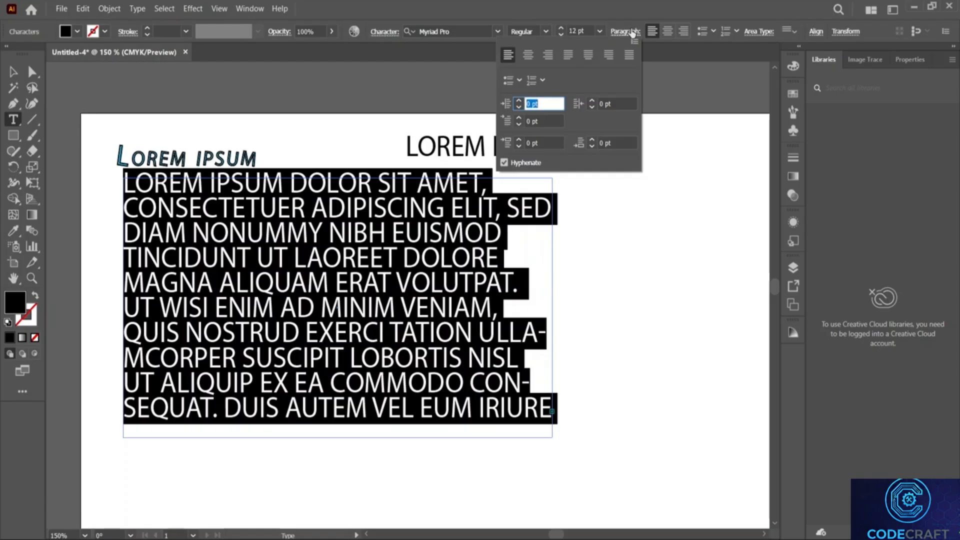
{"action": "left_click", "coordinate": [634, 41]}
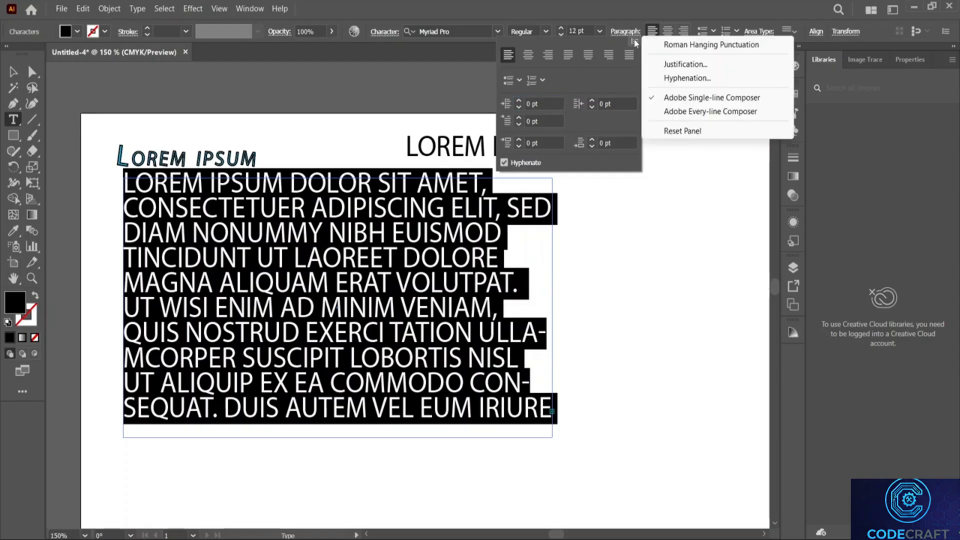
{"action": "left_click", "coordinate": [670, 46]}
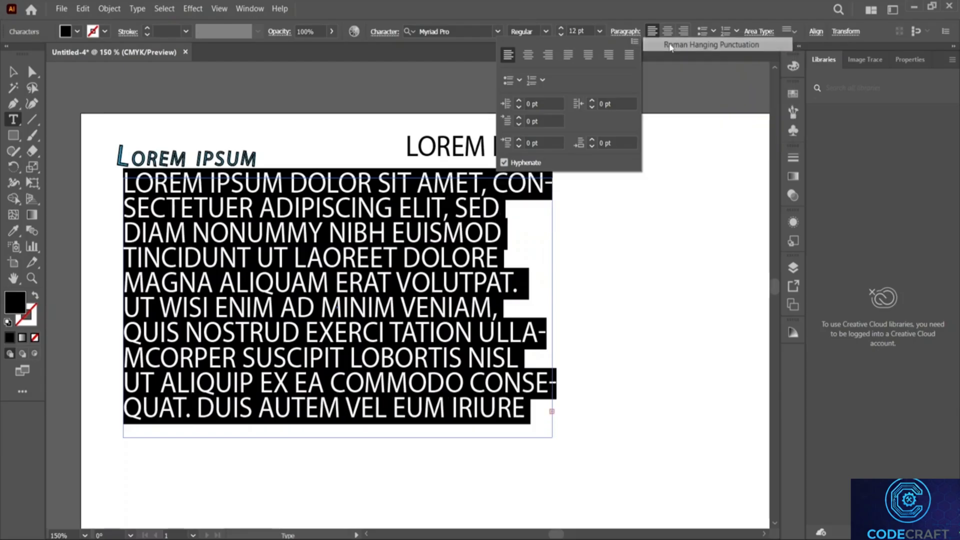
Step: Examine the Justification and Hyphenation settings of the selected text, cancelling each dialog without changes
{"action": "left_click", "coordinate": [634, 41]}
{"action": "left_click", "coordinate": [685, 63]}
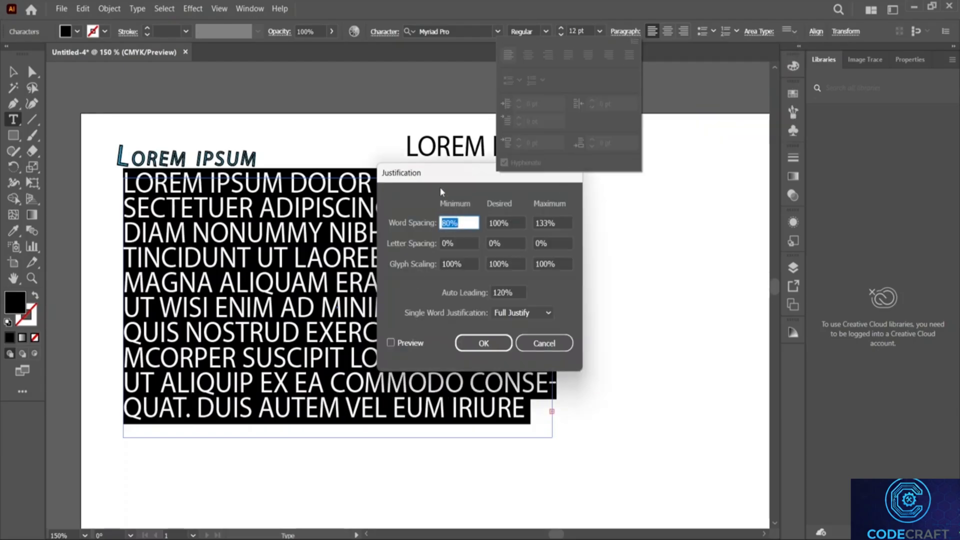
{"action": "left_click_drag", "start_coordinate": [439, 174], "coordinate": [346, 115]}
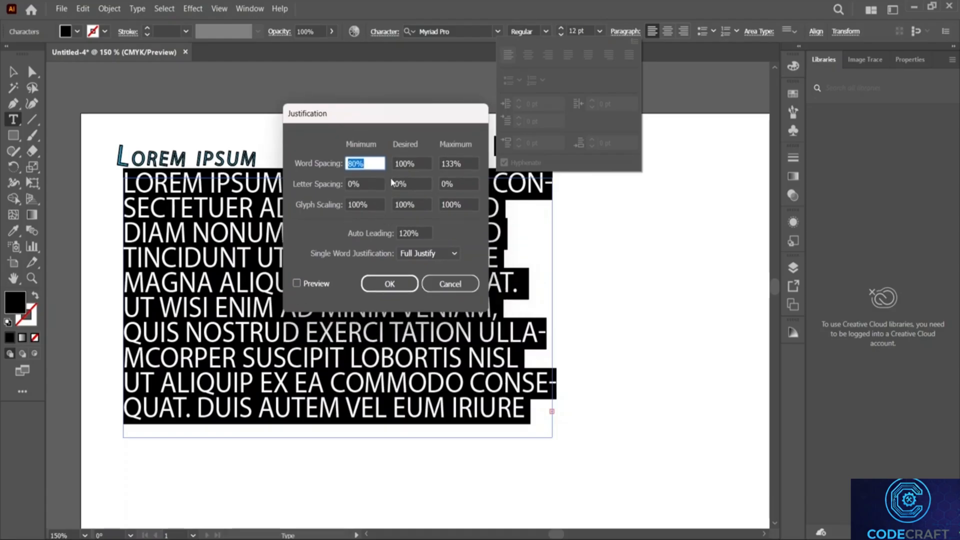
{"action": "left_click", "coordinate": [450, 283]}
{"action": "left_click", "coordinate": [634, 42]}
{"action": "left_click", "coordinate": [665, 78]}
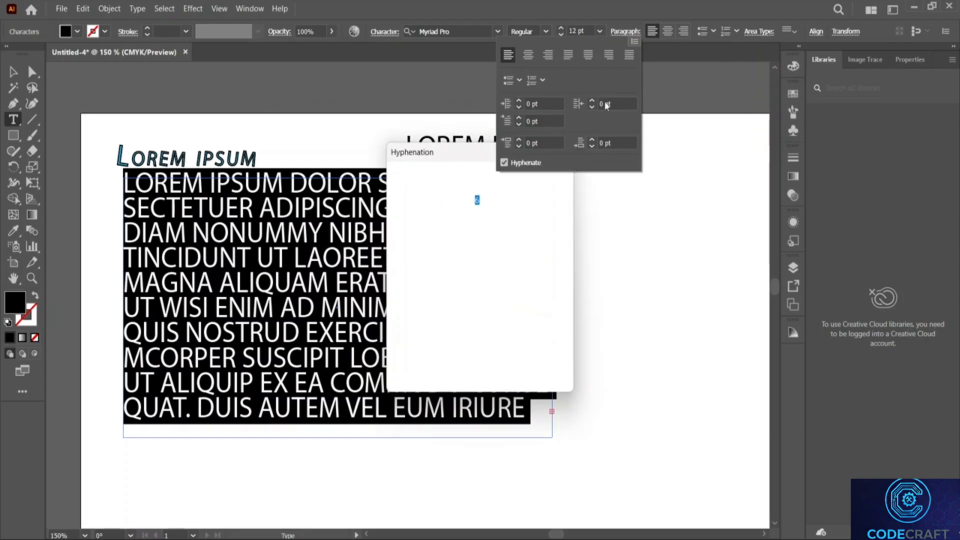
{"action": "left_click_drag", "start_coordinate": [469, 149], "coordinate": [378, 104]}
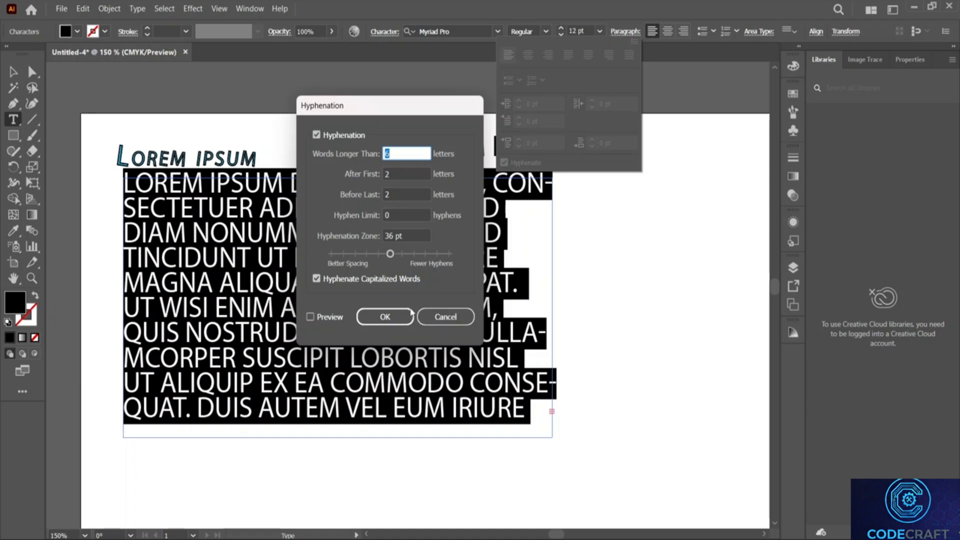
{"action": "left_click", "coordinate": [467, 316]}
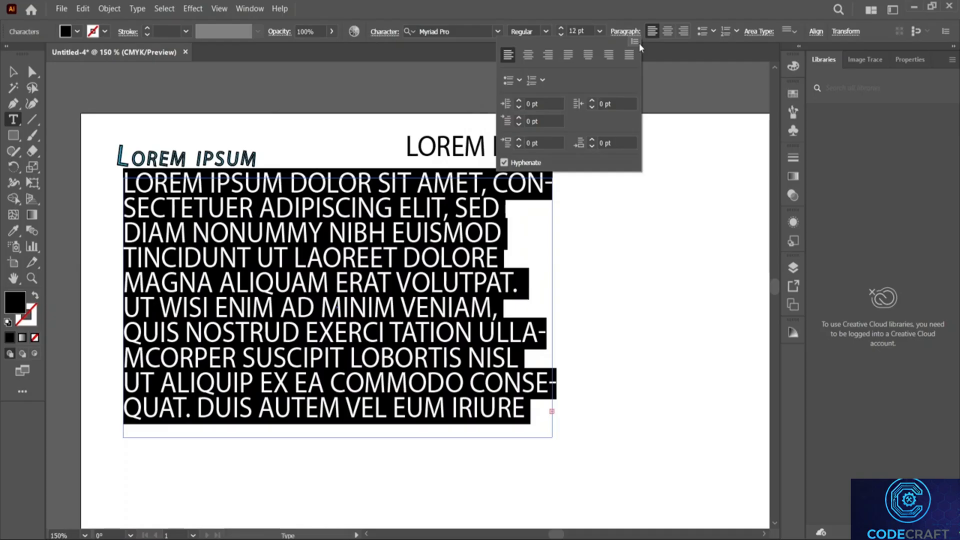
Step: Reset the paragraph settings of the selected area text to their defaults
{"action": "left_click", "coordinate": [635, 41]}
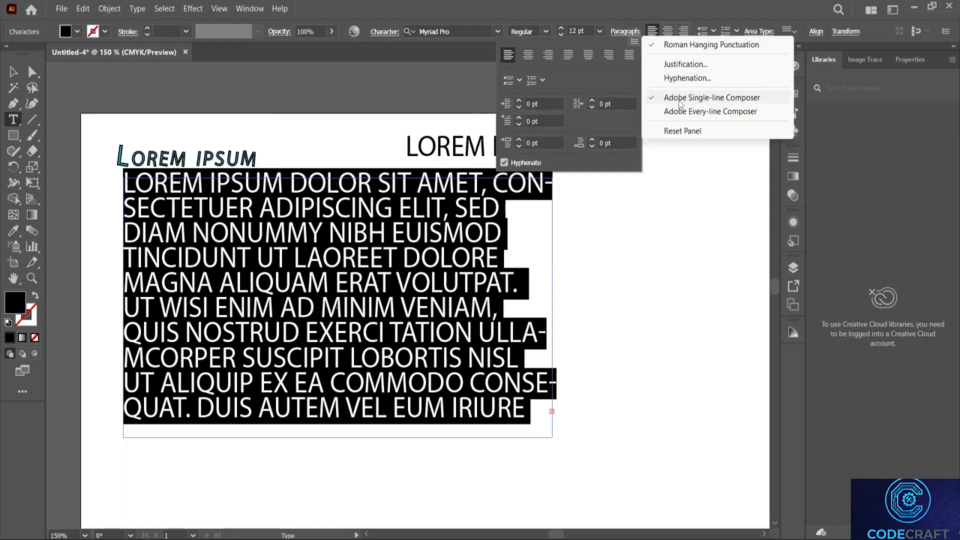
{"action": "left_click", "coordinate": [674, 133]}
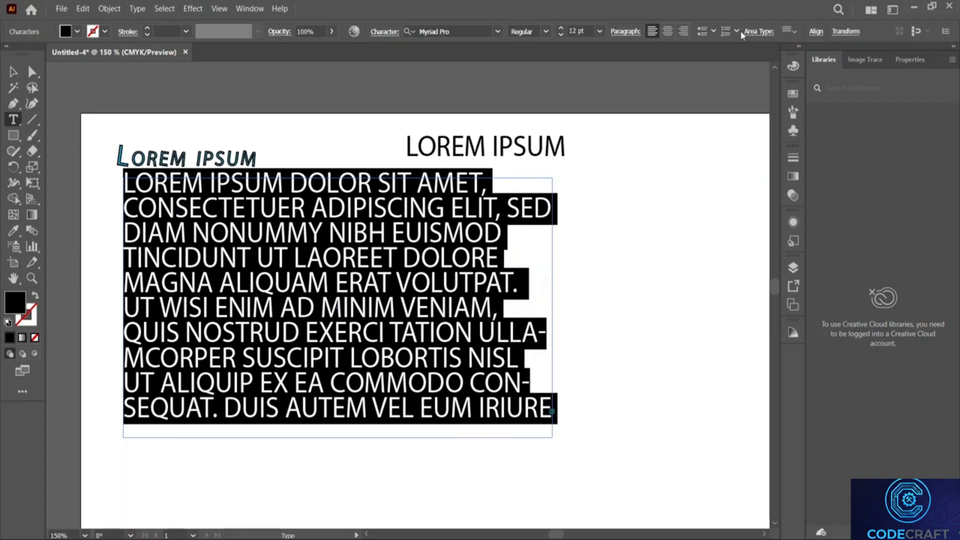
Step: Resize the text area to 296 pt wide and 191 pt high in Area Type Options, with the preview in view
{"action": "left_click", "coordinate": [764, 31]}
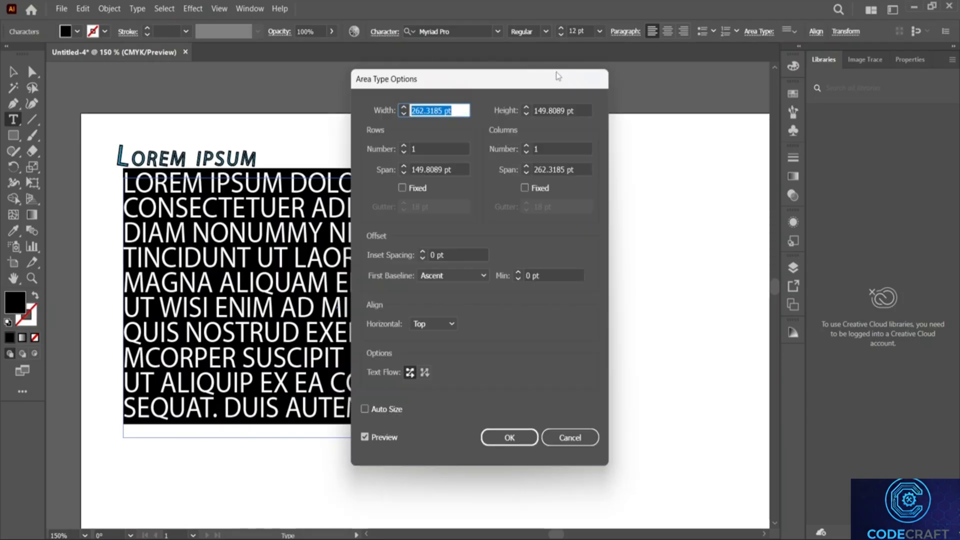
{"action": "left_click_drag", "start_coordinate": [614, 80], "coordinate": [678, 74]}
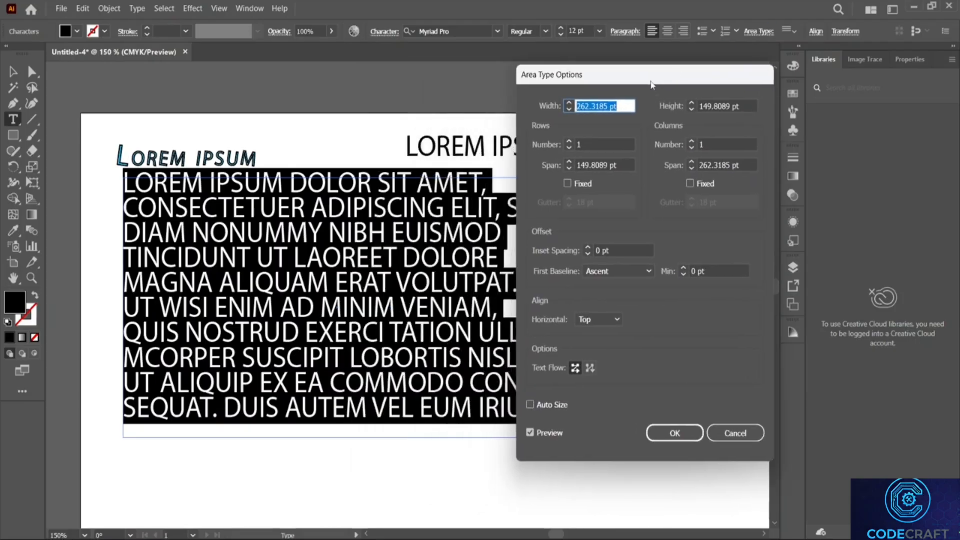
{"action": "scroll", "coordinate": [586, 106], "scroll_direction": "up", "scroll_amount": 20}
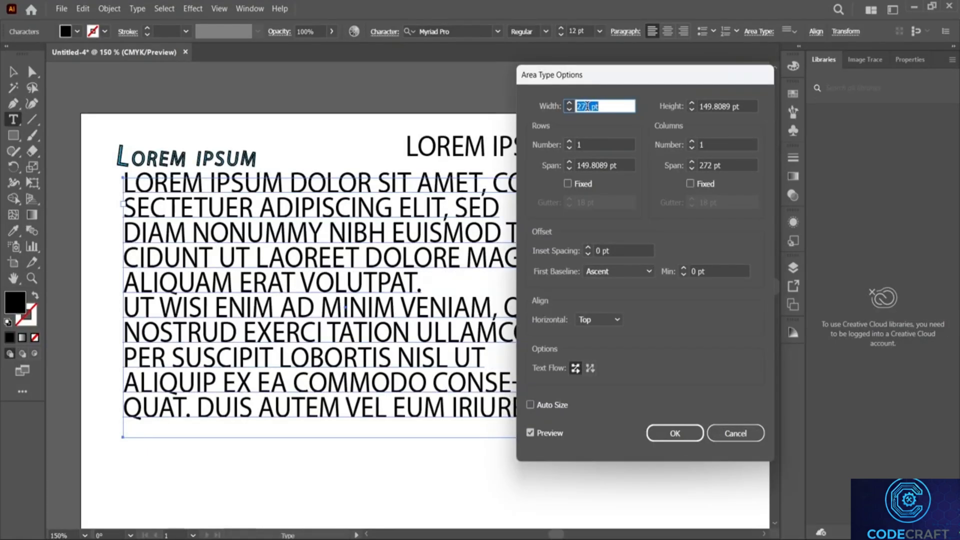
{"action": "scroll", "coordinate": [587, 106], "scroll_direction": "up", "scroll_amount": 4}
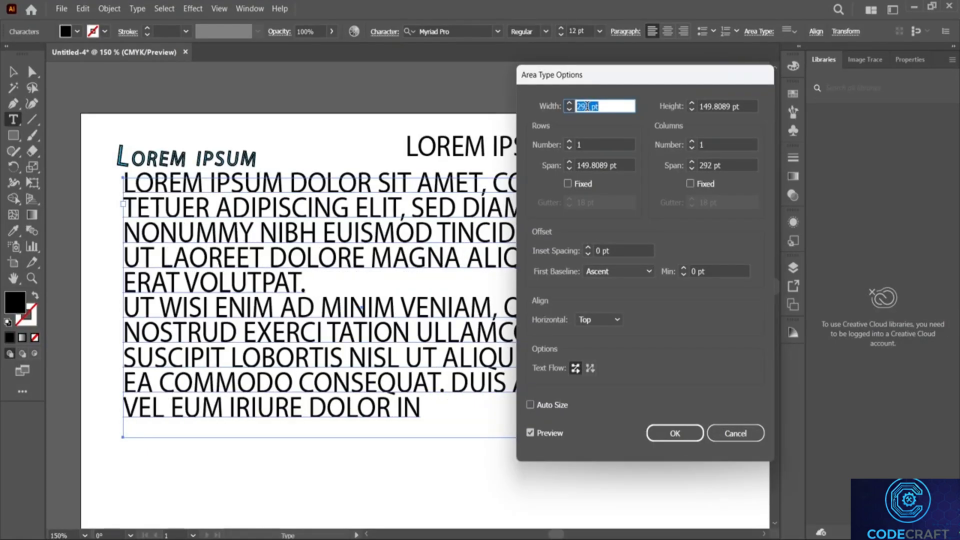
{"action": "scroll", "coordinate": [588, 106], "scroll_direction": "down", "scroll_amount": 10}
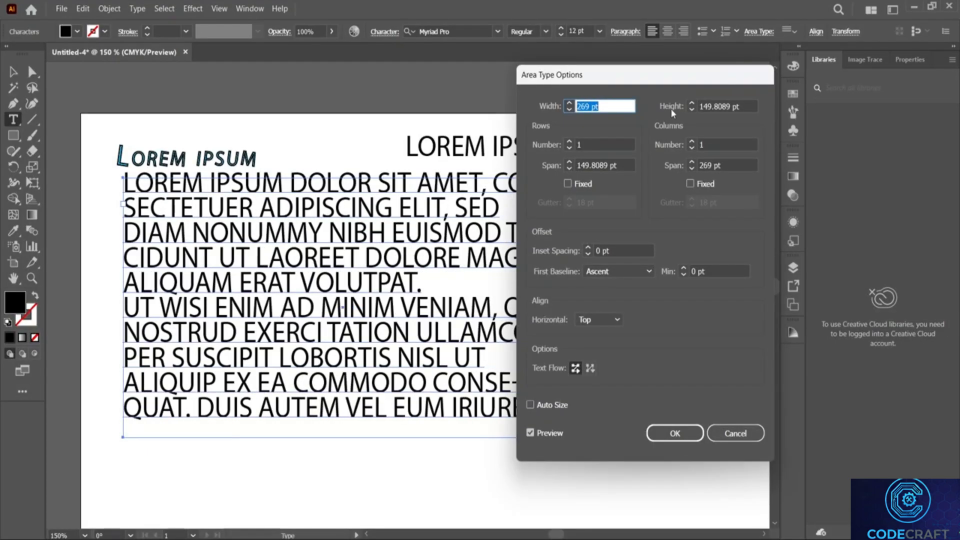
{"action": "key", "text": "Tab"}
{"action": "scroll", "coordinate": [716, 102], "scroll_direction": "up", "scroll_amount": 20}
{"action": "scroll", "coordinate": [715, 102], "scroll_direction": "up", "scroll_amount": 12}
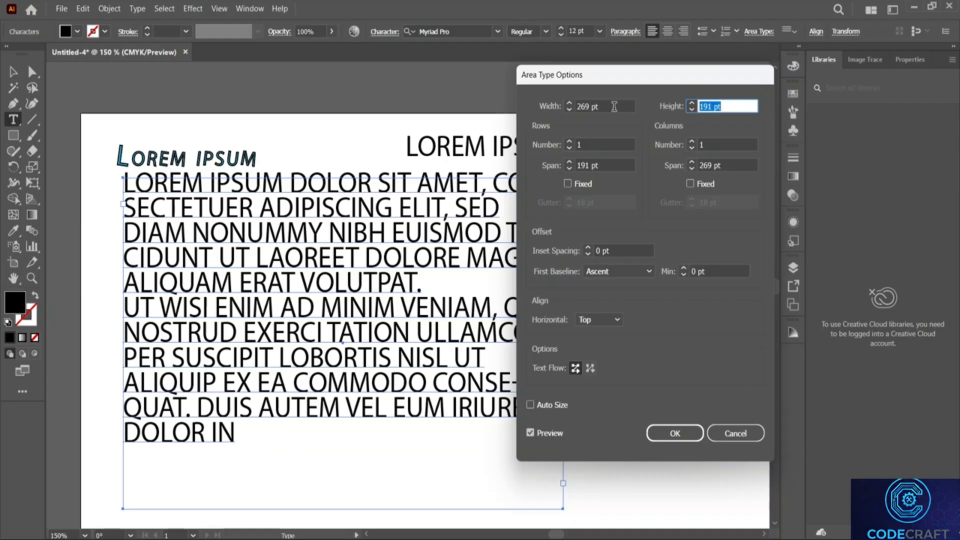
{"action": "left_click", "coordinate": [614, 106]}
{"action": "scroll", "coordinate": [614, 106], "scroll_direction": "up", "scroll_amount": 20}
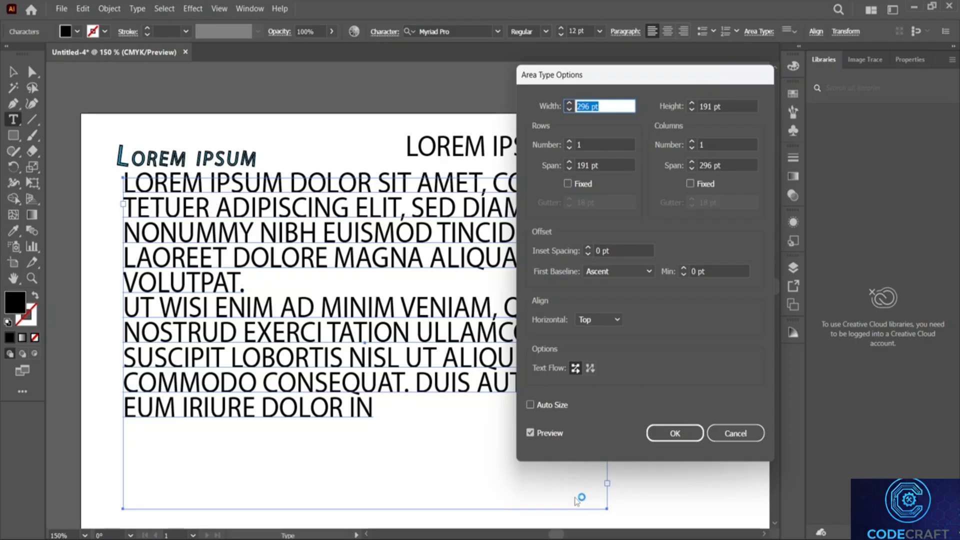
Step: Try splitting the text area into up to eight rows and return it to one row
{"action": "left_click", "coordinate": [594, 144]}
{"action": "scroll", "coordinate": [593, 144], "scroll_direction": "up", "scroll_amount": 6}
{"action": "scroll", "coordinate": [594, 144], "scroll_direction": "down", "scroll_amount": 6}
{"action": "scroll", "coordinate": [594, 144], "scroll_direction": "up", "scroll_amount": 9}
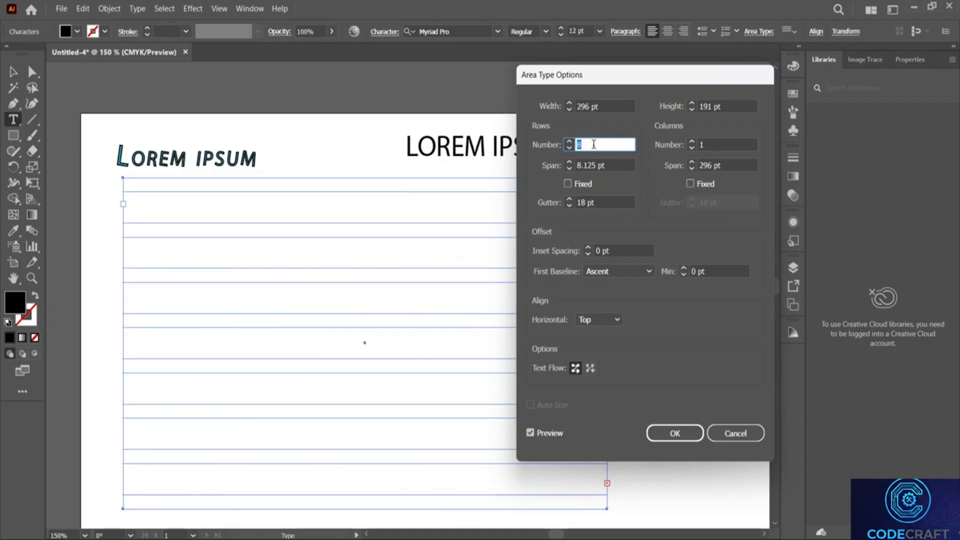
{"action": "scroll", "coordinate": [594, 144], "scroll_direction": "down", "scroll_amount": 7}
{"action": "scroll", "coordinate": [593, 144], "scroll_direction": "down", "scroll_amount": 2}
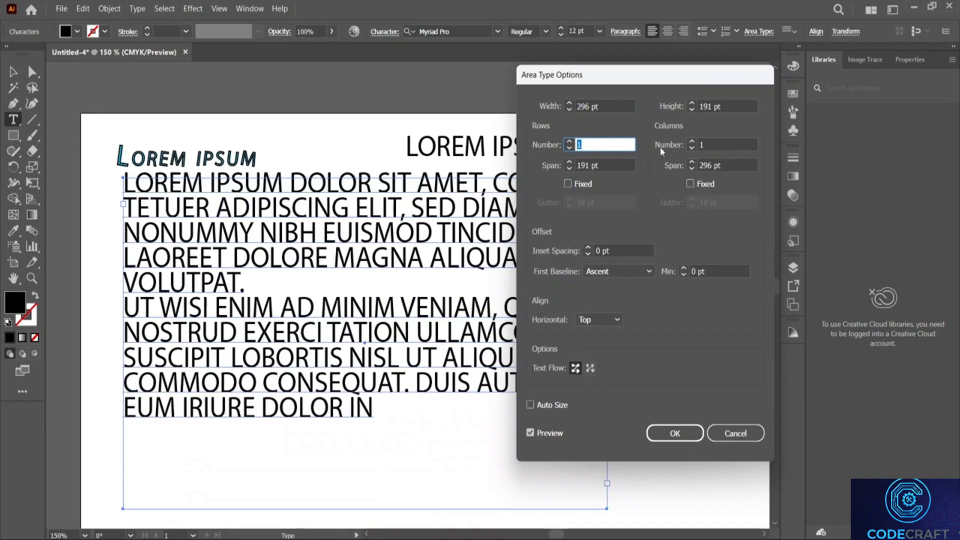
Step: Increase the row span to 195 pt and divide the text area into 5 rows
{"action": "left_click", "coordinate": [590, 165]}
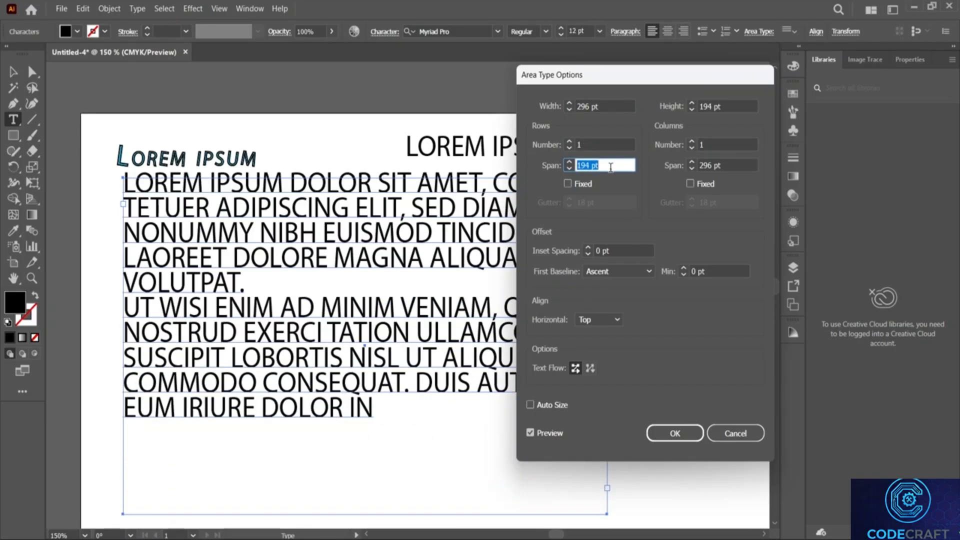
{"action": "left_click", "coordinate": [595, 145]}
{"action": "scroll", "coordinate": [596, 146], "scroll_direction": "up", "scroll_amount": 4}
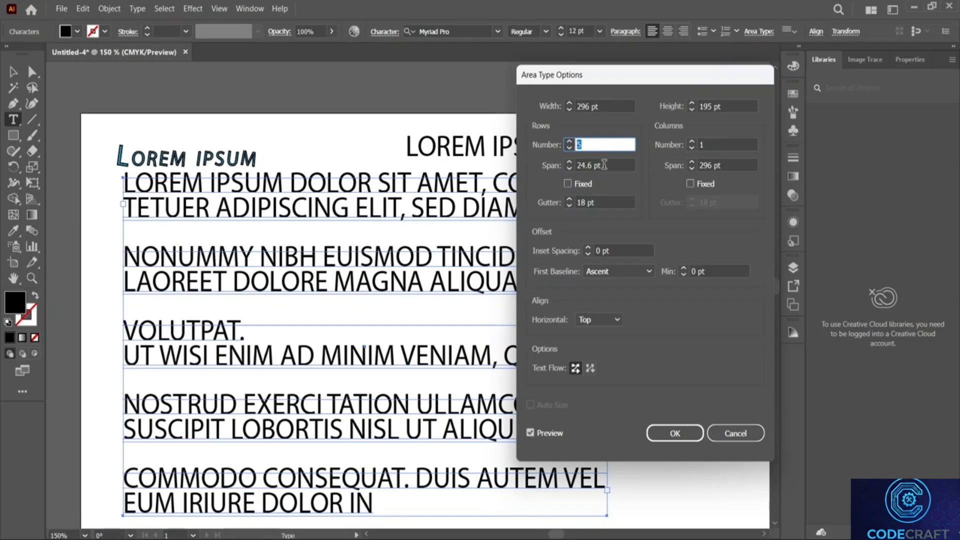
Step: Try row spans of 28 pt, 20 pt and 24 pt for the five-row text area and reduce the span to 0 pt
{"action": "left_click", "coordinate": [604, 164]}
{"action": "scroll", "coordinate": [604, 164], "scroll_direction": "up", "scroll_amount": 4}
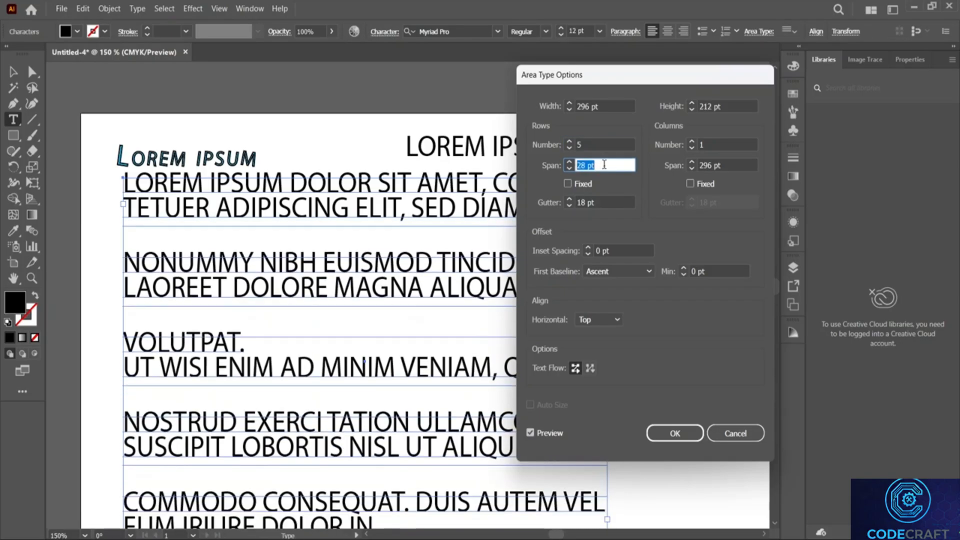
{"action": "scroll", "coordinate": [604, 165], "scroll_direction": "down", "scroll_amount": 5}
{"action": "scroll", "coordinate": [604, 164], "scroll_direction": "down", "scroll_amount": 3}
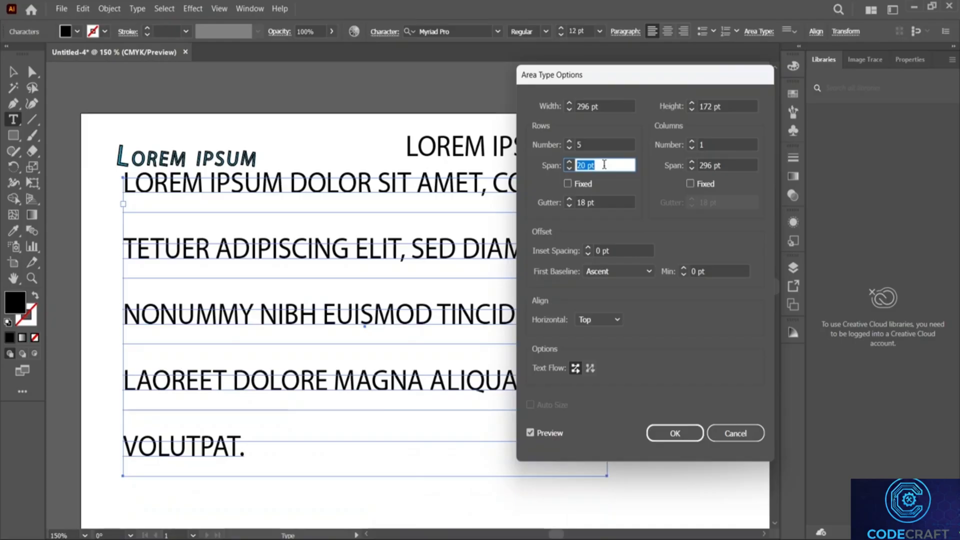
{"action": "scroll", "coordinate": [604, 165], "scroll_direction": "up", "scroll_amount": 4}
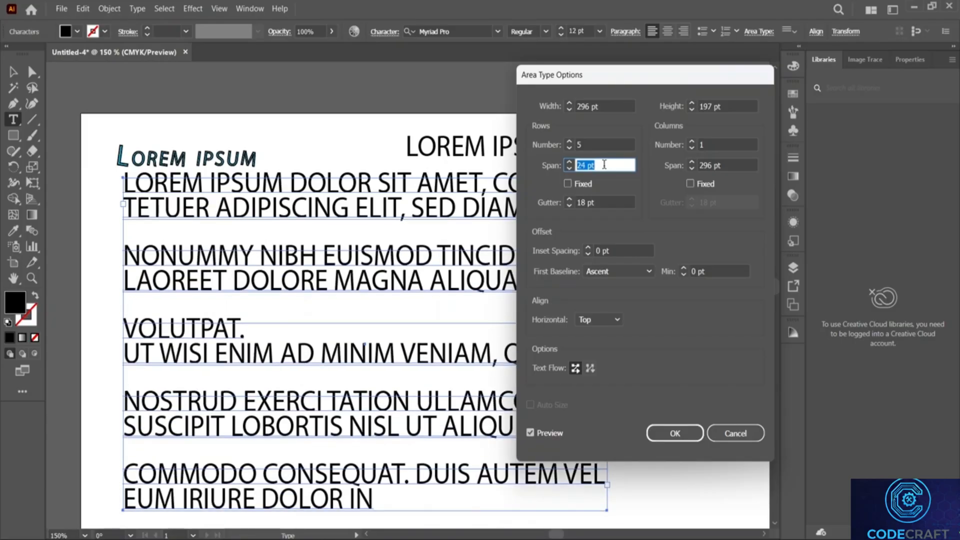
{"action": "scroll", "coordinate": [603, 165], "scroll_direction": "down", "scroll_amount": 20}
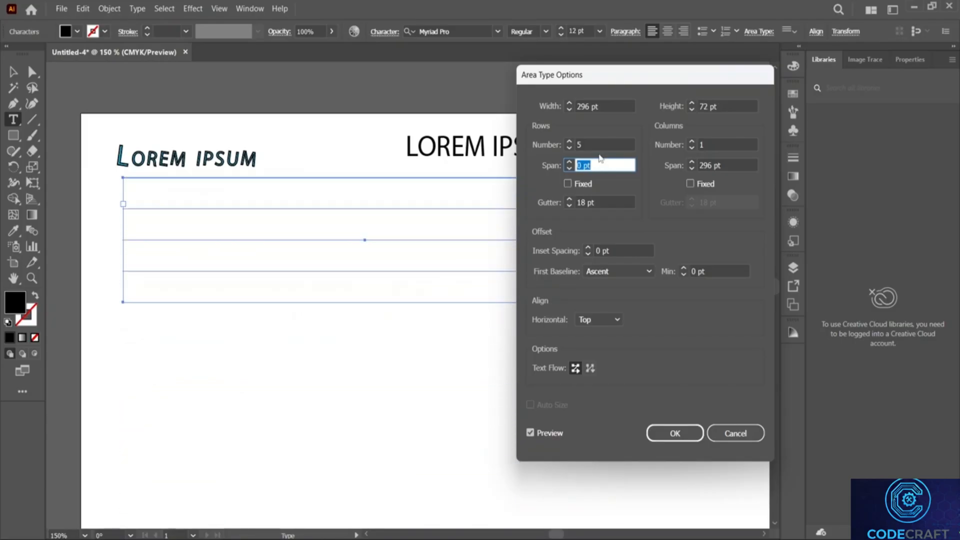
Step: Return the text area to one row and raise its row span to 180 pt
{"action": "left_click", "coordinate": [596, 144]}
{"action": "scroll", "coordinate": [596, 144], "scroll_direction": "down", "scroll_amount": 4}
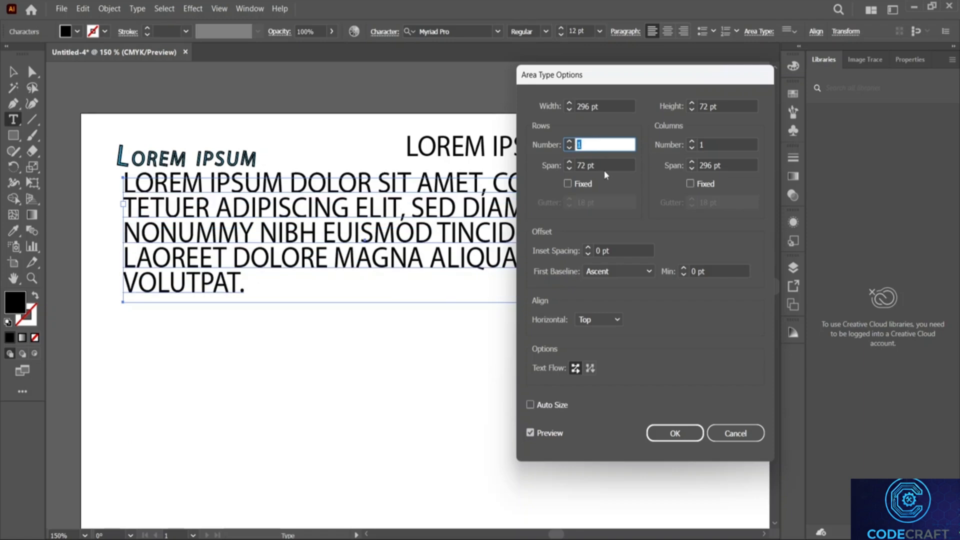
{"action": "left_click", "coordinate": [602, 166]}
{"action": "scroll", "coordinate": [601, 166], "scroll_direction": "up", "scroll_amount": 14}
{"action": "scroll", "coordinate": [601, 165], "scroll_direction": "up", "scroll_amount": 5}
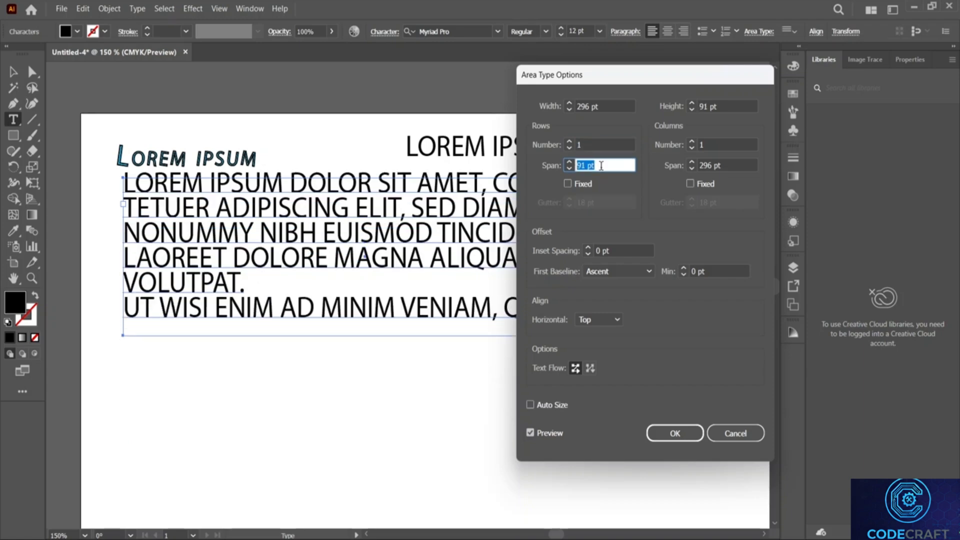
{"action": "scroll", "coordinate": [600, 166], "scroll_direction": "up", "scroll_amount": 20}
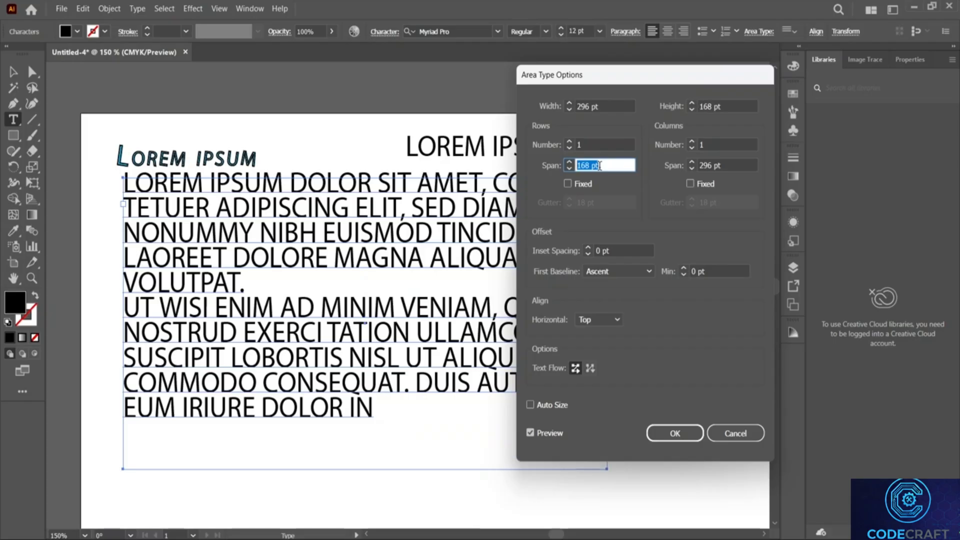
{"action": "scroll", "coordinate": [600, 166], "scroll_direction": "down", "scroll_amount": 7}
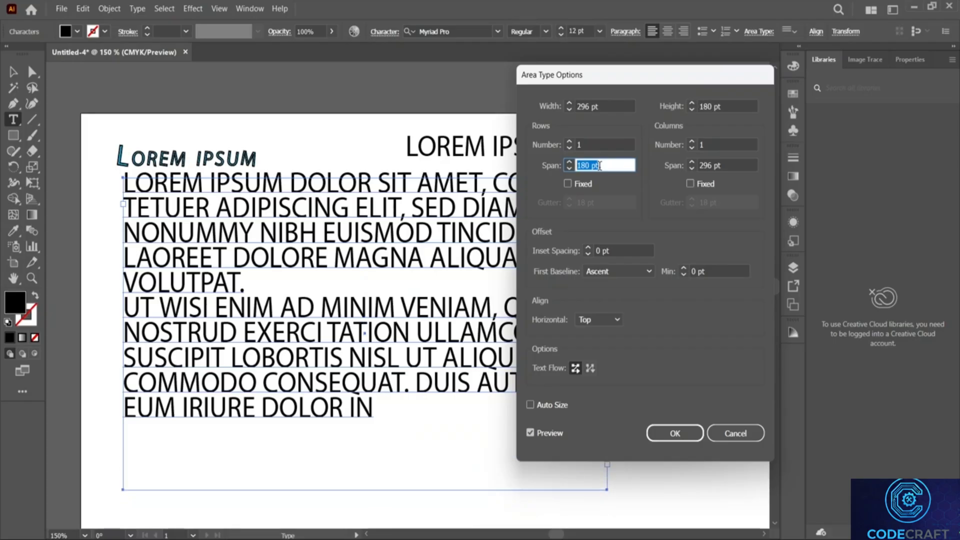
Step: Try the fixed option for the row span and turn it back off
{"action": "left_click", "coordinate": [565, 184]}
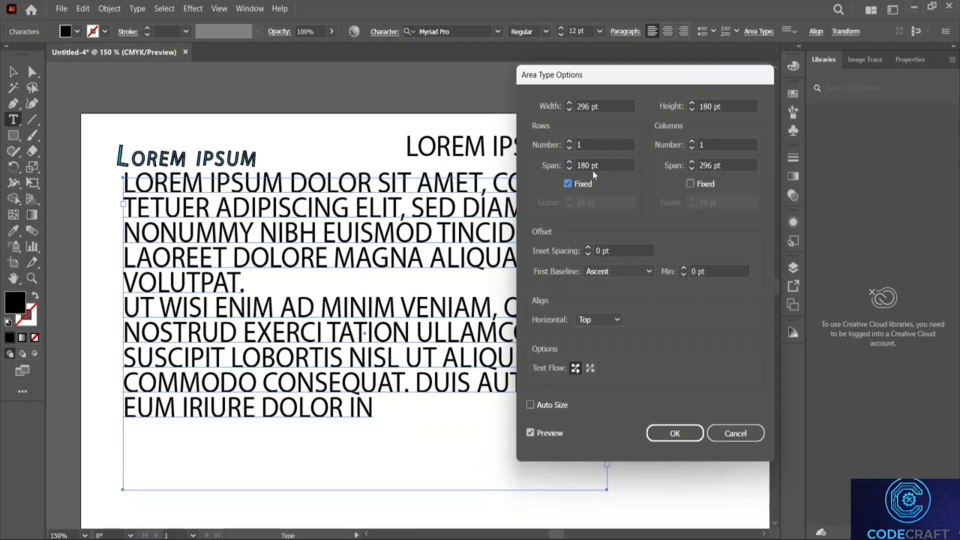
{"action": "scroll", "coordinate": [602, 165], "scroll_direction": "up", "scroll_amount": 5}
{"action": "scroll", "coordinate": [602, 166], "scroll_direction": "down", "scroll_amount": 5}
{"action": "left_click", "coordinate": [567, 184]}
Step: Try dividing the text area into 8 columns and return it to one column
{"action": "left_click", "coordinate": [712, 144]}
{"action": "scroll", "coordinate": [711, 146], "scroll_direction": "up", "scroll_amount": 6}
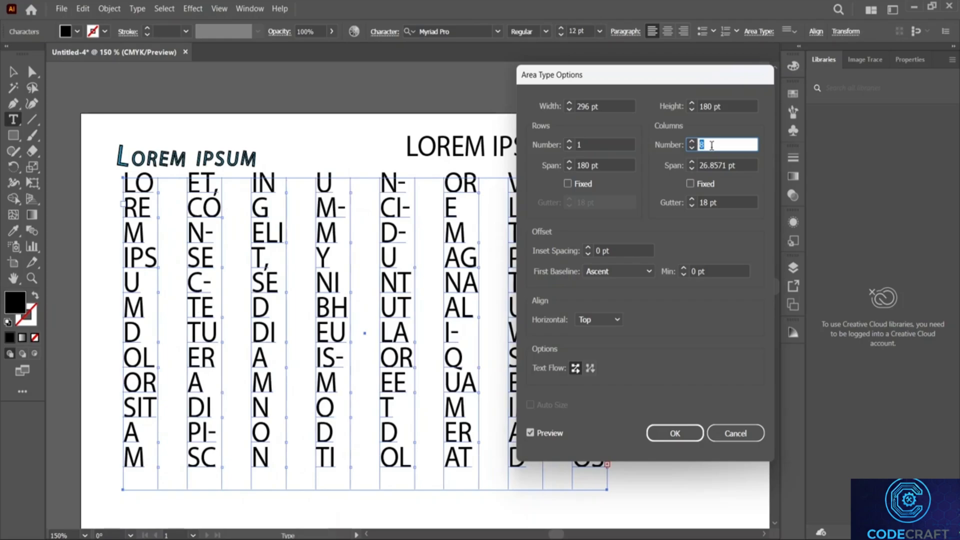
{"action": "scroll", "coordinate": [712, 145], "scroll_direction": "down", "scroll_amount": 6}
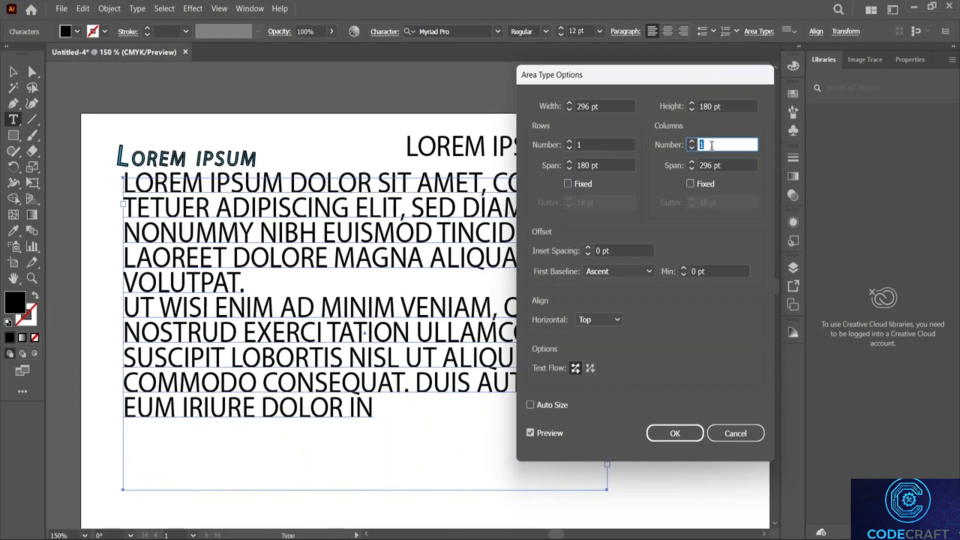
Step: Divide the text area into 6 columns, try wider and narrower column spans, and reduce the span to 0 pt
{"action": "left_click", "coordinate": [720, 166]}
{"action": "left_click", "coordinate": [715, 143]}
{"action": "scroll", "coordinate": [715, 142], "scroll_direction": "up", "scroll_amount": 5}
{"action": "left_click", "coordinate": [723, 165]}
{"action": "scroll", "coordinate": [723, 165], "scroll_direction": "up", "scroll_amount": 16}
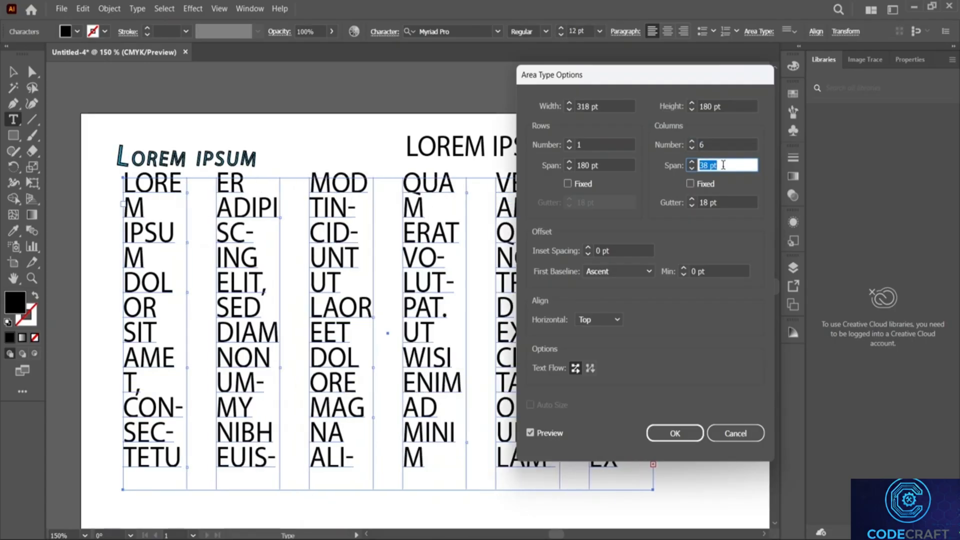
{"action": "scroll", "coordinate": [723, 165], "scroll_direction": "up", "scroll_amount": 20}
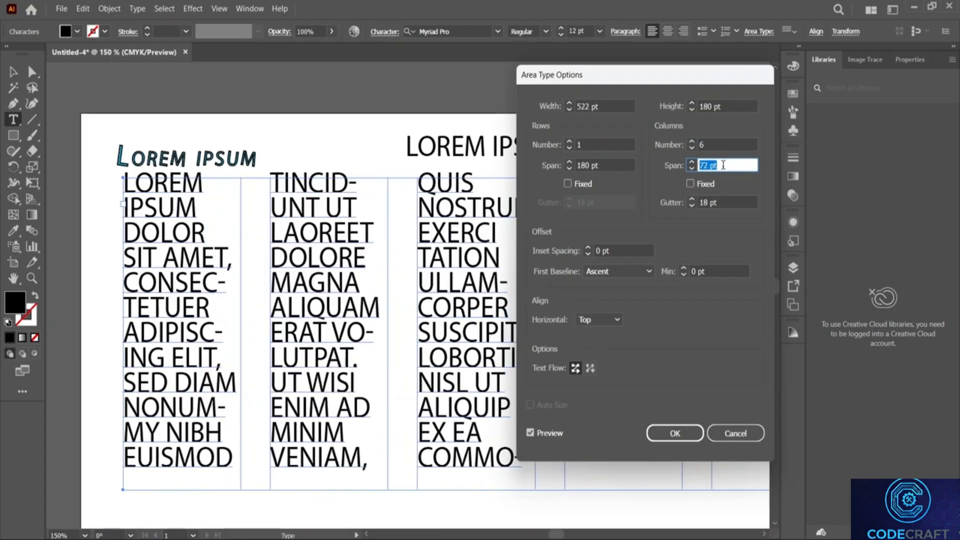
{"action": "scroll", "coordinate": [723, 165], "scroll_direction": "down", "scroll_amount": 20}
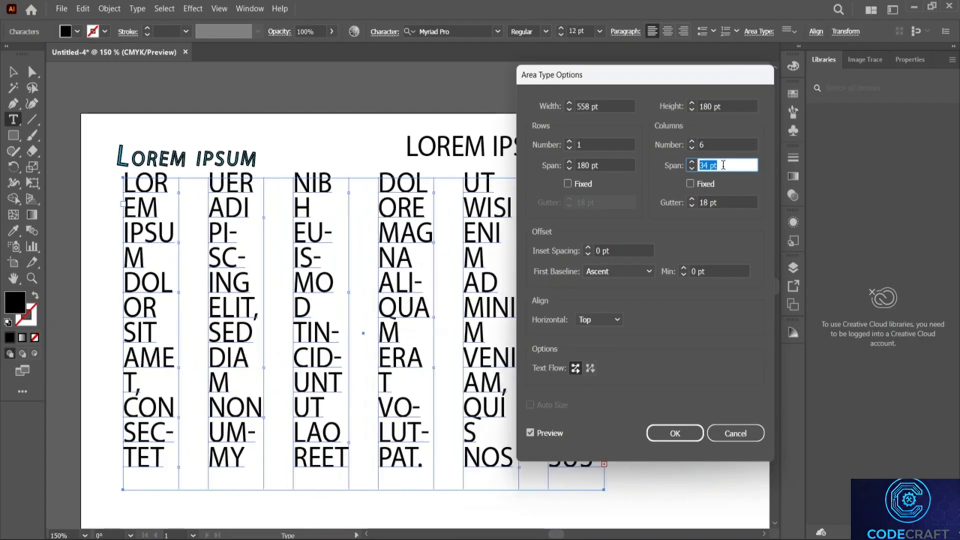
Step: Return the text area to one column and raise its column span to 294 pt
{"action": "left_click", "coordinate": [722, 144]}
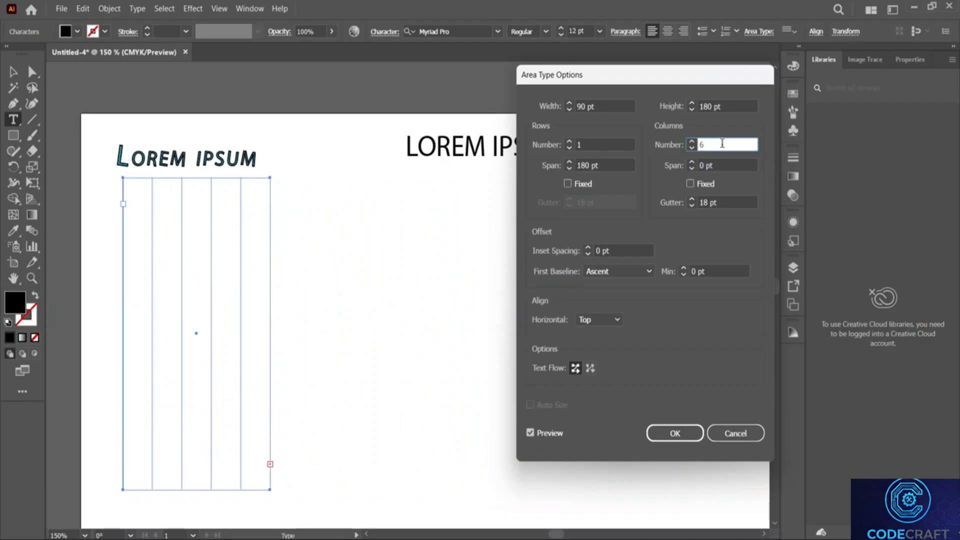
{"action": "scroll", "coordinate": [722, 144], "scroll_direction": "down", "scroll_amount": 5}
{"action": "key", "text": "Tab"}
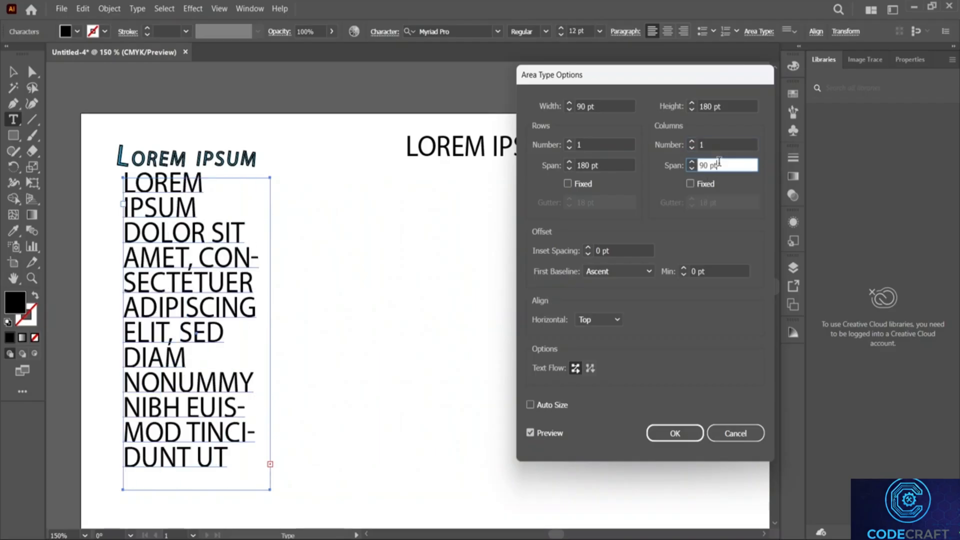
{"action": "scroll", "coordinate": [723, 165], "scroll_direction": "up", "scroll_amount": 20}
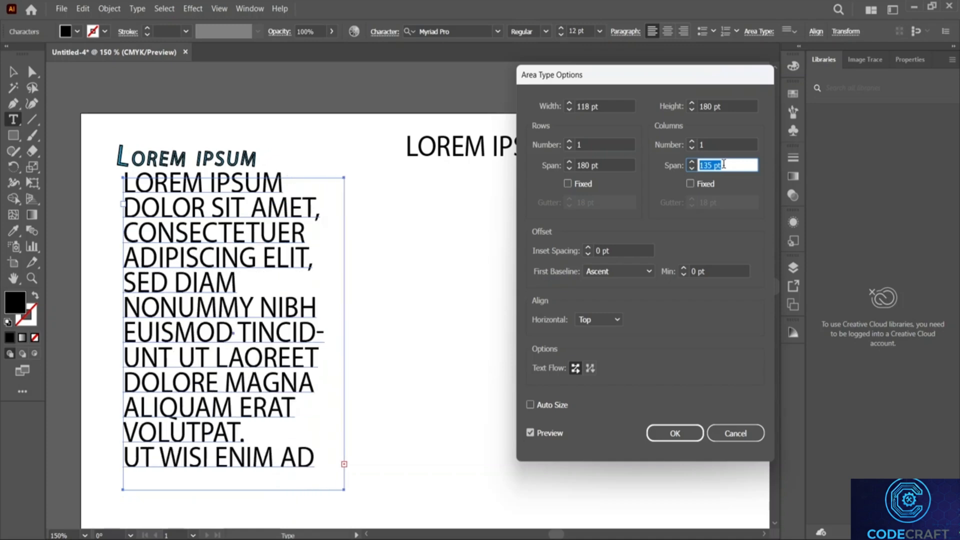
{"action": "scroll", "coordinate": [723, 165], "scroll_direction": "up", "scroll_amount": 20}
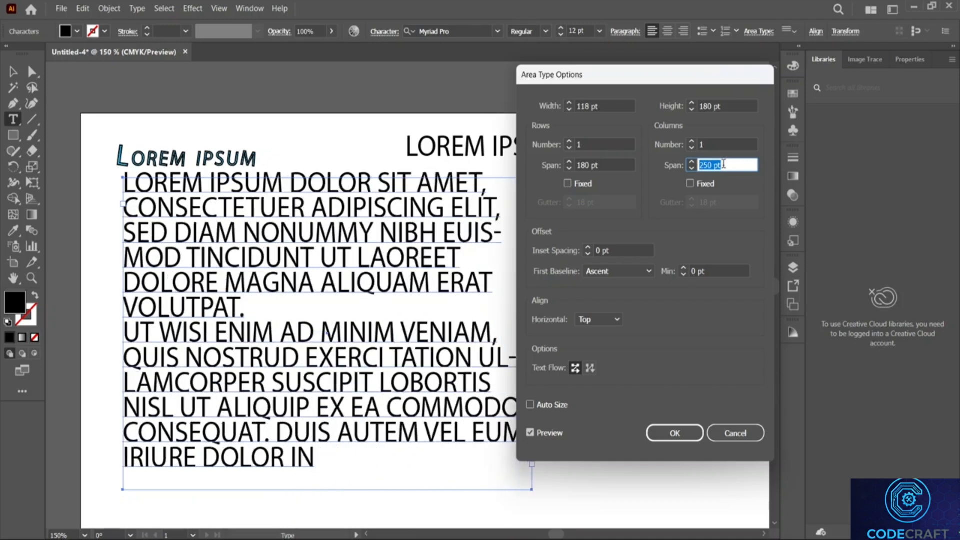
{"action": "scroll", "coordinate": [724, 165], "scroll_direction": "up", "scroll_amount": 4}
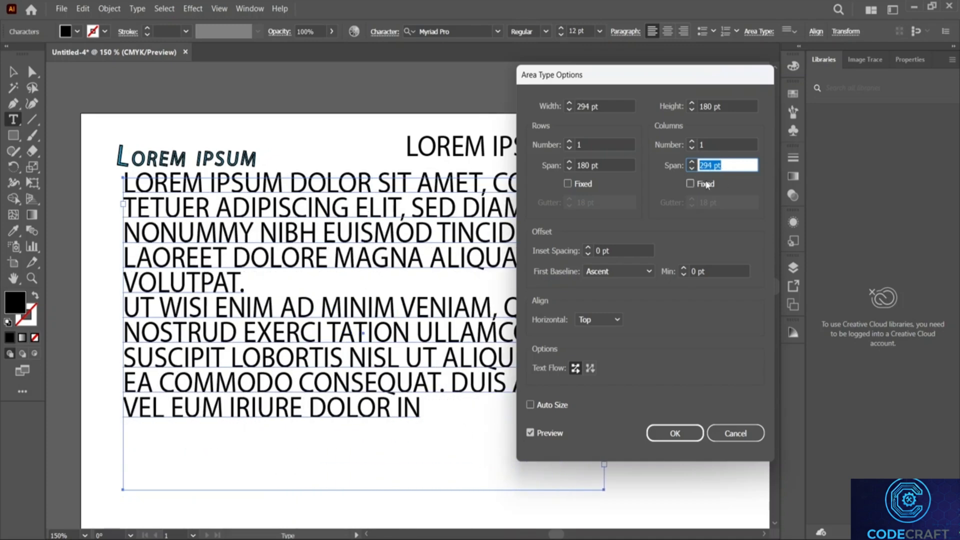
Step: Try larger inset spacings for the text area, including 14 pt and 29 pt, and lower the inset to -2 pt
{"action": "left_click", "coordinate": [605, 250]}
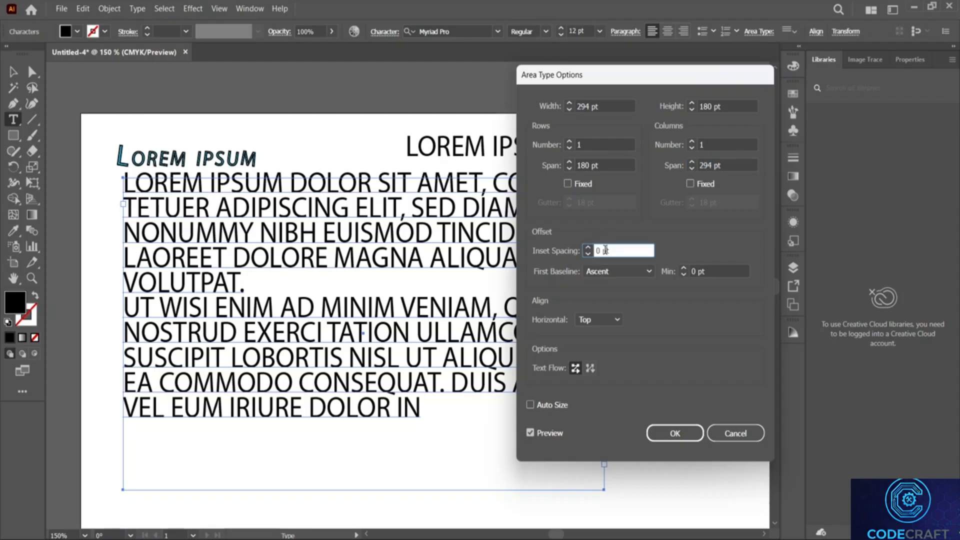
{"action": "scroll", "coordinate": [609, 250], "scroll_direction": "up", "scroll_amount": 19}
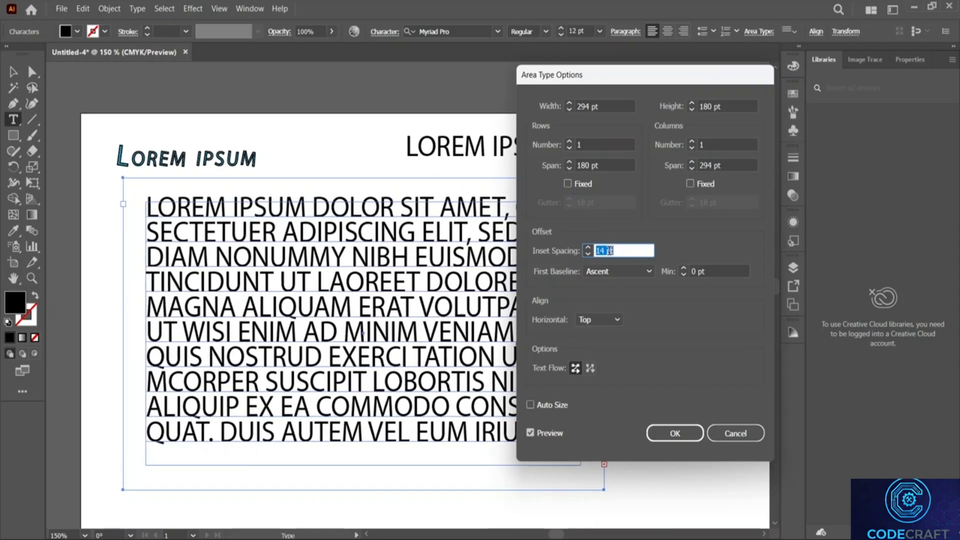
{"action": "scroll", "coordinate": [609, 250], "scroll_direction": "up", "scroll_amount": 20}
{"action": "scroll", "coordinate": [609, 250], "scroll_direction": "down", "scroll_amount": 20}
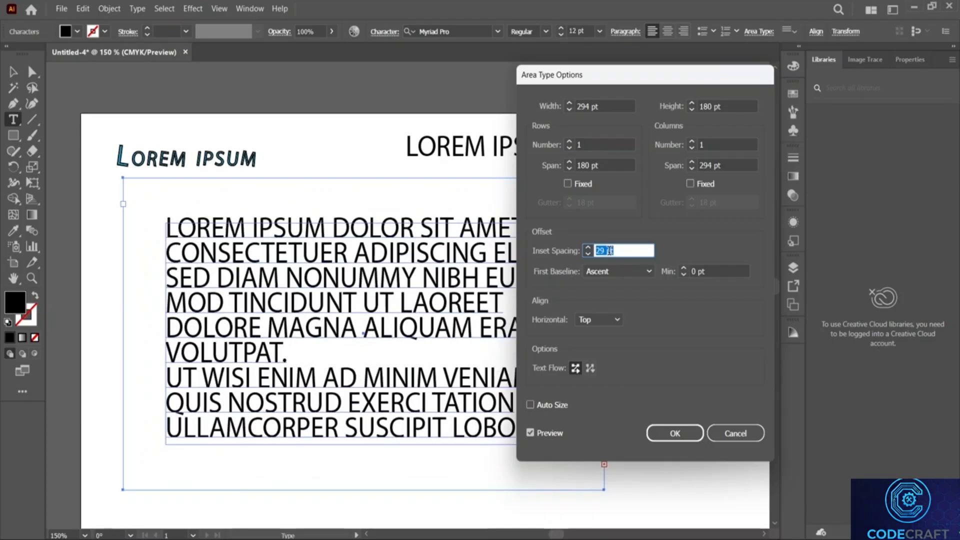
{"action": "scroll", "coordinate": [609, 250], "scroll_direction": "down", "scroll_amount": 20}
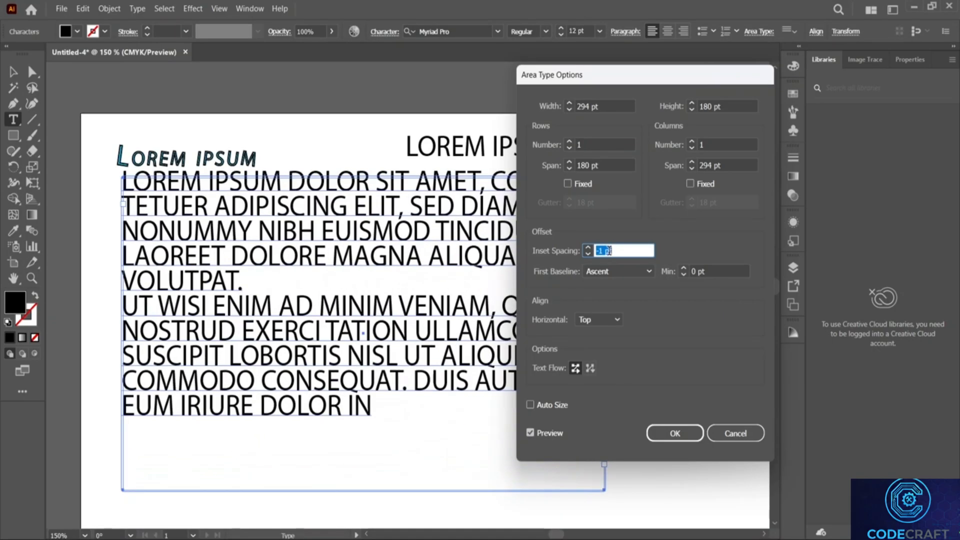
Step: Set the text flow to columns and apply the area type options, keeping the Ascent first baseline and Top alignment
{"action": "left_click", "coordinate": [648, 272]}
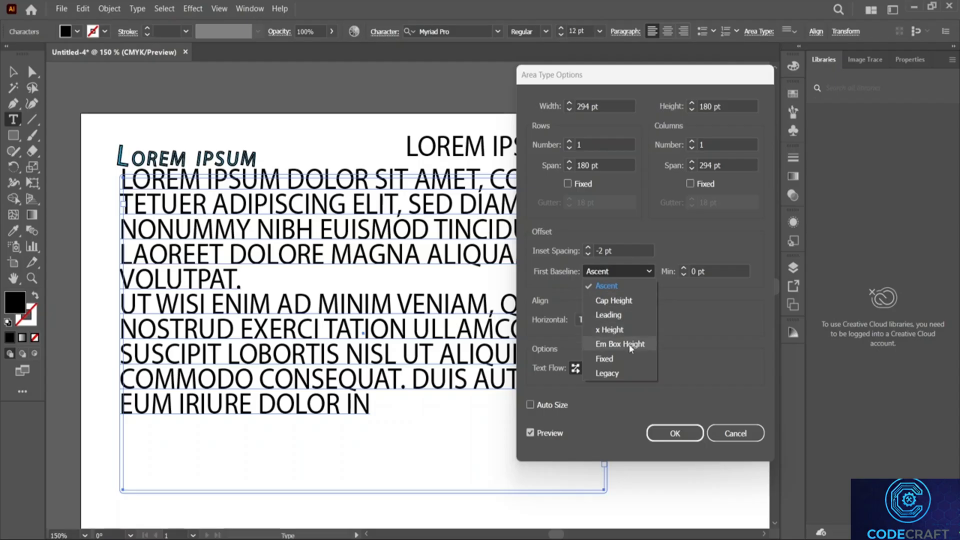
{"action": "left_click", "coordinate": [707, 316]}
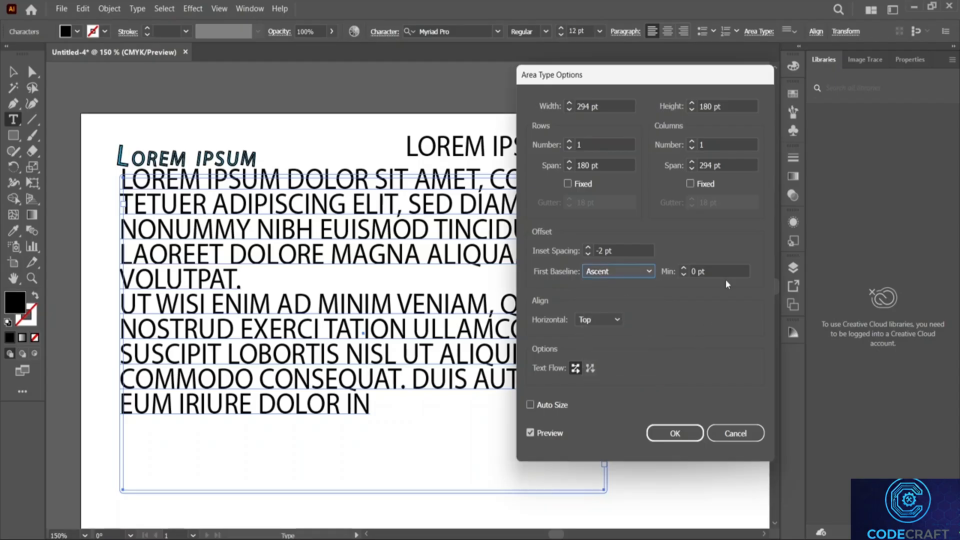
{"action": "left_click", "coordinate": [729, 271]}
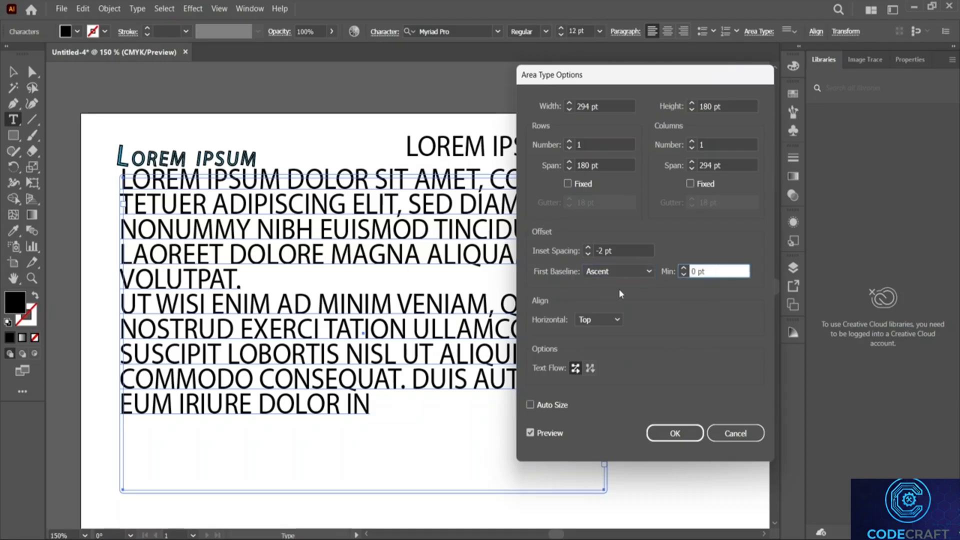
{"action": "left_click", "coordinate": [597, 319]}
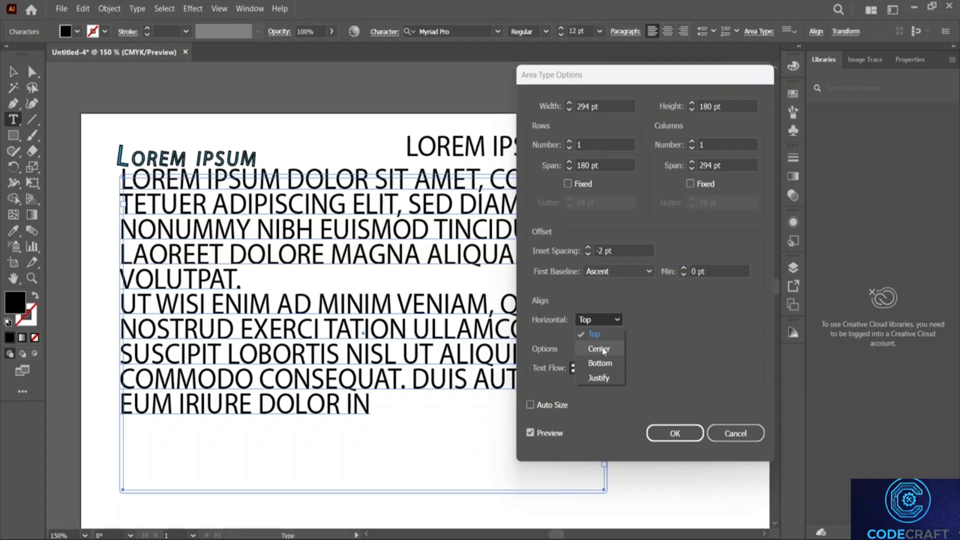
{"action": "left_click", "coordinate": [668, 369]}
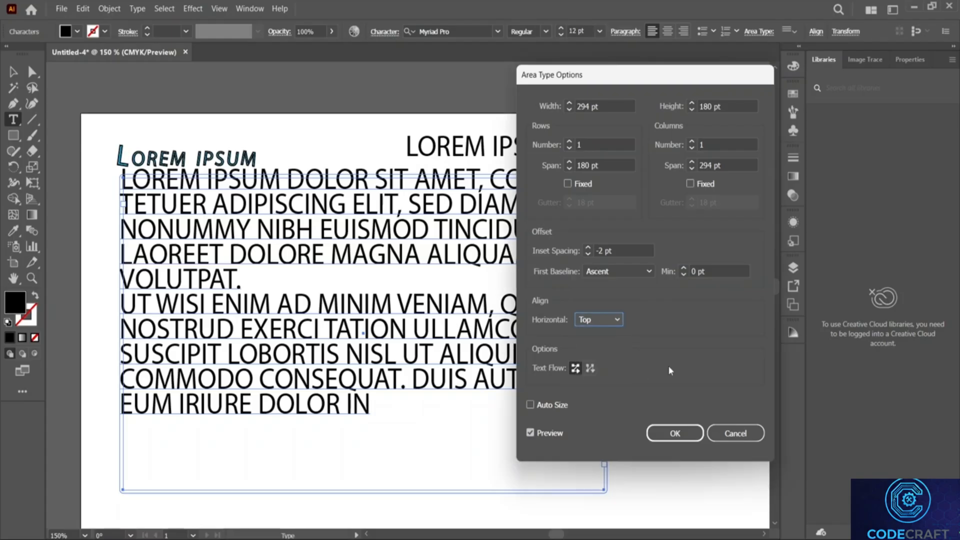
{"action": "left_click", "coordinate": [590, 368]}
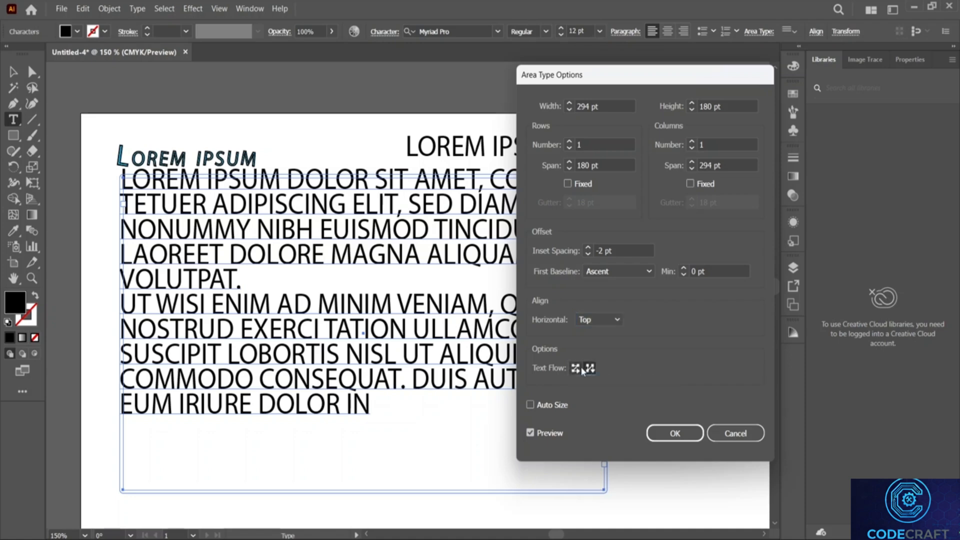
{"action": "left_click", "coordinate": [675, 433]}
Step: Append "JKJAIHSLJAHSLHAK" and a long run of K characters to the end of the area text
{"action": "left_click", "coordinate": [442, 424]}
{"action": "left_click", "coordinate": [420, 413]}
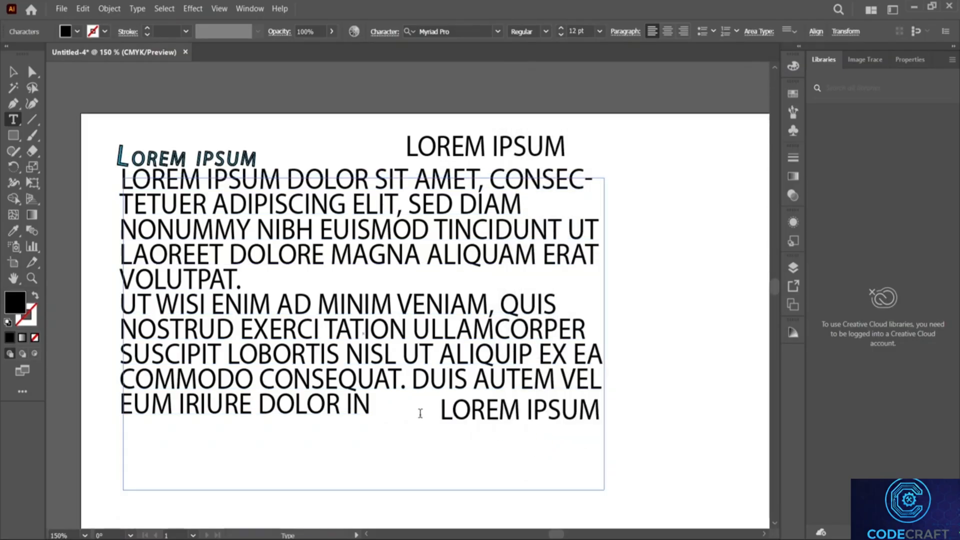
{"action": "left_click", "coordinate": [384, 404]}
{"action": "type", "text": "JKJAIHSLJAHSLHAKKKKKKKKKKKKKKKKKKKKKKKKKKKKKKKKKKKKKKKKK"}
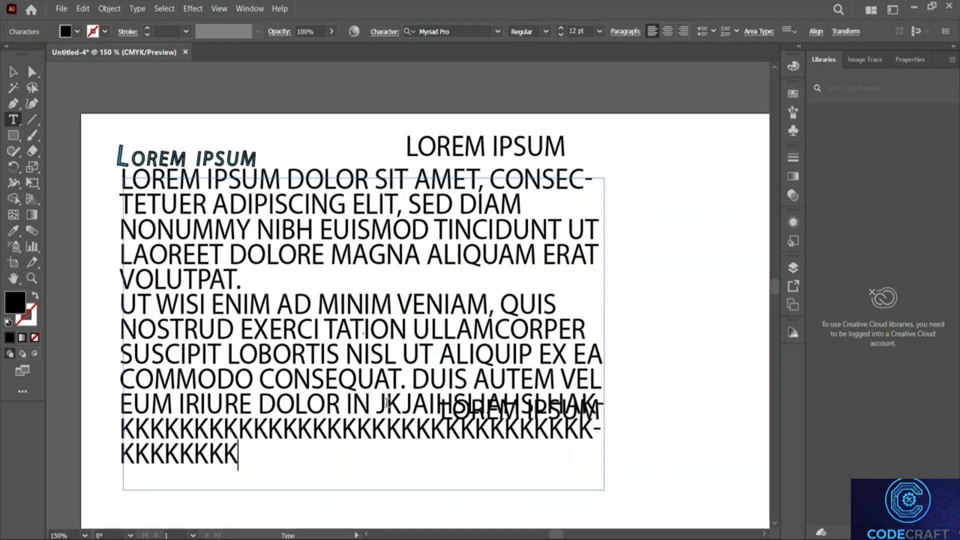
{"action": "type", "text": "KKKKKKKKKKKKKKKKKKKKKK"}
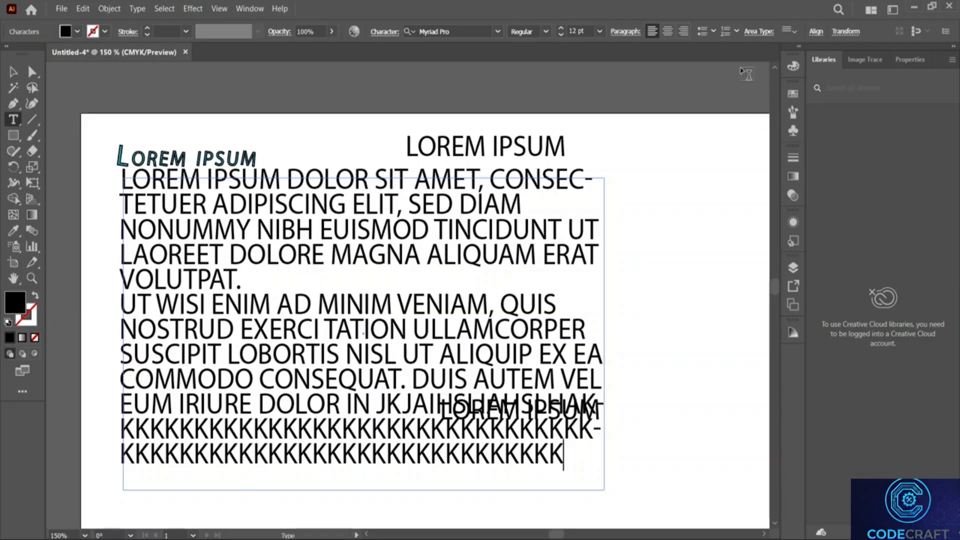
Step: Switch the text flow back to rows in Area Type Options, try Auto Size on and off, and apply the options
{"action": "left_click", "coordinate": [760, 31]}
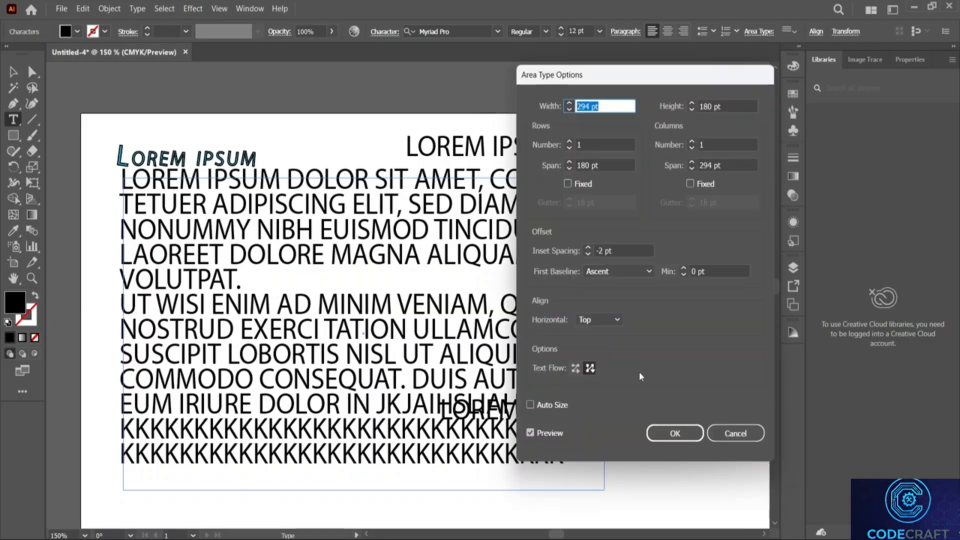
{"action": "left_click", "coordinate": [579, 369]}
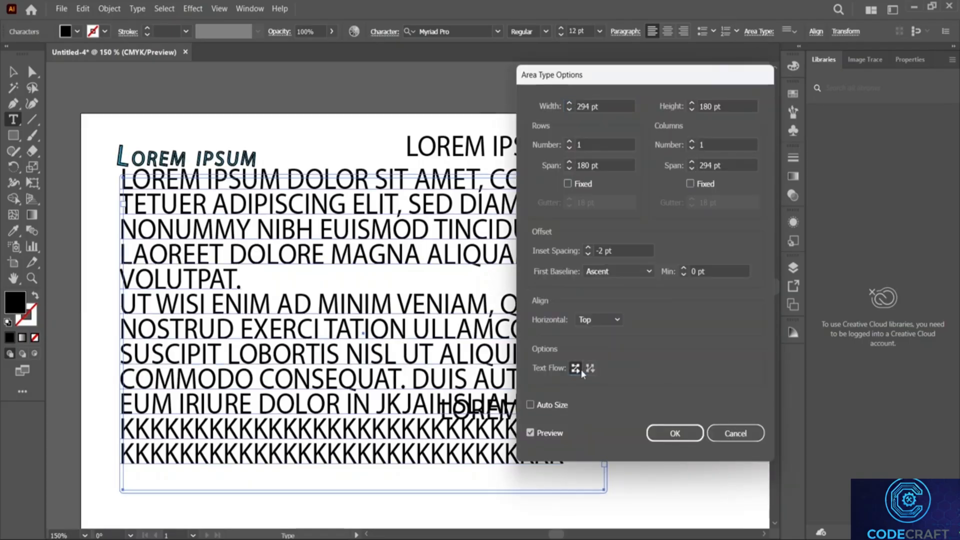
{"action": "left_click", "coordinate": [553, 406]}
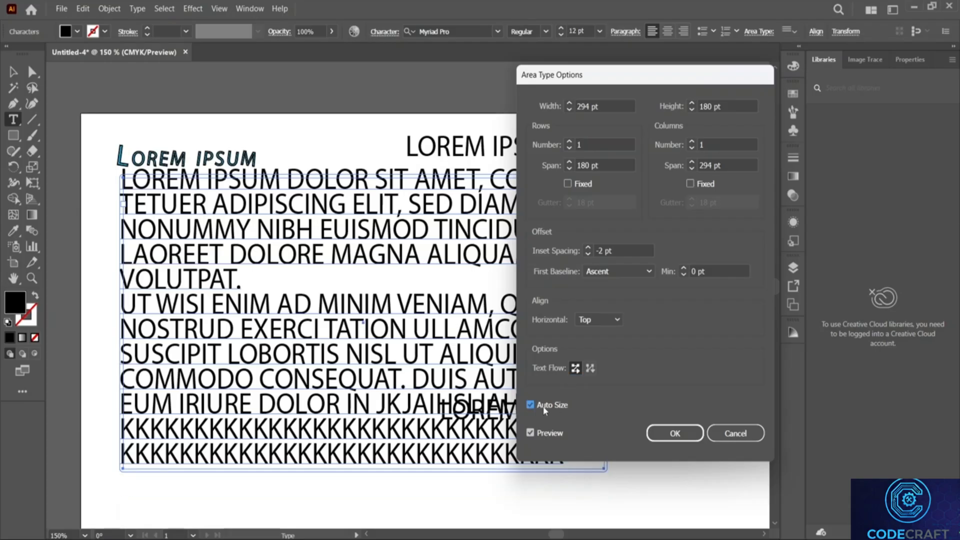
{"action": "left_click", "coordinate": [544, 408]}
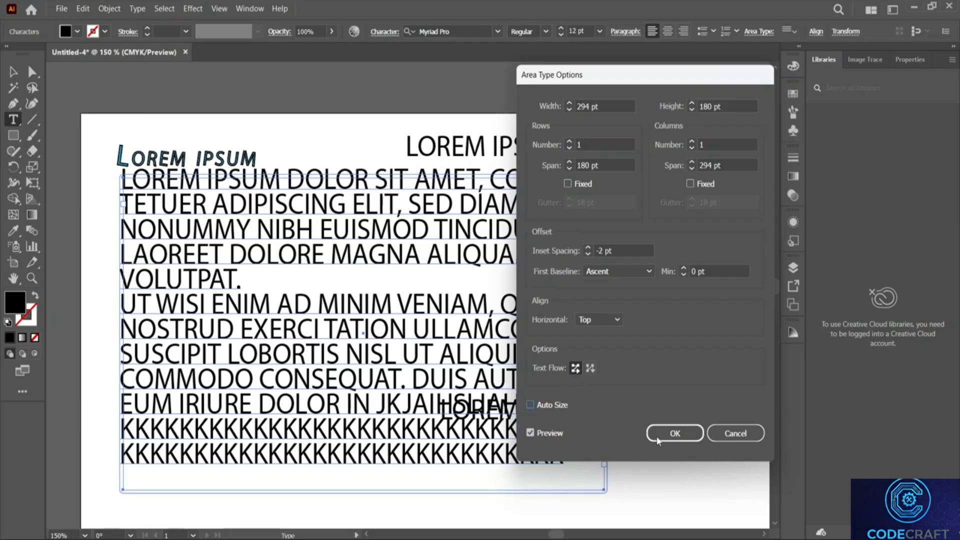
{"action": "left_click", "coordinate": [559, 435]}
{"action": "left_click", "coordinate": [685, 430]}
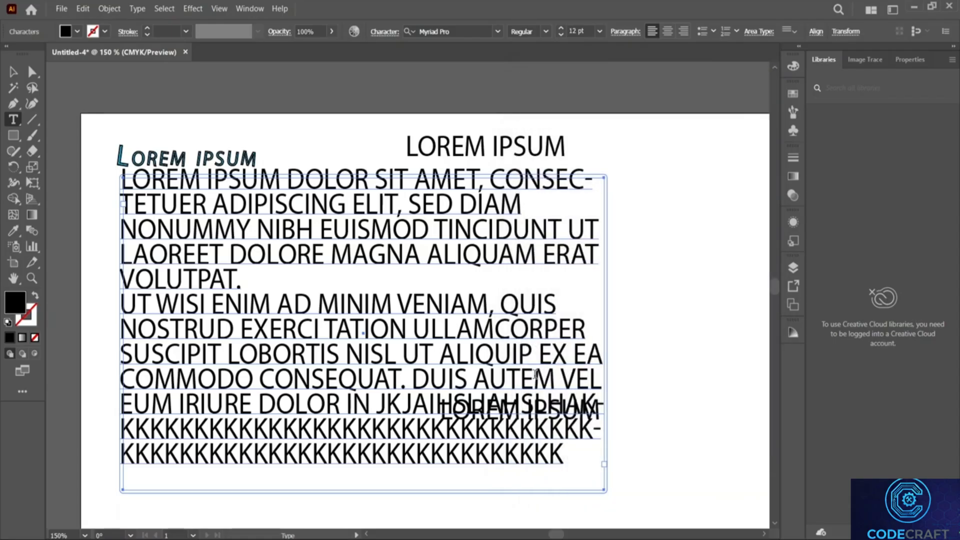
Step: Place the text cursor at the end of the area text's last line of K characters
{"action": "left_click", "coordinate": [455, 244]}
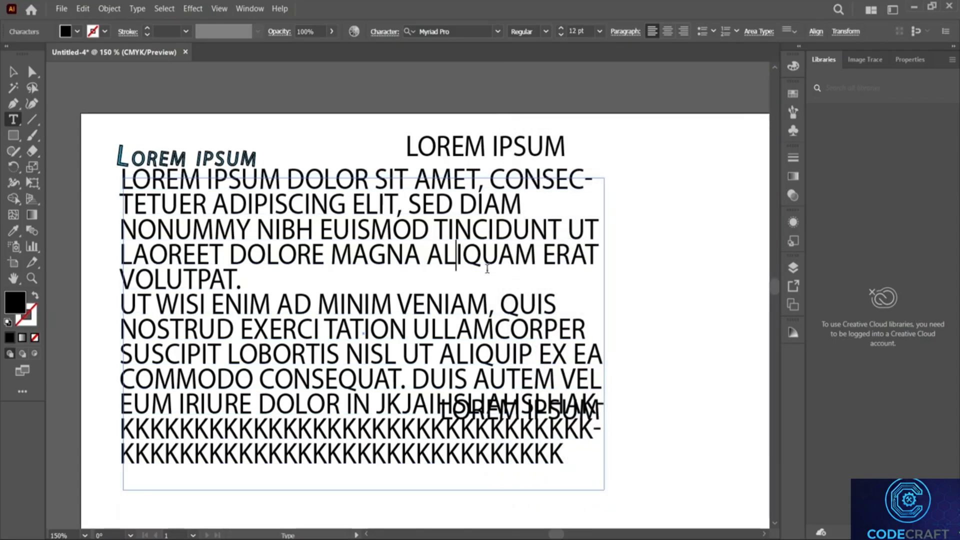
{"action": "left_click", "coordinate": [571, 456]}
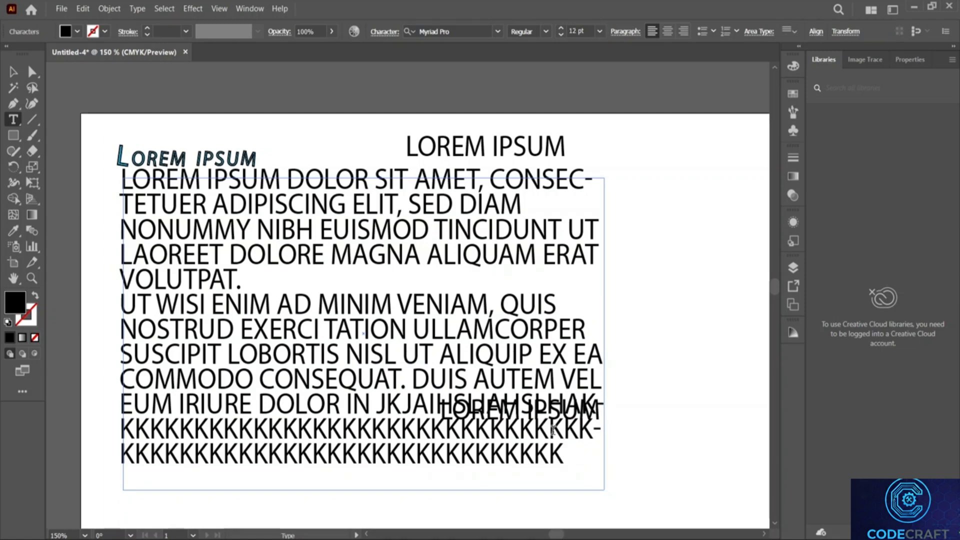
Step: Move the LOREM IPSUM text overlapping the area text's lower lines clear of the paragraph and delete it
{"action": "left_click", "coordinate": [13, 73]}
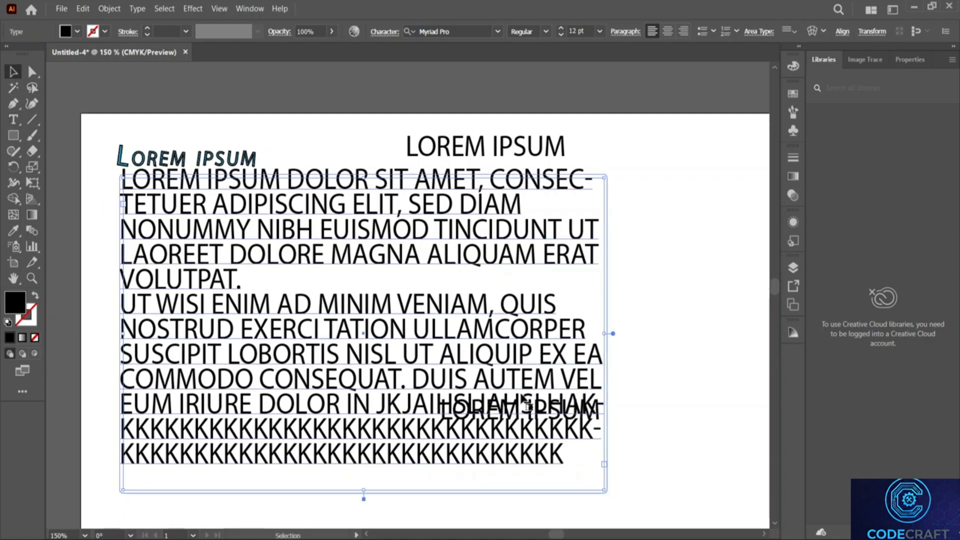
{"action": "left_click_drag", "start_coordinate": [540, 411], "coordinate": [717, 392]}
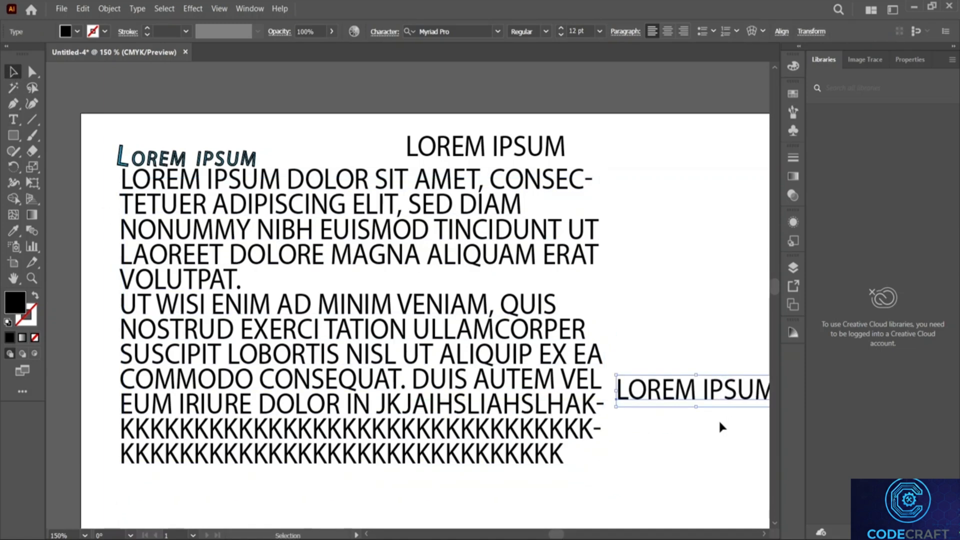
{"action": "key", "text": "Delete"}
Step: Rearrange the remaining texts so the black LOREM IPSUM sits above the blue one, with the area text below both
{"action": "left_click_drag", "start_coordinate": [270, 225], "coordinate": [306, 189]}
{"action": "left_click_drag", "start_coordinate": [434, 158], "coordinate": [127, 152]}
{"action": "left_click_drag", "start_coordinate": [315, 249], "coordinate": [308, 248]}
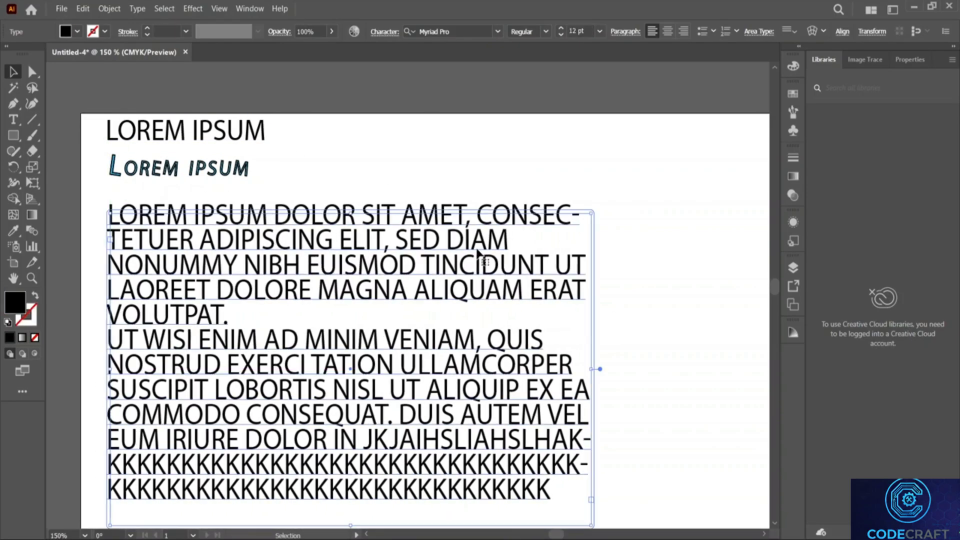
{"action": "scroll", "coordinate": [475, 245], "scroll_direction": "down", "scroll_amount": 2}
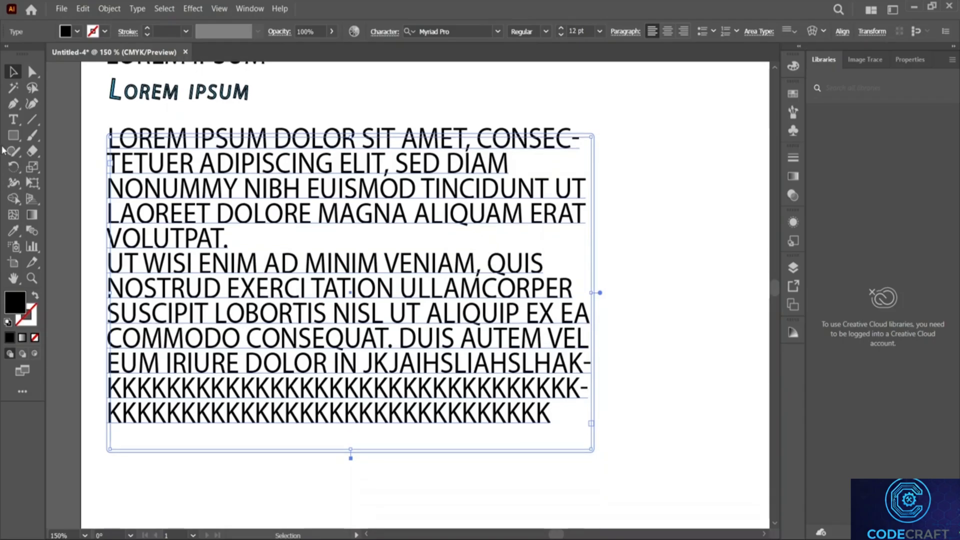
Step: Create a new LOREM IPSUM point text in the empty area near the artboard's upper edge, beyond the area text
{"action": "left_click", "coordinate": [19, 118]}
{"action": "scroll", "coordinate": [650, 139], "scroll_direction": "up", "scroll_amount": 3}
{"action": "scroll", "coordinate": [650, 139], "scroll_direction": "right", "scroll_amount": 3}
{"action": "scroll", "coordinate": [650, 139], "scroll_direction": "right", "scroll_amount": 8}
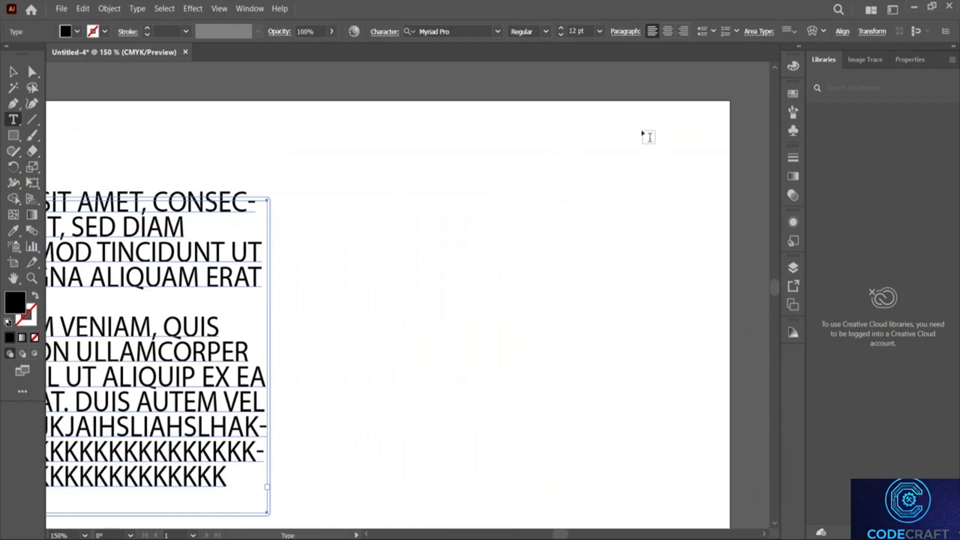
{"action": "left_click", "coordinate": [293, 134]}
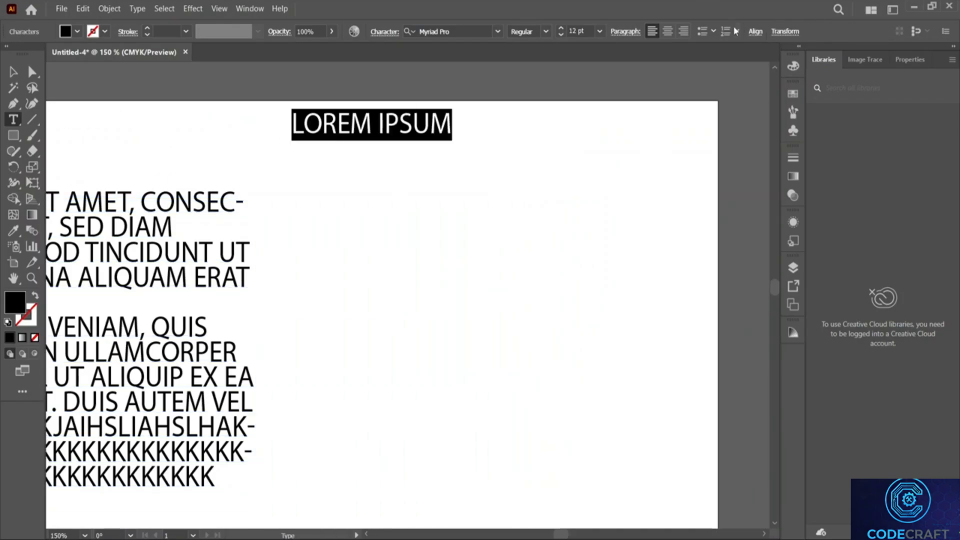
Step: Try an X position of 390 pt for the new point text, and set it to 382 pt
{"action": "left_click", "coordinate": [782, 32]}
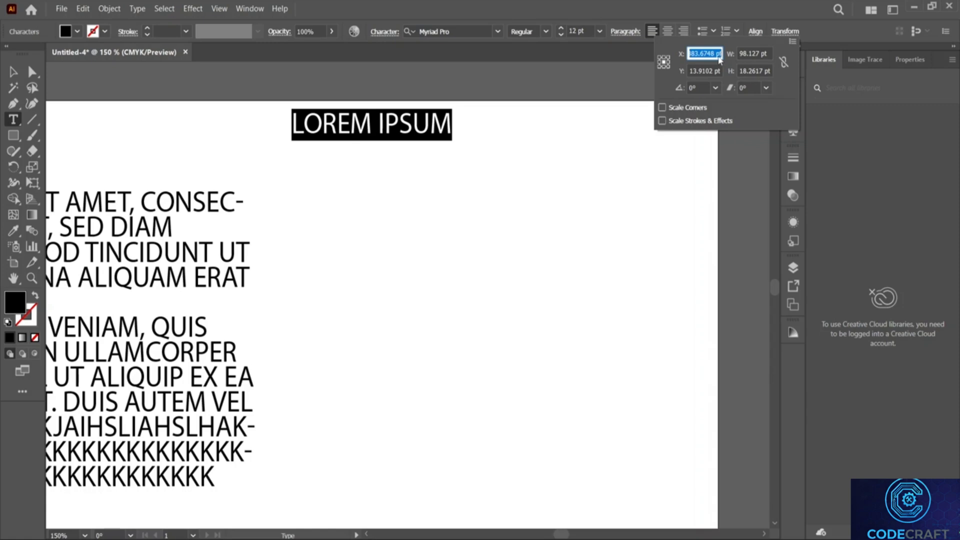
{"action": "type", "text": "390"}
{"action": "key", "text": "Return"}
{"action": "type", "text": "382"}
{"action": "key", "text": "Return"}
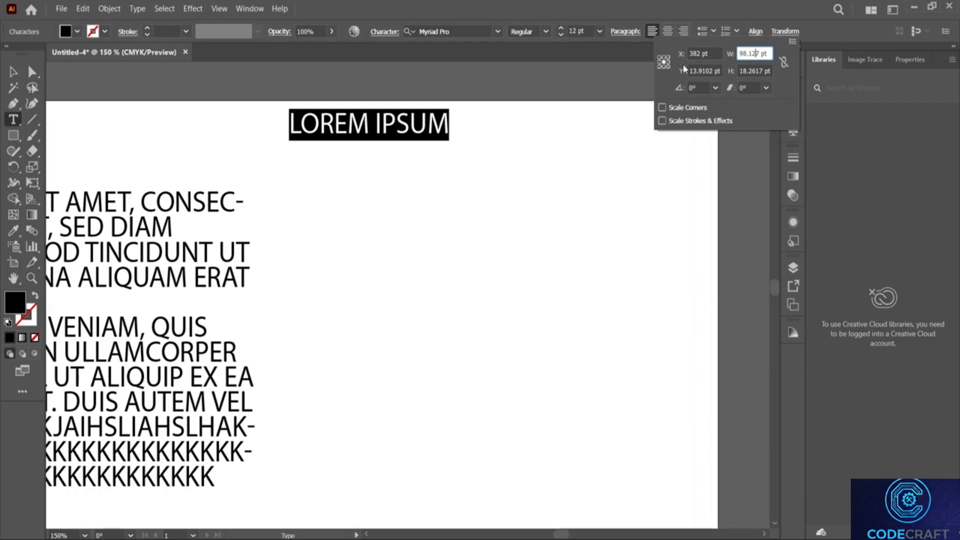
Step: Set the point text's Y position to 20 pt
{"action": "left_click", "coordinate": [698, 71]}
{"action": "scroll", "coordinate": [699, 71], "scroll_direction": "up", "scroll_amount": 12}
{"action": "scroll", "coordinate": [699, 71], "scroll_direction": "down", "scroll_amount": 7}
{"action": "scroll", "coordinate": [699, 71], "scroll_direction": "up", "scroll_amount": 6}
{"action": "scroll", "coordinate": [698, 71], "scroll_direction": "down", "scroll_amount": 6}
{"action": "scroll", "coordinate": [699, 71], "scroll_direction": "up", "scroll_amount": 1}
{"action": "scroll", "coordinate": [699, 71], "scroll_direction": "down", "scroll_amount": 1}
{"action": "scroll", "coordinate": [699, 72], "scroll_direction": "up", "scroll_amount": 1}
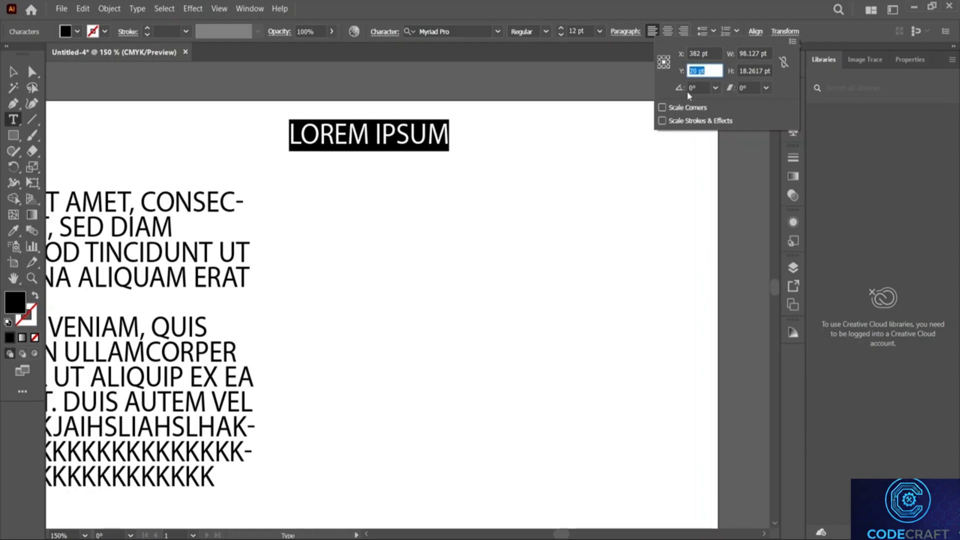
Step: Try rotating the point text in both directions and return its rotation to 0°
{"action": "left_click", "coordinate": [697, 89]}
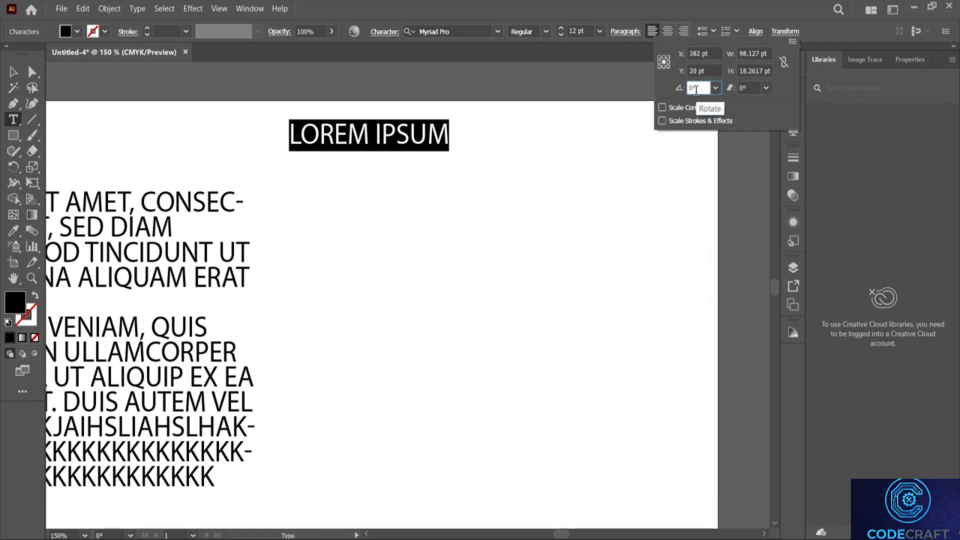
{"action": "scroll", "coordinate": [695, 89], "scroll_direction": "up", "scroll_amount": 6}
{"action": "scroll", "coordinate": [696, 89], "scroll_direction": "down", "scroll_amount": 9}
{"action": "scroll", "coordinate": [696, 89], "scroll_direction": "up", "scroll_amount": 4}
{"action": "scroll", "coordinate": [696, 89], "scroll_direction": "down", "scroll_amount": 1}
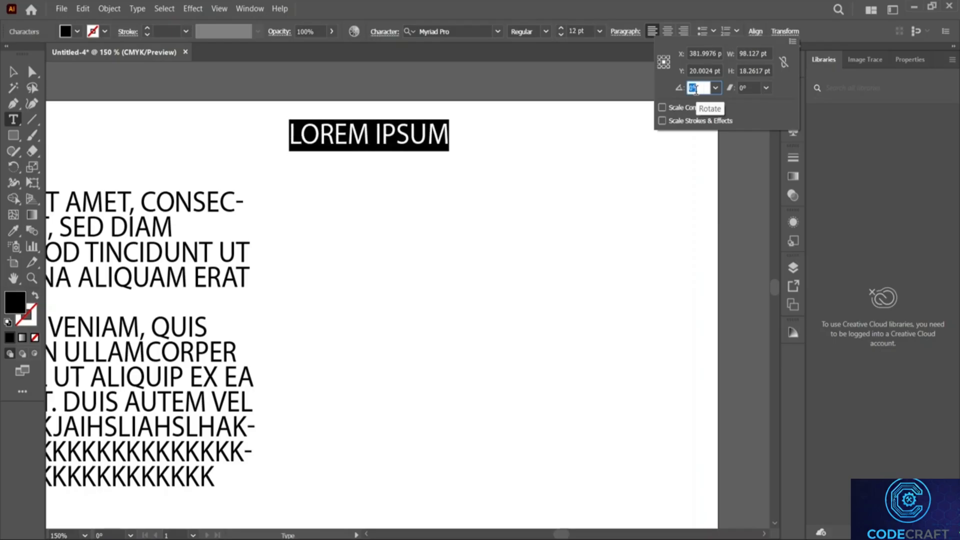
Step: Shear the point text so its letters slant moderately to the right
{"action": "left_click", "coordinate": [743, 88]}
{"action": "scroll", "coordinate": [746, 86], "scroll_direction": "up", "scroll_amount": 10}
{"action": "scroll", "coordinate": [747, 85], "scroll_direction": "up", "scroll_amount": 15}
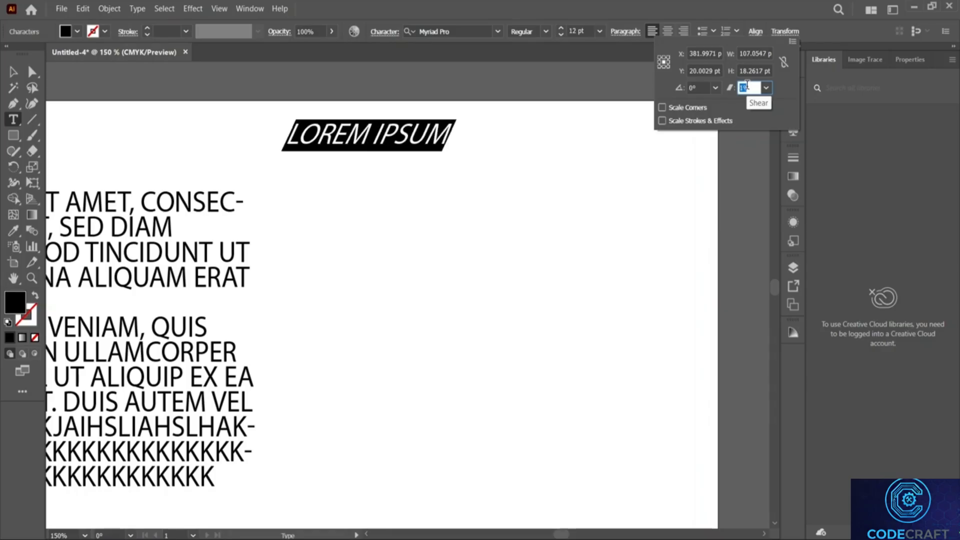
{"action": "scroll", "coordinate": [754, 86], "scroll_direction": "down", "scroll_amount": 5}
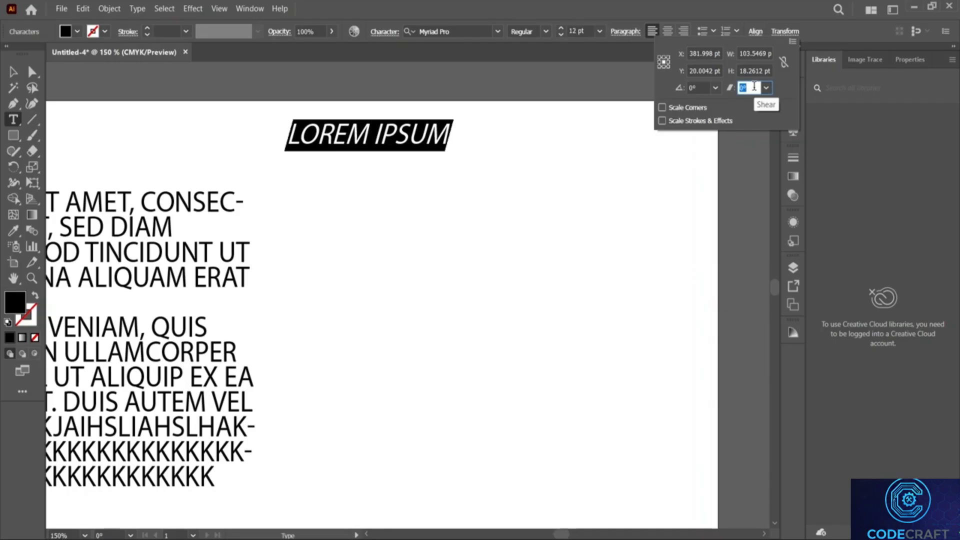
Step: Set the text's height to 24 pt and width to 110 pt, and toggle Scale Corners and Scale Strokes & Effects on and off
{"action": "left_click", "coordinate": [754, 70]}
{"action": "type", "text": "24"}
{"action": "key", "text": "Return"}
{"action": "left_click", "coordinate": [754, 53]}
{"action": "scroll", "coordinate": [754, 53], "scroll_direction": "up", "scroll_amount": 7}
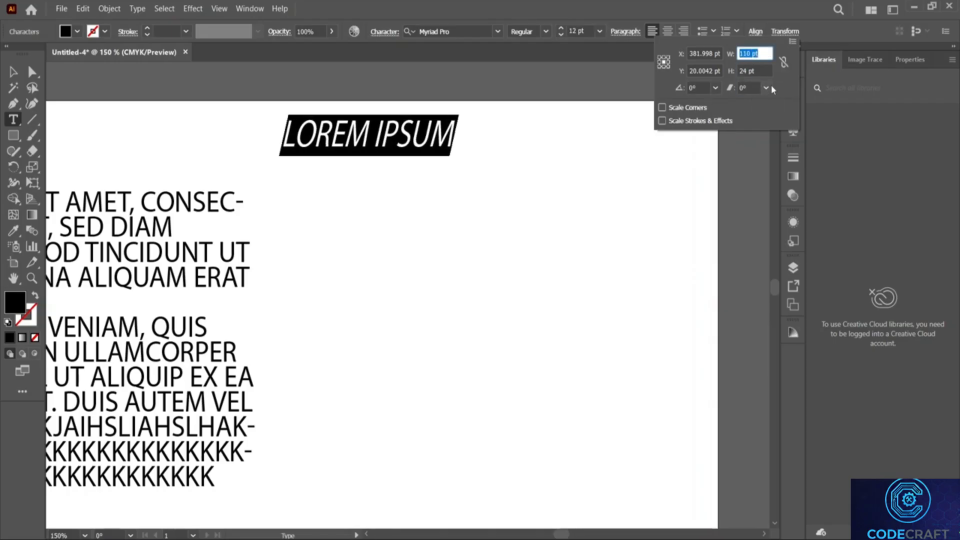
{"action": "left_click", "coordinate": [676, 108]}
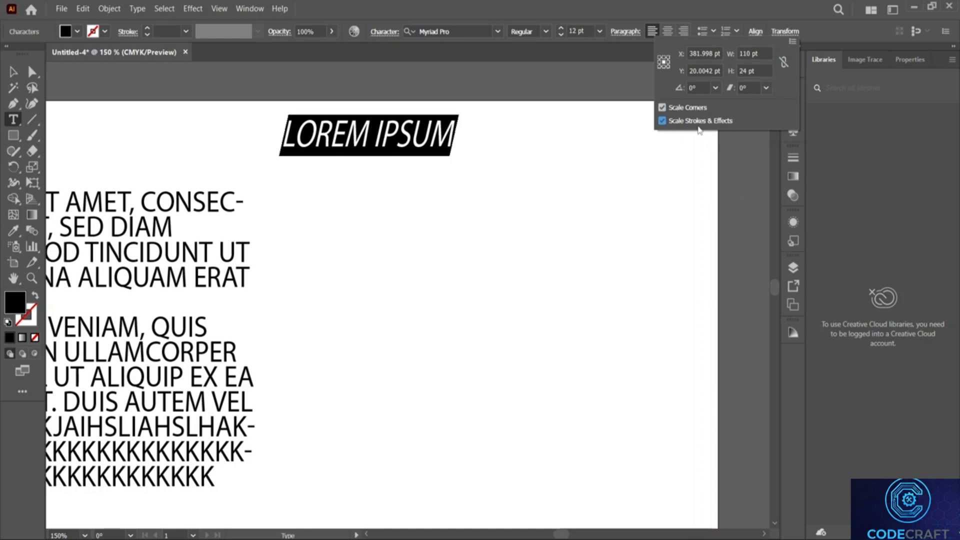
{"action": "left_click", "coordinate": [695, 119]}
Step: Try flipping the slanted text horizontally and back, and vertically and back
{"action": "left_click", "coordinate": [793, 42]}
{"action": "left_click", "coordinate": [674, 45]}
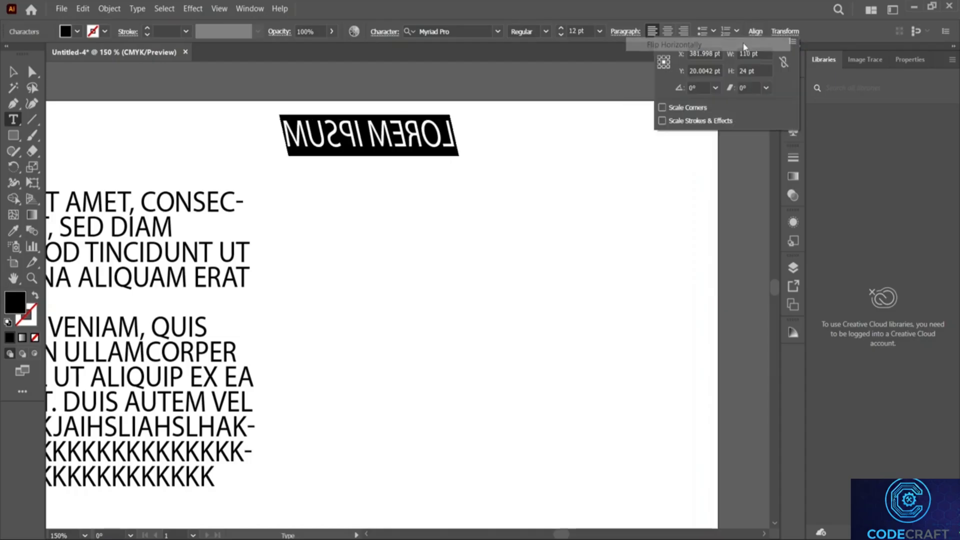
{"action": "left_click", "coordinate": [792, 43]}
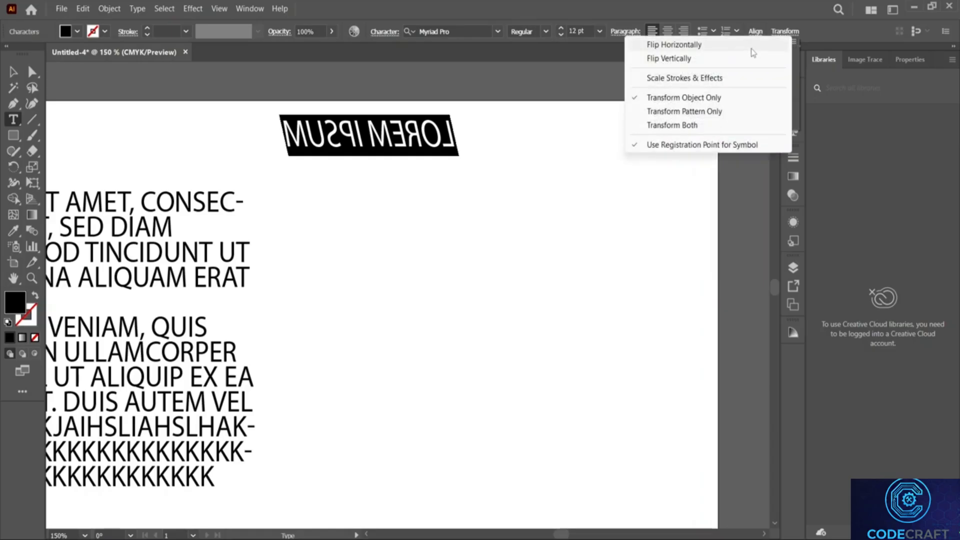
{"action": "left_click", "coordinate": [751, 49]}
{"action": "left_click", "coordinate": [792, 41]}
{"action": "left_click", "coordinate": [681, 59]}
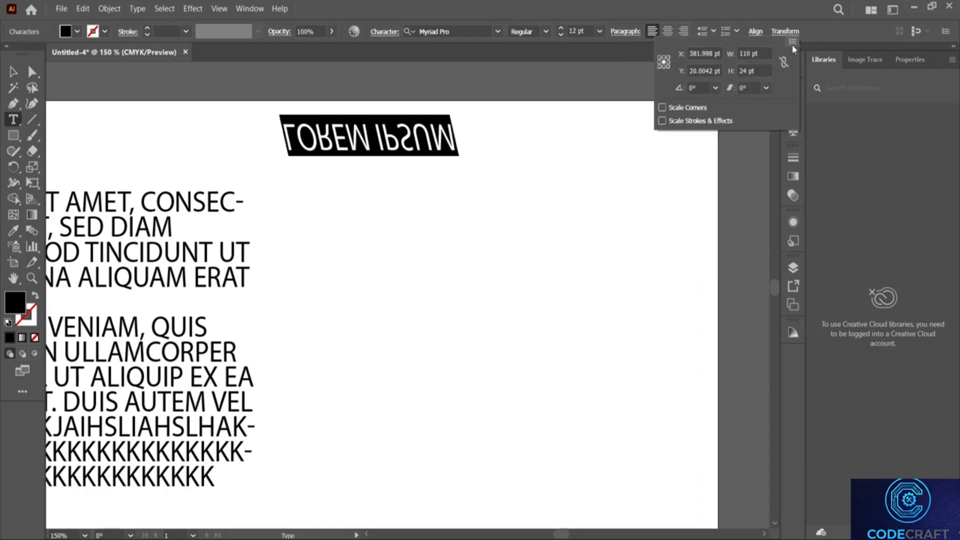
{"action": "left_click", "coordinate": [793, 41]}
{"action": "left_click", "coordinate": [681, 58]}
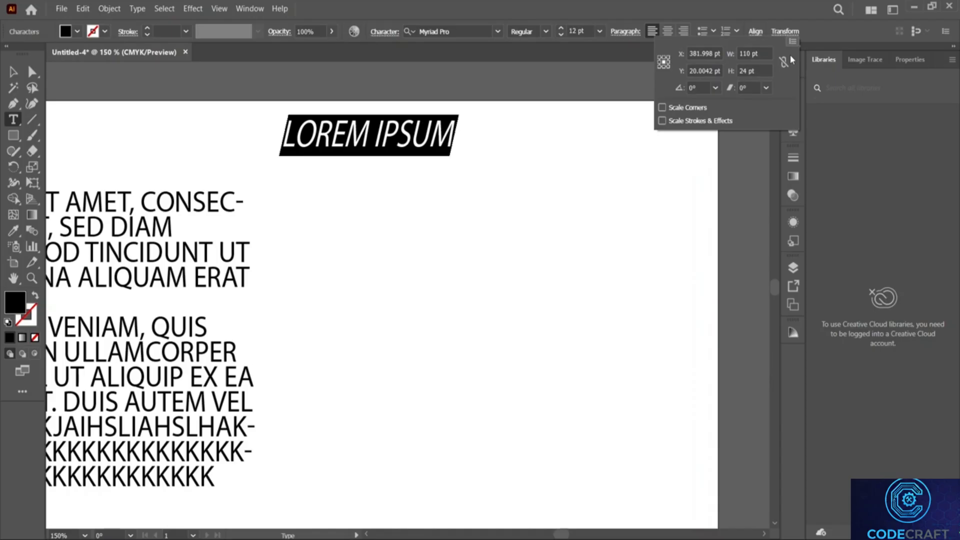
Step: Try Scale Strokes & Effects on and off, review the remaining transform options, and undo the stray conversion to area text
{"action": "left_click", "coordinate": [792, 41]}
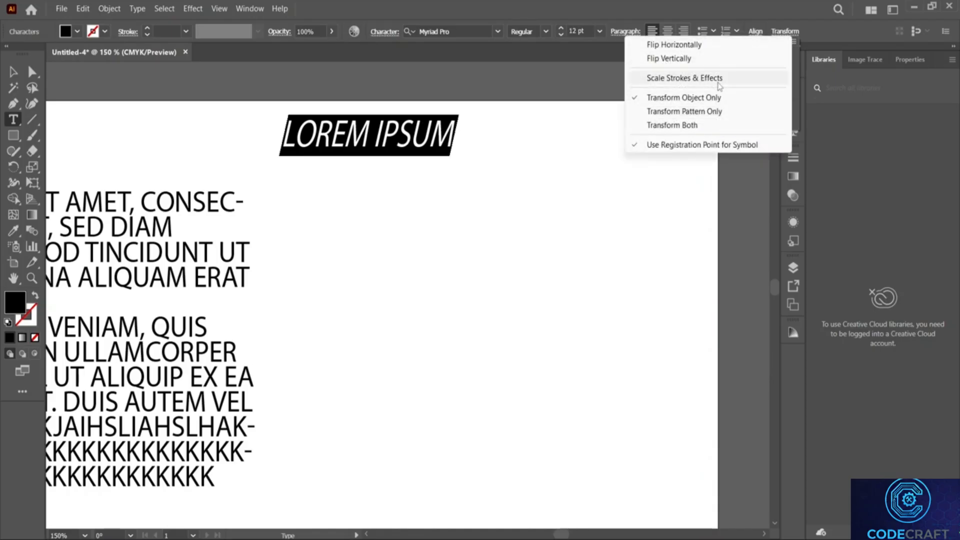
{"action": "left_click", "coordinate": [718, 82]}
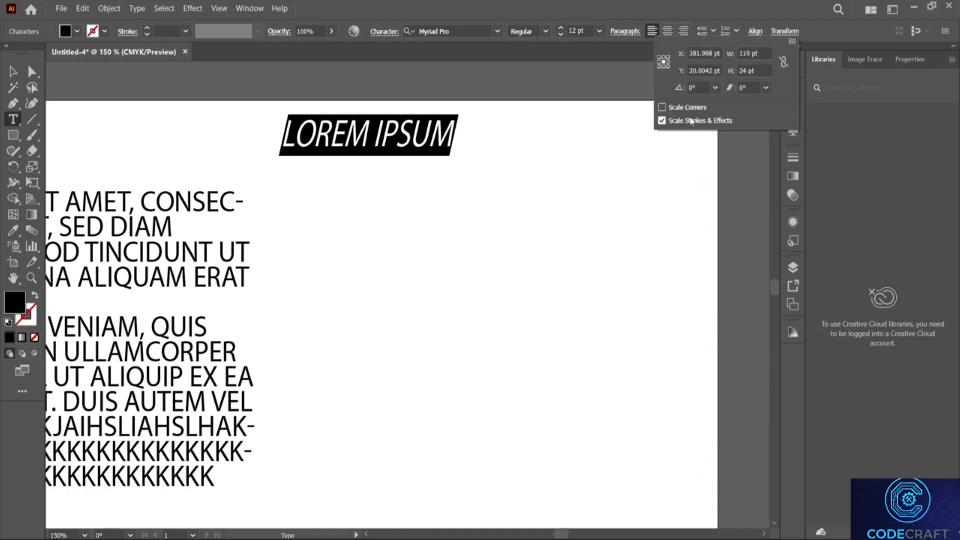
{"action": "left_click", "coordinate": [793, 42]}
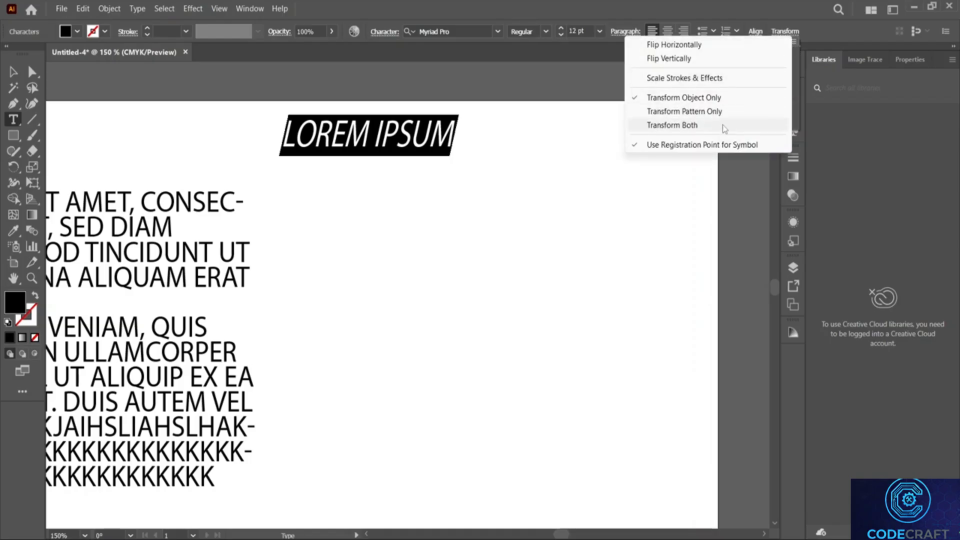
{"action": "left_click", "coordinate": [705, 211]}
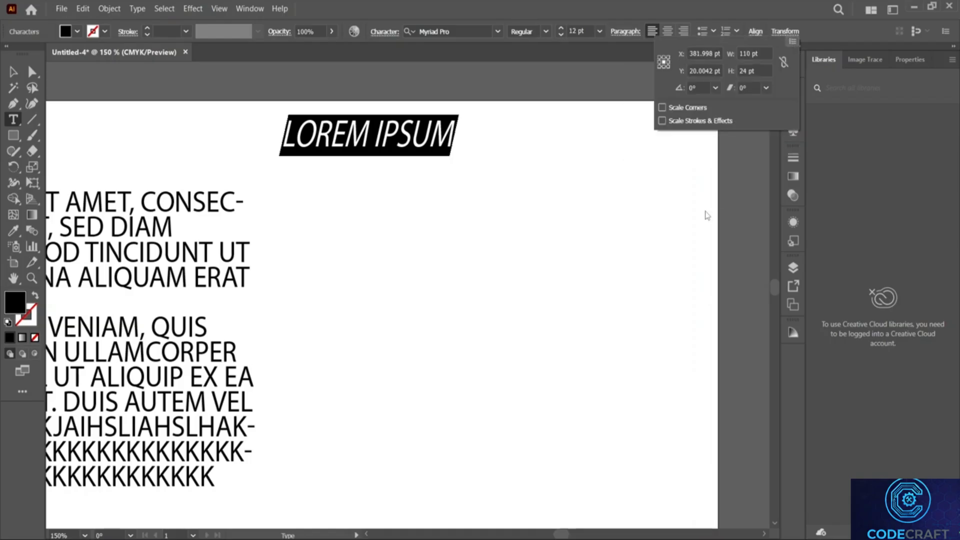
{"action": "left_click", "coordinate": [381, 146]}
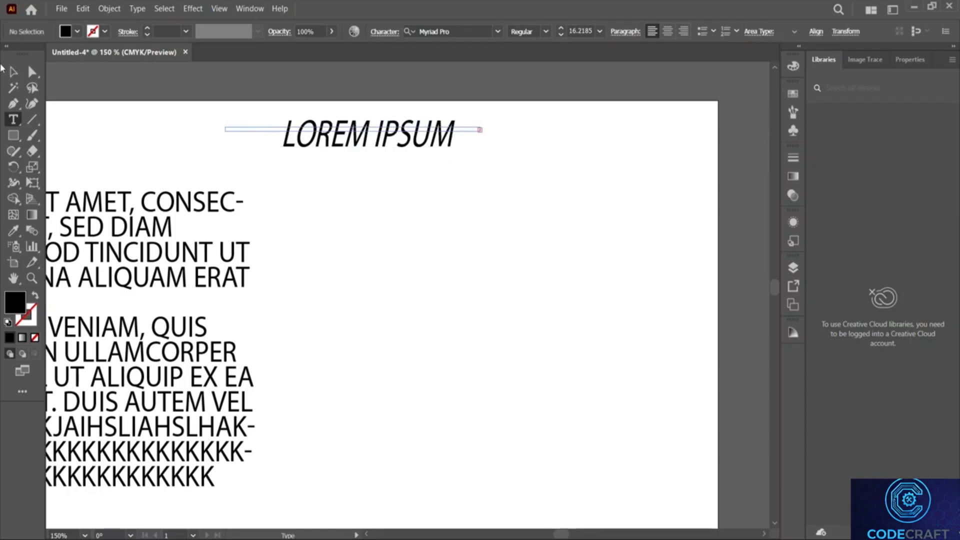
{"action": "key", "text": "ctrl+z"}
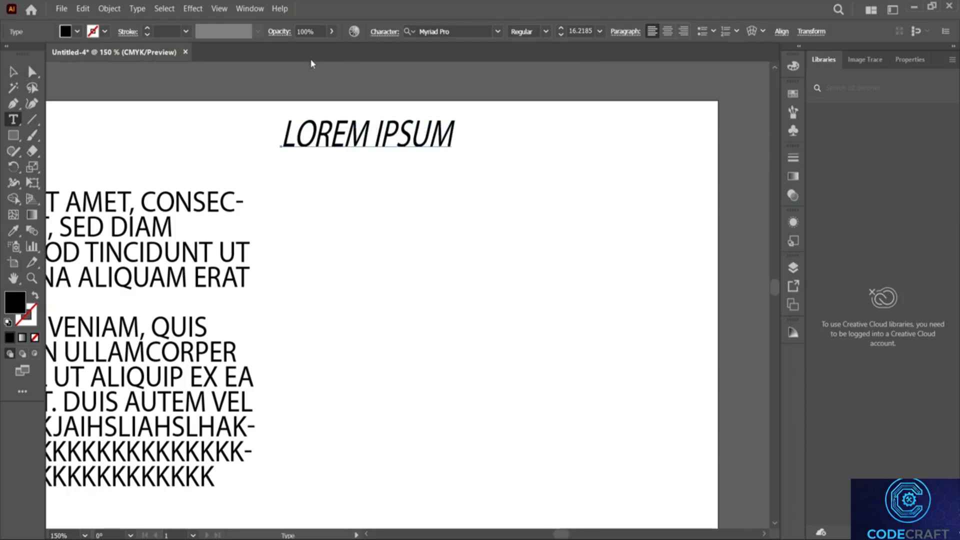
Step: Make a text wrap around the slanted LOREM IPSUM text object
{"action": "left_click", "coordinate": [12, 73]}
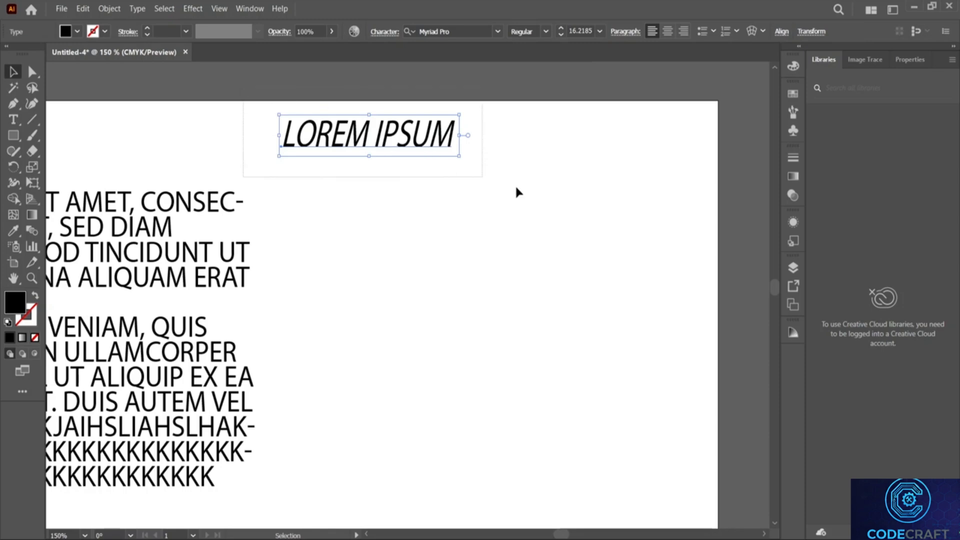
{"action": "left_click", "coordinate": [116, 9]}
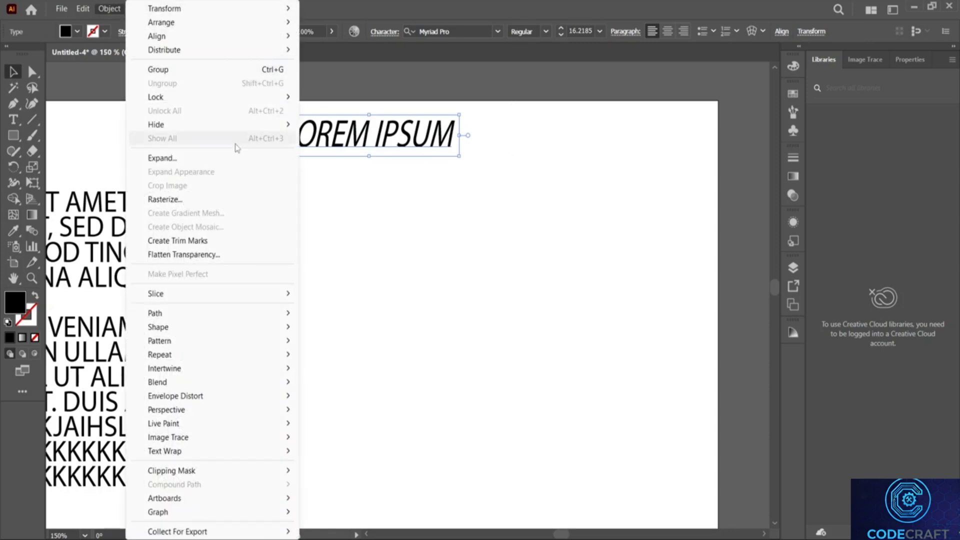
{"action": "mouse_move", "coordinate": [224, 455]}
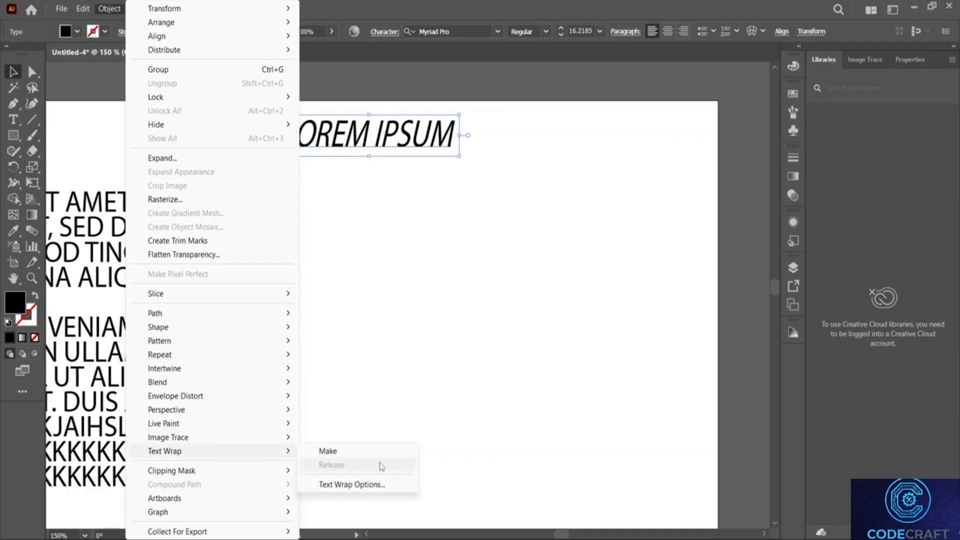
{"action": "left_click", "coordinate": [365, 452]}
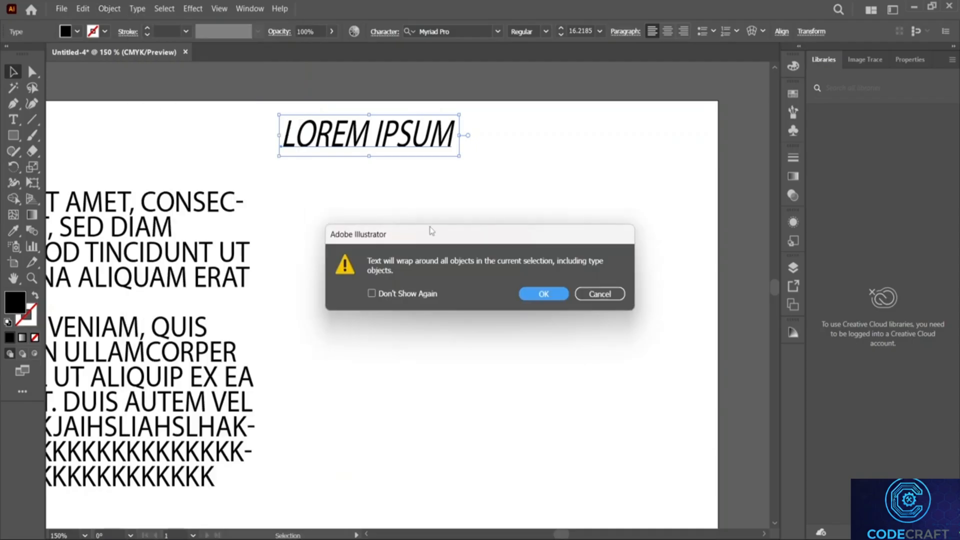
{"action": "left_click_drag", "start_coordinate": [423, 230], "coordinate": [524, 204]}
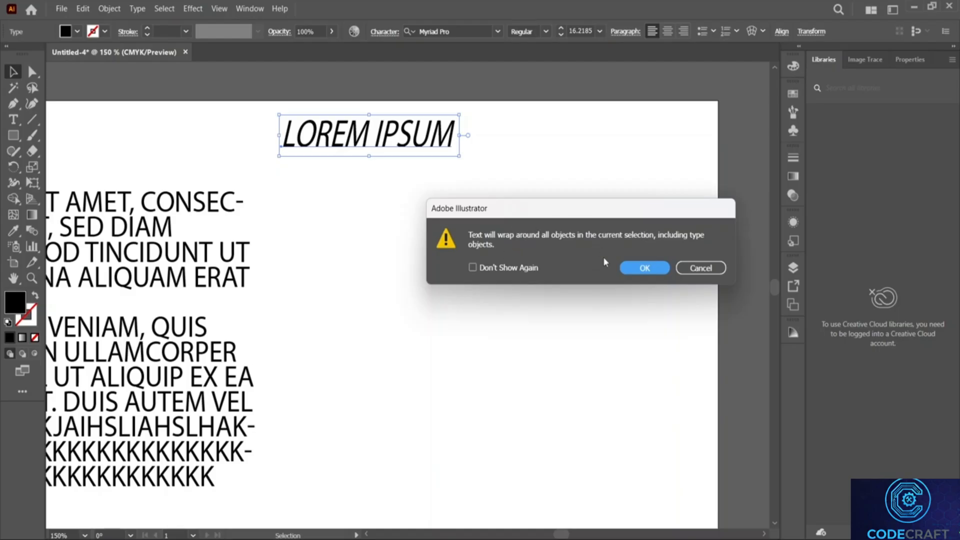
{"action": "left_click", "coordinate": [645, 268]}
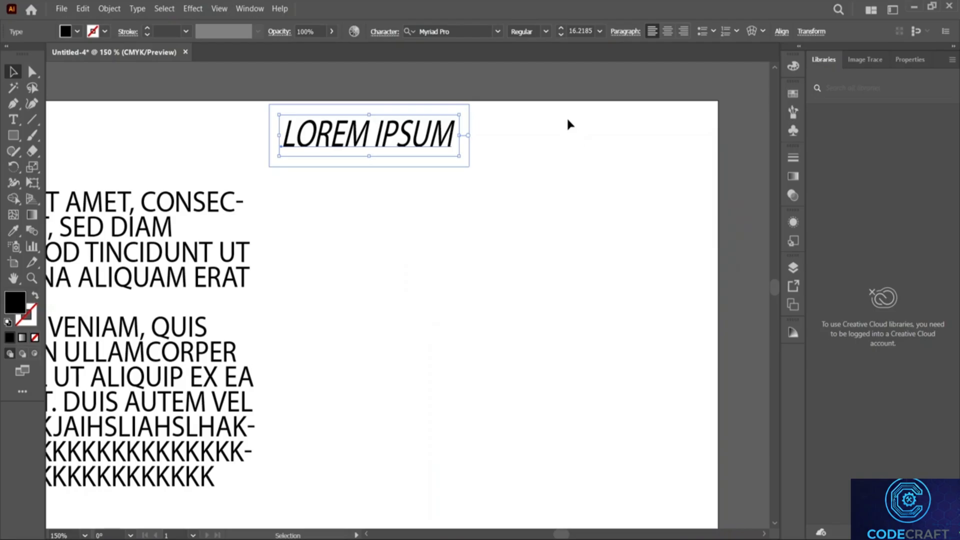
Step: Convert the slanted LOREM IPSUM text to outlines
{"action": "left_click", "coordinate": [120, 12]}
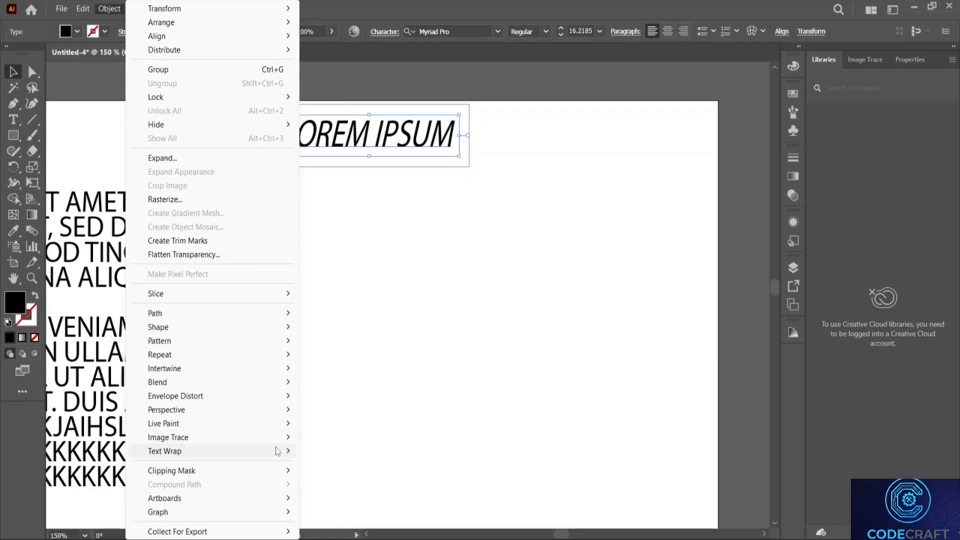
{"action": "left_click", "coordinate": [409, 161]}
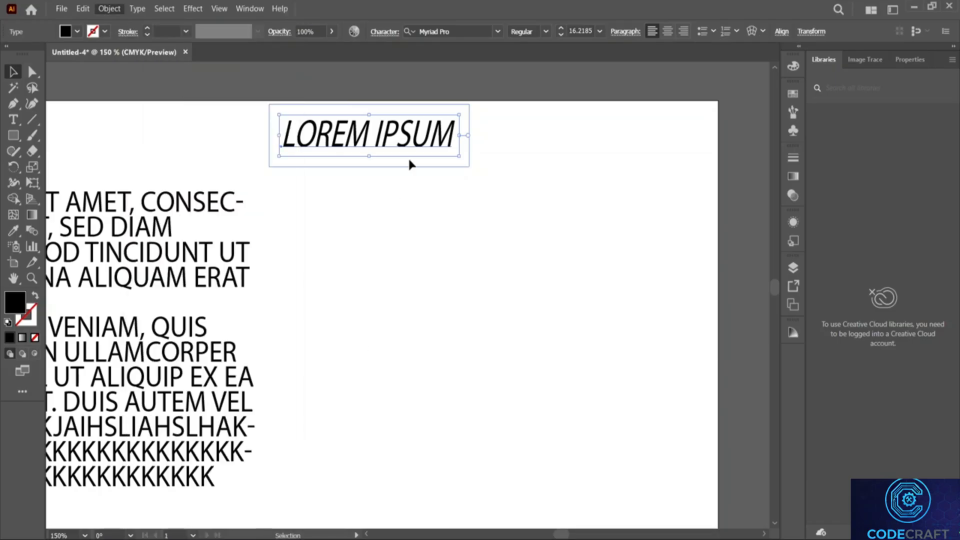
{"action": "left_click", "coordinate": [409, 137]}
{"action": "right_click", "coordinate": [411, 139]}
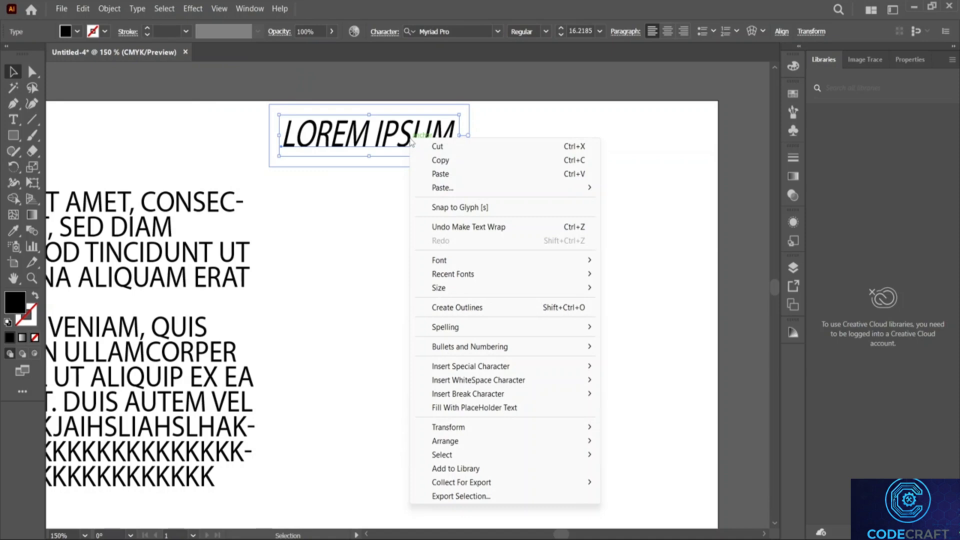
{"action": "left_click", "coordinate": [421, 307]}
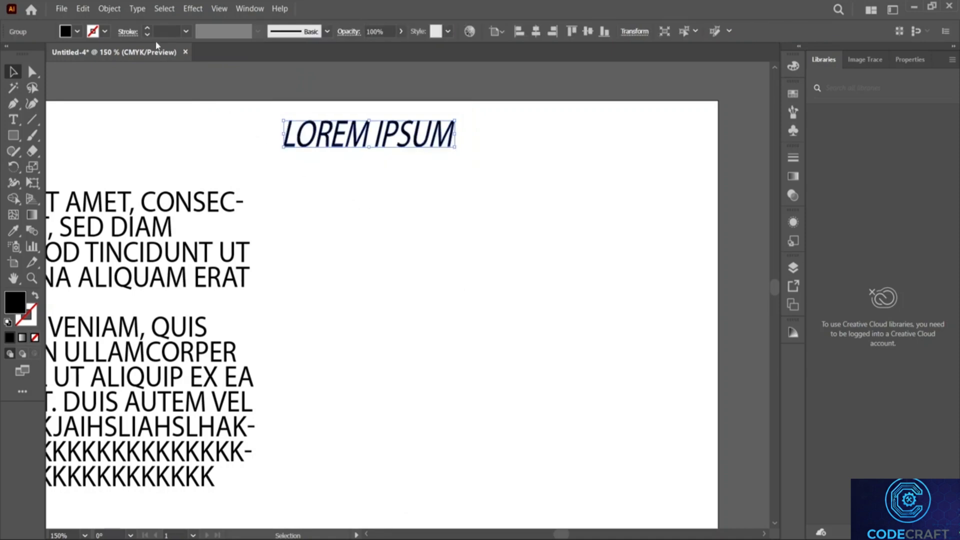
Step: Apply a text wrap to the LOREM IPSUM heading group and move it slightly down and to the right
{"action": "left_click", "coordinate": [110, 9]}
{"action": "mouse_move", "coordinate": [260, 451]}
{"action": "left_click", "coordinate": [327, 451]}
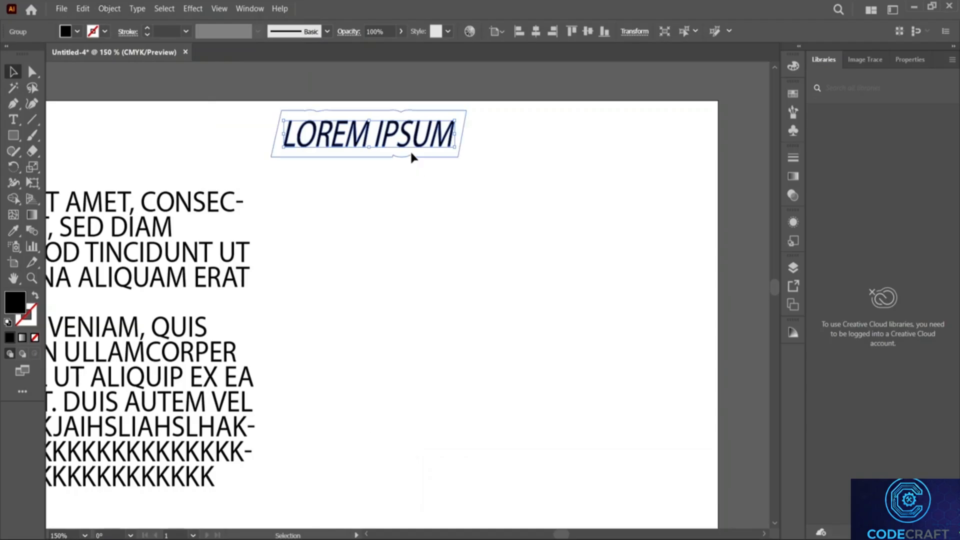
{"action": "left_click_drag", "start_coordinate": [442, 162], "coordinate": [506, 194]}
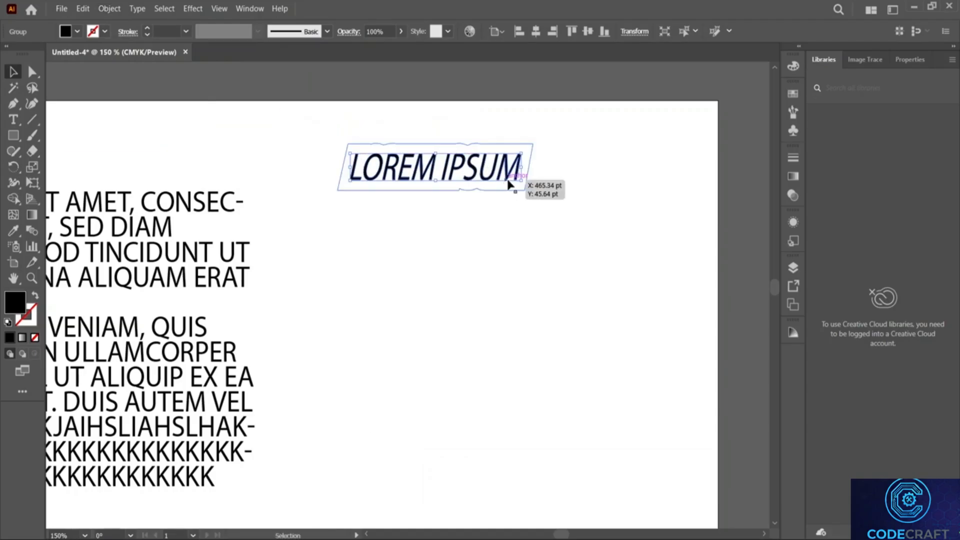
{"action": "double_click", "coordinate": [502, 179]}
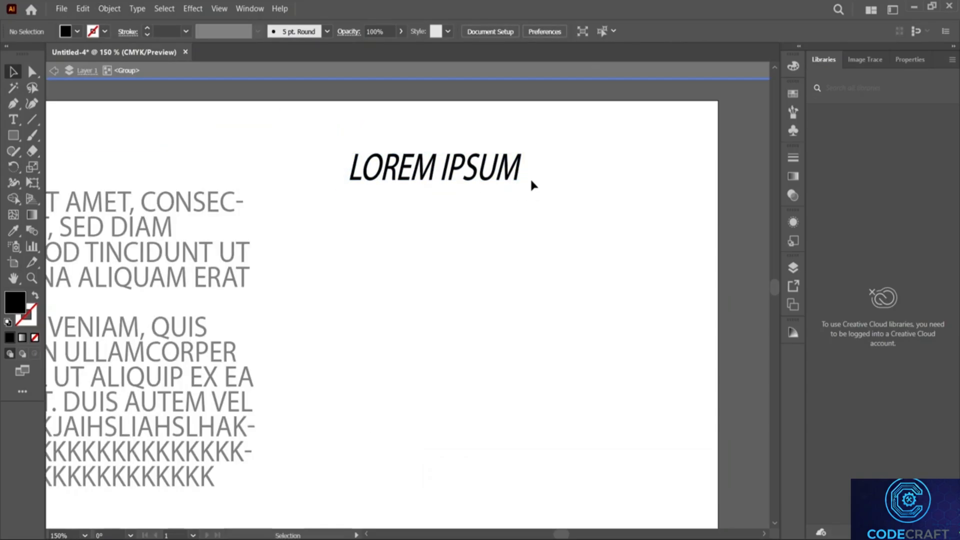
{"action": "key", "text": "Escape"}
Step: Start an Arc warp effect on the LOREM IPSUM group and move its options clear of the text
{"action": "left_click", "coordinate": [510, 170]}
{"action": "left_click", "coordinate": [192, 8]}
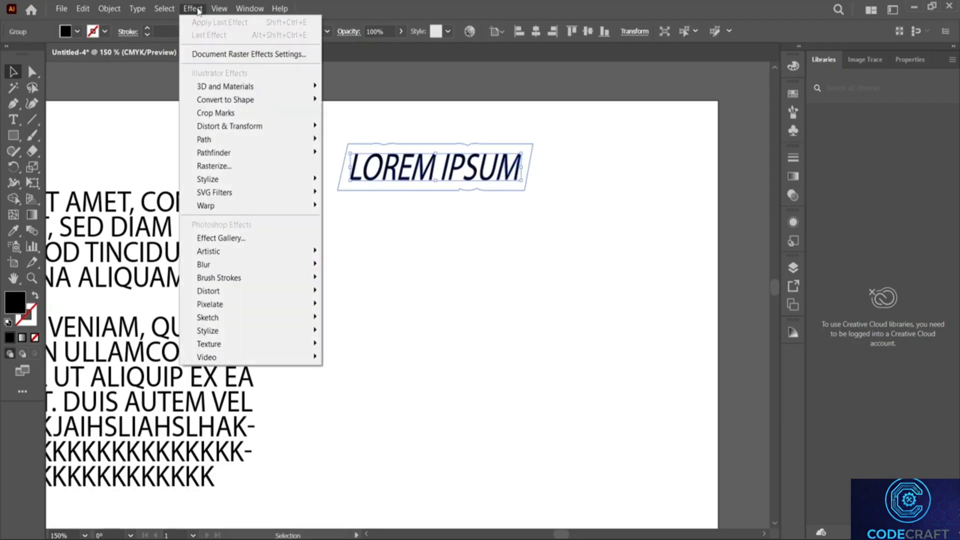
{"action": "mouse_move", "coordinate": [302, 209]}
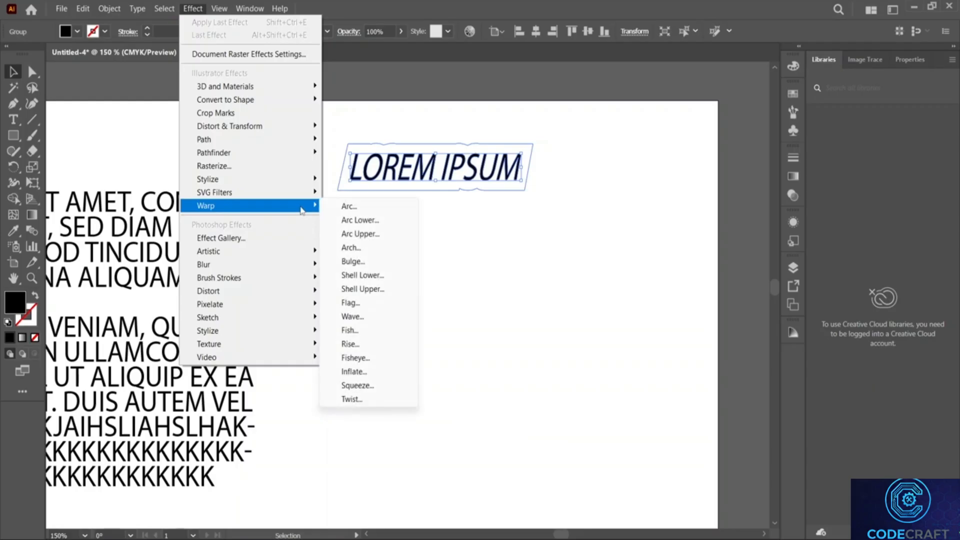
{"action": "left_click", "coordinate": [349, 207]}
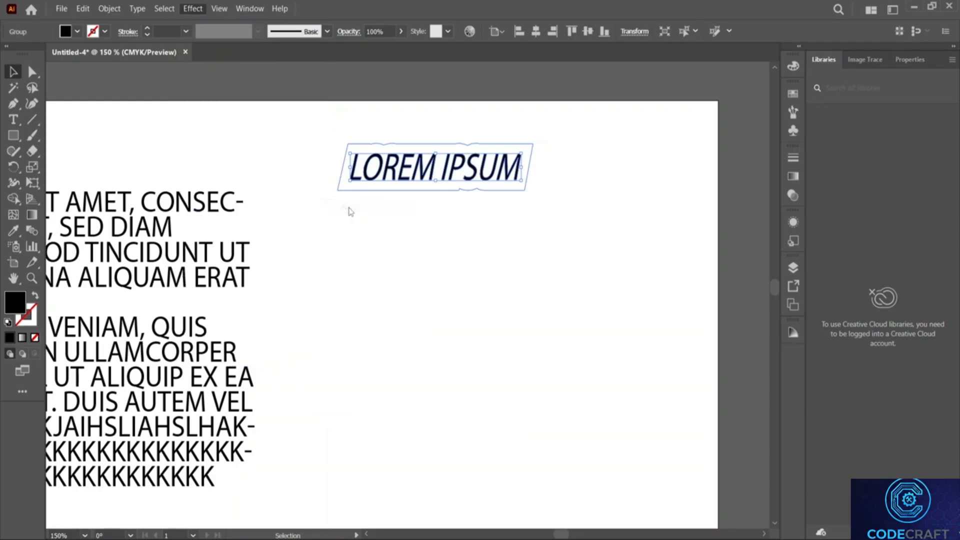
{"action": "left_click_drag", "start_coordinate": [493, 179], "coordinate": [743, 136]}
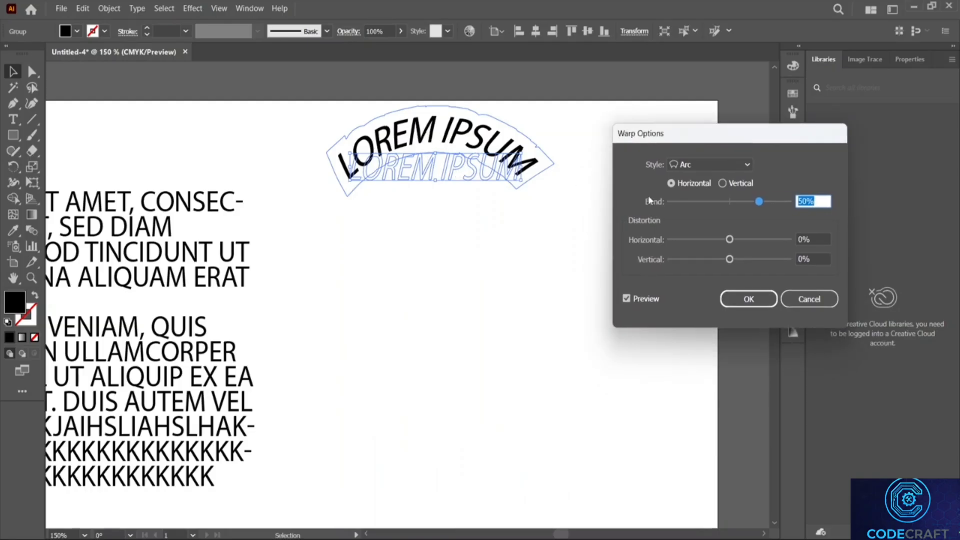
Step: Try the Arc Upper, Shell Lower, Shell Upper, Wave, Rise, FishEye and Squeeze warp styles on the heading
{"action": "left_click", "coordinate": [741, 167]}
{"action": "left_click", "coordinate": [727, 179]}
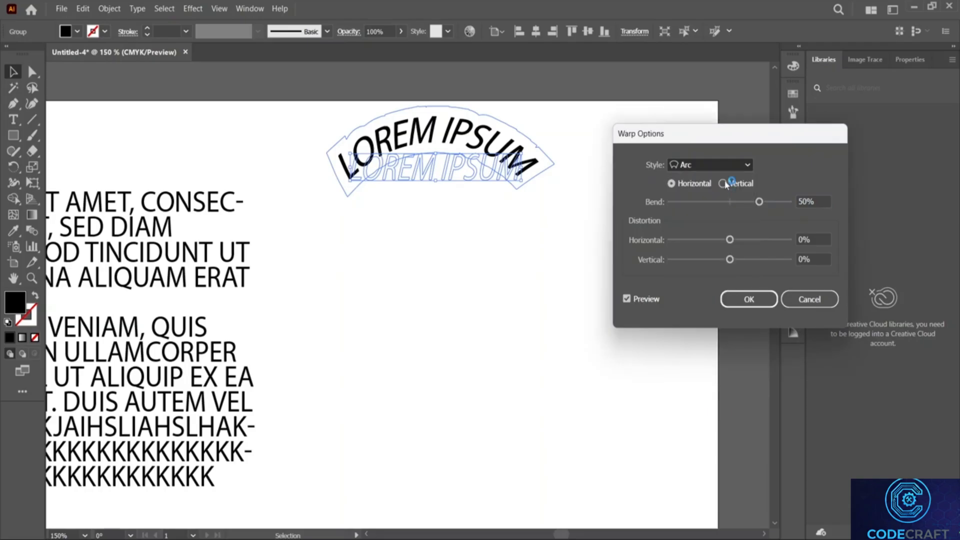
{"action": "left_click", "coordinate": [730, 166]}
{"action": "left_click", "coordinate": [709, 209]}
{"action": "left_click", "coordinate": [737, 166]}
{"action": "left_click", "coordinate": [702, 226]}
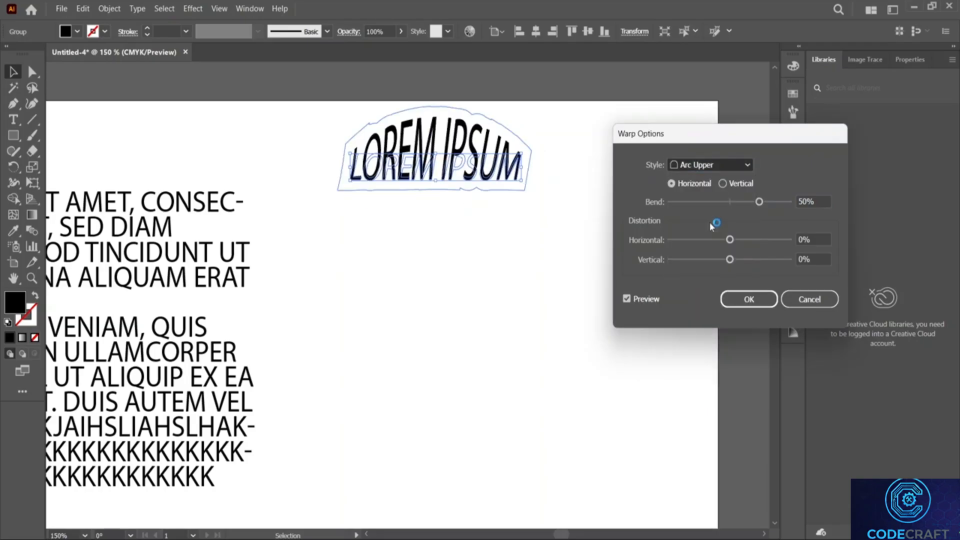
{"action": "left_click", "coordinate": [723, 167]}
{"action": "left_click", "coordinate": [706, 253]}
{"action": "left_click", "coordinate": [720, 165]}
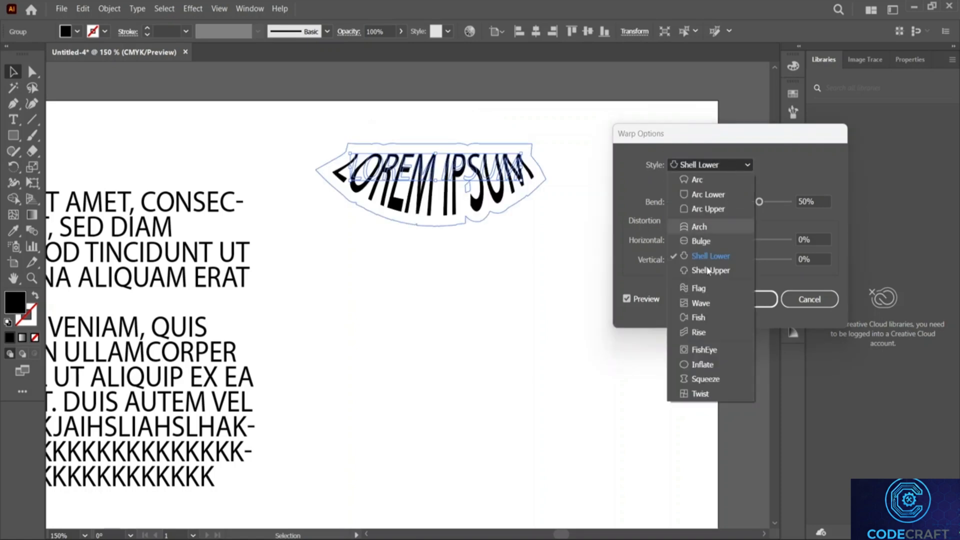
{"action": "left_click", "coordinate": [708, 270]}
{"action": "left_click", "coordinate": [724, 161]}
{"action": "left_click", "coordinate": [717, 299]}
{"action": "left_click", "coordinate": [717, 170]}
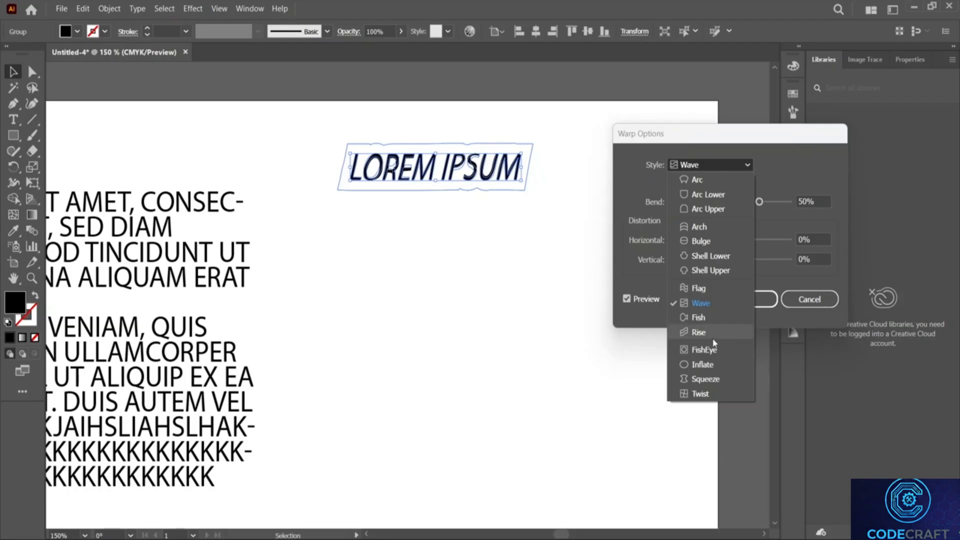
{"action": "left_click", "coordinate": [712, 339]}
{"action": "left_click", "coordinate": [733, 169]}
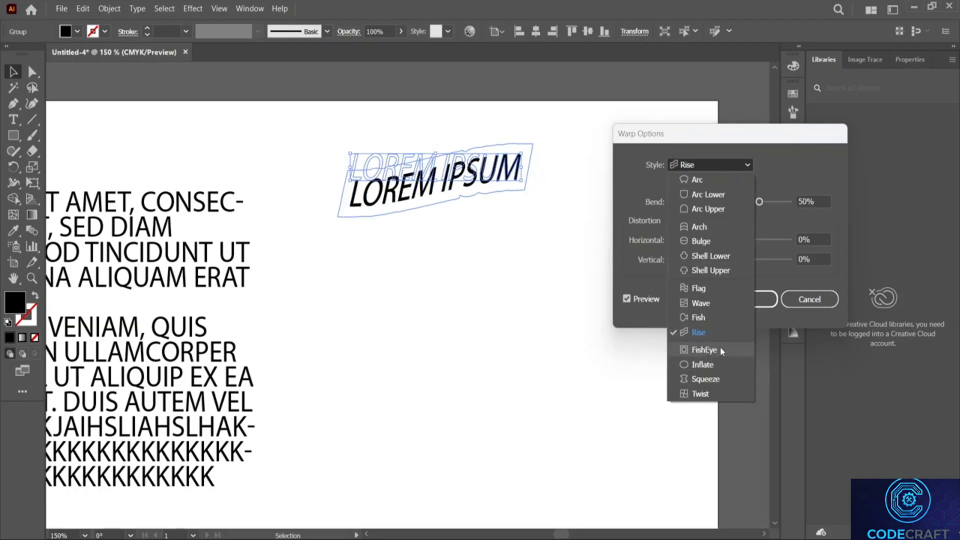
{"action": "left_click", "coordinate": [720, 346]}
{"action": "left_click", "coordinate": [725, 169]}
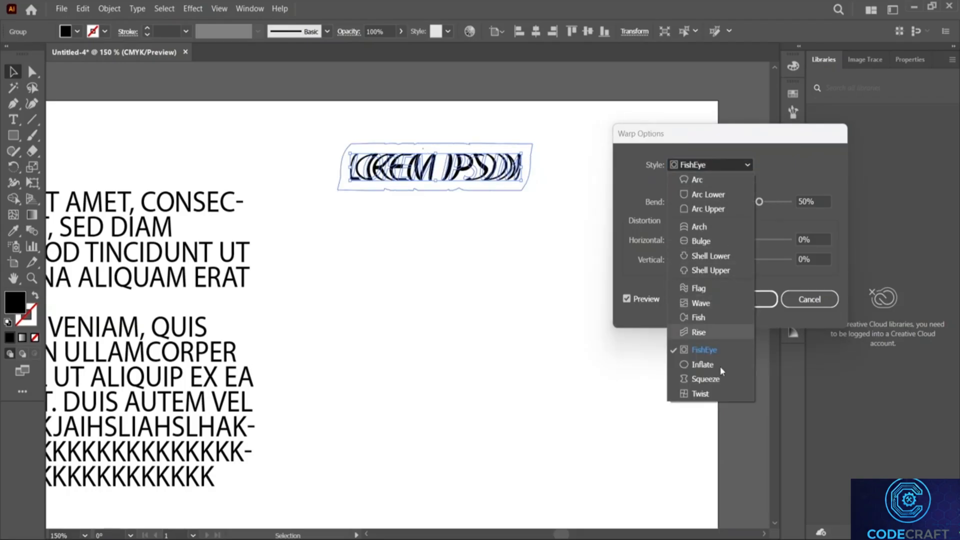
{"action": "left_click", "coordinate": [713, 379]}
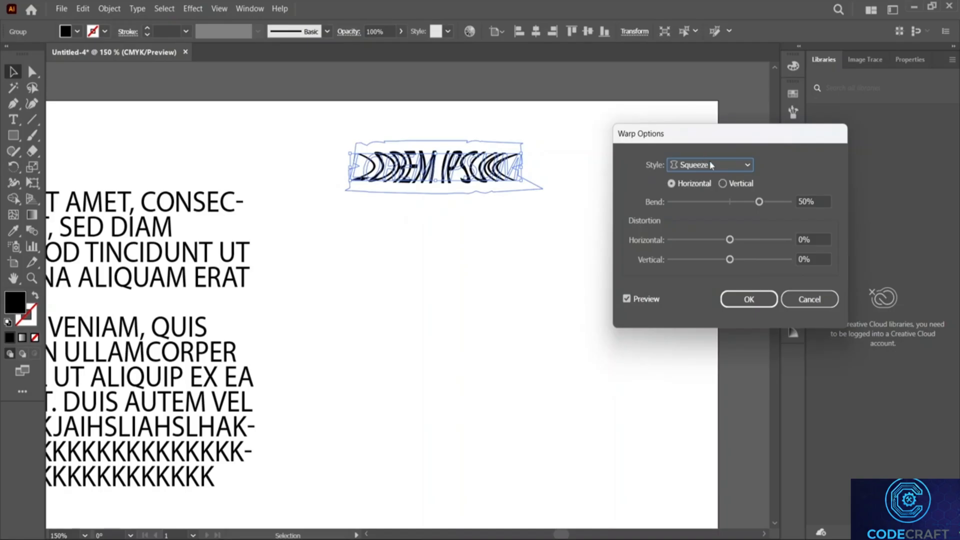
Step: Apply the horizontal Arc warp with 50% bend and move the arched heading down and to the right
{"action": "left_click", "coordinate": [707, 163]}
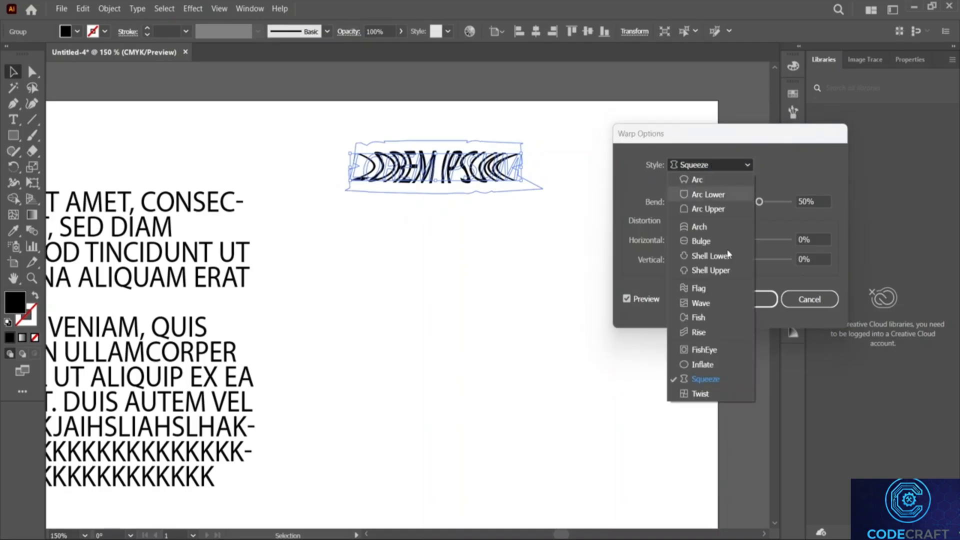
{"action": "left_click", "coordinate": [702, 181]}
{"action": "left_click", "coordinate": [748, 299]}
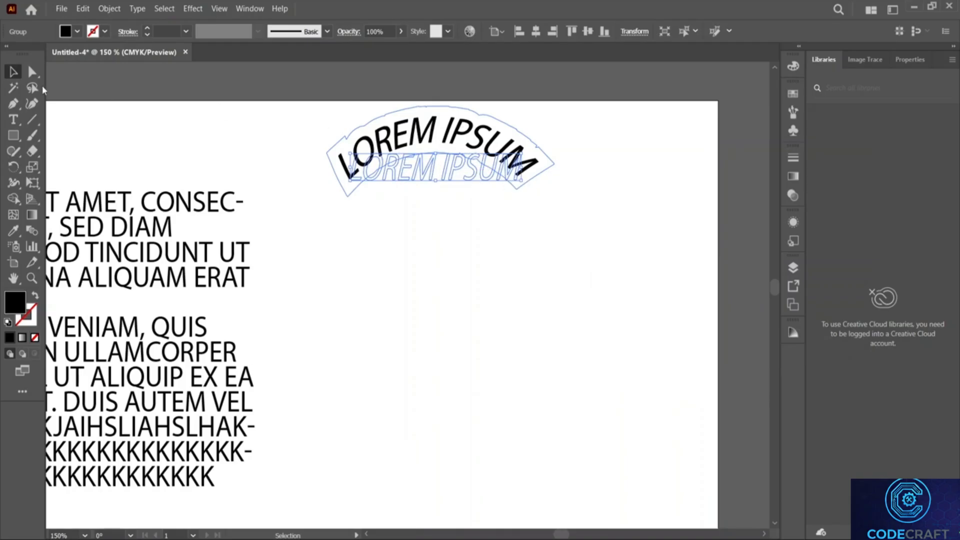
{"action": "left_click_drag", "start_coordinate": [505, 165], "coordinate": [542, 323]}
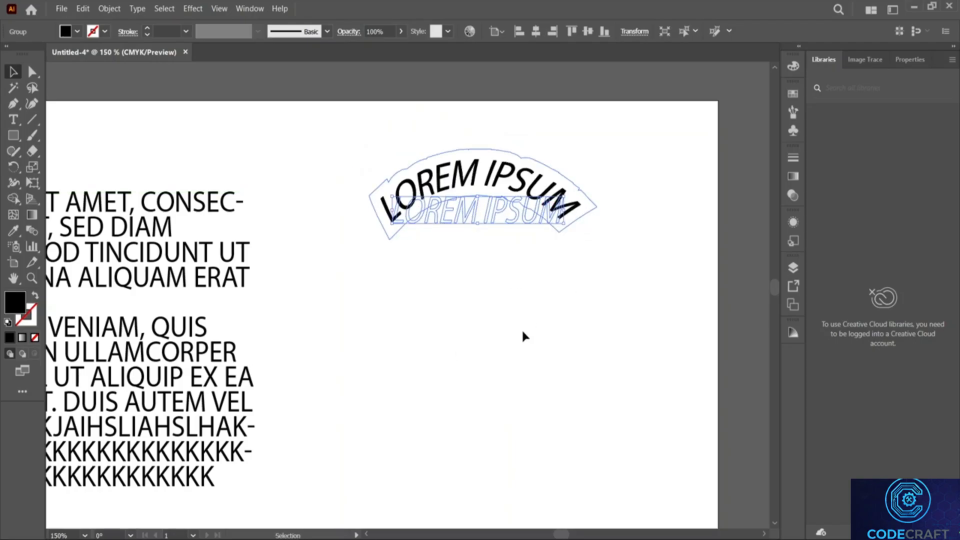
{"action": "left_click", "coordinate": [523, 372]}
Step: Draw a rectangle about 147 by 41 pt below the arched heading
{"action": "key", "text": "m"}
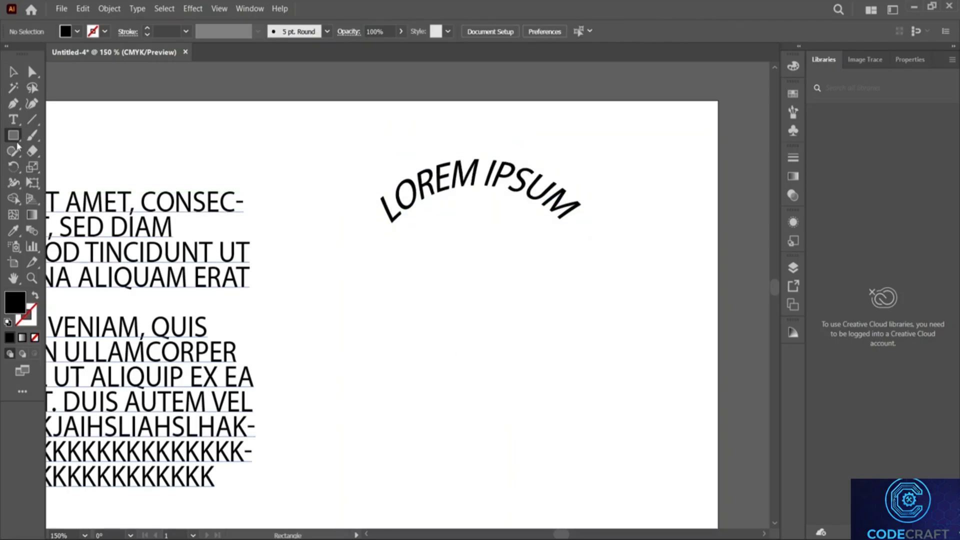
{"action": "left_click_drag", "start_coordinate": [392, 267], "coordinate": [633, 338]}
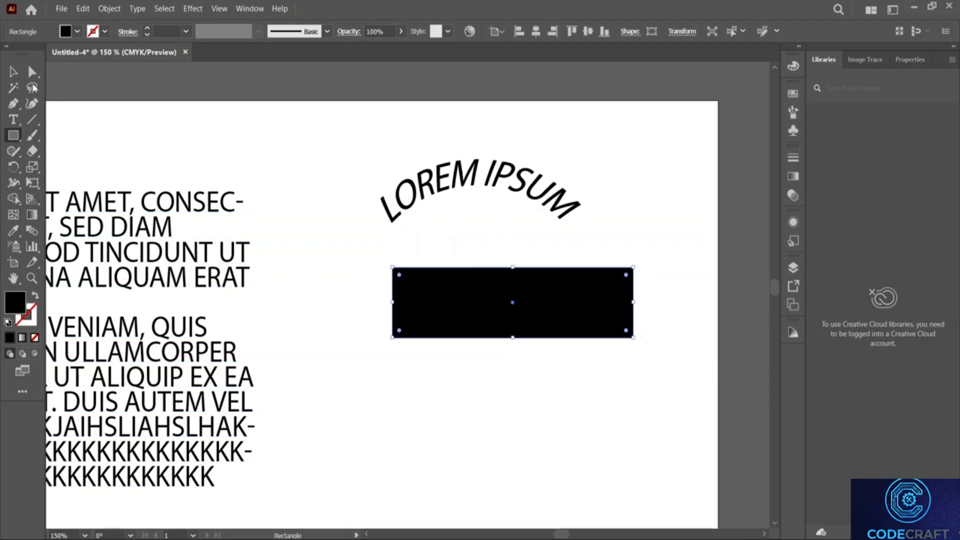
{"action": "left_click", "coordinate": [8, 75]}
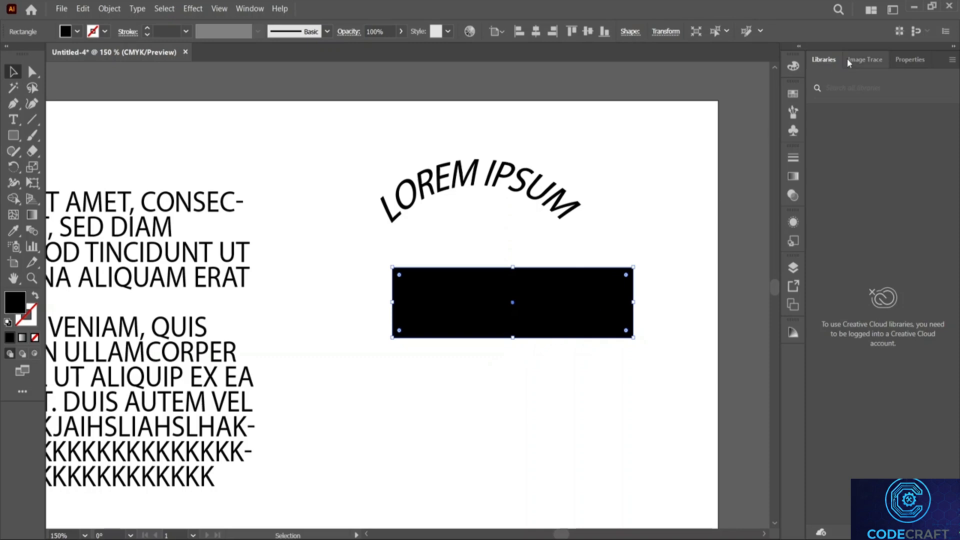
Step: Set the rectangle's fill to None
{"action": "left_click", "coordinate": [898, 66]}
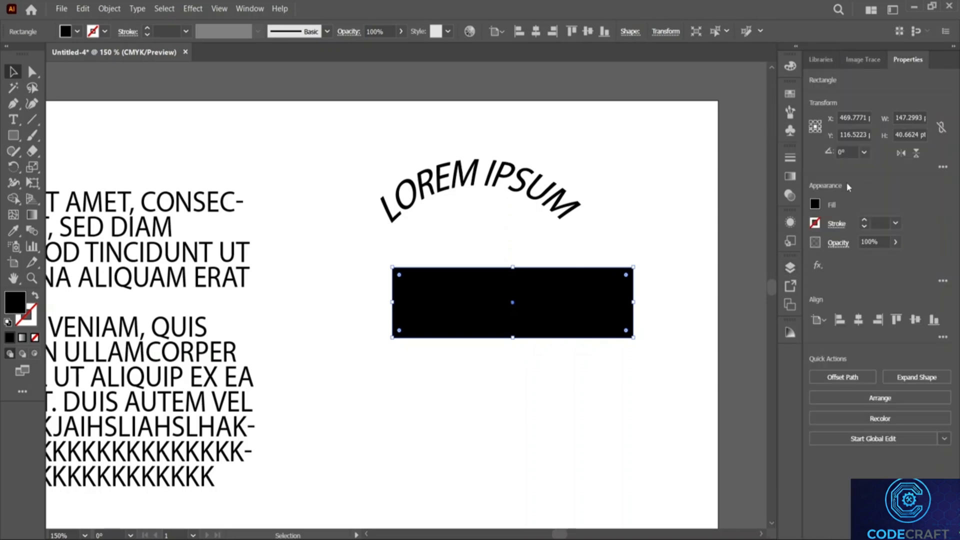
{"action": "left_click", "coordinate": [815, 204]}
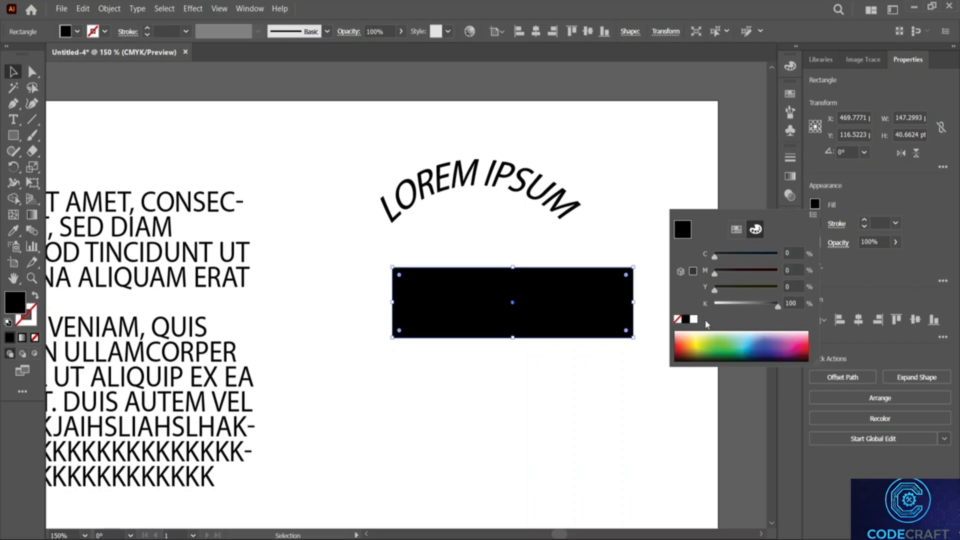
{"action": "left_click", "coordinate": [678, 319]}
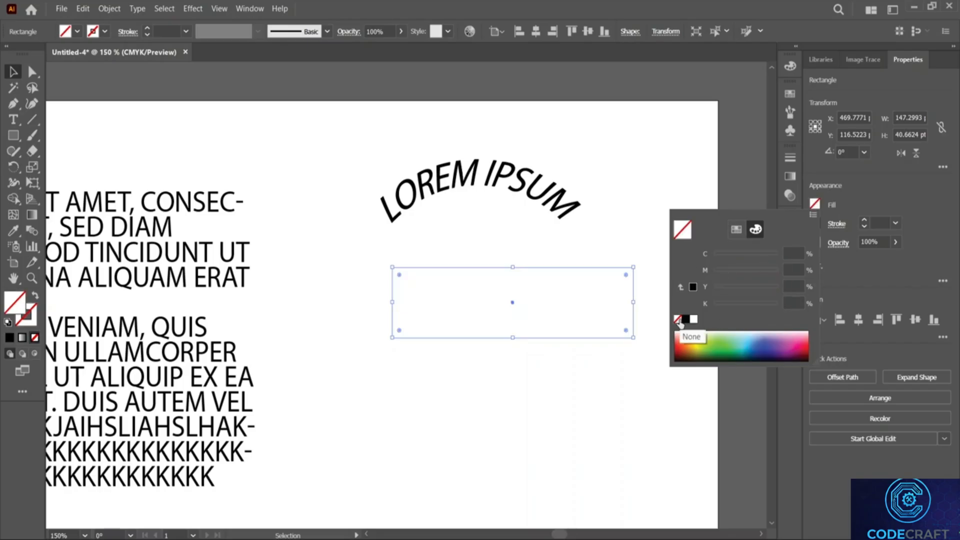
{"action": "left_click", "coordinate": [849, 211]}
Step: Give the rectangle a near-black green stroke with a weight of 2 pt
{"action": "left_click", "coordinate": [815, 223]}
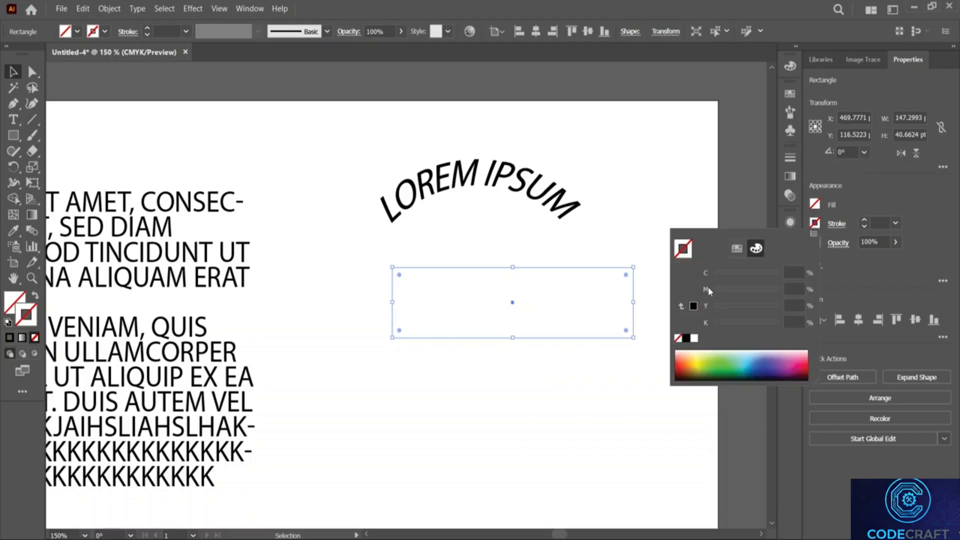
{"action": "left_click", "coordinate": [717, 374]}
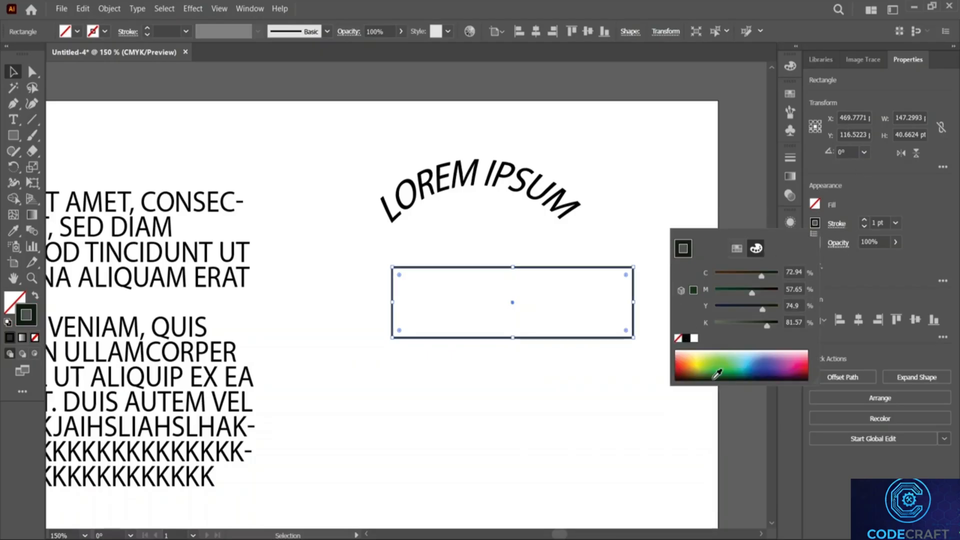
{"action": "left_click", "coordinate": [855, 195]}
{"action": "double_click", "coordinate": [879, 222]}
{"action": "type", "text": "3"}
{"action": "key", "text": "Return"}
{"action": "scroll", "coordinate": [880, 220], "scroll_direction": "down", "scroll_amount": 1}
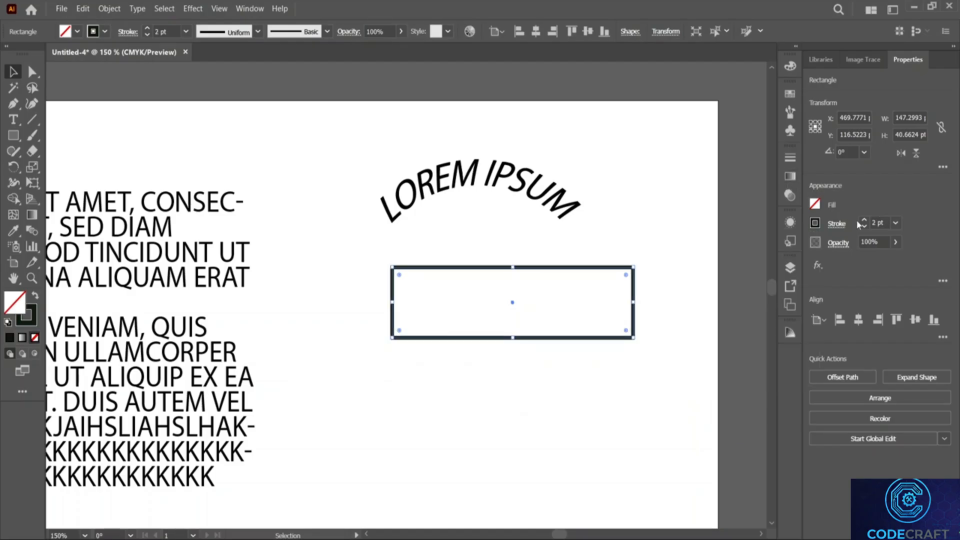
Step: Resize the rectangle to about 123 pt wide and place it beneath the arched heading
{"action": "mouse_move", "coordinate": [390, 301]}
{"action": "left_mouse_down"}
{"action": "mouse_move", "coordinate": [349, 301]}
{"action": "mouse_move", "coordinate": [395, 304]}
{"action": "mouse_move", "coordinate": [385, 303]}
{"action": "left_mouse_up"}
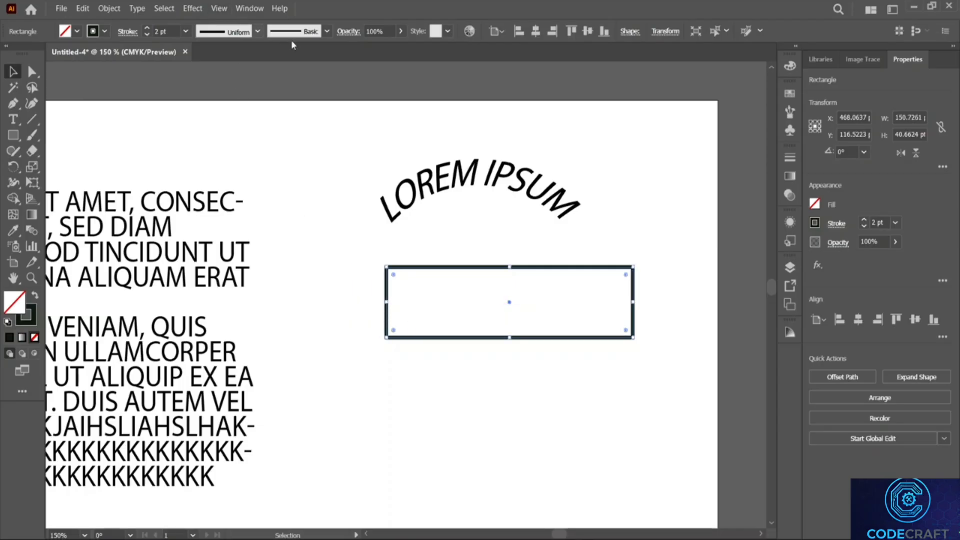
{"action": "left_click_drag", "start_coordinate": [492, 269], "coordinate": [456, 229]}
{"action": "left_click_drag", "start_coordinate": [508, 299], "coordinate": [476, 192]}
{"action": "left_click_drag", "start_coordinate": [352, 190], "coordinate": [397, 190]}
{"action": "left_click_drag", "start_coordinate": [525, 156], "coordinate": [497, 284]}
{"action": "left_click", "coordinate": [665, 32]}
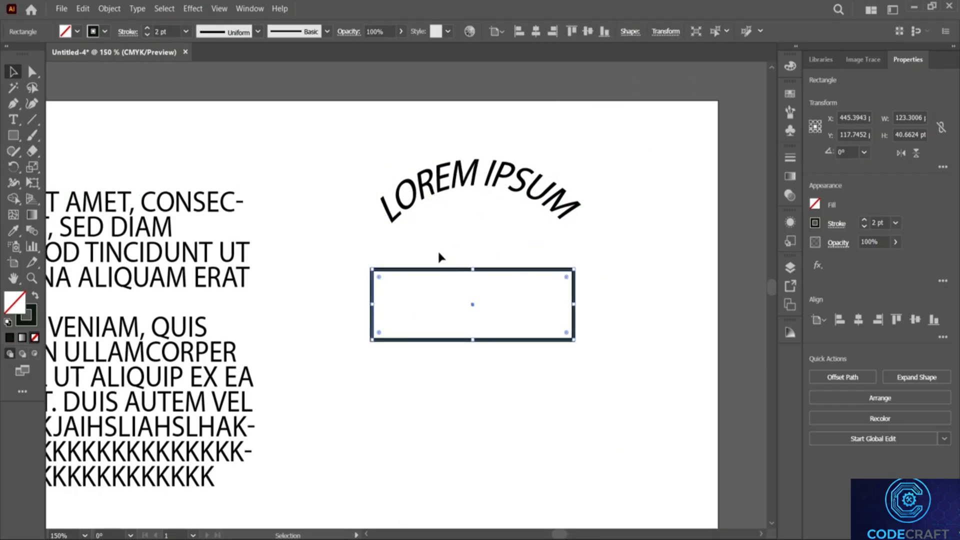
Step: Apply a horizontal Arc warp to the rectangle with 57% bend, 2% horizontal and -1% vertical distortion
{"action": "left_click", "coordinate": [204, 9]}
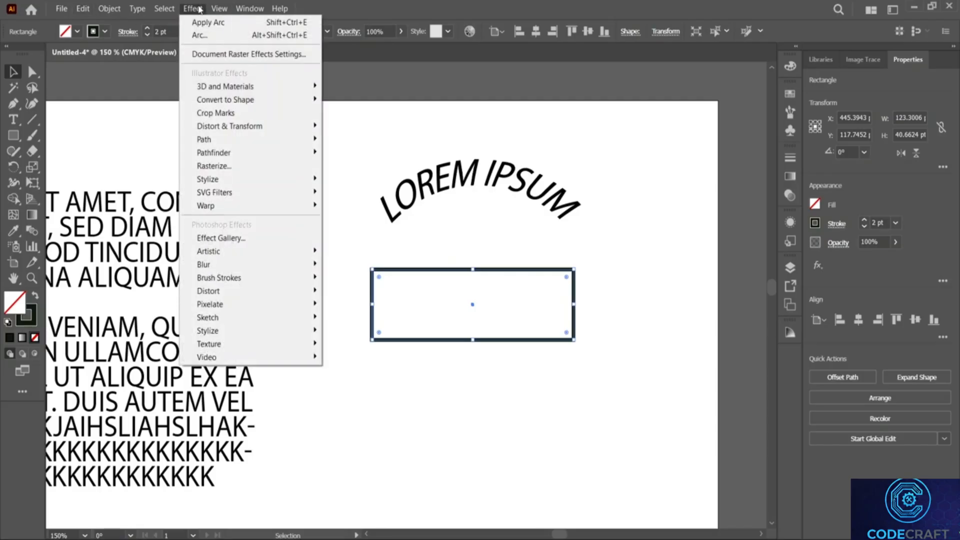
{"action": "mouse_move", "coordinate": [214, 10]}
{"action": "mouse_move", "coordinate": [240, 205]}
{"action": "left_click", "coordinate": [349, 206]}
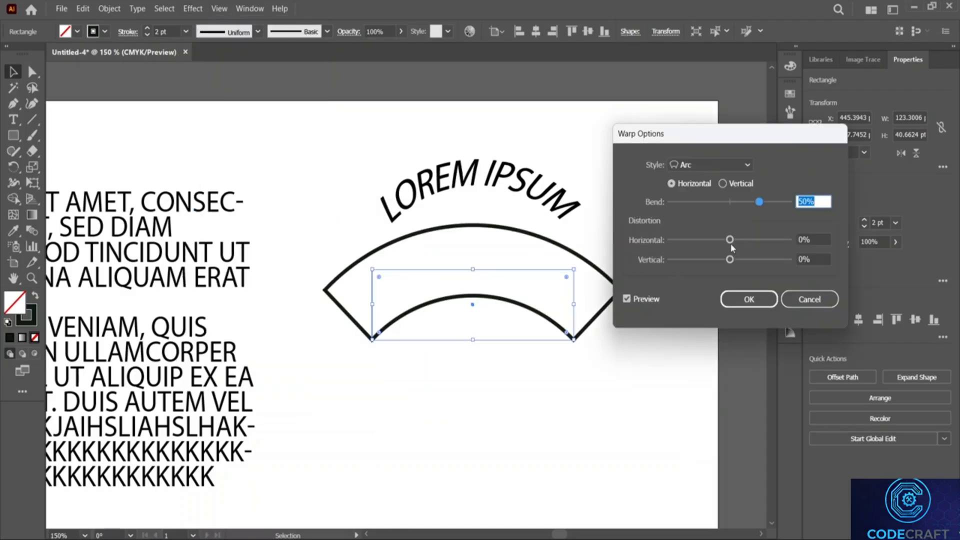
{"action": "mouse_move", "coordinate": [759, 202]}
{"action": "left_mouse_down"}
{"action": "mouse_move", "coordinate": [729, 204]}
{"action": "mouse_move", "coordinate": [765, 203]}
{"action": "left_mouse_up"}
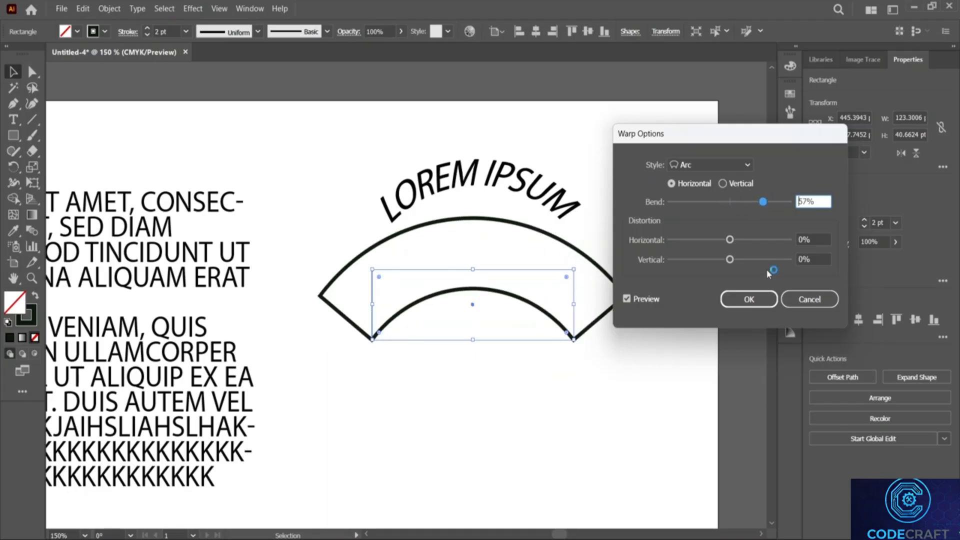
{"action": "mouse_move", "coordinate": [730, 240]}
{"action": "left_mouse_down"}
{"action": "mouse_move", "coordinate": [713, 245]}
{"action": "mouse_move", "coordinate": [740, 244]}
{"action": "mouse_move", "coordinate": [742, 262]}
{"action": "mouse_move", "coordinate": [694, 266]}
{"action": "mouse_move", "coordinate": [757, 260]}
{"action": "mouse_move", "coordinate": [697, 258]}
{"action": "mouse_move", "coordinate": [785, 266]}
{"action": "mouse_move", "coordinate": [695, 261]}
{"action": "mouse_move", "coordinate": [731, 261]}
{"action": "mouse_move", "coordinate": [730, 241]}
{"action": "left_mouse_up"}
{"action": "left_click", "coordinate": [748, 299]}
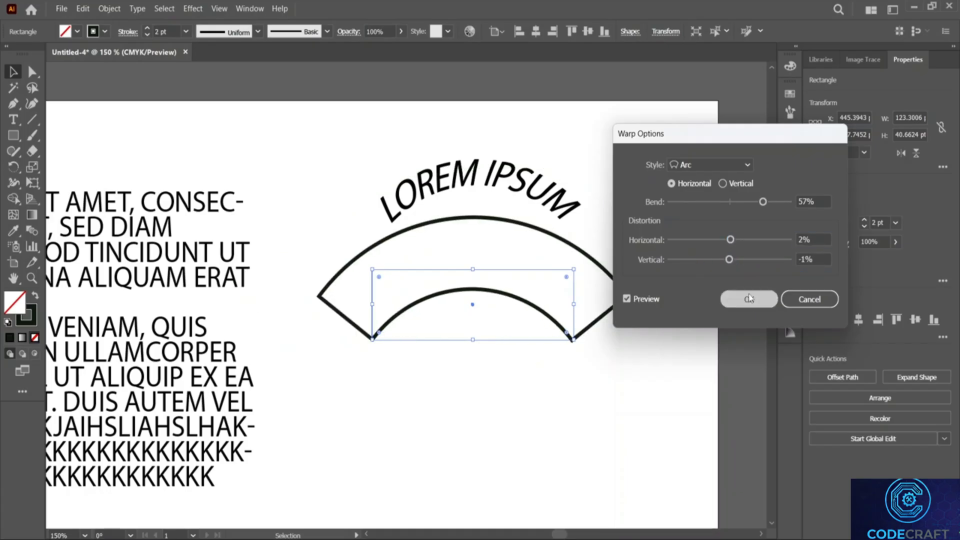
Step: Move the arched frame up so it surrounds the LOREM IPSUM heading, and deselect it
{"action": "left_click_drag", "start_coordinate": [558, 277], "coordinate": [610, 200]}
{"action": "left_click", "coordinate": [615, 342]}
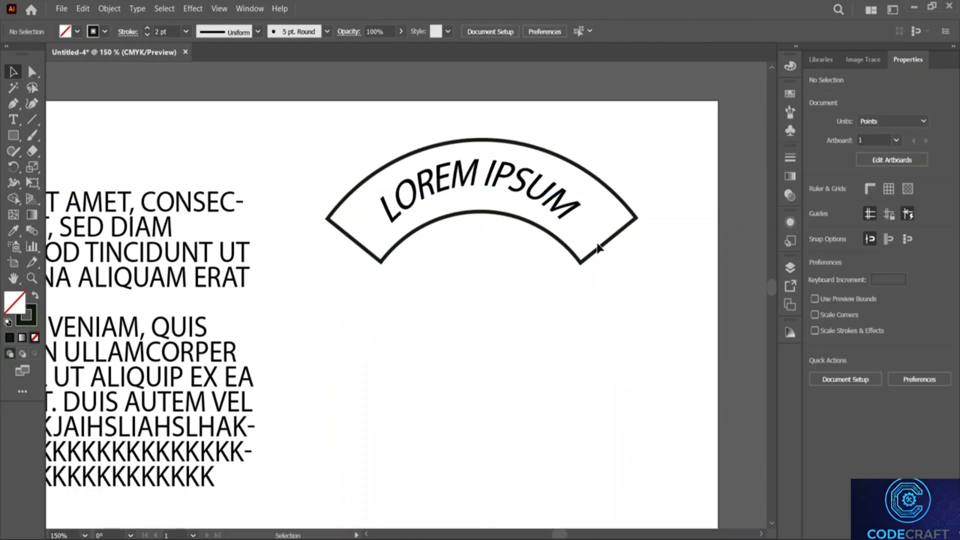
Step: Bring the arched LOREM IPSUM heading to the front of the arched frame
{"action": "left_click", "coordinate": [563, 205]}
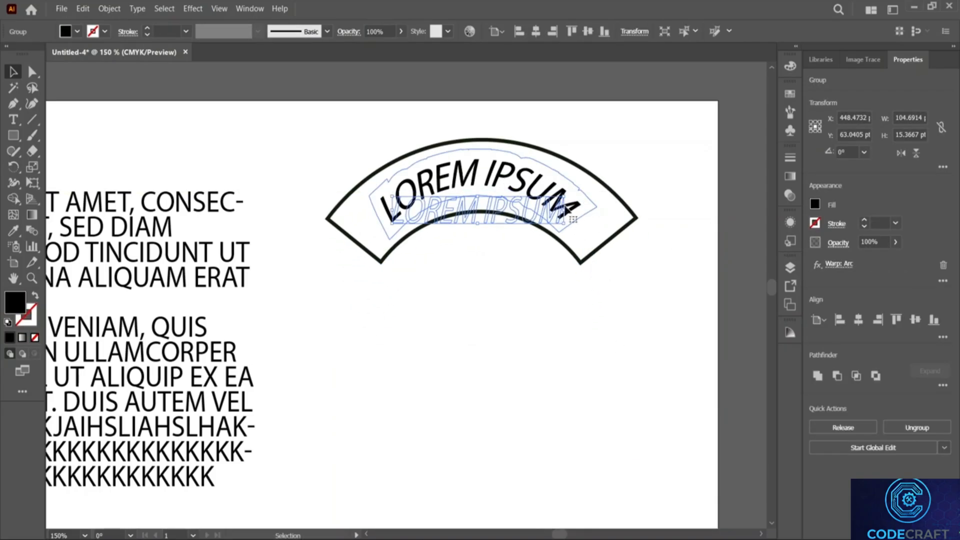
{"action": "right_click", "coordinate": [565, 211]}
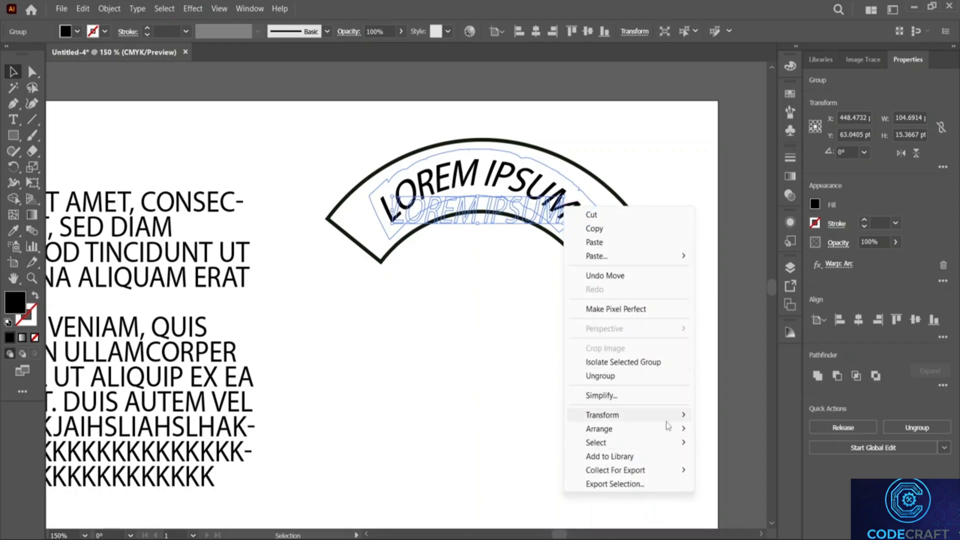
{"action": "mouse_move", "coordinate": [675, 429]}
{"action": "left_click", "coordinate": [720, 426]}
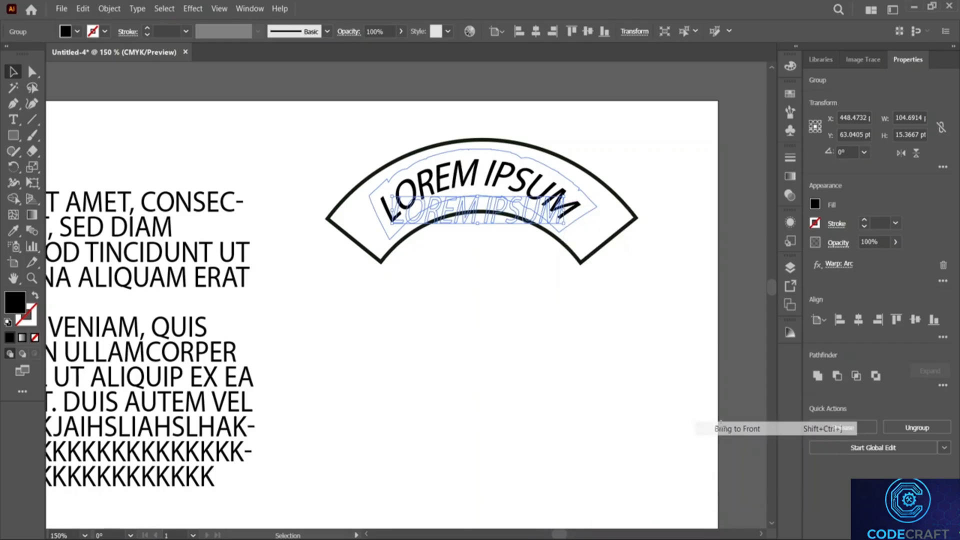
Step: Fill the arched frame behind the heading with pale yellow and deselect it
{"action": "left_click", "coordinate": [581, 263]}
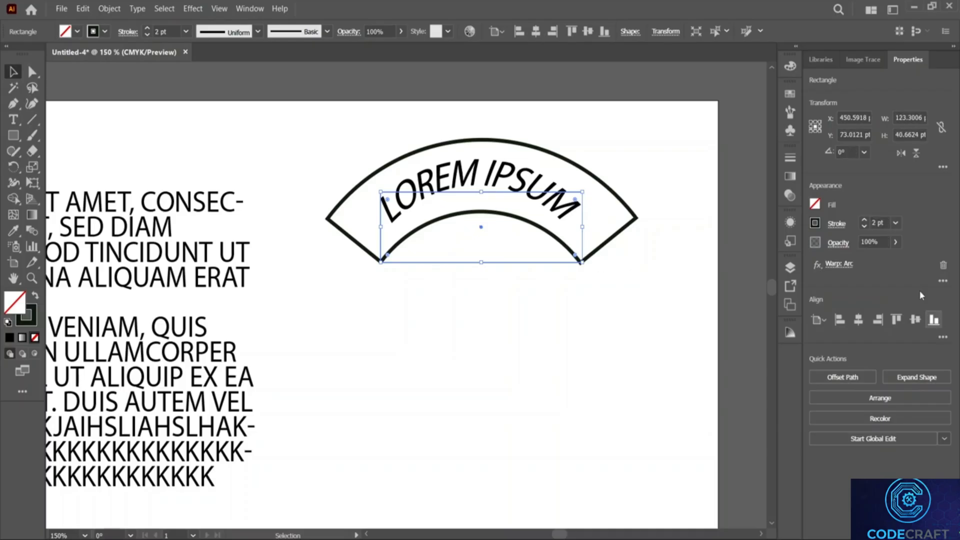
{"action": "left_click", "coordinate": [815, 205]}
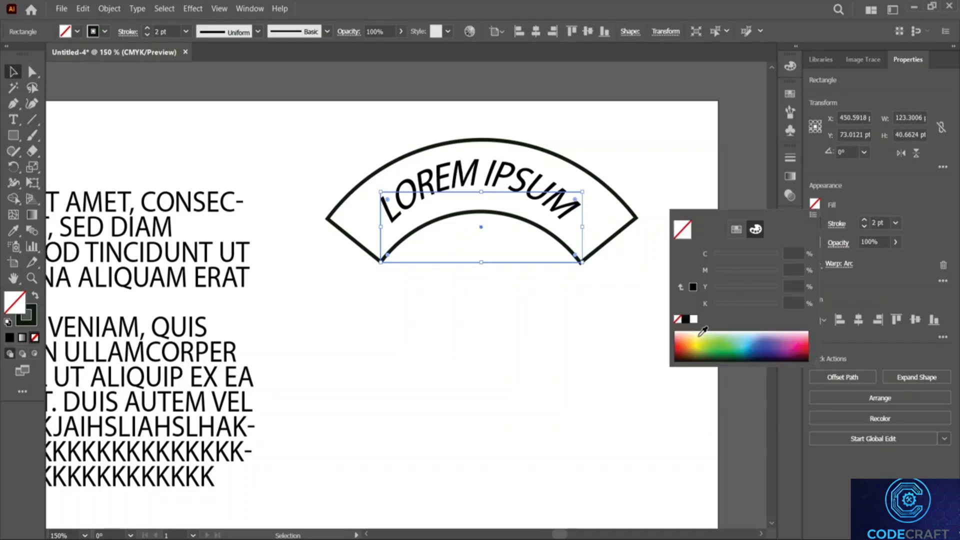
{"action": "left_click", "coordinate": [700, 334]}
{"action": "left_click", "coordinate": [681, 125]}
{"action": "left_click", "coordinate": [695, 198]}
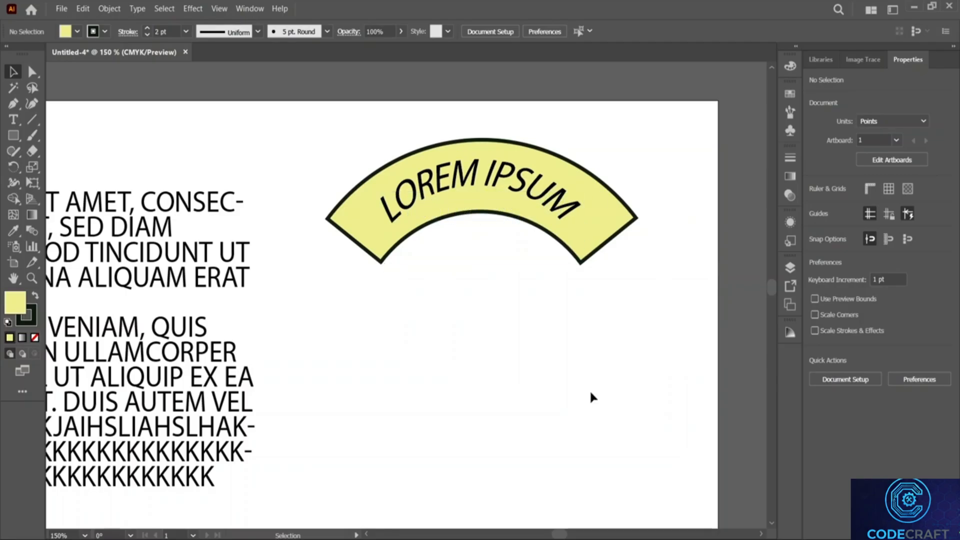
Step: Group the arched heading with its yellow frame, move the group down slightly, and deselect it
{"action": "left_click_drag", "start_coordinate": [628, 325], "coordinate": [586, 265]}
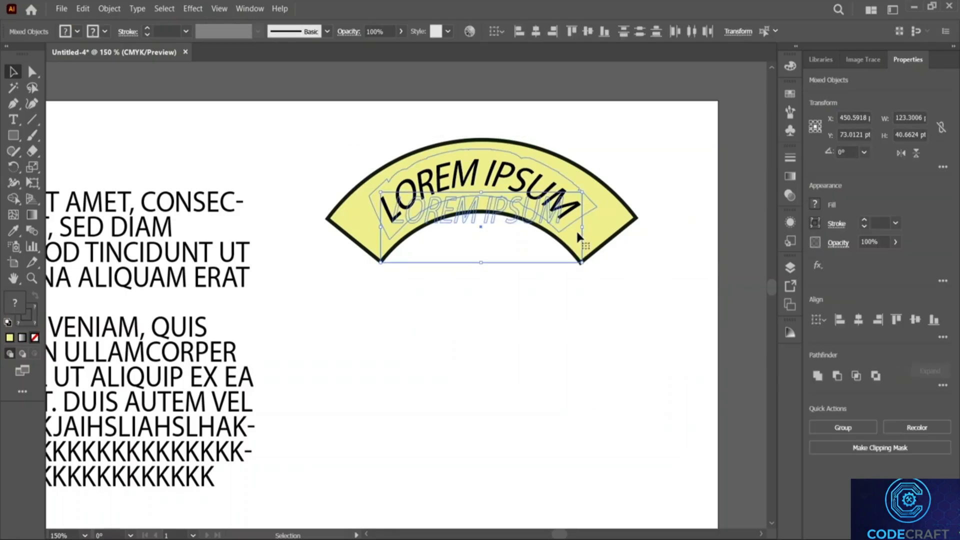
{"action": "right_click", "coordinate": [589, 218]}
{"action": "left_click", "coordinate": [615, 374]}
{"action": "mouse_move", "coordinate": [577, 211]}
{"action": "left_mouse_down"}
{"action": "mouse_move", "coordinate": [569, 264]}
{"action": "mouse_move", "coordinate": [587, 165]}
{"action": "mouse_move", "coordinate": [553, 195]}
{"action": "mouse_move", "coordinate": [579, 228]}
{"action": "left_mouse_up"}
{"action": "left_click", "coordinate": [645, 347]}
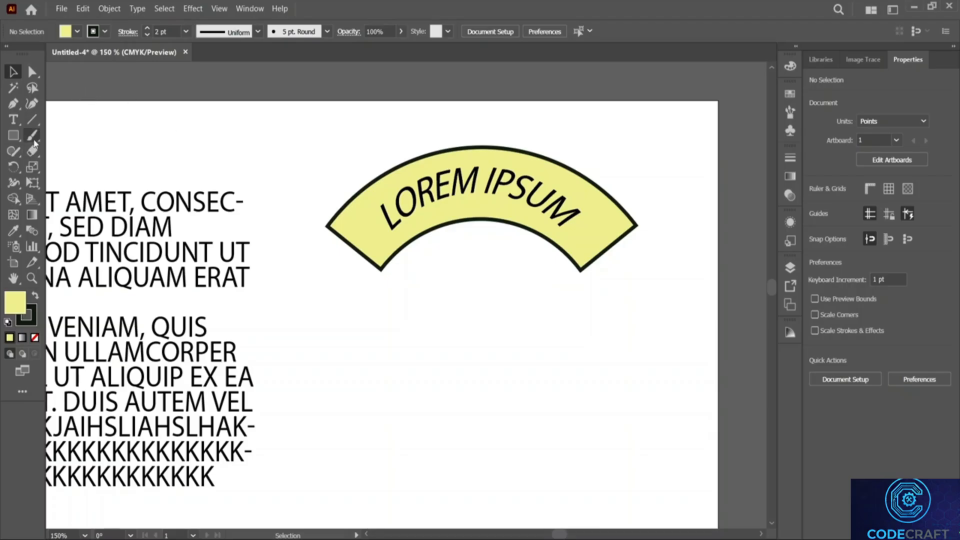
Step: Try the Dusk, yellow and teal graphic styles on the grouped arched heading, ending with the teal one
{"action": "left_click", "coordinate": [443, 217]}
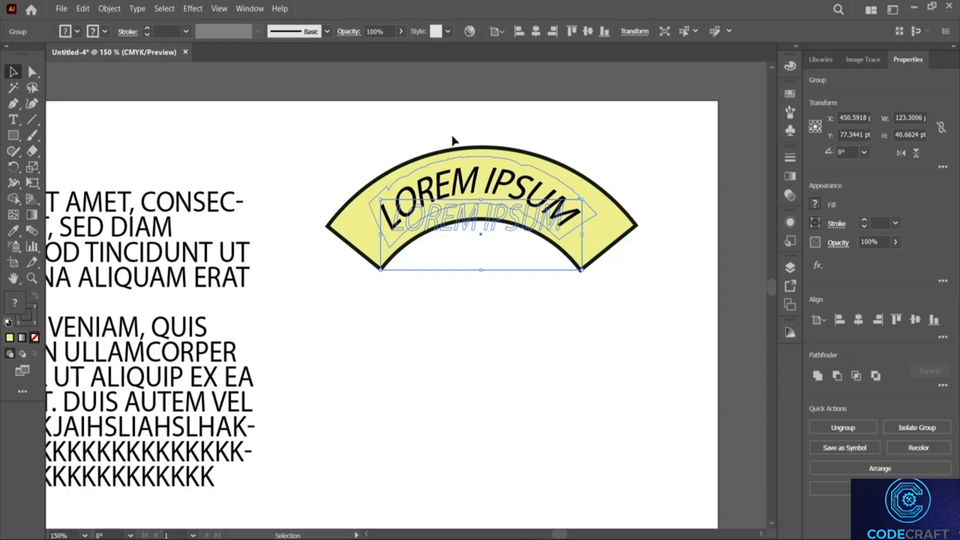
{"action": "left_click", "coordinate": [448, 32]}
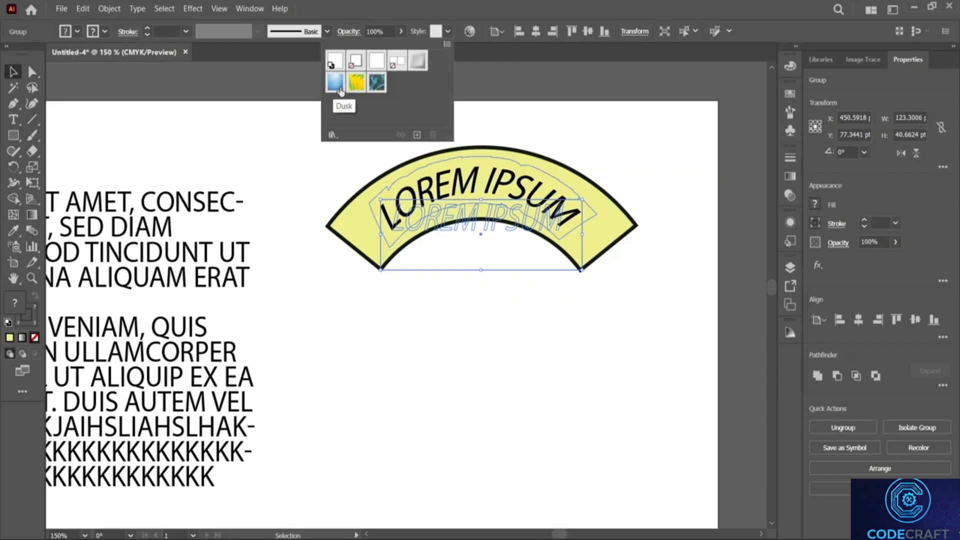
{"action": "left_click", "coordinate": [388, 83]}
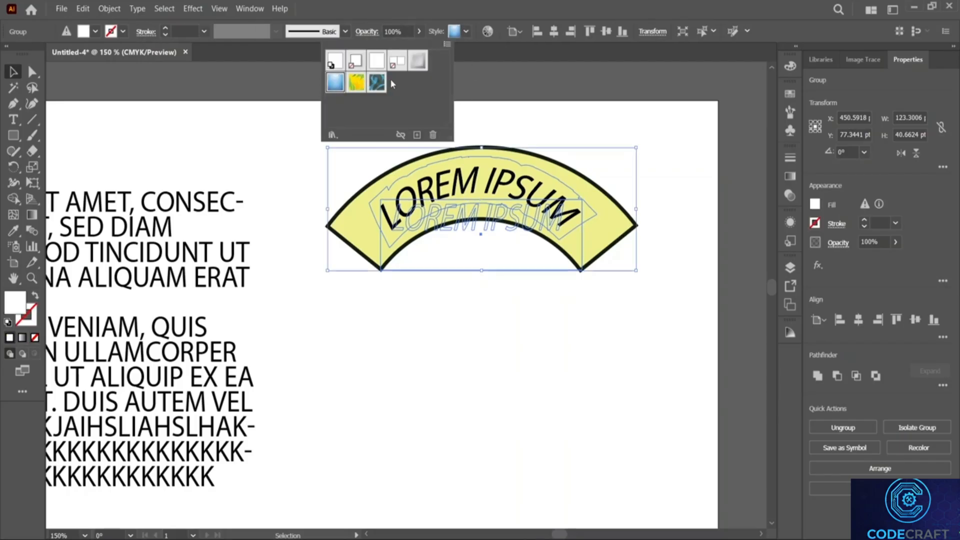
{"action": "left_click", "coordinate": [356, 82]}
{"action": "left_click", "coordinate": [552, 112]}
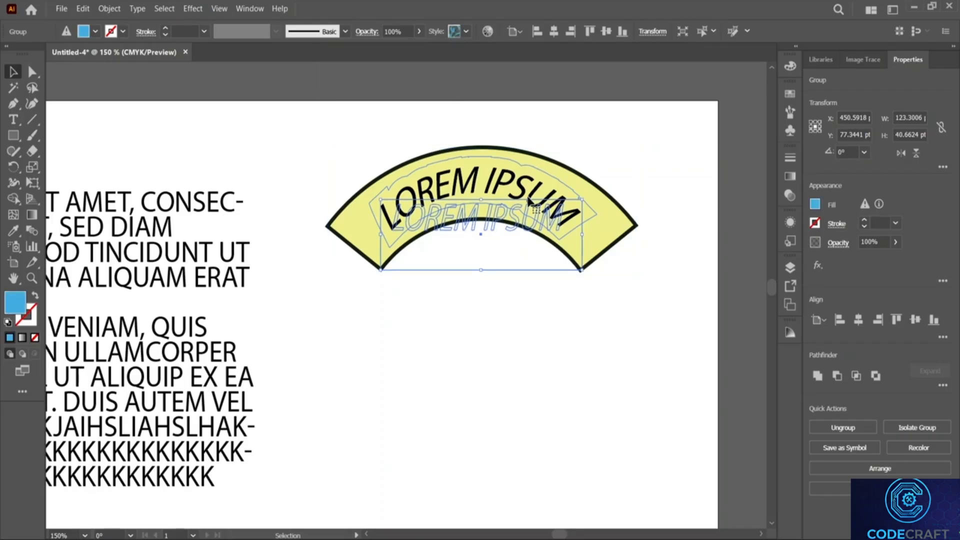
Step: Create a placeholder area text box about 128 pt wide below the arched badge and shift it slightly down and right
{"action": "left_click", "coordinate": [13, 119]}
{"action": "left_click_drag", "start_coordinate": [326, 348], "coordinate": [536, 407]}
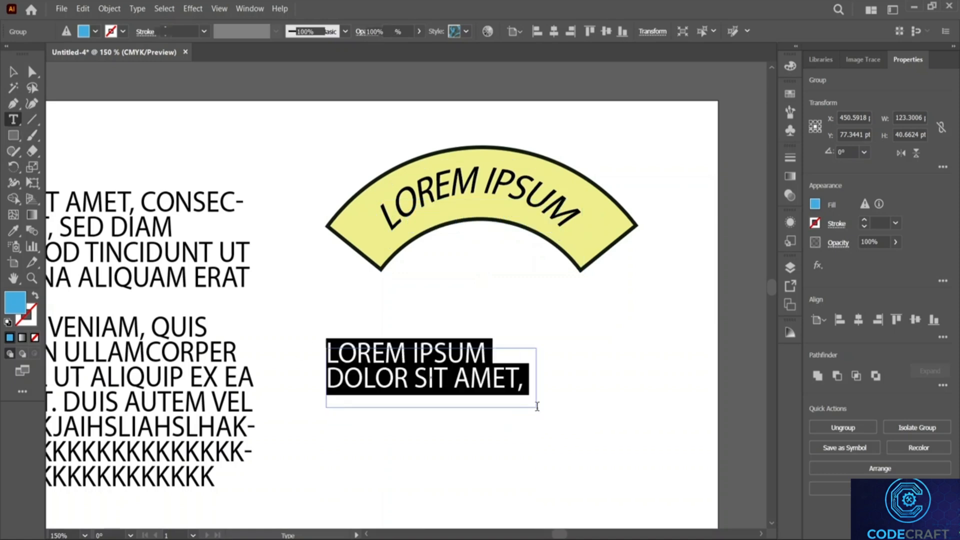
{"action": "left_click", "coordinate": [500, 382]}
{"action": "left_click", "coordinate": [13, 72]}
{"action": "left_click_drag", "start_coordinate": [387, 363], "coordinate": [428, 379]}
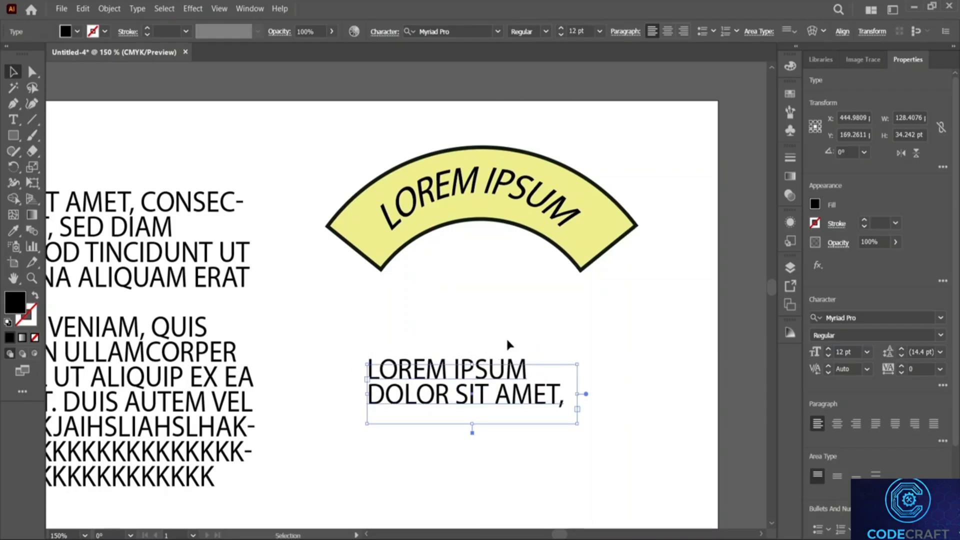
Step: Convert the LOREM IPSUM DOLOR SIT AMET text to outlines and move it up closer to the arch
{"action": "right_click", "coordinate": [497, 382]}
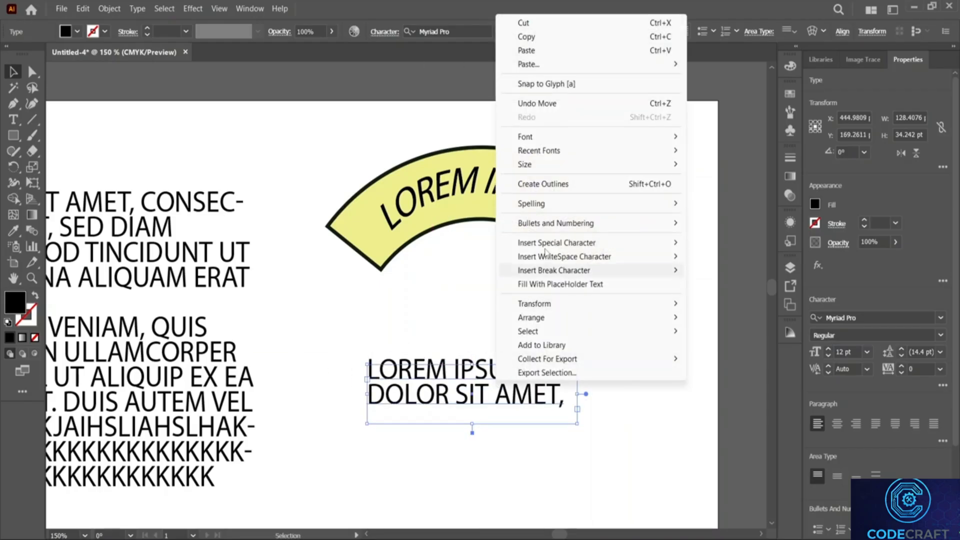
{"action": "left_click", "coordinate": [547, 184]}
{"action": "left_click_drag", "start_coordinate": [524, 393], "coordinate": [530, 370]}
{"action": "left_click", "coordinate": [523, 388]}
{"action": "left_click", "coordinate": [513, 371]}
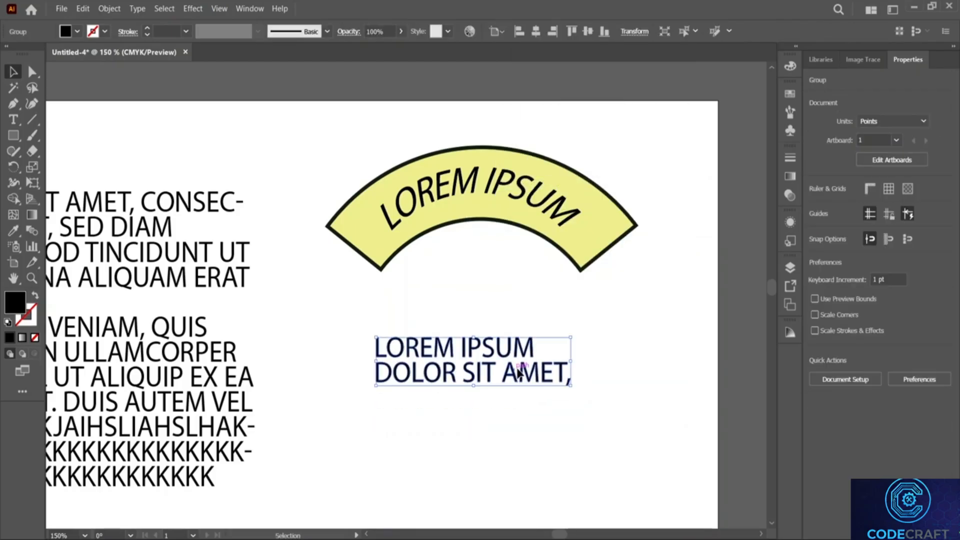
Step: Apply the yellow graphic style to the outlined LOREM IPSUM DOLOR SIT AMET text
{"action": "left_click", "coordinate": [444, 33]}
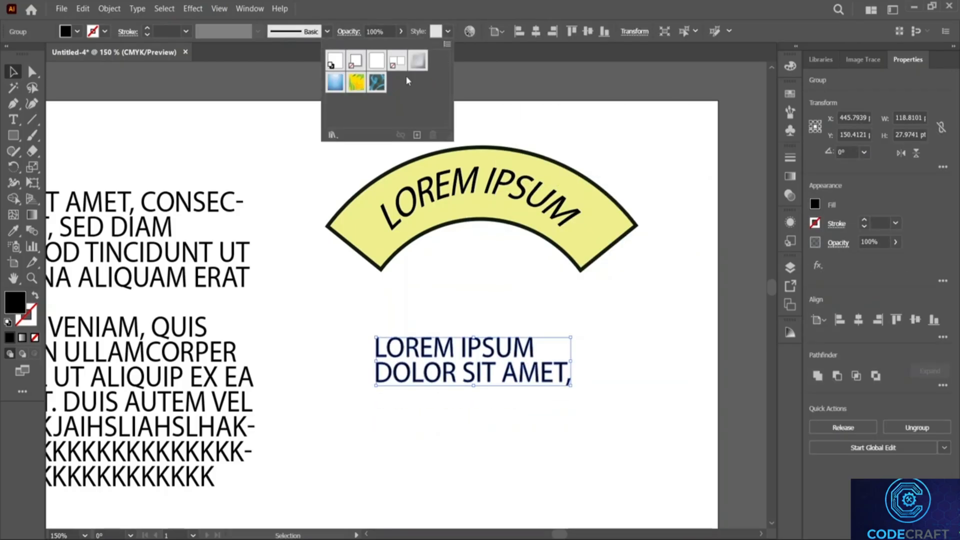
{"action": "left_click", "coordinate": [358, 83]}
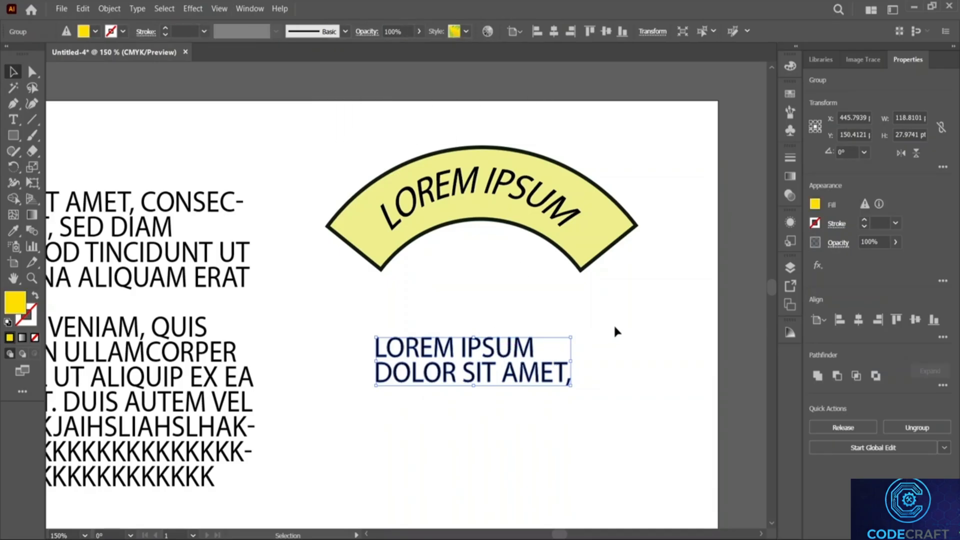
{"action": "left_click", "coordinate": [613, 324]}
{"action": "left_click", "coordinate": [557, 373]}
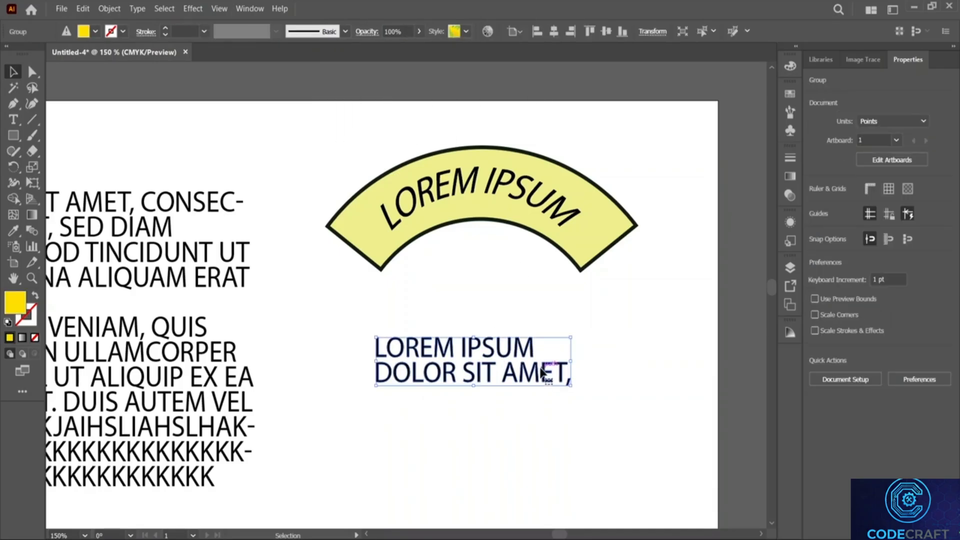
Step: Change the outlined text group's fill to the green pattern
{"action": "left_click", "coordinate": [814, 203]}
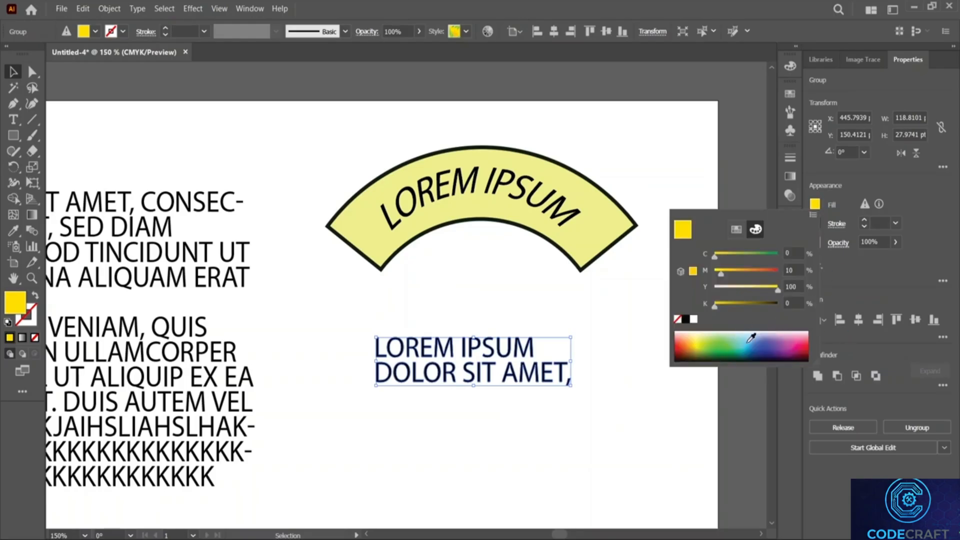
{"action": "left_click", "coordinate": [860, 211]}
{"action": "left_click", "coordinate": [860, 209]}
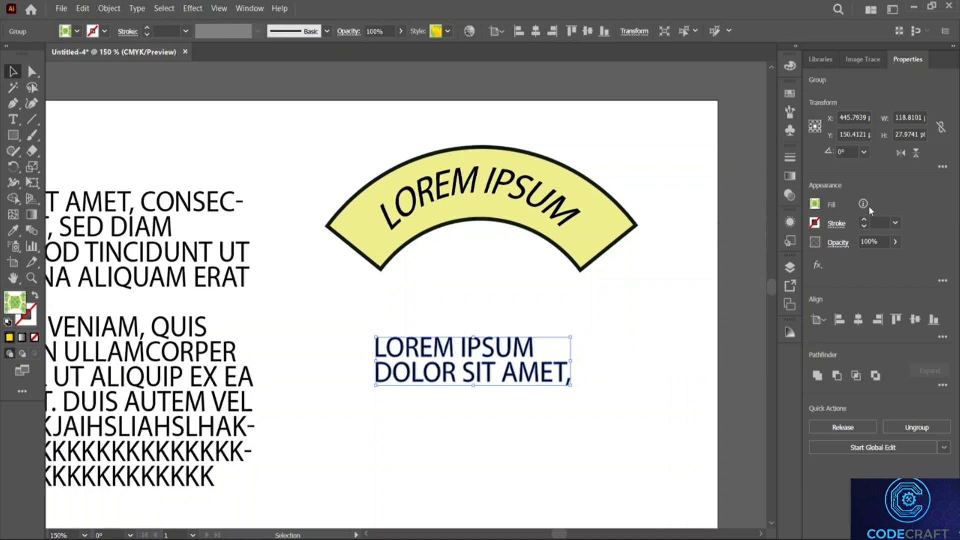
{"action": "left_click", "coordinate": [815, 204]}
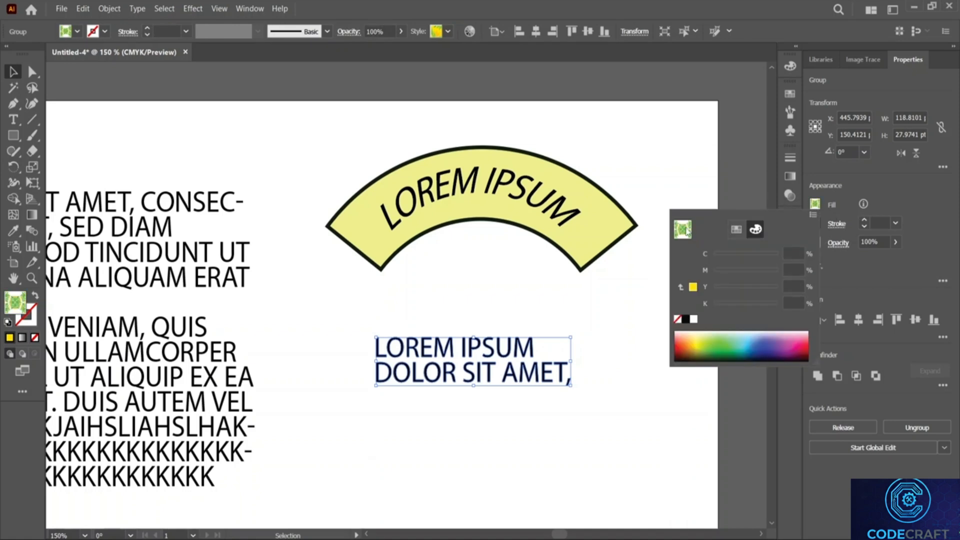
{"action": "left_click", "coordinate": [619, 372]}
{"action": "left_click", "coordinate": [816, 223]}
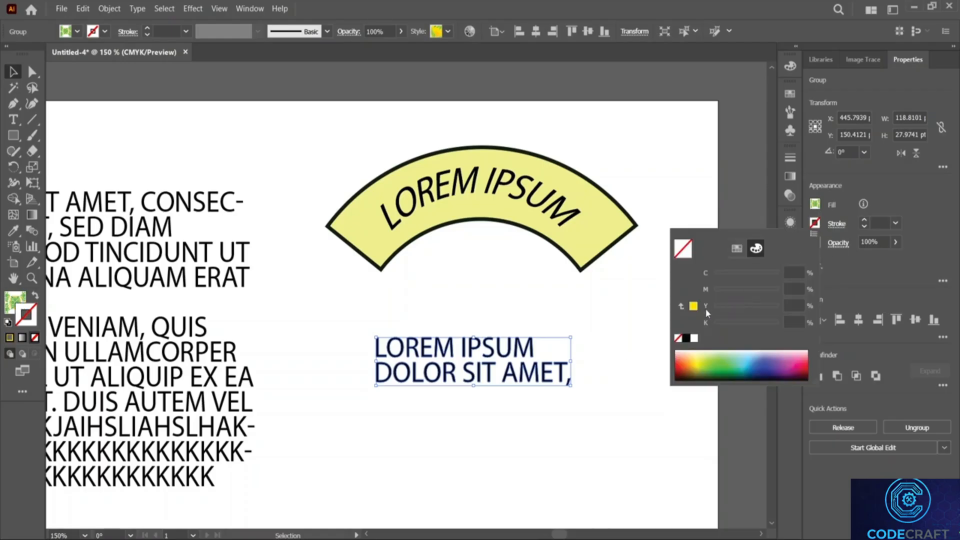
{"action": "left_click", "coordinate": [851, 225]}
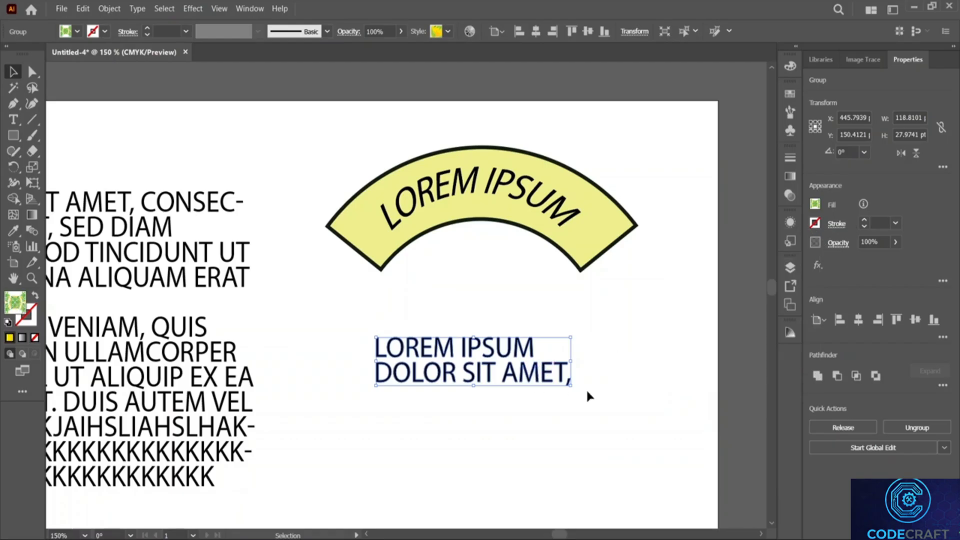
Step: Enlarge the outlined text to about 223 pt wide and 75 pt high and position it beneath the arched badge
{"action": "left_click_drag", "start_coordinate": [572, 385], "coordinate": [718, 447]}
{"action": "left_click_drag", "start_coordinate": [561, 359], "coordinate": [506, 336]}
Step: Try the rough charcoal-like, orange ornamental, 6.00 bristle and denim brushes on the outlined text
{"action": "left_click", "coordinate": [328, 32]}
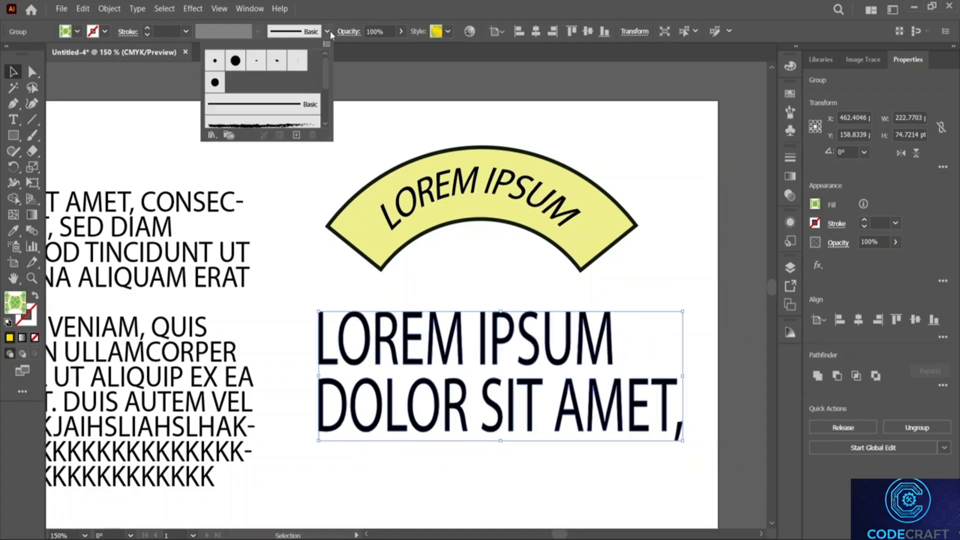
{"action": "scroll", "coordinate": [265, 105], "scroll_direction": "down", "scroll_amount": 3}
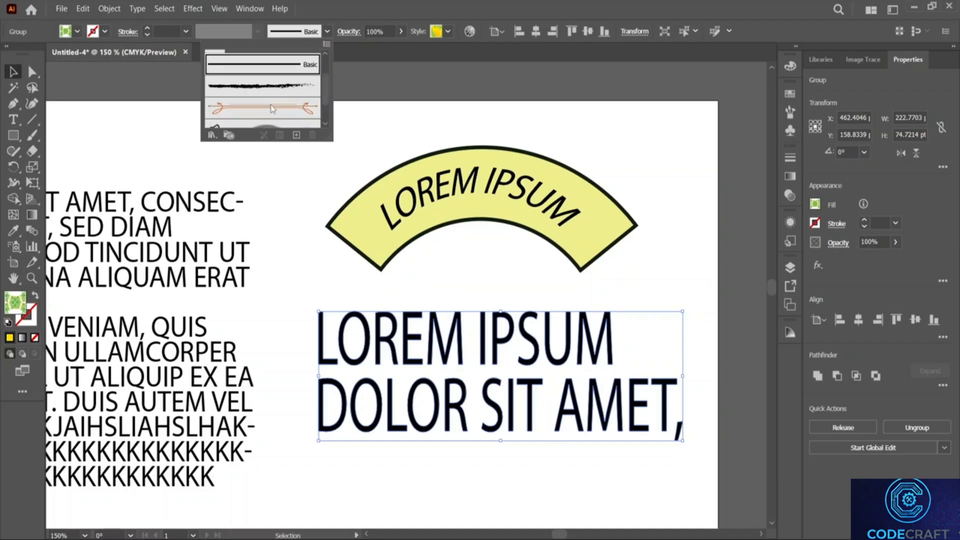
{"action": "left_click", "coordinate": [275, 87]}
{"action": "left_click", "coordinate": [286, 119]}
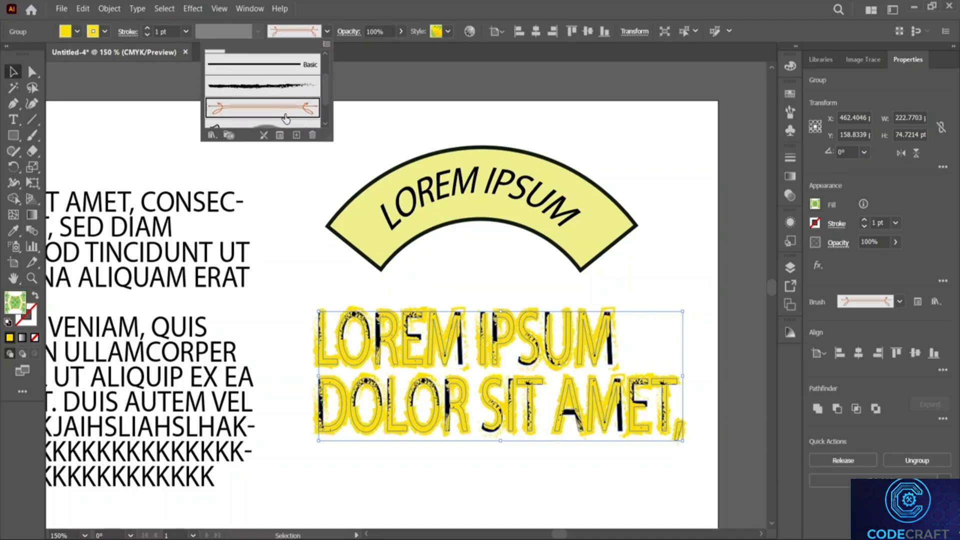
{"action": "scroll", "coordinate": [283, 107], "scroll_direction": "down", "scroll_amount": 2}
{"action": "left_click", "coordinate": [281, 103]}
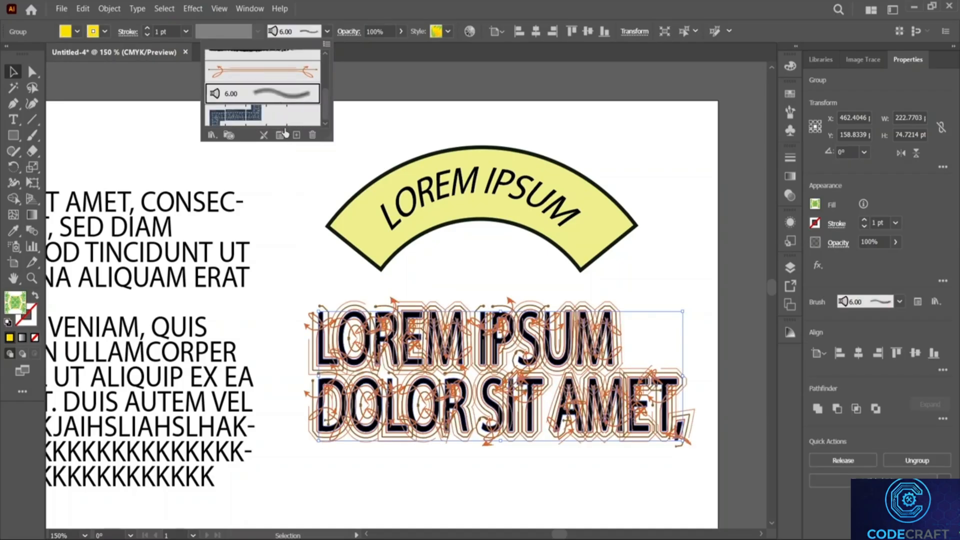
{"action": "left_click", "coordinate": [281, 122]}
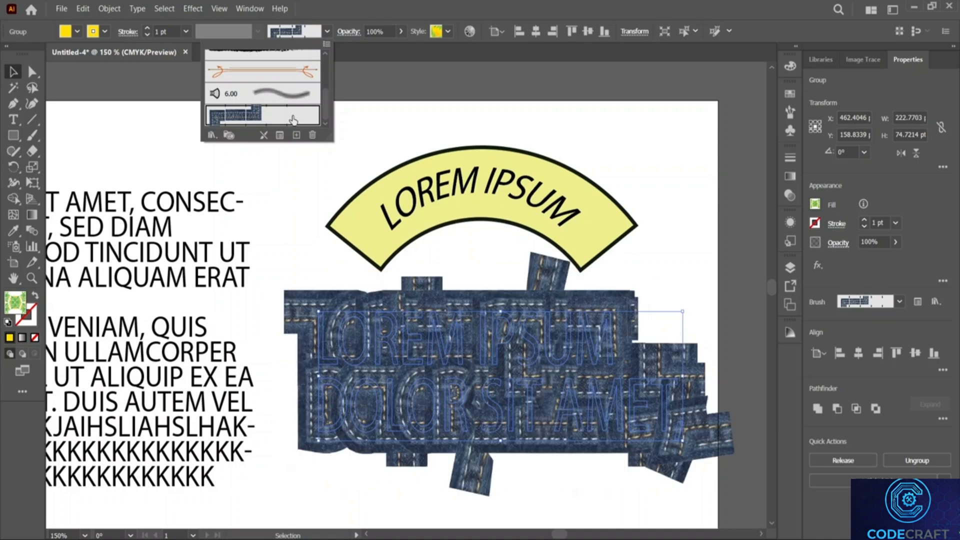
Step: Try the 3 pt. Oval, 5 pt. Flat, Touch Calligraphic and 5 pt. Round brushes on the outlined text
{"action": "scroll", "coordinate": [290, 118], "scroll_direction": "up", "scroll_amount": 5}
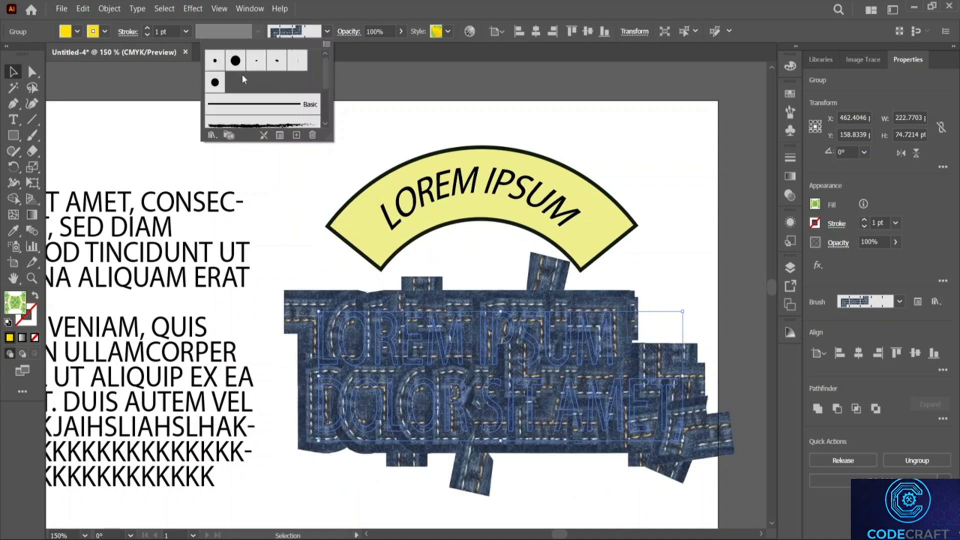
{"action": "left_click", "coordinate": [257, 67]}
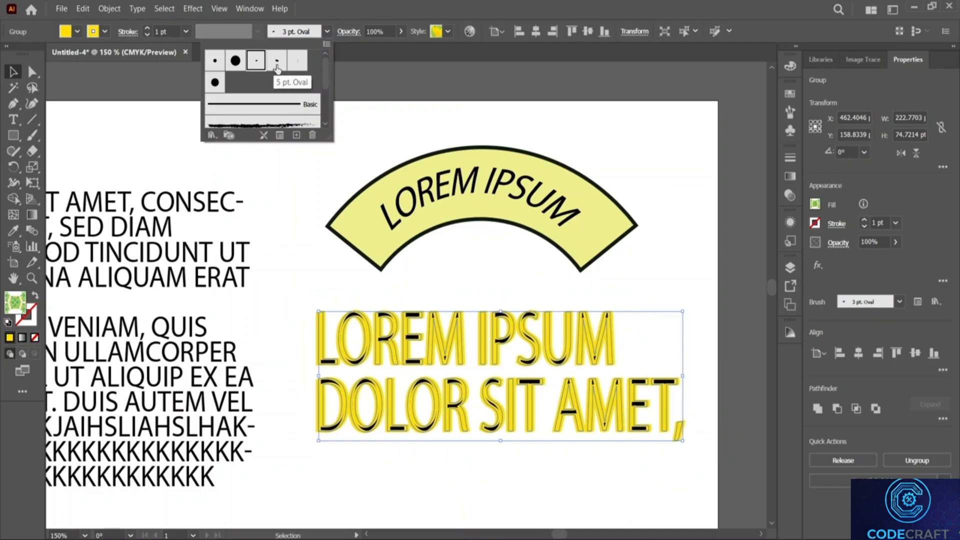
{"action": "left_click", "coordinate": [277, 64]}
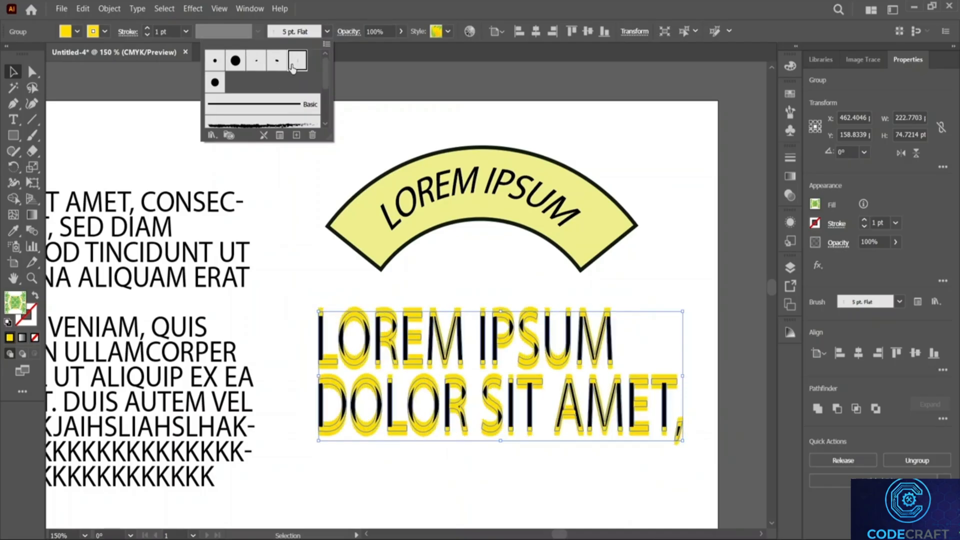
{"action": "left_click", "coordinate": [215, 83]}
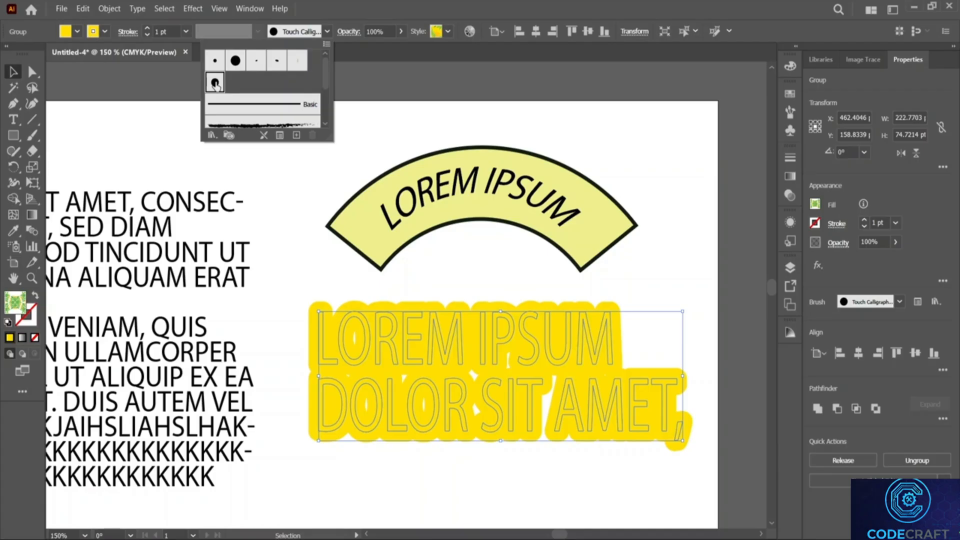
{"action": "left_click", "coordinate": [216, 62]}
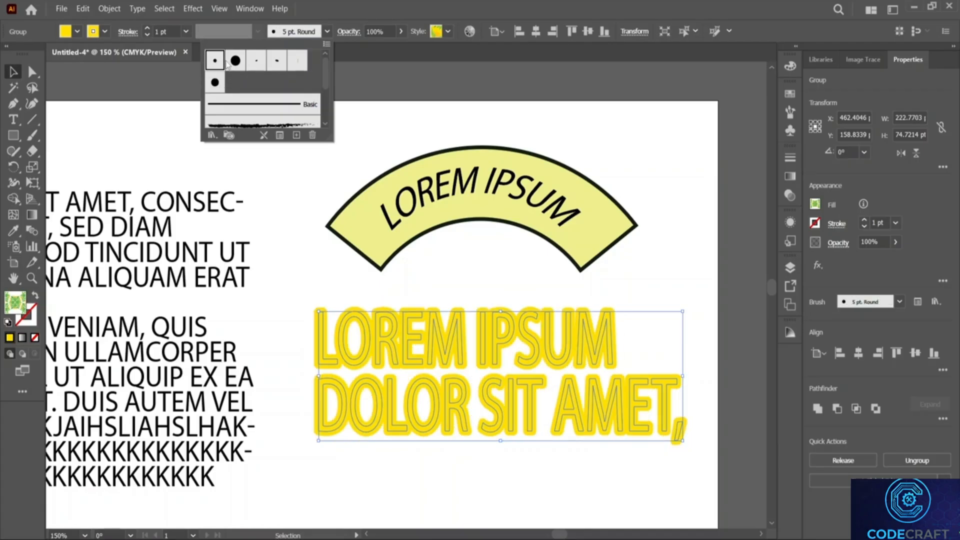
Step: Apply the rough charcoal-like art brush to the stroke of the outlined text
{"action": "scroll", "coordinate": [266, 88], "scroll_direction": "down", "scroll_amount": 2}
{"action": "left_click", "coordinate": [265, 87]}
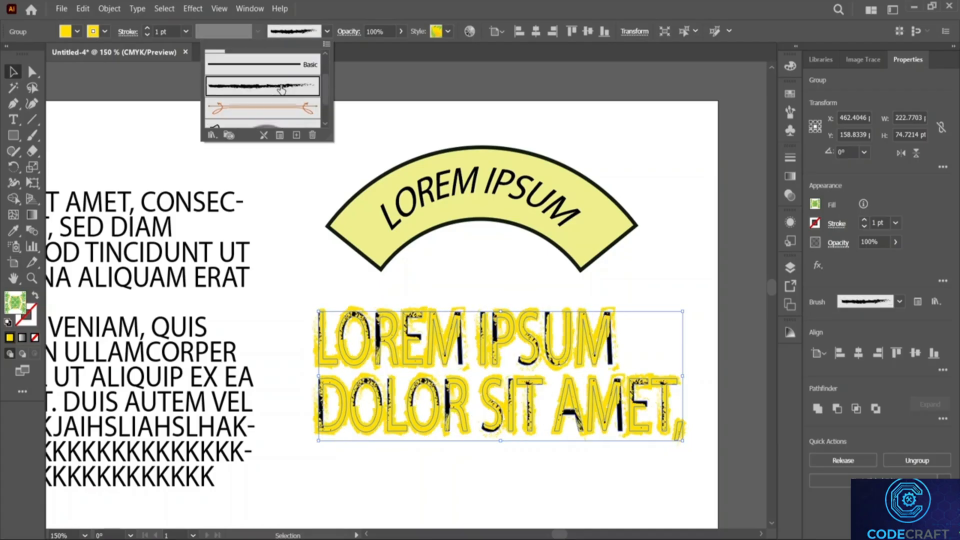
Step: Draw a rectangle about 260 pt wide and 101 pt high around the outlined text, send it to the back and fill it black
{"action": "left_click", "coordinate": [328, 241]}
{"action": "left_click", "coordinate": [326, 238]}
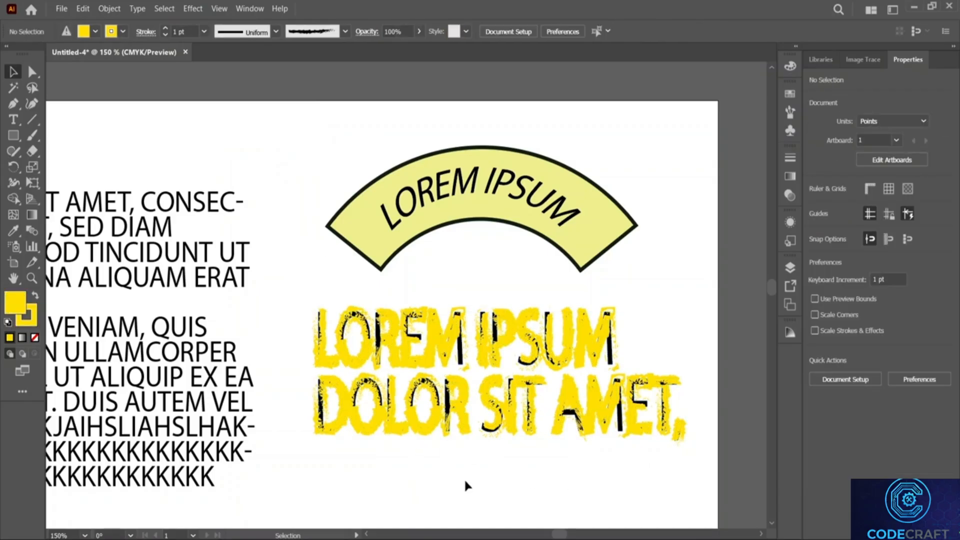
{"action": "left_click", "coordinate": [13, 135]}
{"action": "left_click_drag", "start_coordinate": [283, 291], "coordinate": [709, 466]}
{"action": "right_click", "coordinate": [622, 368]}
{"action": "mouse_move", "coordinate": [693, 306]}
{"action": "left_click", "coordinate": [796, 332]}
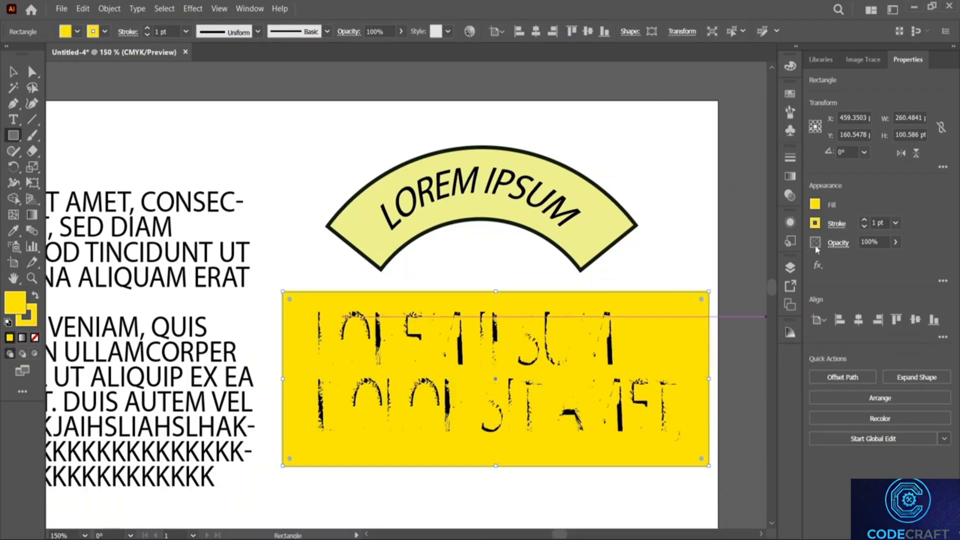
{"action": "left_click", "coordinate": [815, 205]}
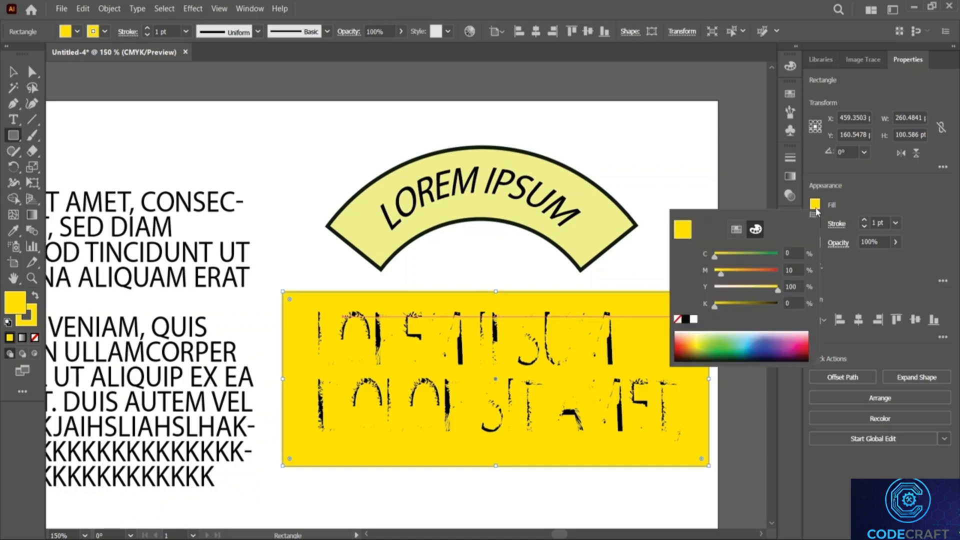
{"action": "left_click", "coordinate": [725, 359]}
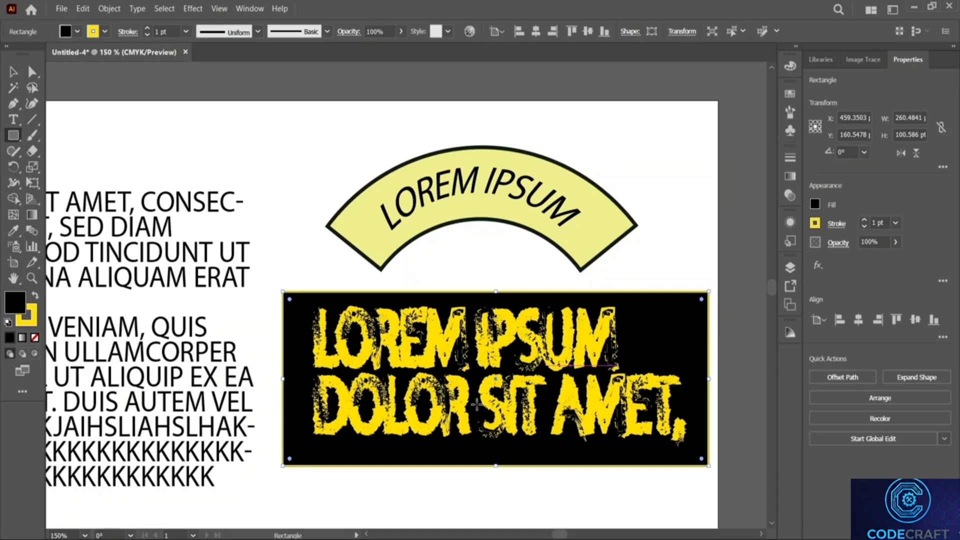
Step: Change the outlined text's fill to light blue, C 38.04 and Y 1.57
{"action": "left_click", "coordinate": [13, 71]}
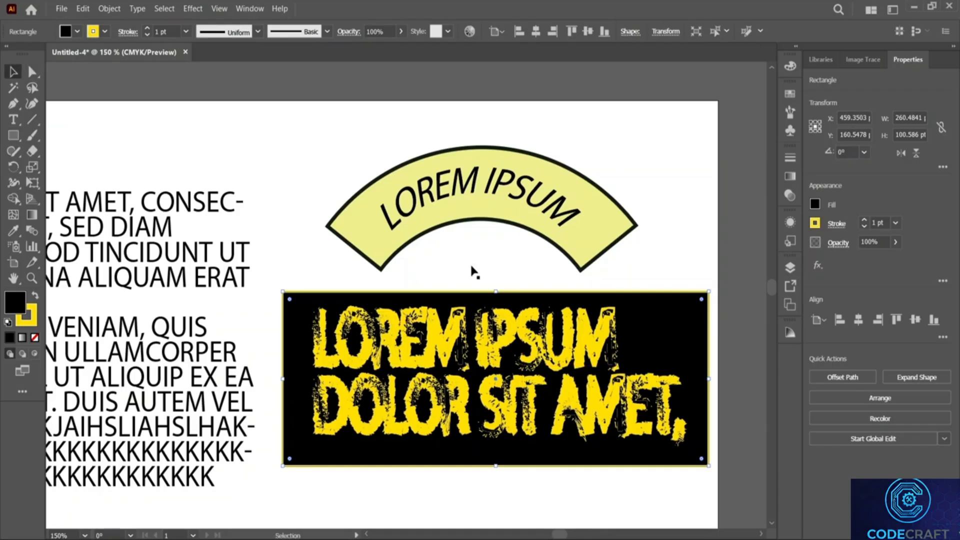
{"action": "left_click", "coordinate": [535, 330]}
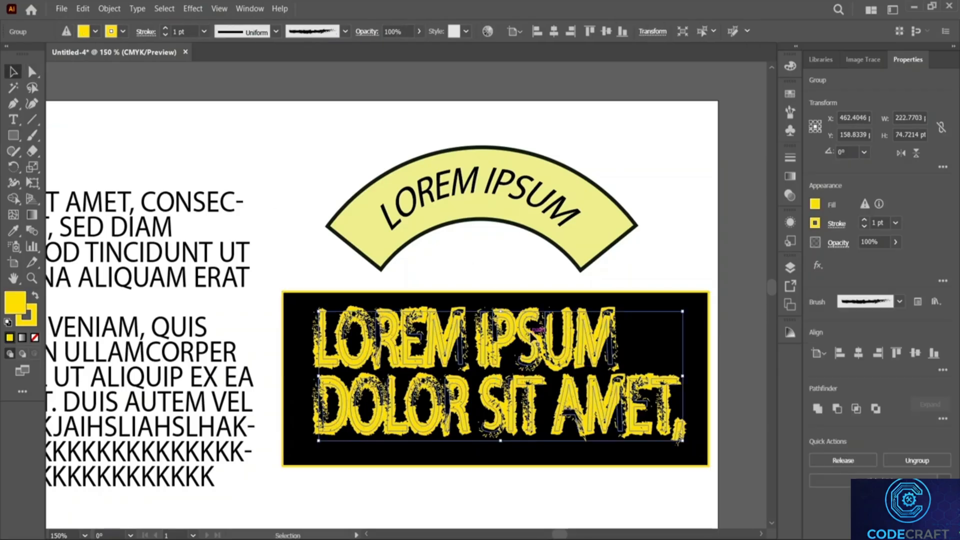
{"action": "left_click", "coordinate": [816, 203]}
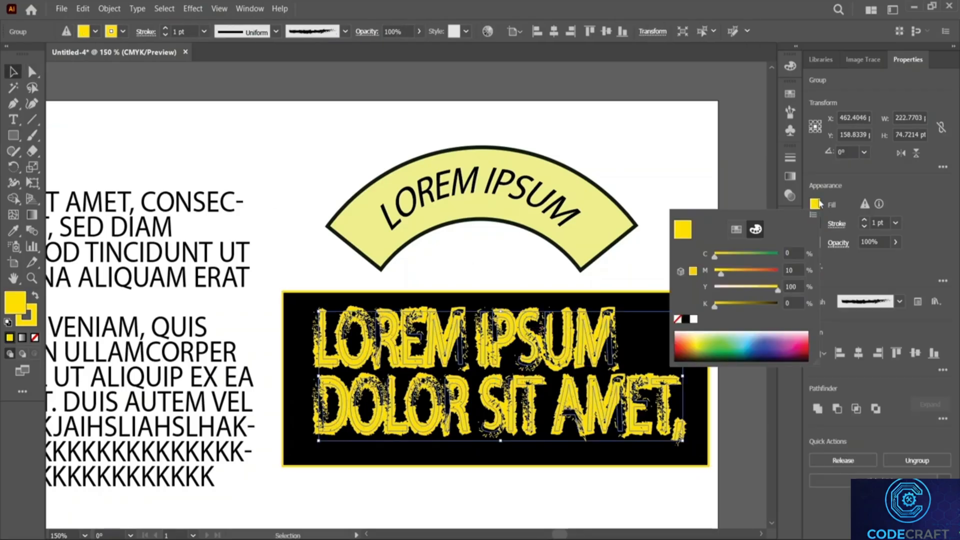
{"action": "left_click", "coordinate": [752, 334]}
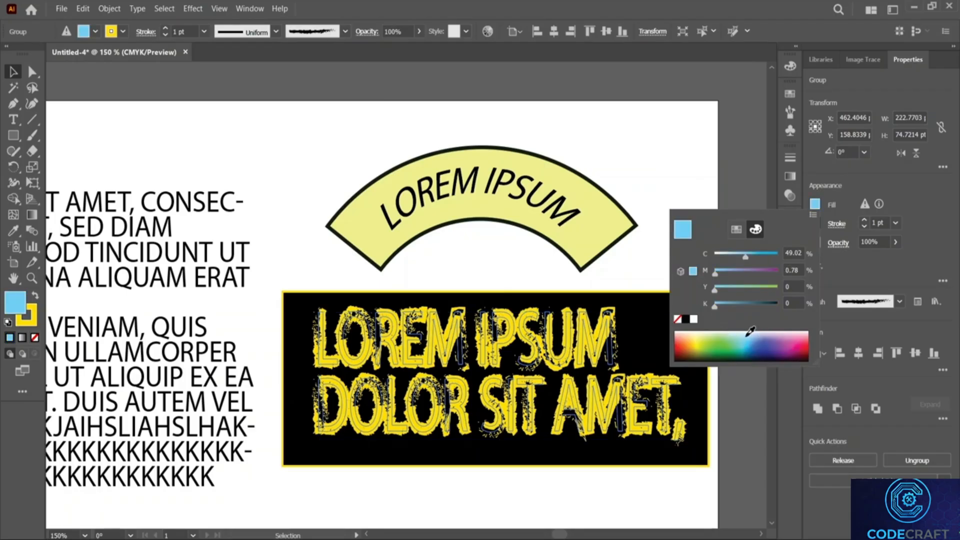
{"action": "left_click", "coordinate": [745, 333]}
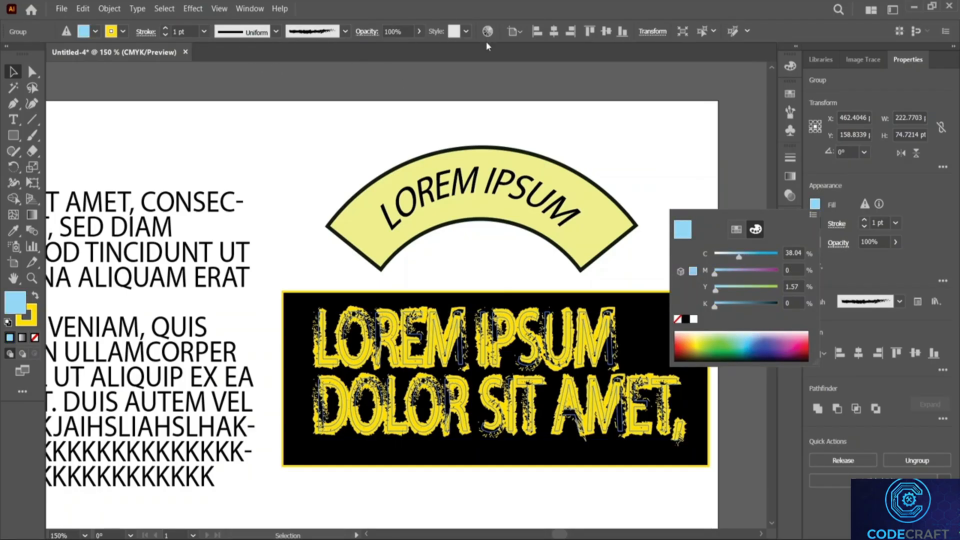
Step: Try the blue gradient graphic style on the outlined text, followed by a turquoise fill of C 52.16 and Y 16.08
{"action": "left_click", "coordinate": [464, 339]}
{"action": "left_click", "coordinate": [466, 32]}
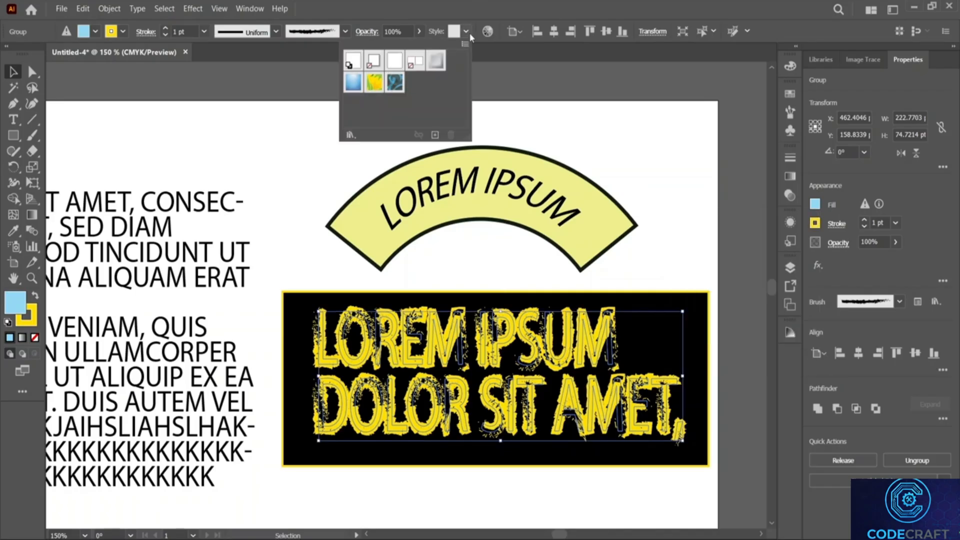
{"action": "left_click", "coordinate": [352, 85]}
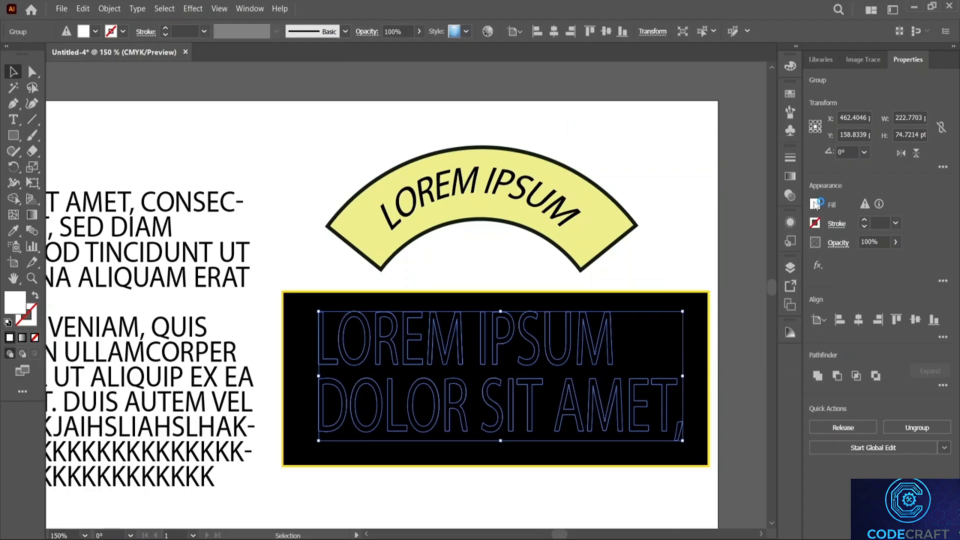
{"action": "left_click", "coordinate": [790, 194]}
{"action": "left_click", "coordinate": [729, 330]}
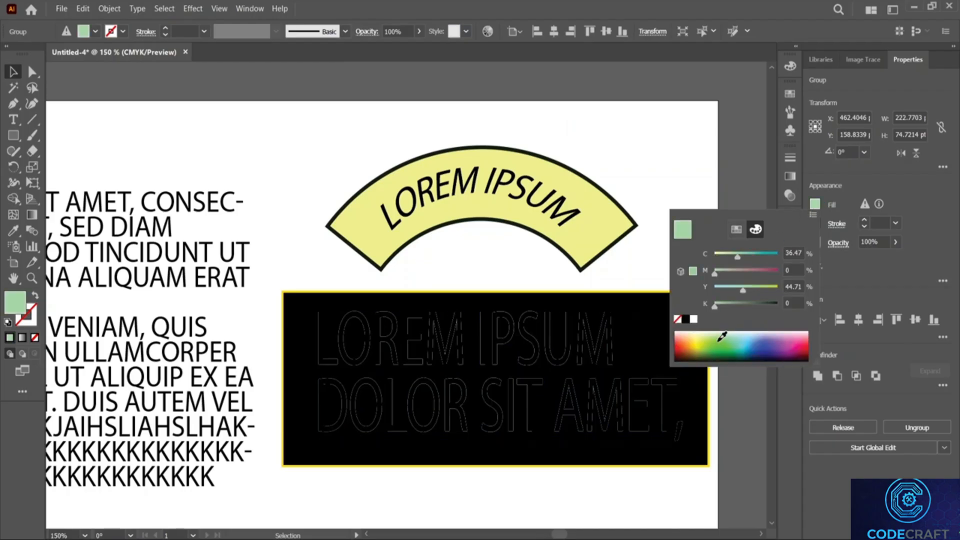
{"action": "left_click", "coordinate": [746, 340]}
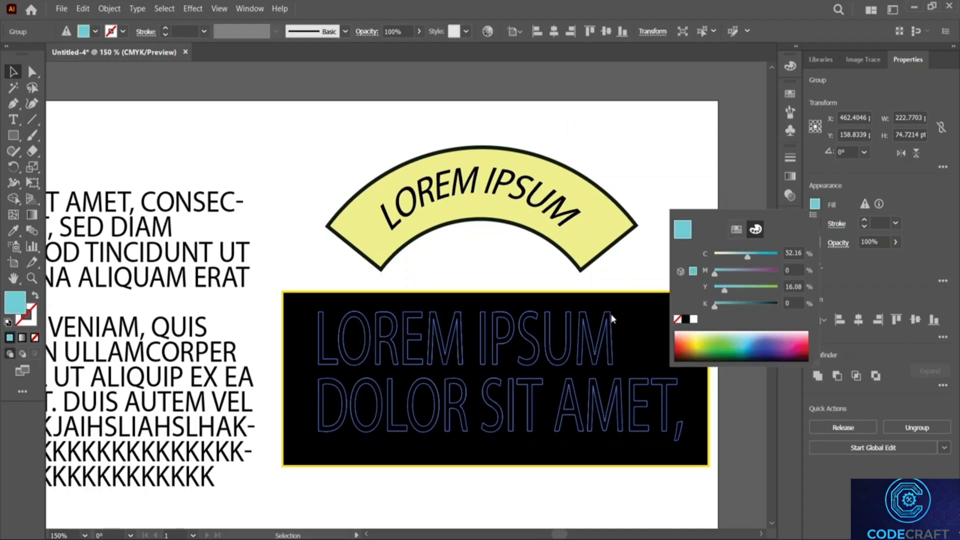
Step: Move the black rectangle below the outlined text and try a lime green fill on the text
{"action": "left_click", "coordinate": [634, 317]}
{"action": "left_click_drag", "start_coordinate": [658, 300], "coordinate": [667, 518]}
{"action": "left_click", "coordinate": [605, 400]}
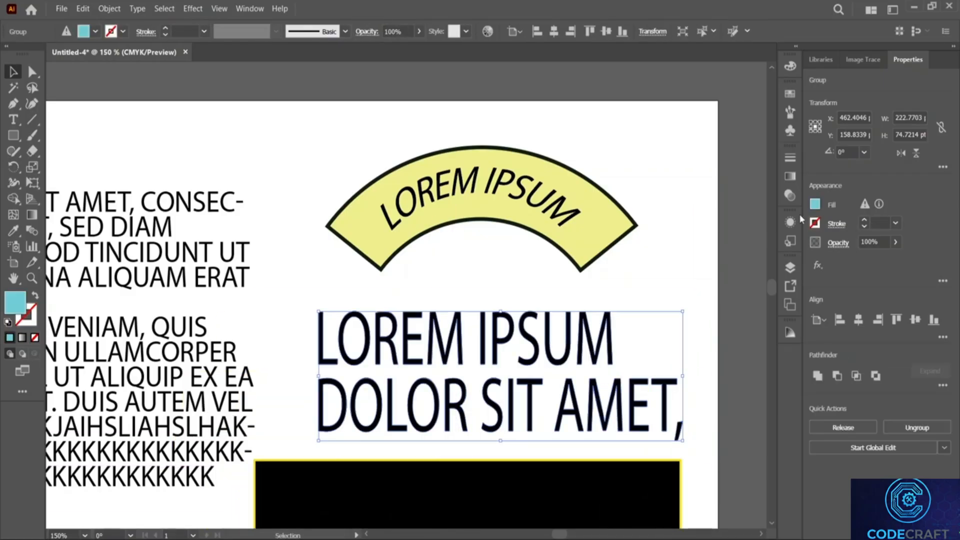
{"action": "left_click", "coordinate": [815, 204]}
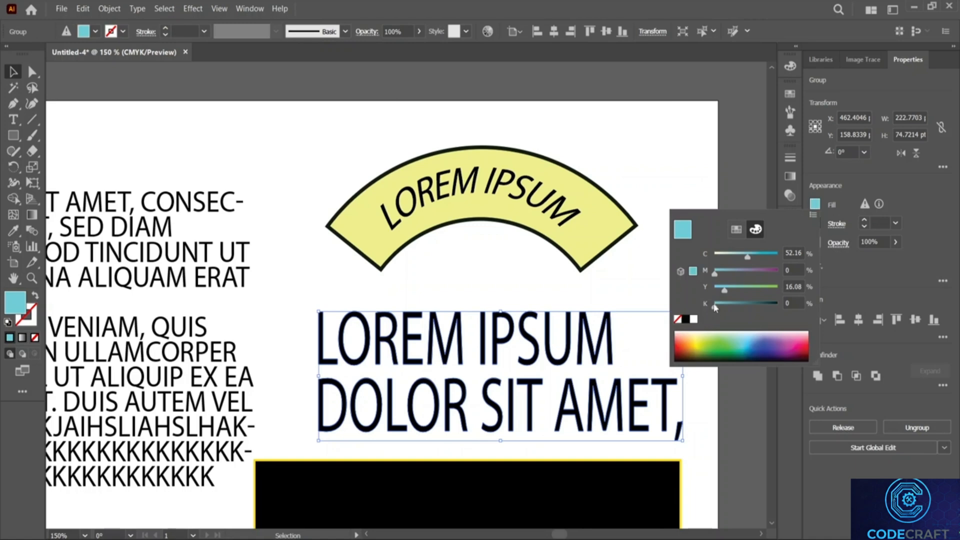
{"action": "left_click", "coordinate": [706, 343]}
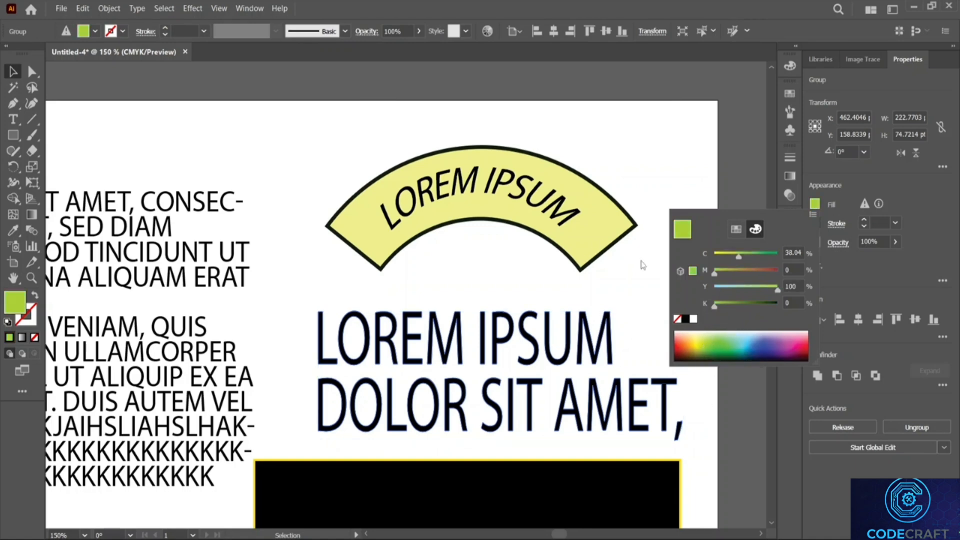
{"action": "left_click", "coordinate": [643, 265]}
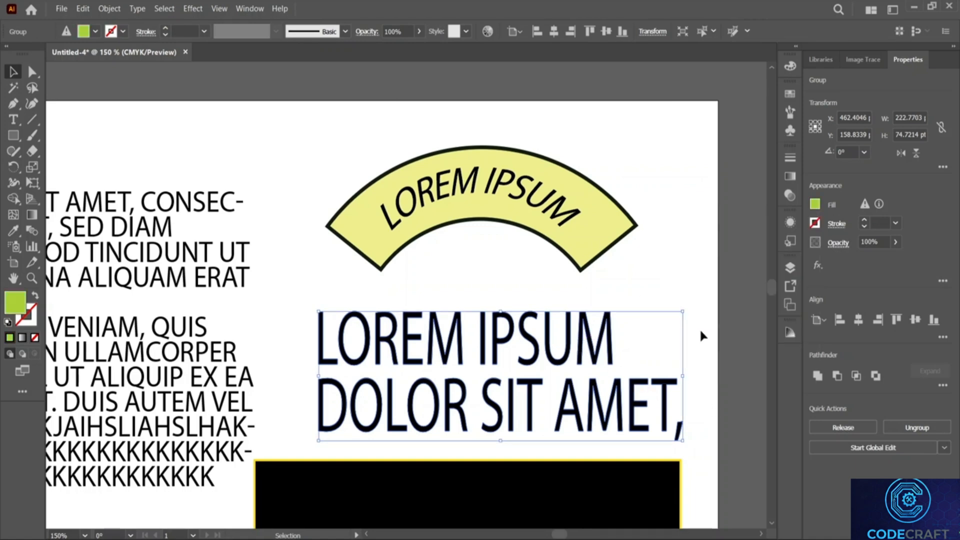
Step: Delete the outlined text and create an area of placeholder text about 198 pt wide in its place beneath the arched badge
{"action": "key", "text": "Delete"}
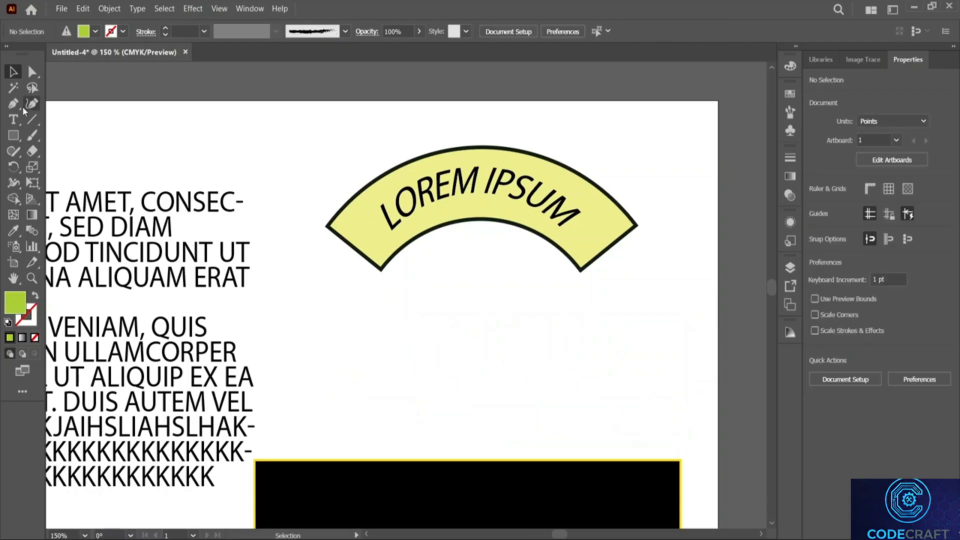
{"action": "left_click", "coordinate": [11, 118]}
{"action": "left_click_drag", "start_coordinate": [333, 309], "coordinate": [655, 423]}
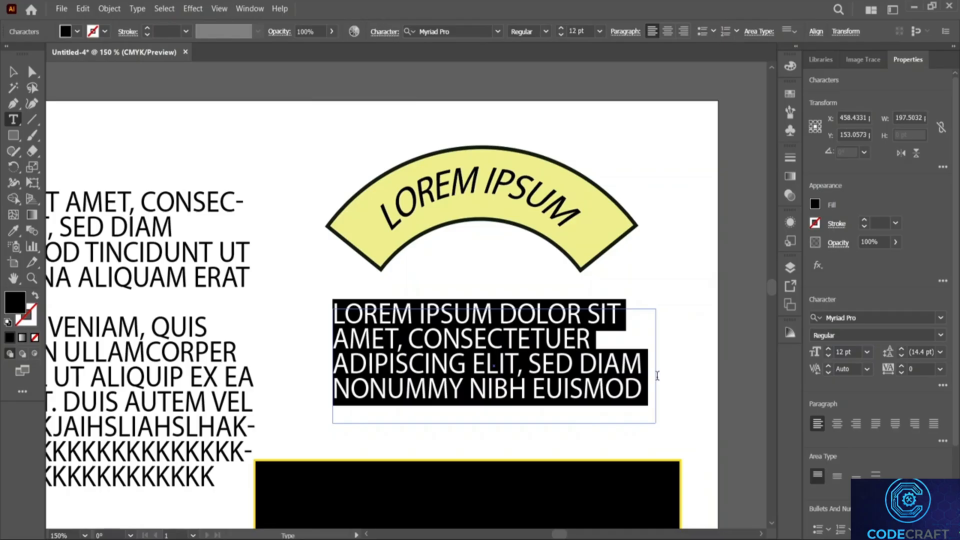
Step: Fill the new placeholder text with light blue
{"action": "left_click", "coordinate": [814, 205]}
{"action": "left_click", "coordinate": [753, 334]}
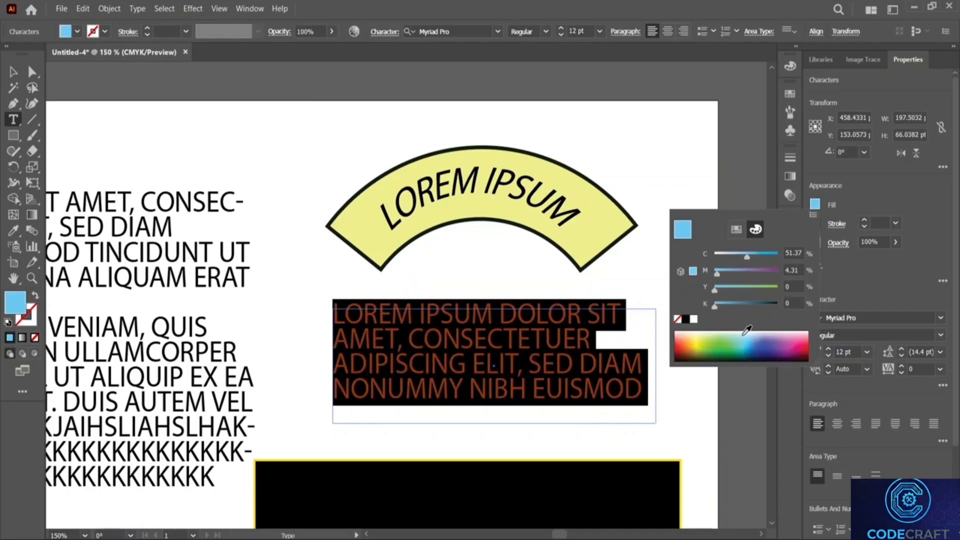
{"action": "left_click", "coordinate": [763, 175]}
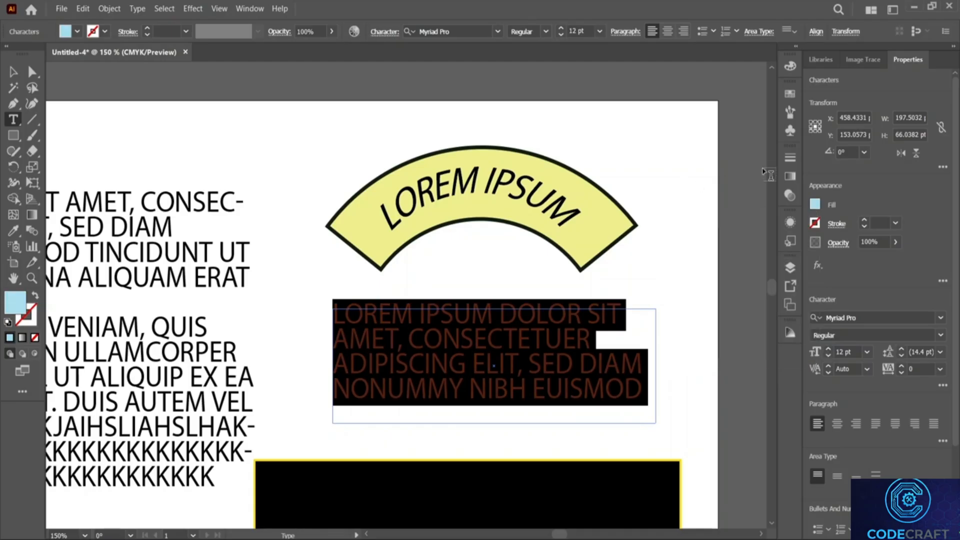
{"action": "left_click", "coordinate": [757, 183]}
Step: Move the black rectangle up behind the light blue text and change its stroke to light blue
{"action": "left_click_drag", "start_coordinate": [614, 471], "coordinate": [661, 343]}
{"action": "key", "text": "ctrl+z"}
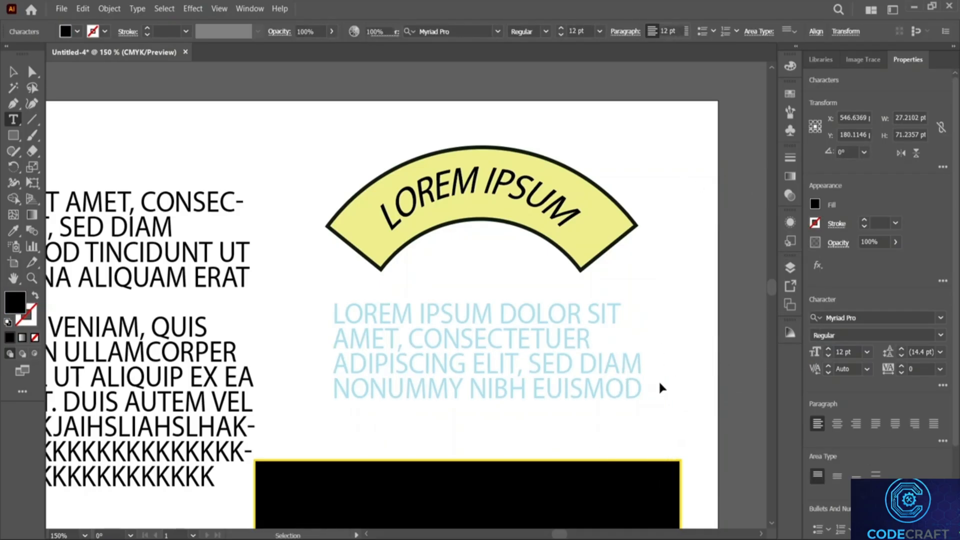
{"action": "key", "text": "v"}
{"action": "left_click_drag", "start_coordinate": [482, 481], "coordinate": [508, 298]}
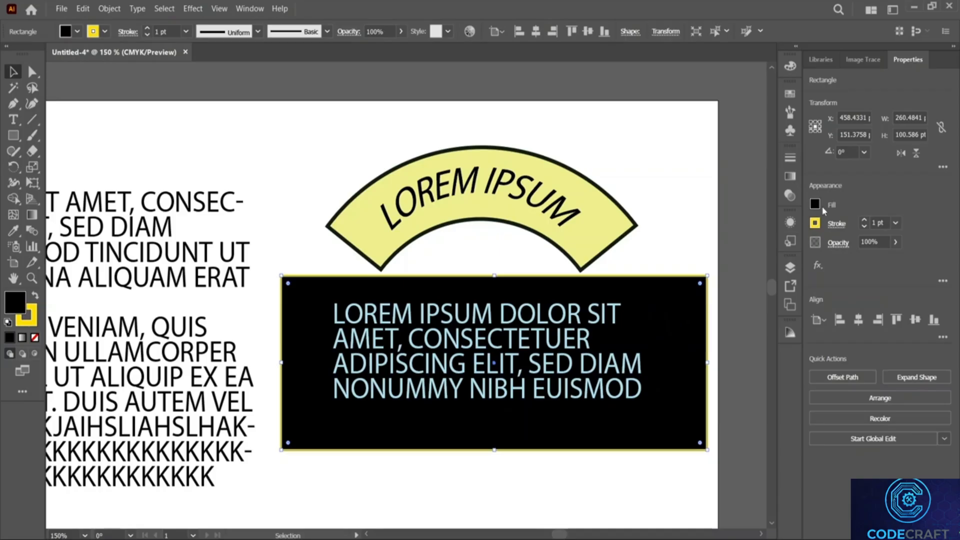
{"action": "left_click", "coordinate": [815, 223]}
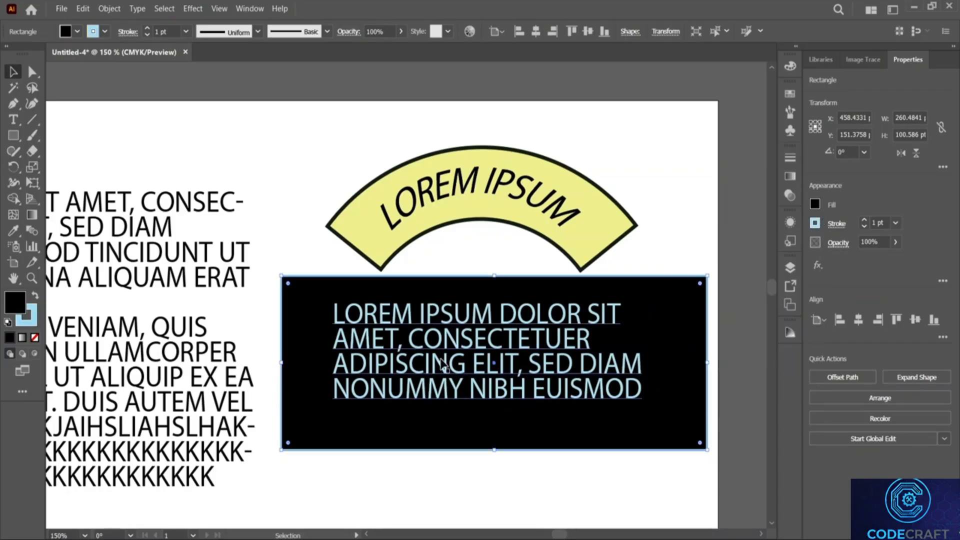
Step: Shear the light blue text by 198° along the horizontal axis and shift it slightly down within the black rectangle
{"action": "left_click", "coordinate": [443, 363]}
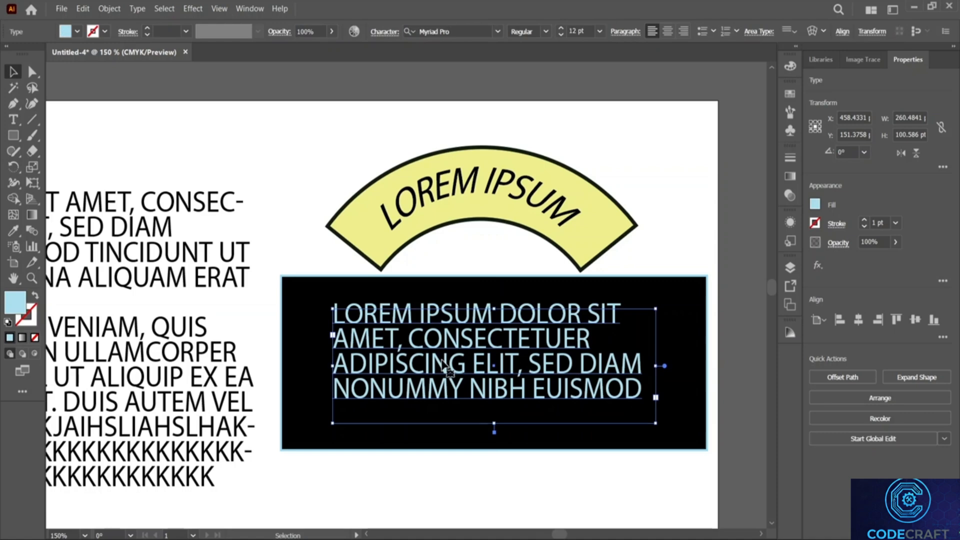
{"action": "right_click", "coordinate": [519, 362]}
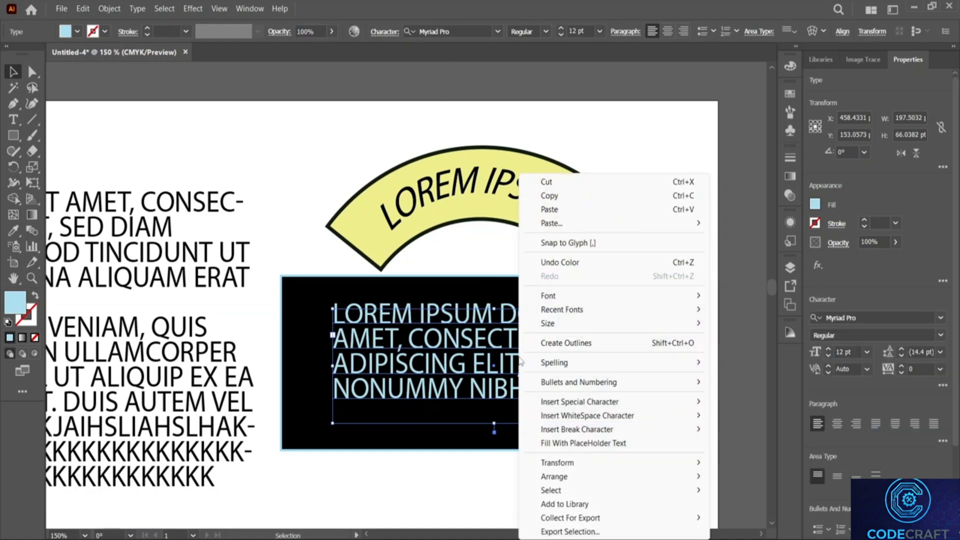
{"action": "mouse_move", "coordinate": [673, 466]}
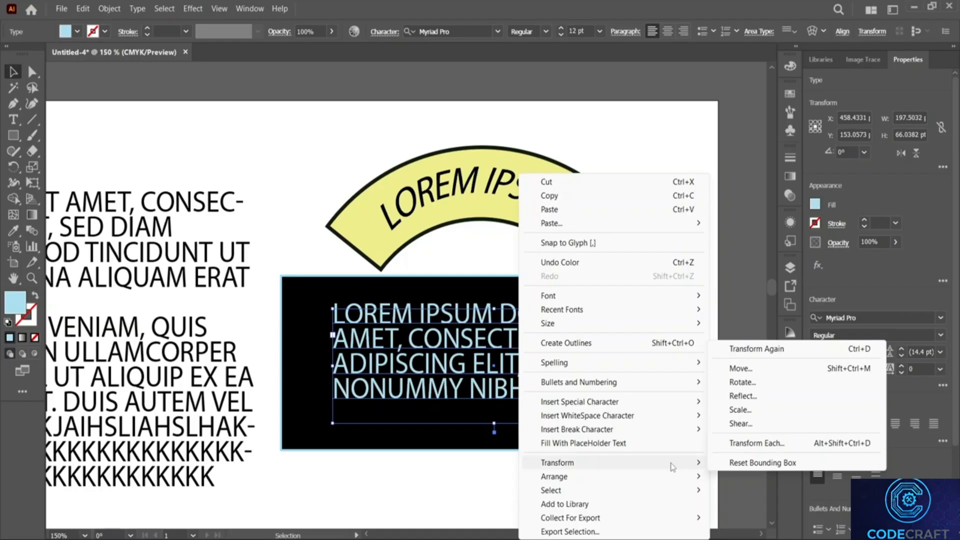
{"action": "left_click", "coordinate": [740, 424]}
{"action": "left_click_drag", "start_coordinate": [449, 182], "coordinate": [445, 189]}
{"action": "left_click_drag", "start_coordinate": [453, 172], "coordinate": [434, 179]}
{"action": "left_click", "coordinate": [461, 181]}
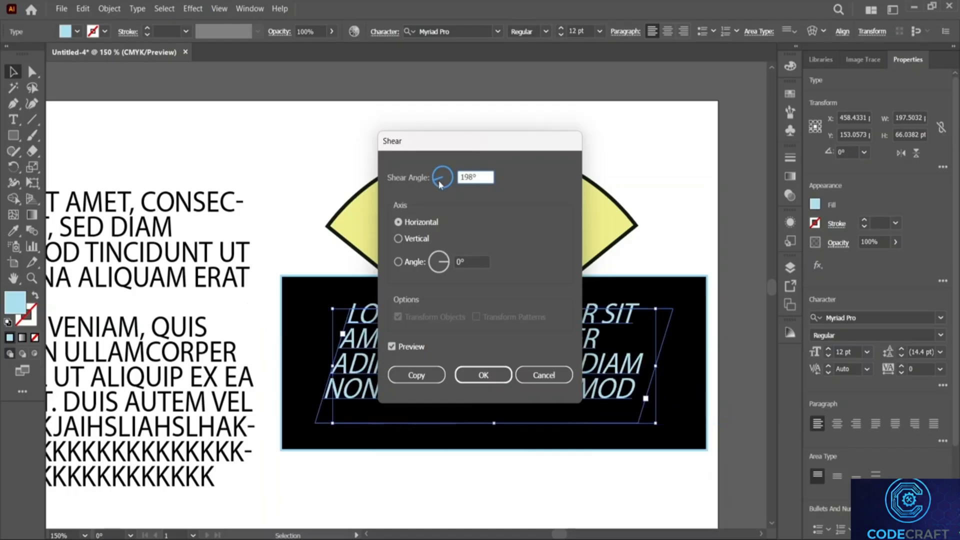
{"action": "left_click", "coordinate": [499, 374]}
{"action": "left_click_drag", "start_coordinate": [548, 361], "coordinate": [550, 364]}
Step: Start a non-uniform Scale transform on the sheared text with the horizontal scale at 114%
{"action": "right_click", "coordinate": [550, 364]}
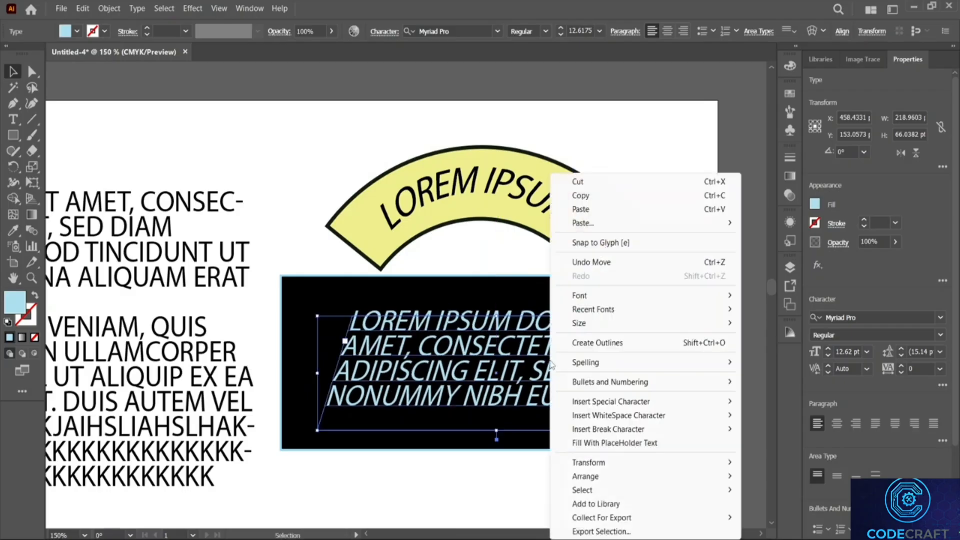
{"action": "mouse_move", "coordinate": [614, 461]}
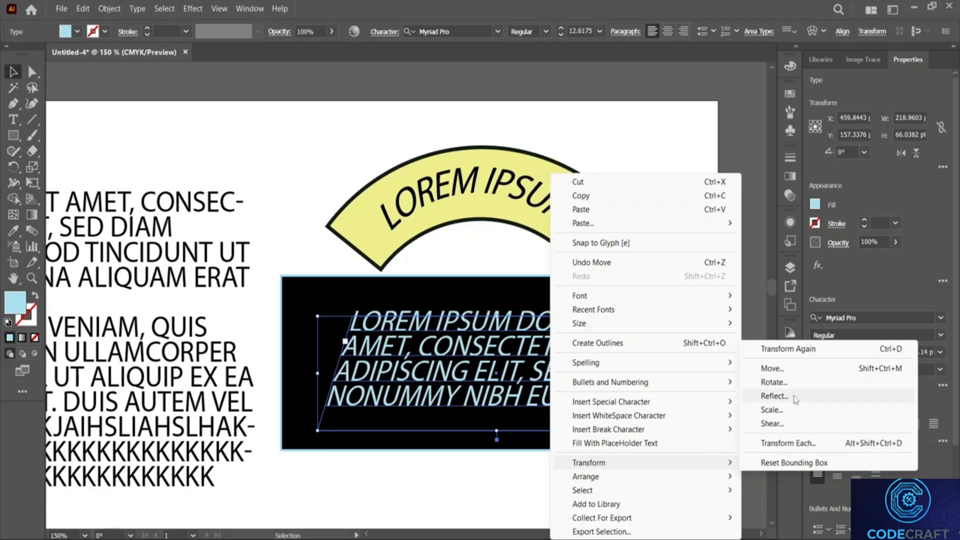
{"action": "left_click", "coordinate": [795, 411]}
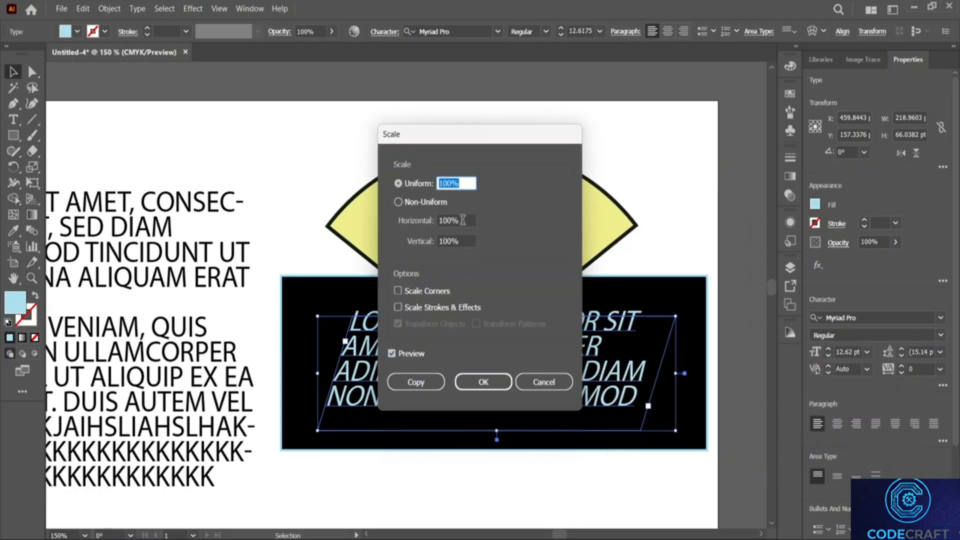
{"action": "left_click", "coordinate": [463, 220]}
{"action": "key", "text": "Up"}
{"action": "key", "text": "Up"}
{"action": "key", "text": "Up"}
{"action": "key", "text": "Up"}
{"action": "key", "text": "Up"}
{"action": "key", "text": "Up"}
{"action": "key", "text": "Up"}
{"action": "key", "text": "Up"}
{"action": "key", "text": "Up"}
{"action": "key", "text": "Up"}
{"action": "key", "text": "Up"}
{"action": "key", "text": "Up"}
{"action": "key", "text": "Up"}
{"action": "key", "text": "Up"}
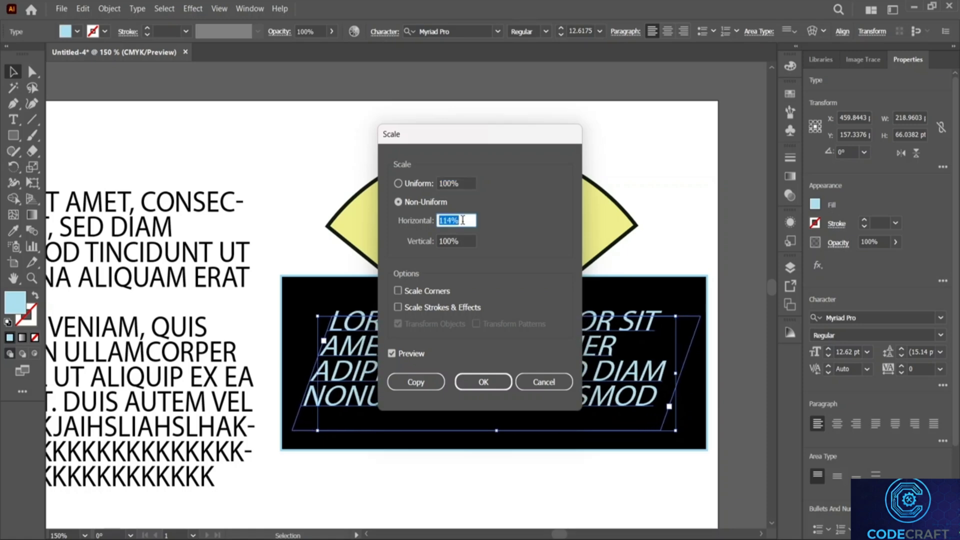
Step: Set the vertical scale of the sheared text to 133%
{"action": "left_click", "coordinate": [461, 242]}
{"action": "key", "text": "Up"}
{"action": "key", "text": "Up"}
{"action": "key", "text": "Up"}
{"action": "key", "text": "Up"}
{"action": "key", "text": "Up"}
{"action": "key", "text": "Up"}
{"action": "key", "text": "Up"}
{"action": "key", "text": "Up"}
{"action": "key", "text": "Up"}
{"action": "key", "text": "Up"}
{"action": "key", "text": "Up"}
{"action": "key", "text": "Up"}
{"action": "key", "text": "Up"}
{"action": "key", "text": "Up"}
{"action": "key", "text": "Up"}
{"action": "key", "text": "Up"}
{"action": "key", "text": "Up"}
{"action": "key", "text": "Up"}
{"action": "key", "text": "Up"}
{"action": "key", "text": "Up"}
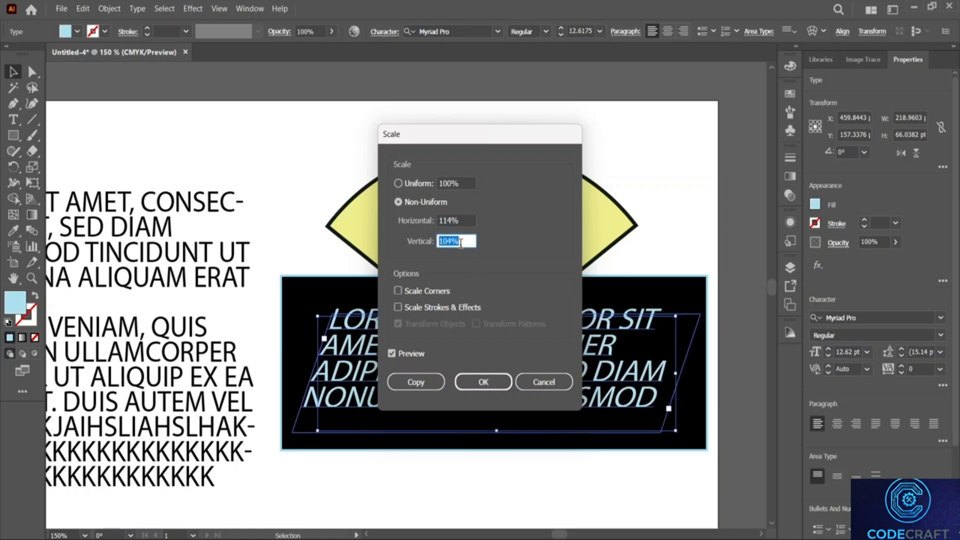
{"action": "key", "text": "Up"}
{"action": "key", "text": "Up"}
{"action": "key", "text": "Up"}
{"action": "key", "text": "Up"}
{"action": "key", "text": "Up"}
{"action": "key", "text": "Up"}
{"action": "key", "text": "Up"}
{"action": "key", "text": "Up"}
{"action": "key", "text": "Up"}
{"action": "key", "text": "Up"}
{"action": "key", "text": "Up"}
{"action": "key", "text": "Up"}
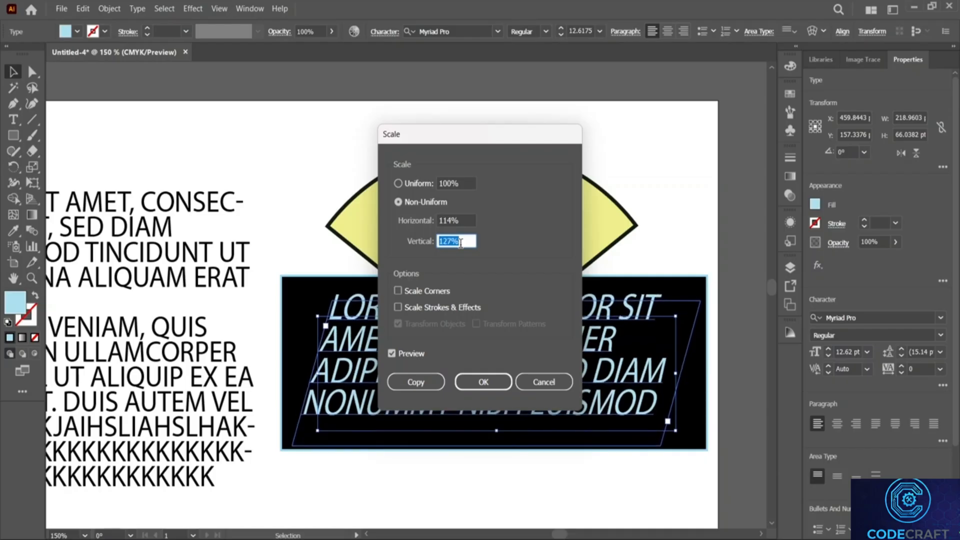
Step: Turn on Scale Strokes & Effects and apply the non-uniform scale to a copy of the sheared text
{"action": "left_click", "coordinate": [421, 290]}
{"action": "left_click", "coordinate": [437, 308]}
{"action": "left_click", "coordinate": [430, 291]}
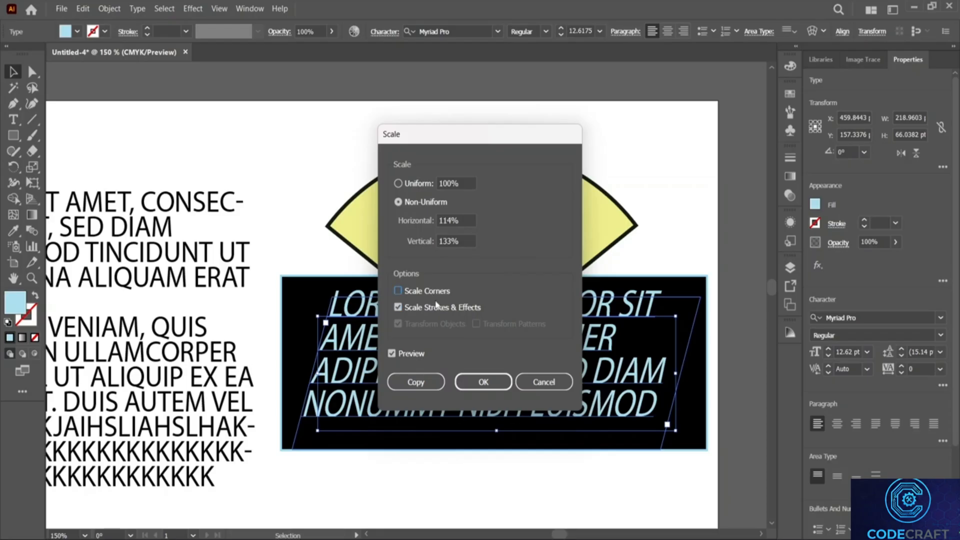
{"action": "left_click", "coordinate": [415, 381]}
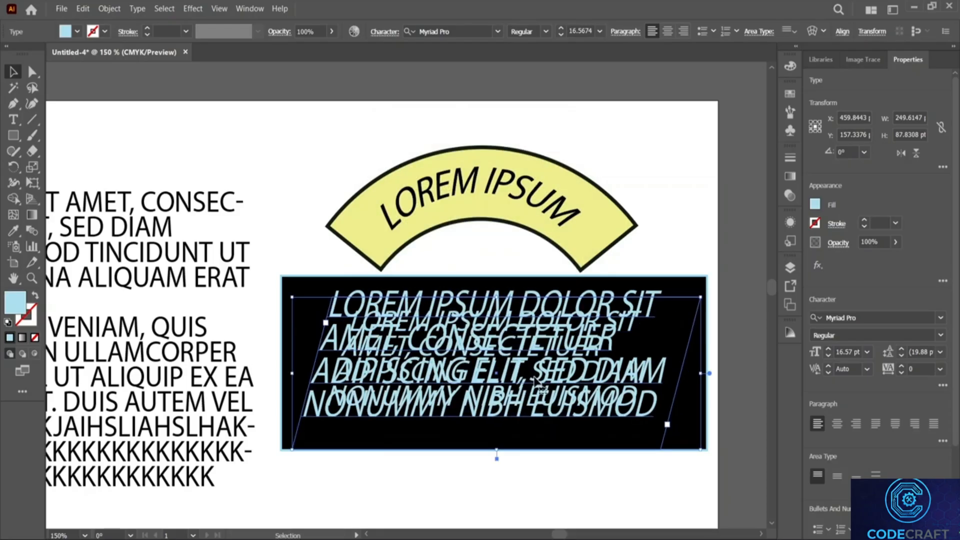
Step: Separate the overlapping texts, placing the smaller original below the black rectangle and keeping the enlarged copy inside it
{"action": "left_click_drag", "start_coordinate": [496, 339], "coordinate": [498, 402]}
{"action": "left_click_drag", "start_coordinate": [517, 264], "coordinate": [315, 539]}
{"action": "left_click_drag", "start_coordinate": [506, 386], "coordinate": [502, 233]}
{"action": "left_click_drag", "start_coordinate": [366, 491], "coordinate": [553, 355]}
{"action": "scroll", "coordinate": [456, 457], "scroll_direction": "up", "scroll_amount": 9}
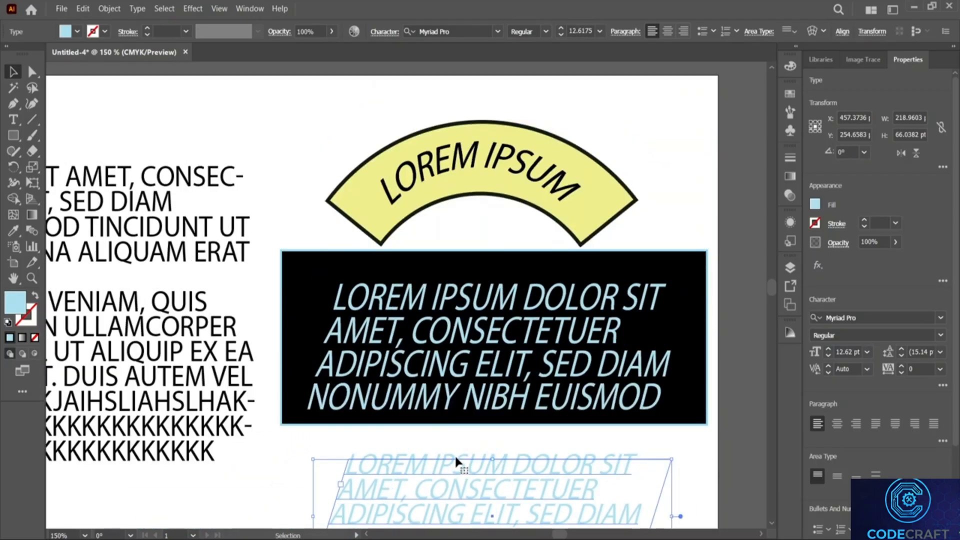
{"action": "scroll", "coordinate": [455, 452], "scroll_direction": "down", "scroll_amount": 2}
{"action": "scroll", "coordinate": [454, 443], "scroll_direction": "down", "scroll_amount": 1}
{"action": "left_click", "coordinate": [242, 418]}
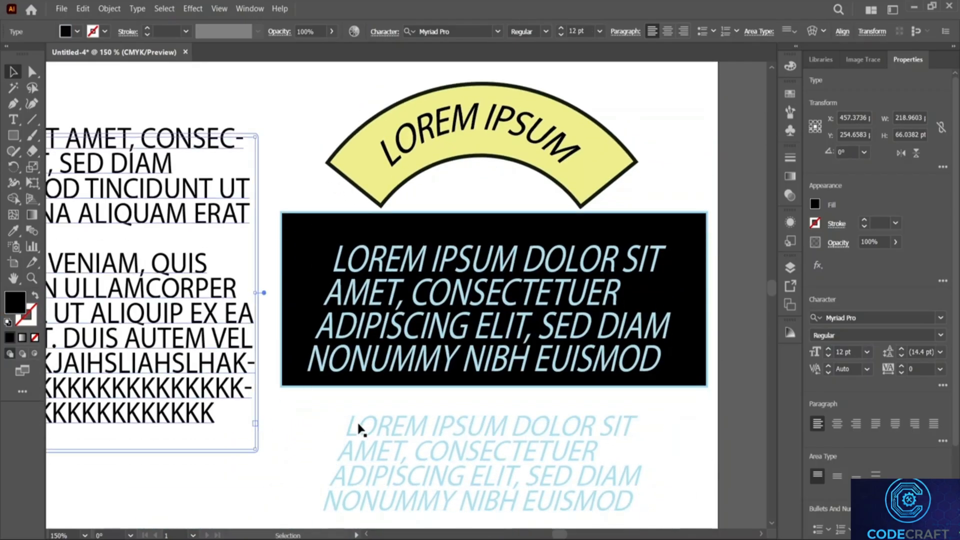
{"action": "left_click", "coordinate": [280, 420]}
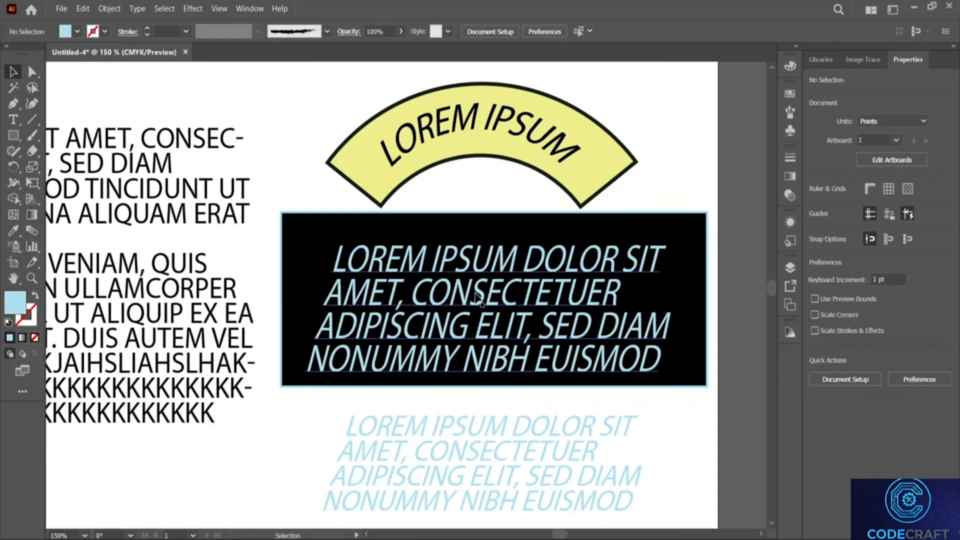
Step: Show the rulers and the grid over the artwork
{"action": "right_click", "coordinate": [442, 298]}
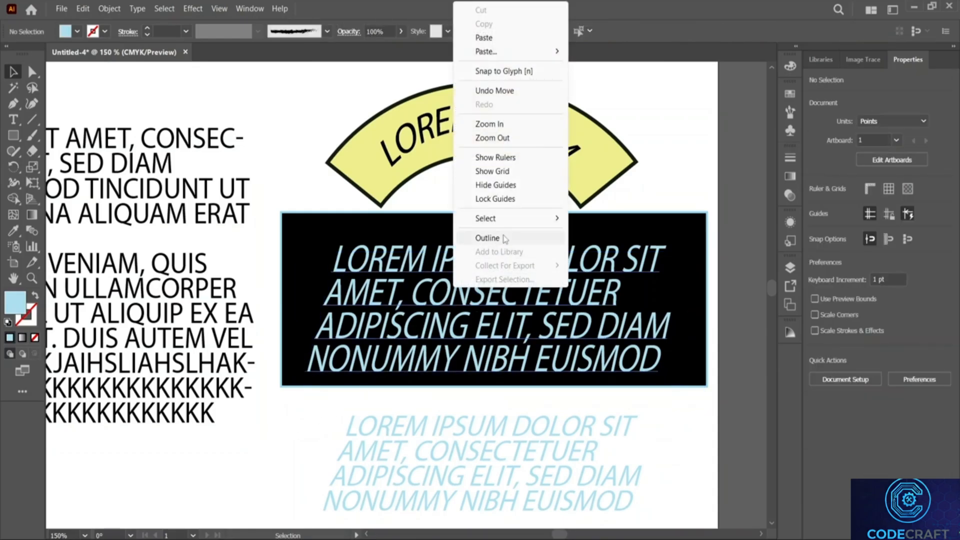
{"action": "left_click", "coordinate": [493, 157]}
{"action": "right_click", "coordinate": [525, 296]}
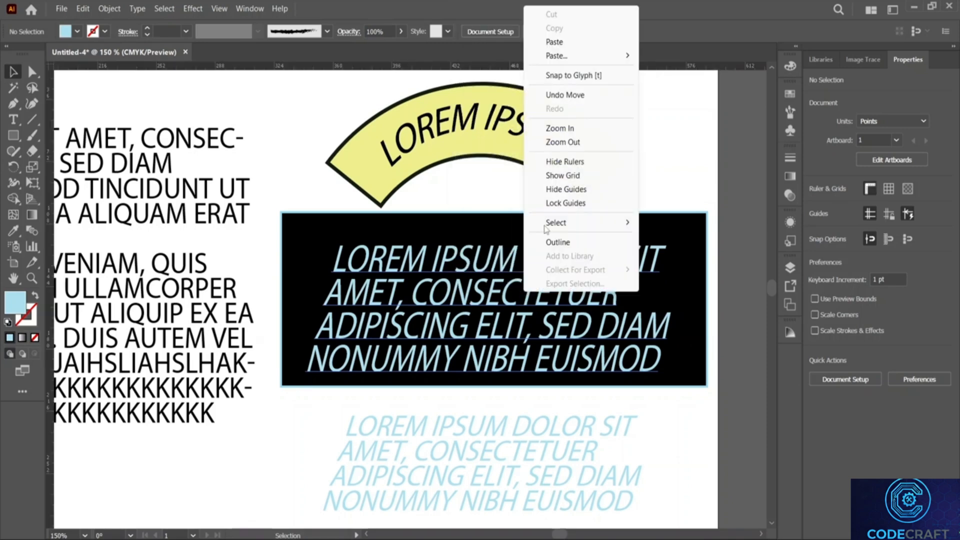
{"action": "left_click", "coordinate": [563, 176]}
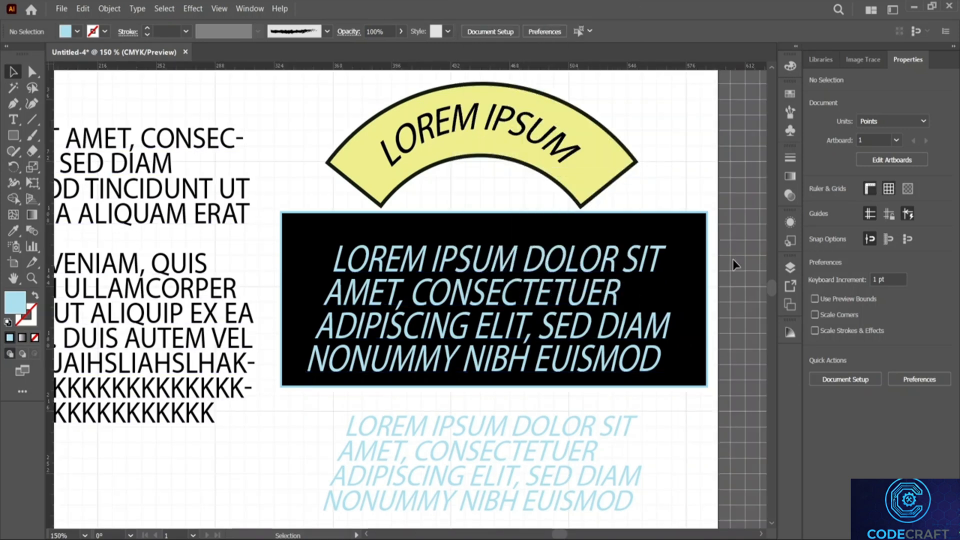
{"action": "scroll", "coordinate": [697, 235], "scroll_direction": "down", "scroll_amount": 5}
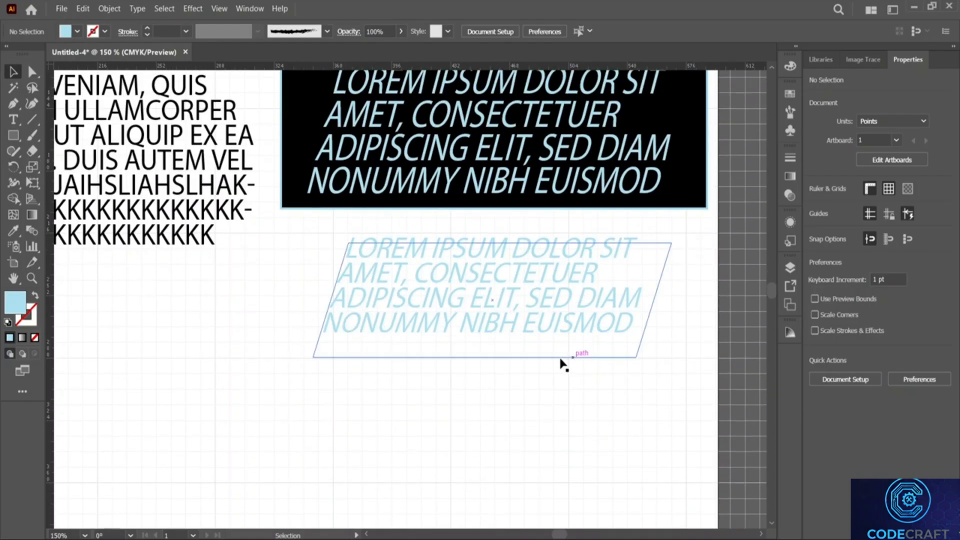
{"action": "scroll", "coordinate": [622, 395], "scroll_direction": "up", "scroll_amount": 1}
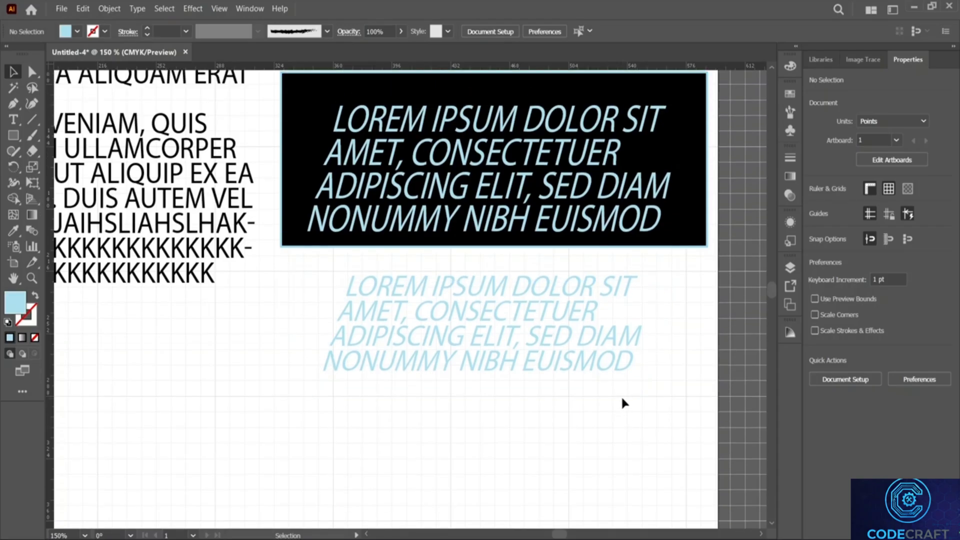
{"action": "scroll", "coordinate": [621, 395], "scroll_direction": "up", "scroll_amount": 1}
{"action": "scroll", "coordinate": [621, 398], "scroll_direction": "up", "scroll_amount": 2}
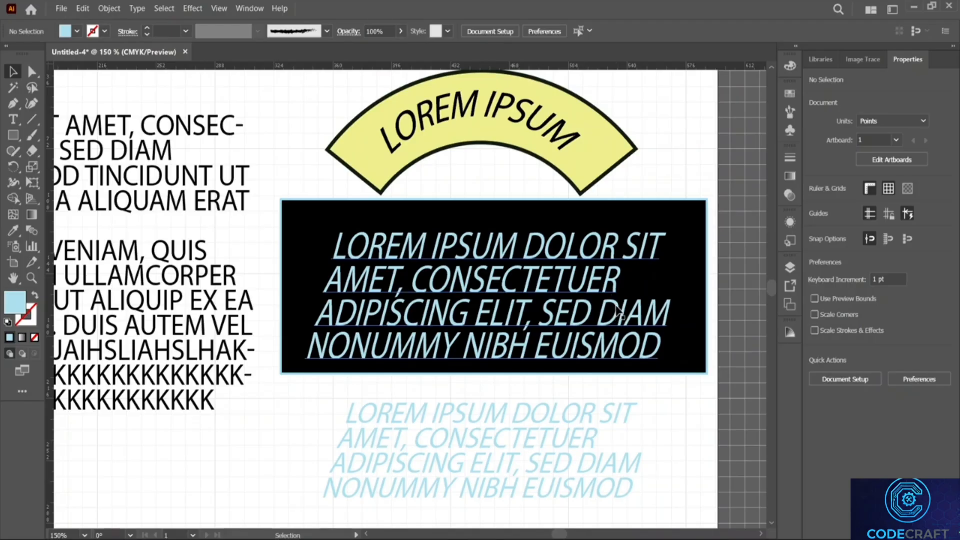
Step: Hide the rulers and grid, and shift the enlarged light blue text slightly up within the black rectangle
{"action": "left_click", "coordinate": [618, 312]}
{"action": "key", "text": "ctrl+r"}
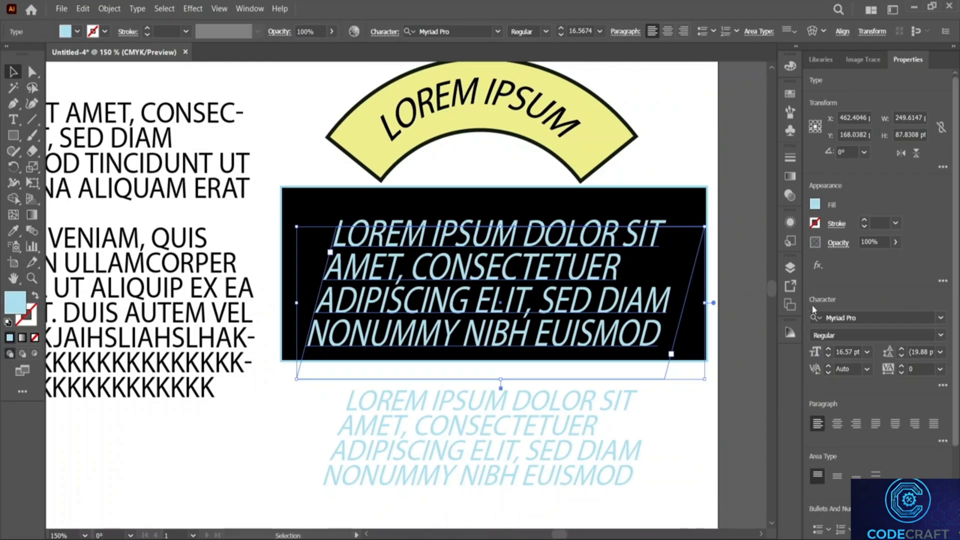
{"action": "left_click_drag", "start_coordinate": [557, 282], "coordinate": [555, 268]}
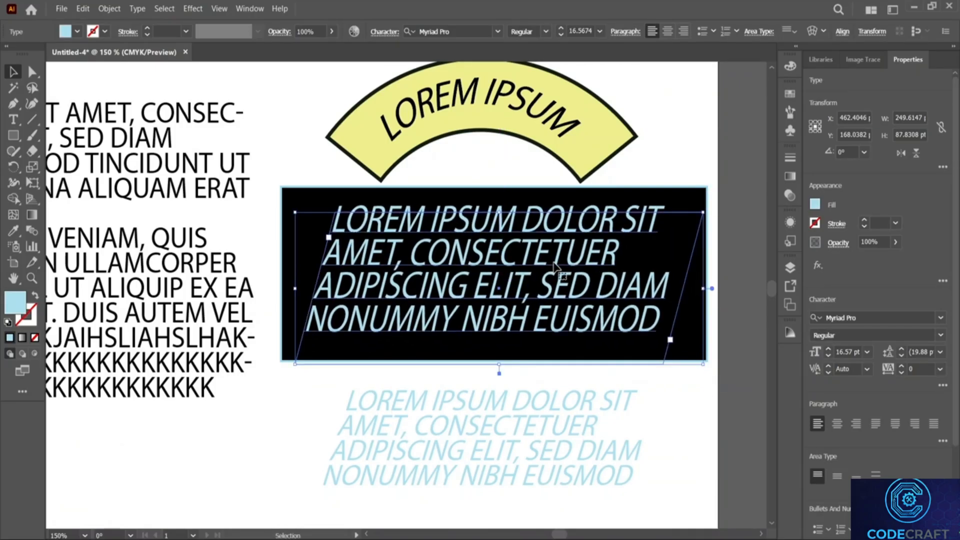
{"action": "right_click", "coordinate": [553, 263]}
{"action": "left_click", "coordinate": [490, 285]}
{"action": "left_click", "coordinate": [880, 32]}
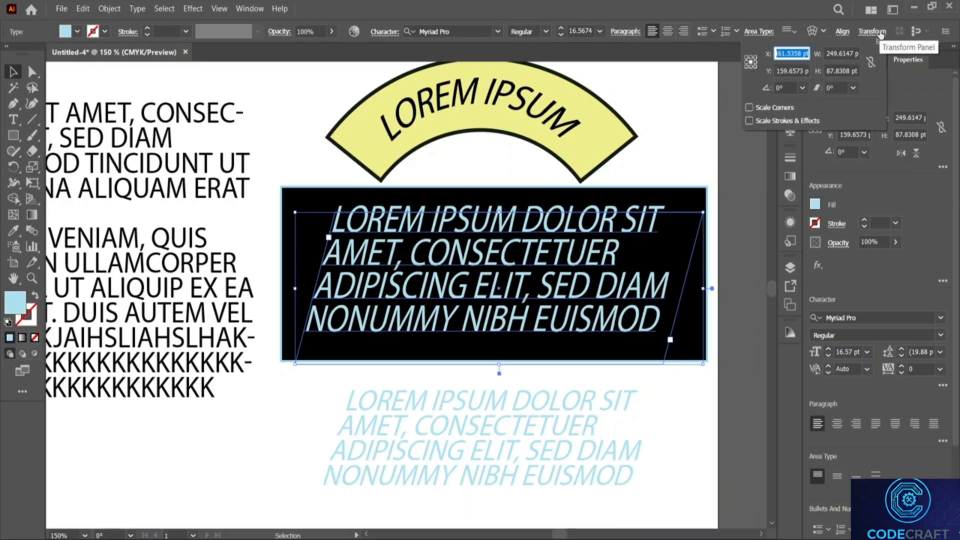
{"action": "left_click", "coordinate": [882, 25]}
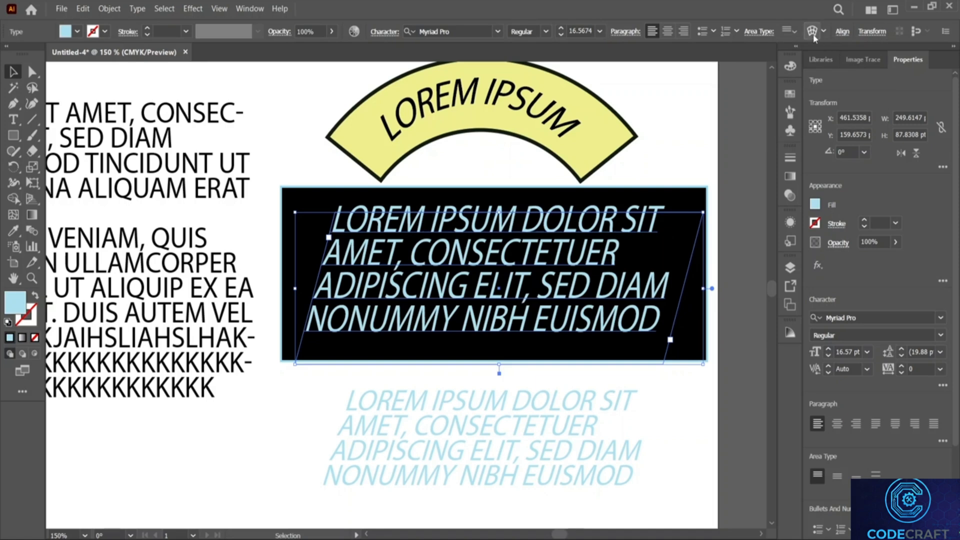
Step: Try an Arc envelope warp on the enlarged text, with a 5% horizontal bend and a 1% vertical bend
{"action": "left_click", "coordinate": [823, 32]}
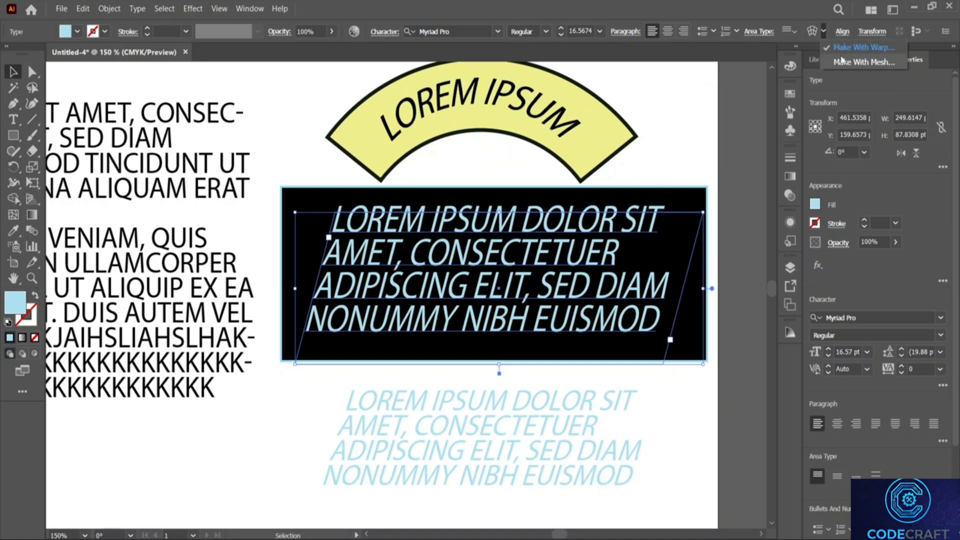
{"action": "left_click", "coordinate": [817, 36]}
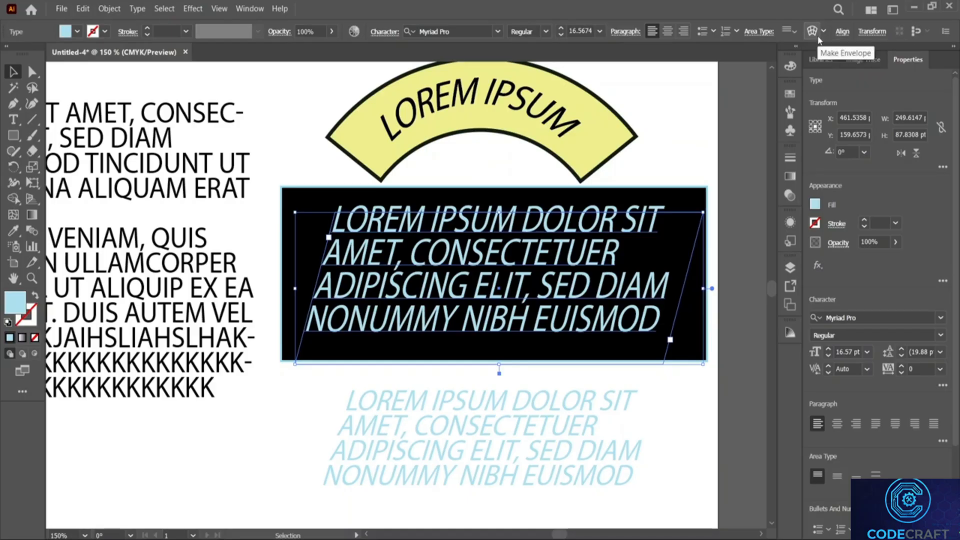
{"action": "left_click", "coordinate": [818, 35]}
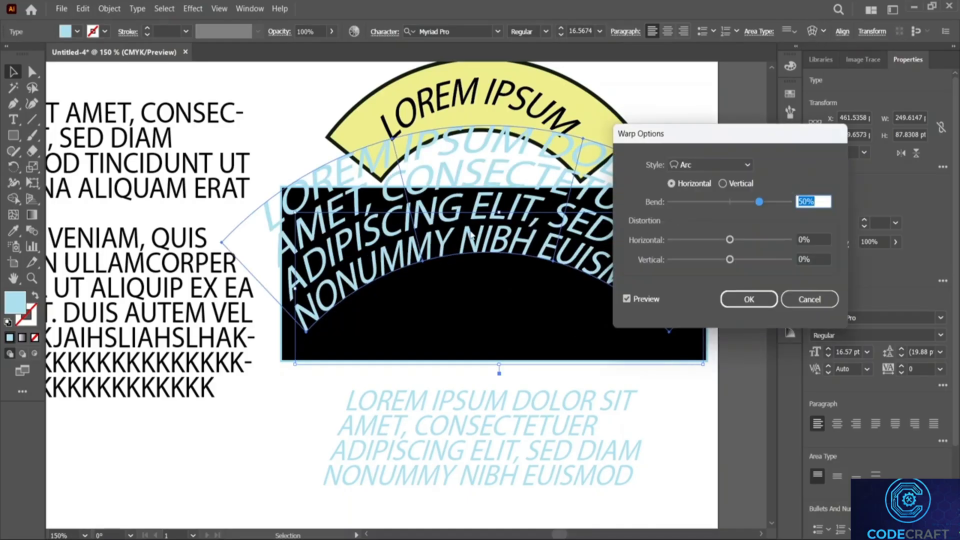
{"action": "left_click", "coordinate": [727, 164]}
{"action": "left_click", "coordinate": [754, 161]}
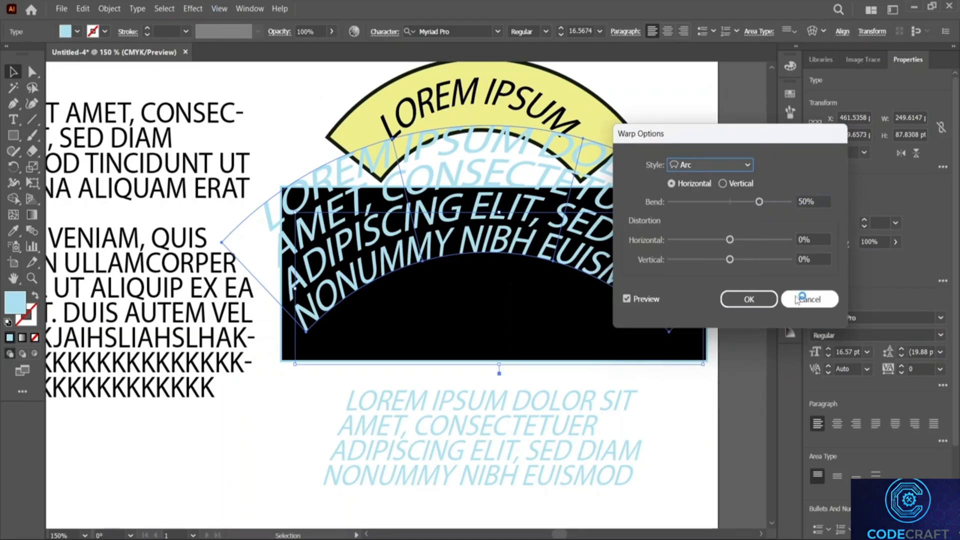
{"action": "left_click_drag", "start_coordinate": [758, 202], "coordinate": [733, 208]}
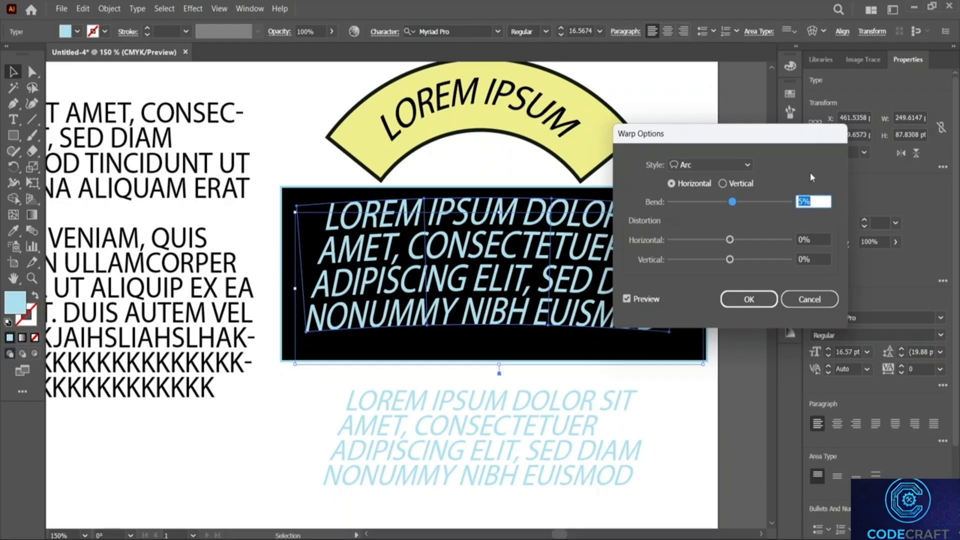
{"action": "left_click", "coordinate": [723, 184]}
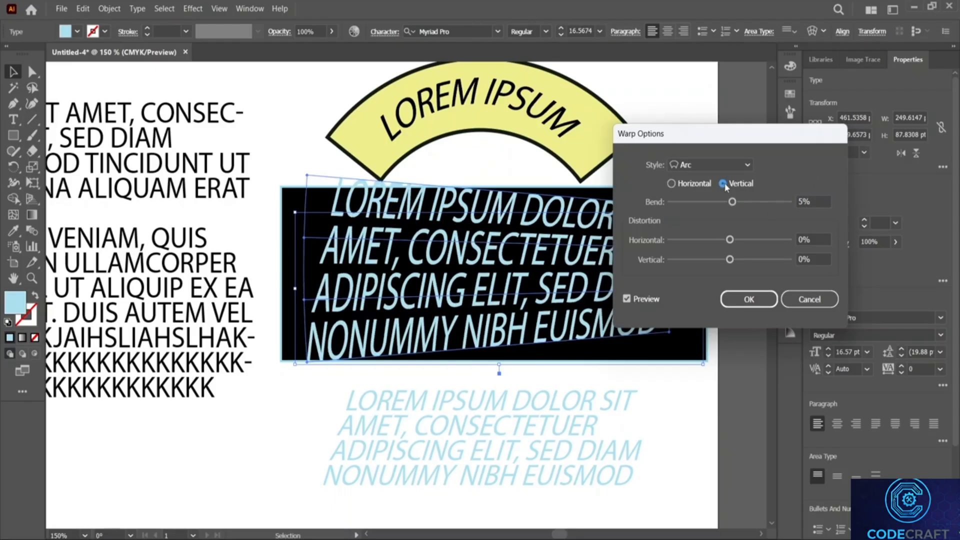
{"action": "left_click_drag", "start_coordinate": [732, 202], "coordinate": [731, 206]}
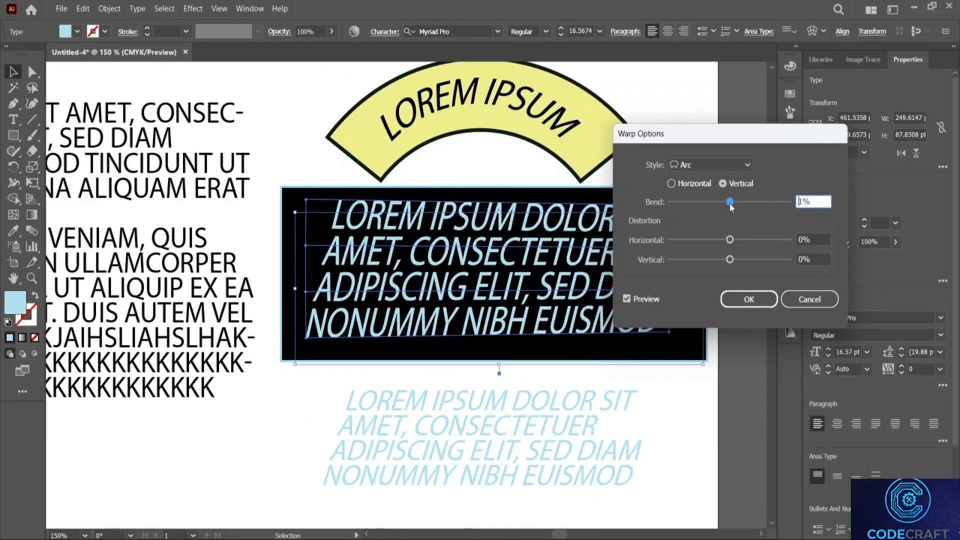
{"action": "left_click", "coordinate": [806, 305]}
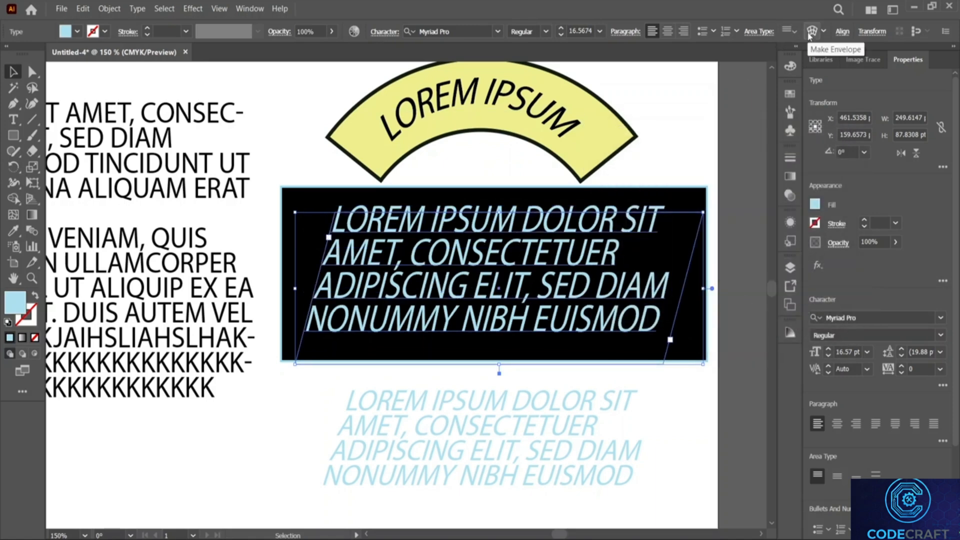
{"action": "left_click", "coordinate": [720, 136]}
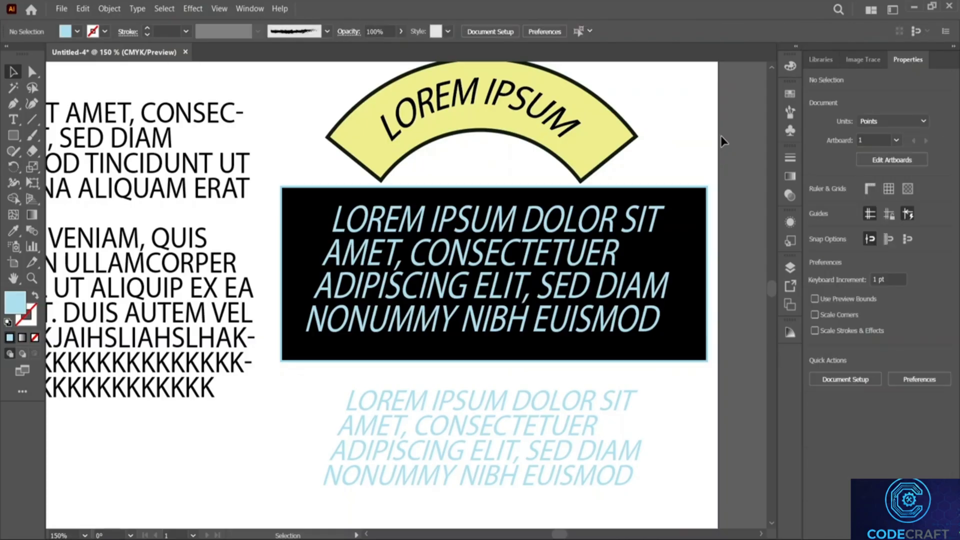
Step: Draw a light blue five-pointed star about 210 pt wide and 201 pt high near the end of the long black paragraph
{"action": "scroll", "coordinate": [721, 136], "scroll_direction": "right", "scroll_amount": 3}
{"action": "scroll", "coordinate": [721, 136], "scroll_direction": "left", "scroll_amount": 4}
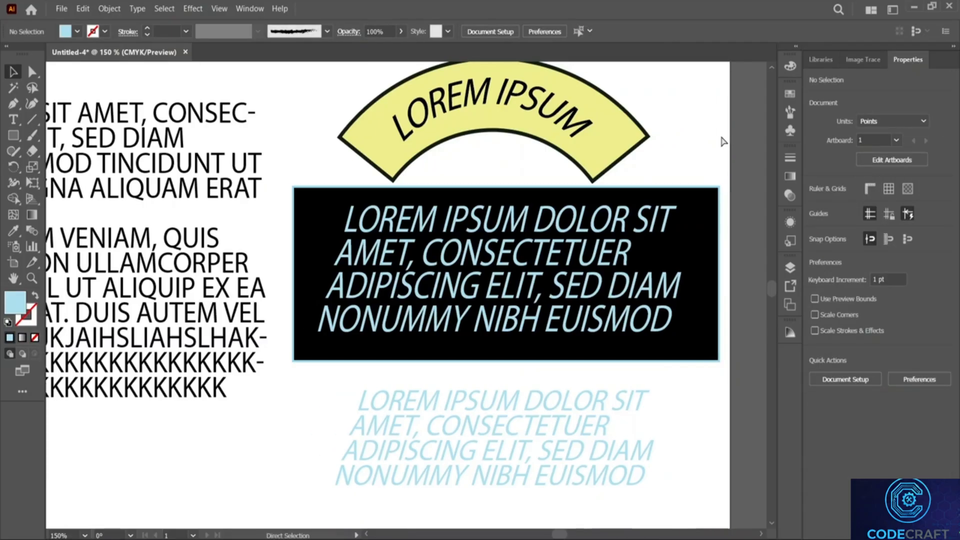
{"action": "scroll", "coordinate": [721, 141], "scroll_direction": "left", "scroll_amount": 5}
{"action": "scroll", "coordinate": [723, 142], "scroll_direction": "up", "scroll_amount": 2}
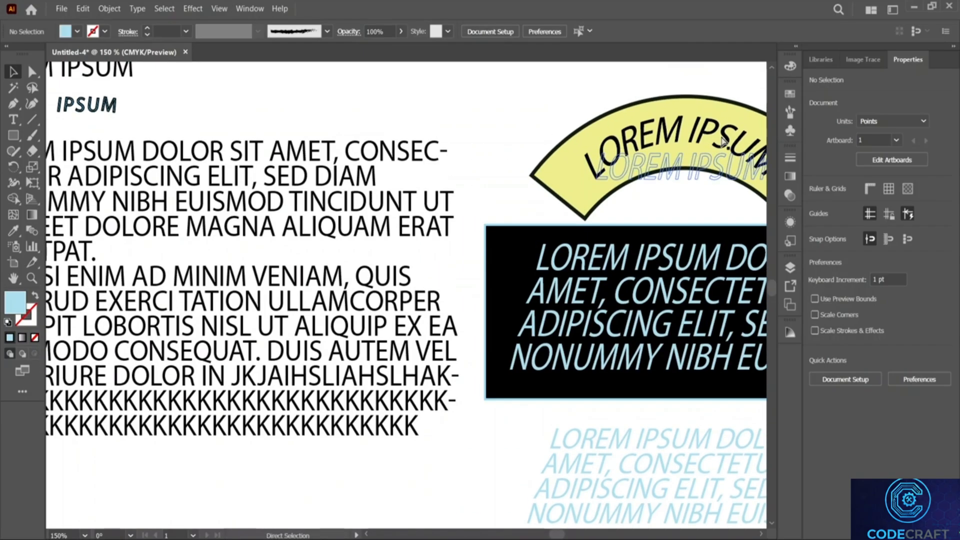
{"action": "key", "text": "ctrl+minus"}
{"action": "scroll", "coordinate": [722, 141], "scroll_direction": "down", "scroll_amount": 5}
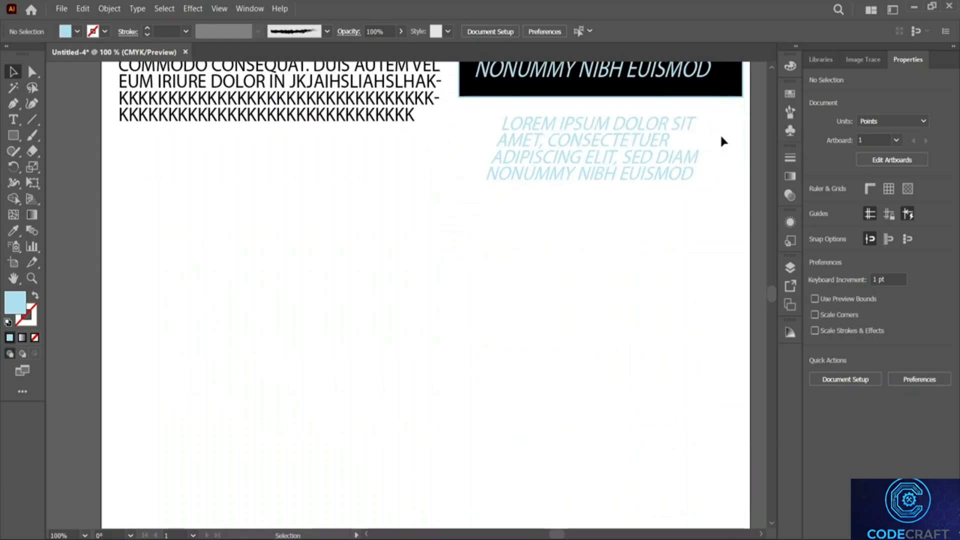
{"action": "scroll", "coordinate": [721, 142], "scroll_direction": "up", "scroll_amount": 2}
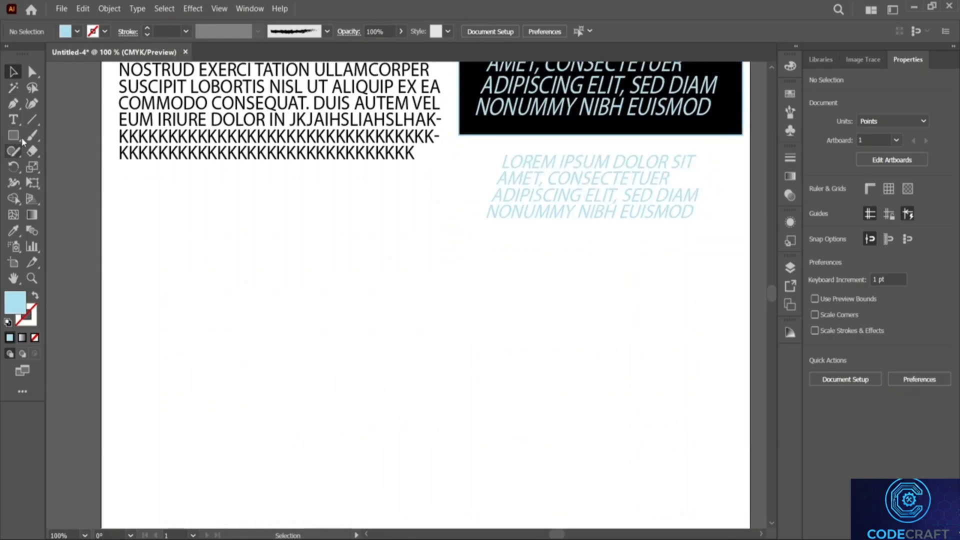
{"action": "left_click", "coordinate": [14, 119]}
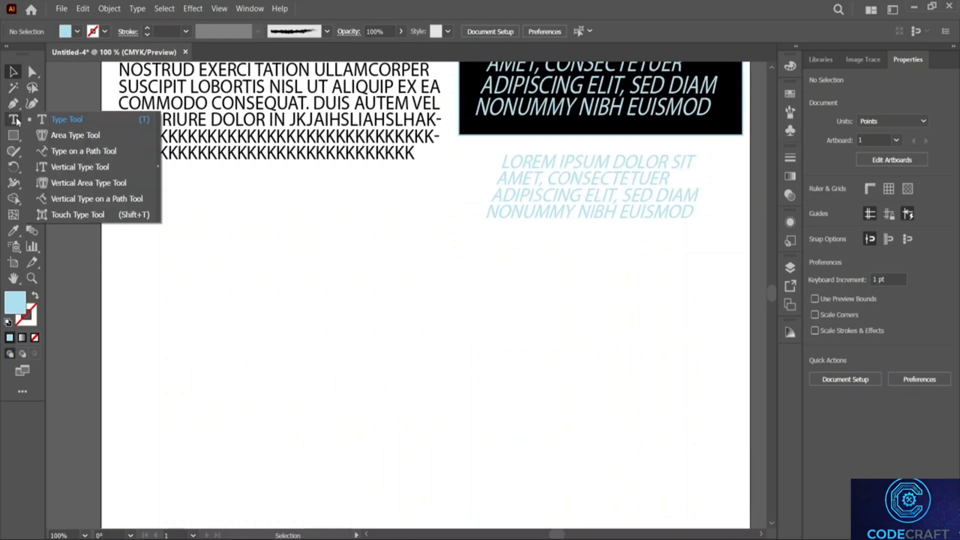
{"action": "left_click", "coordinate": [71, 138]}
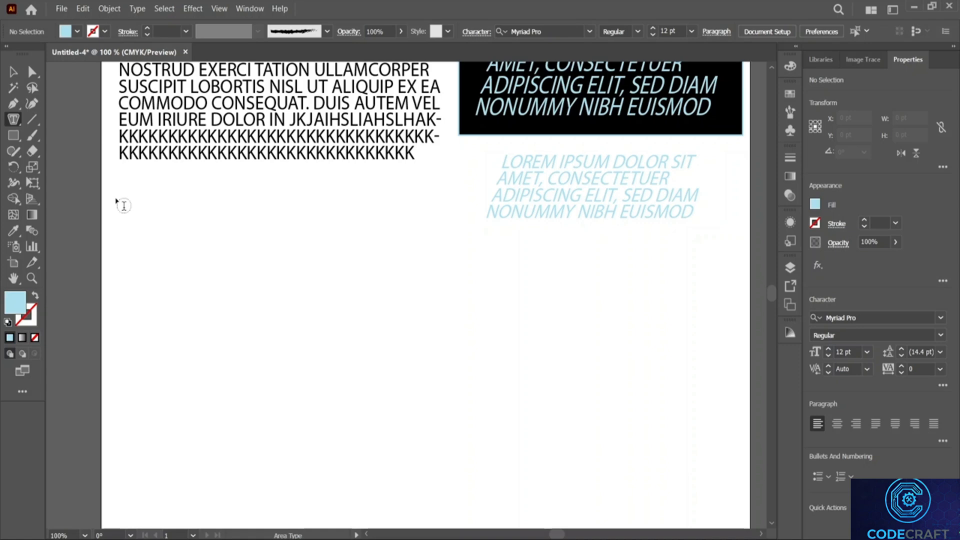
{"action": "left_click", "coordinate": [13, 133]}
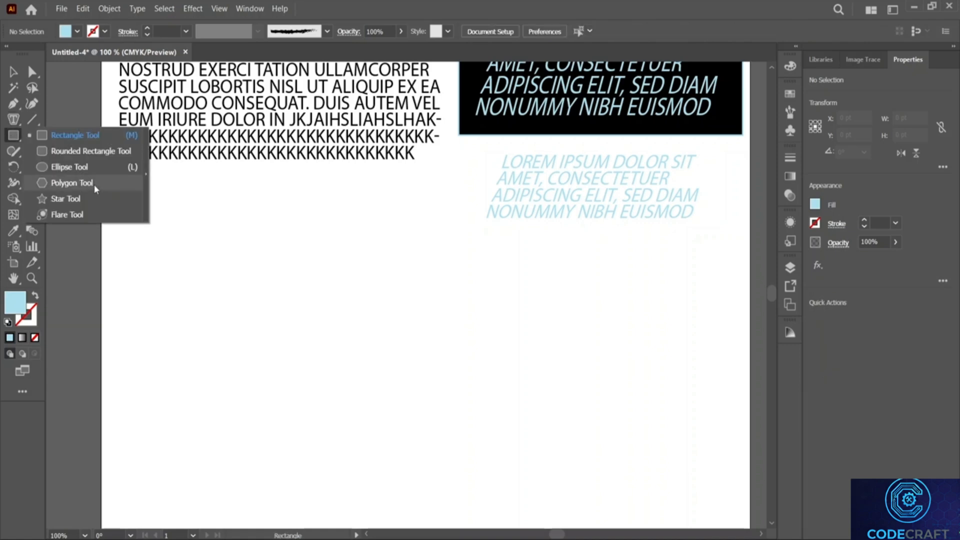
{"action": "left_click", "coordinate": [92, 198]}
{"action": "left_click_drag", "start_coordinate": [191, 260], "coordinate": [260, 365]}
Step: Move the light blue star down and to the right so it sits clear of the black paragraph
{"action": "key", "text": "v"}
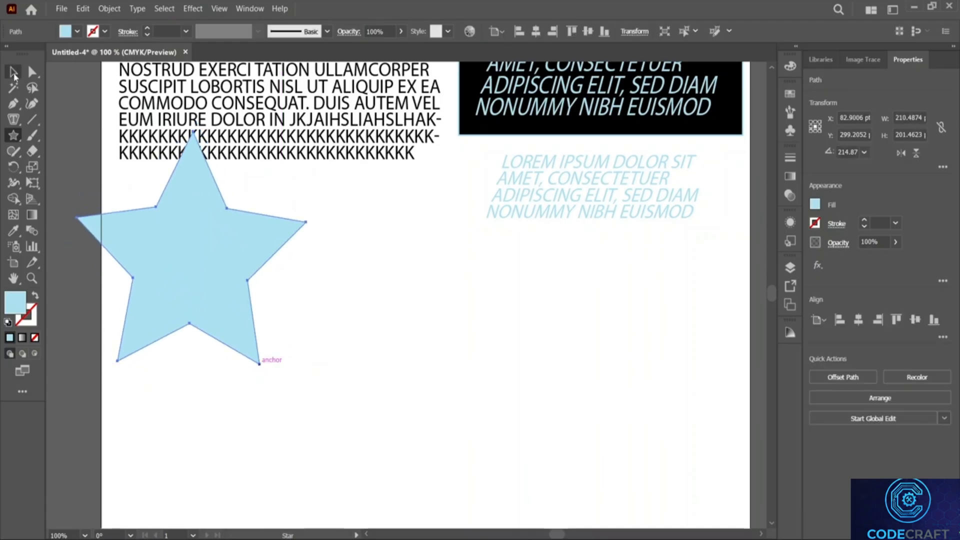
{"action": "left_click_drag", "start_coordinate": [195, 241], "coordinate": [297, 346]}
{"action": "left_click", "coordinate": [814, 204]}
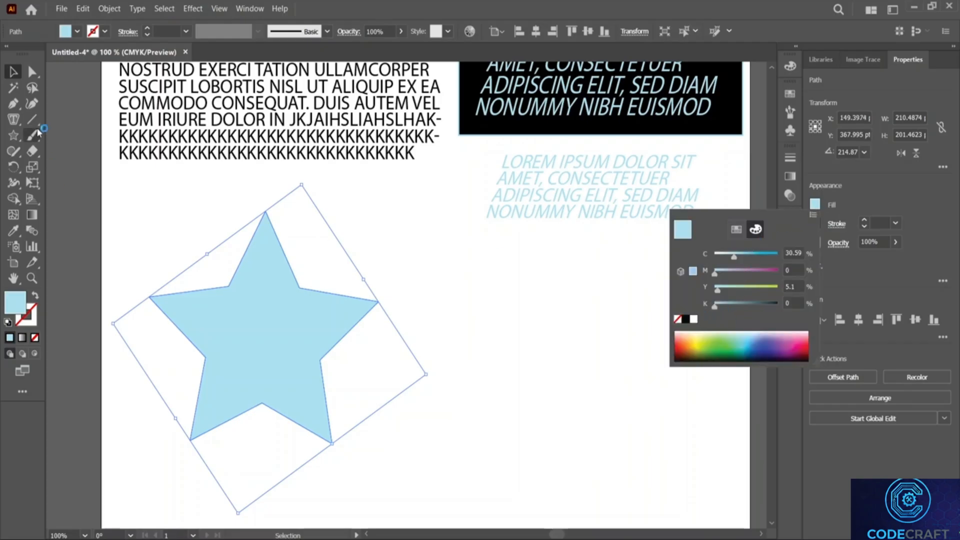
{"action": "left_click", "coordinate": [16, 124]}
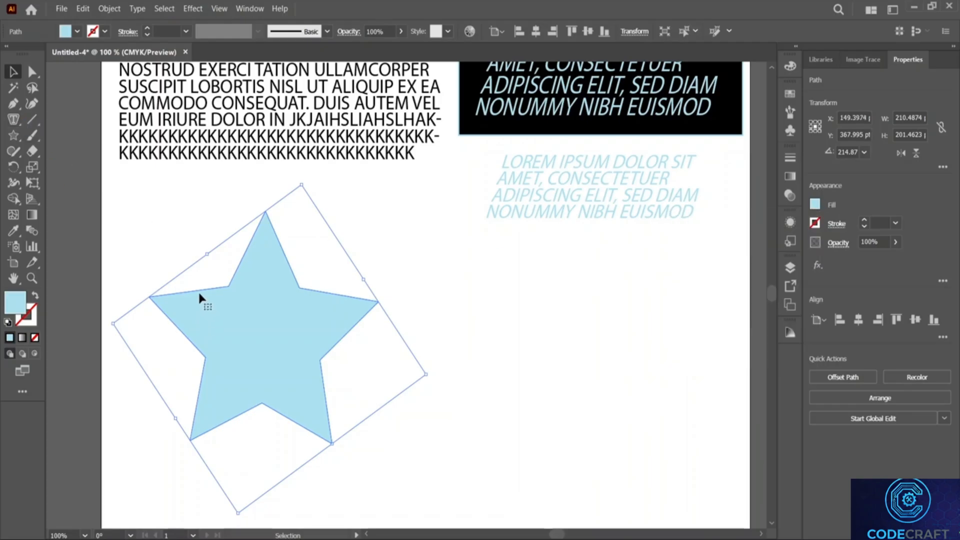
Step: Convert the star into an area type frame with placeholder text and set its font size to 7 pt
{"action": "left_click", "coordinate": [13, 119]}
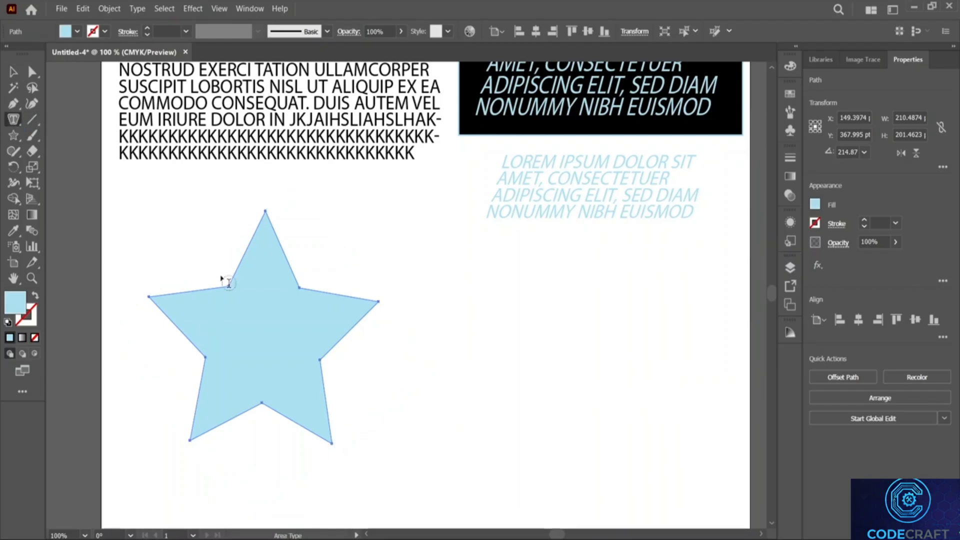
{"action": "left_click", "coordinate": [211, 289]}
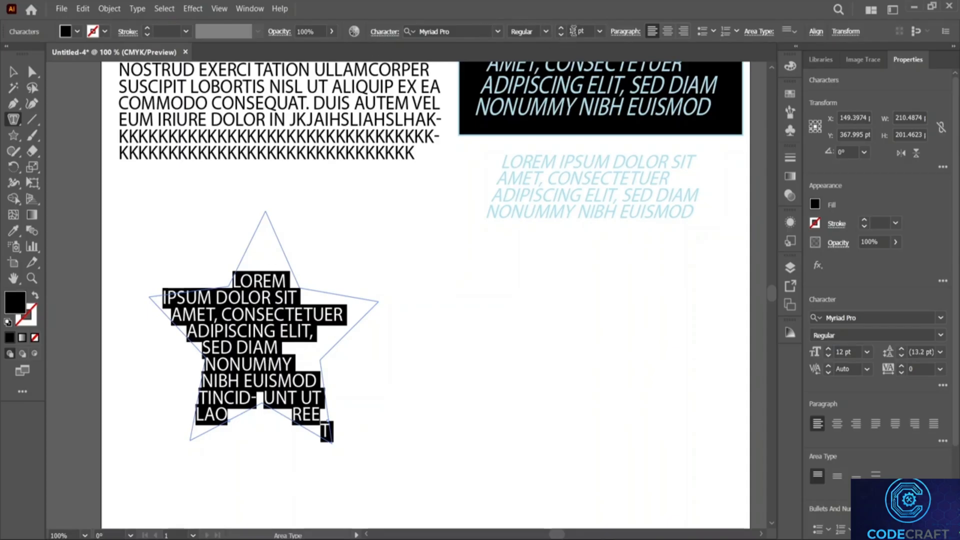
{"action": "scroll", "coordinate": [574, 30], "scroll_direction": "down", "scroll_amount": 4}
{"action": "scroll", "coordinate": [575, 29], "scroll_direction": "down", "scroll_amount": 1}
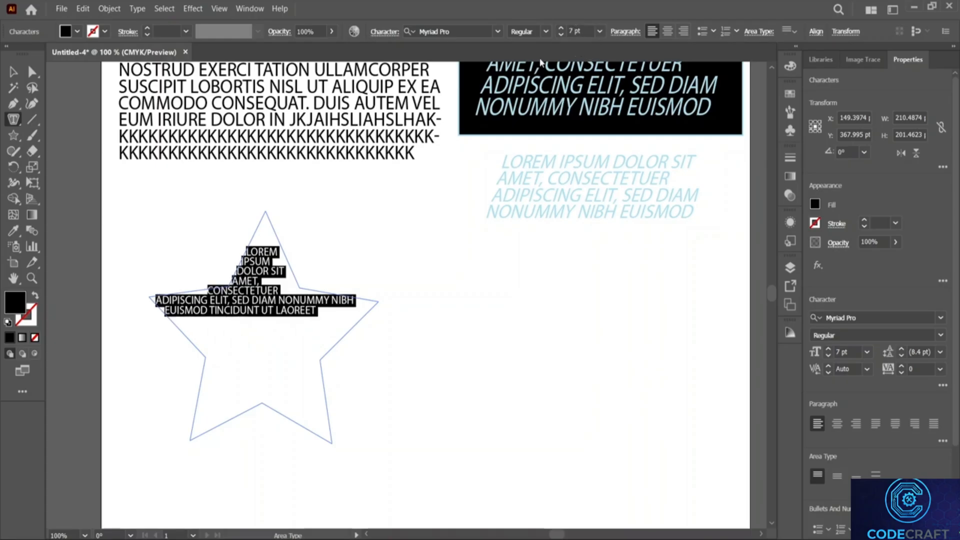
Step: Replace the placeholder text in the star with repeated letter O's until the whole shape is filled
{"action": "key", "text": "Delete"}
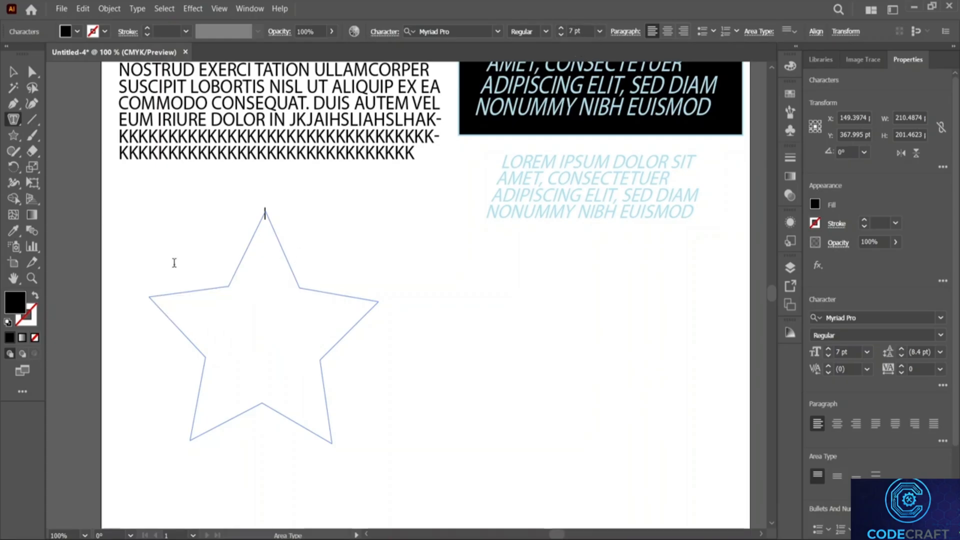
{"action": "left_click", "coordinate": [14, 105]}
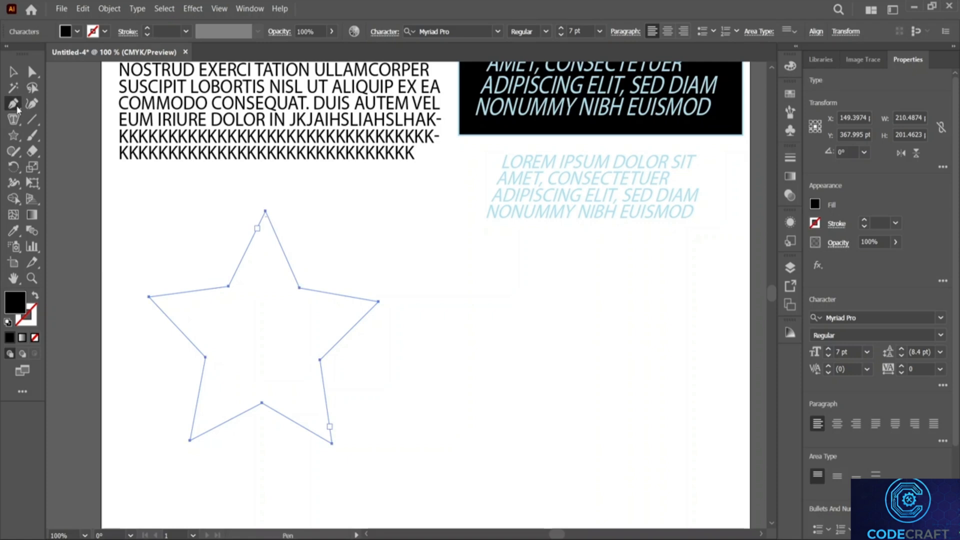
{"action": "left_click", "coordinate": [14, 120]}
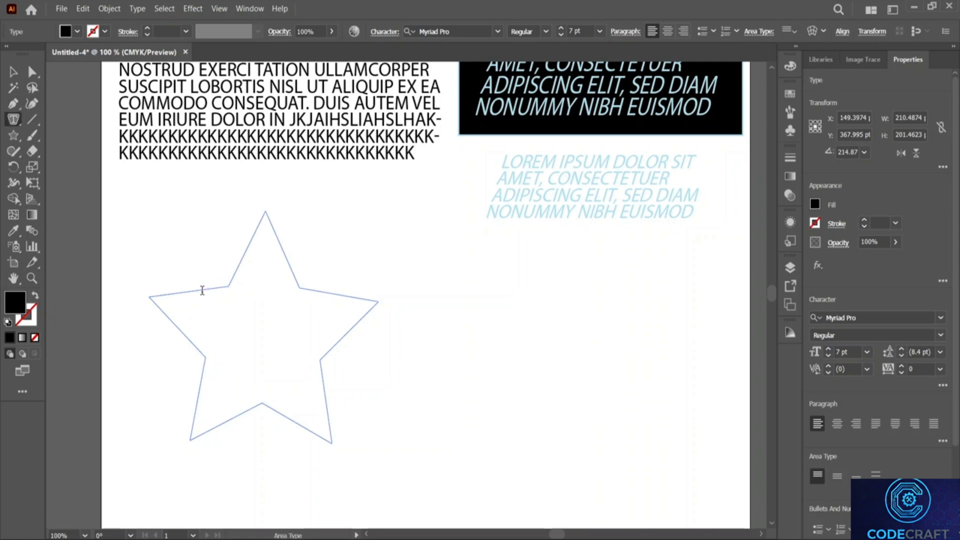
{"action": "left_click", "coordinate": [202, 290]}
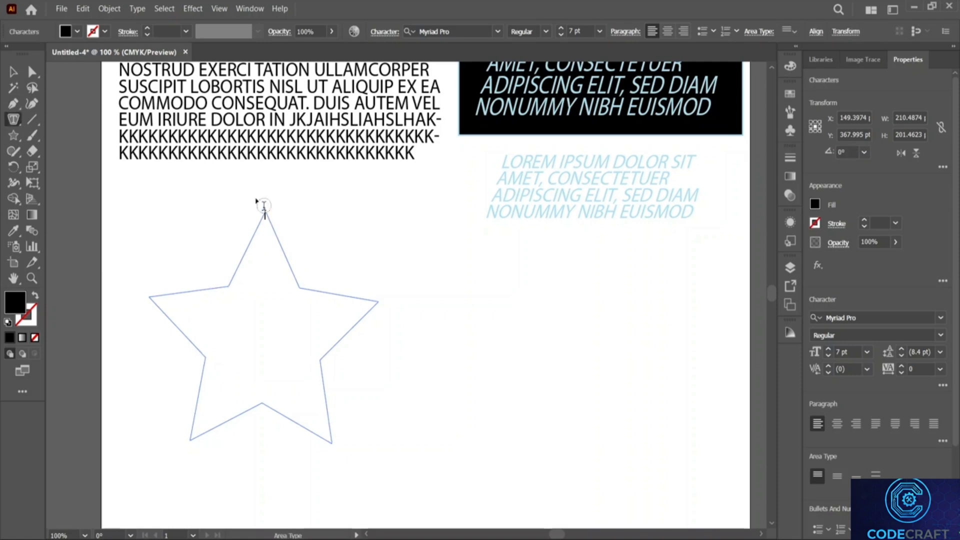
{"action": "type", "text": "ooooooooooooooooooooooooooooooooooooooooooooooooooooooooooooooooooo"}
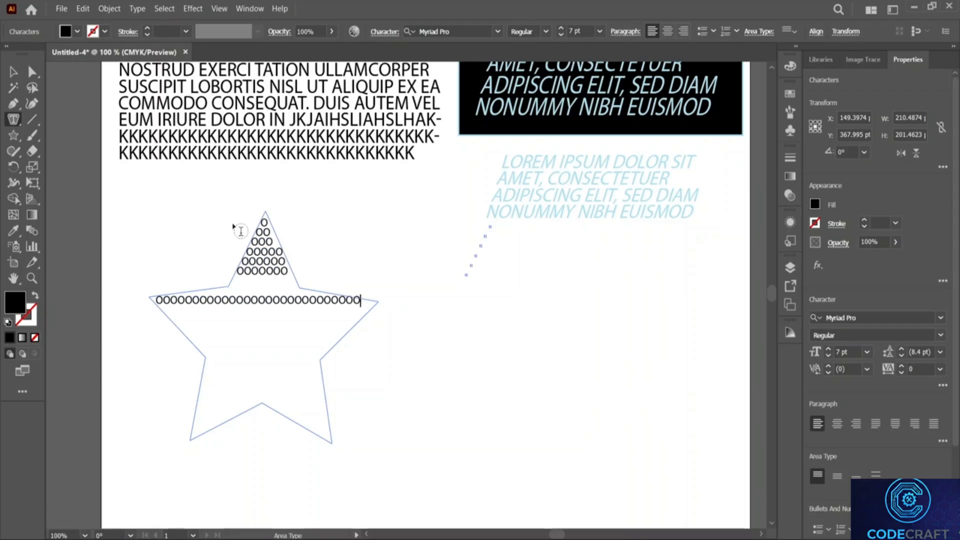
{"action": "type", "text": "ooooooooooooooooooooooooooooooooooooooooooooooooooooooooooooooooooooooo"}
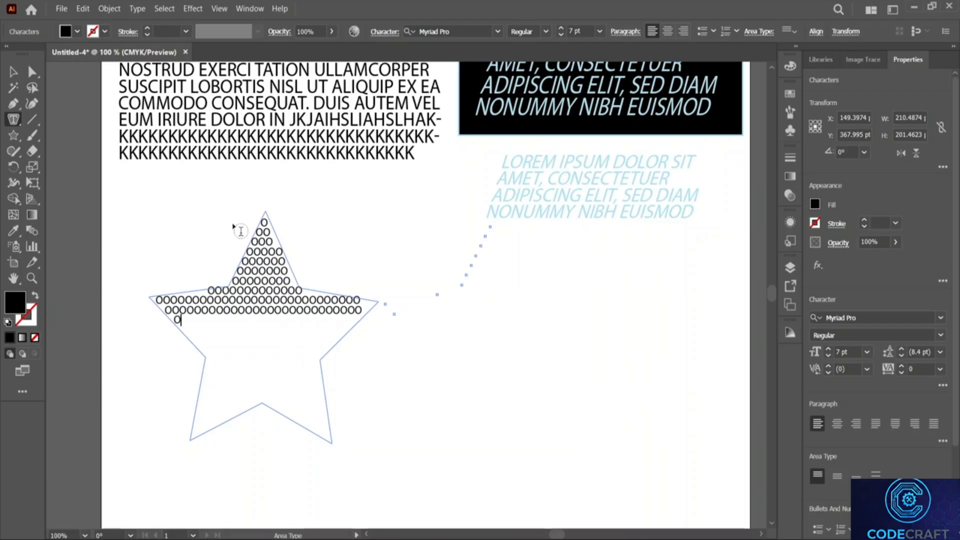
{"action": "type", "text": "oooooooooooooooooooooooooooooooooooooooooooooooo"}
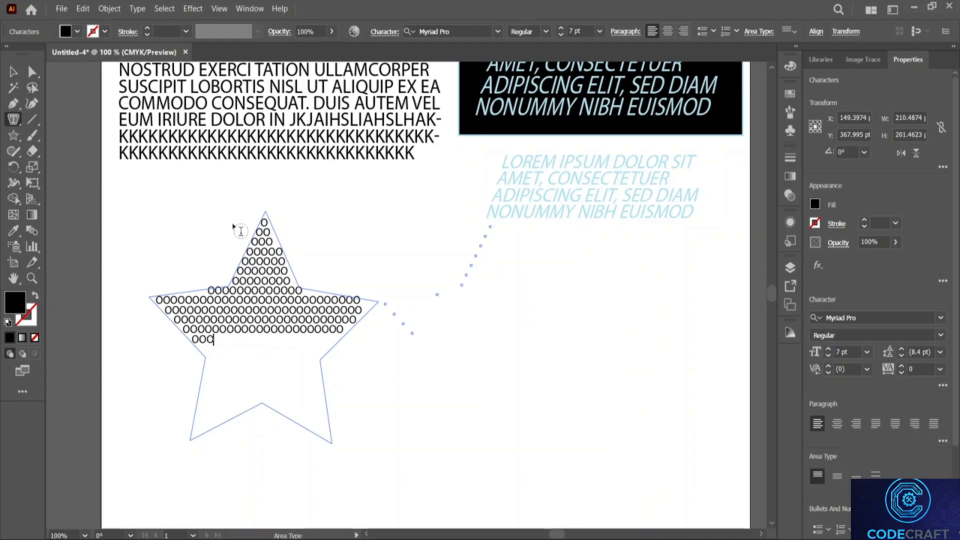
{"action": "type", "text": "ooooooooooooooooo"}
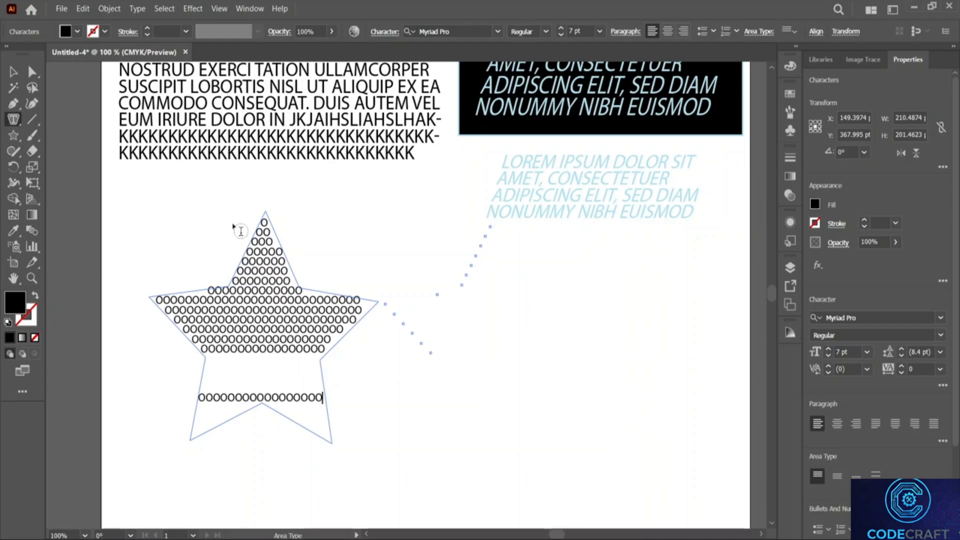
{"action": "type", "text": "oooooooooooooooooooooooooooooooooooooooooooooooooooooooooooooooooooooooooooooooooooo"}
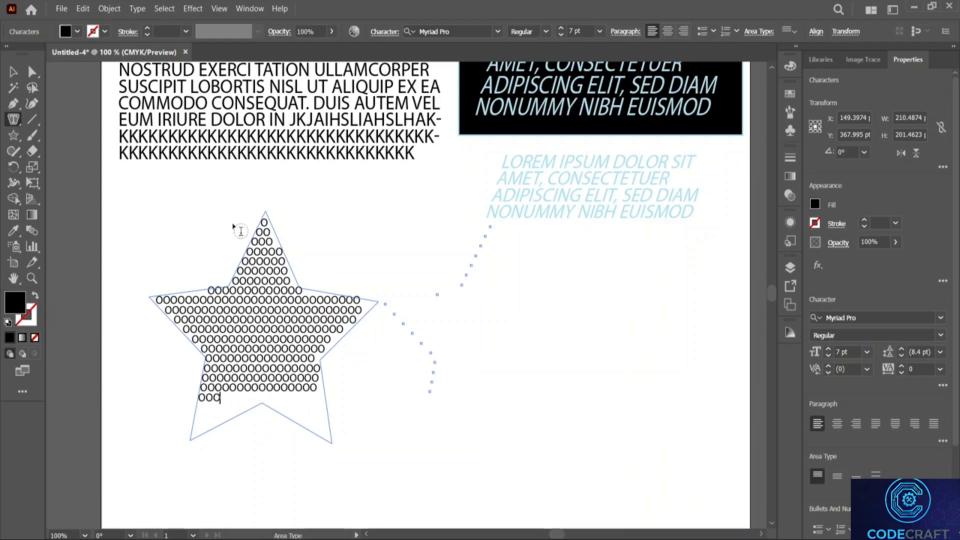
{"action": "type", "text": "ooo"}
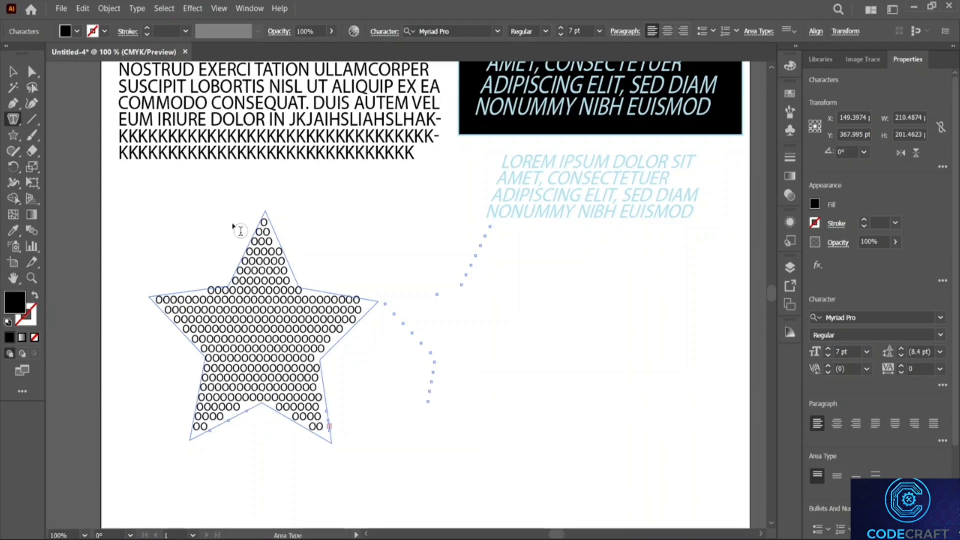
Step: Reposition the star-shaped O text slightly to the left below the black paragraph and deselect it
{"action": "left_click", "coordinate": [13, 72]}
{"action": "left_click", "coordinate": [145, 235]}
{"action": "mouse_move", "coordinate": [290, 322]}
{"action": "left_mouse_down"}
{"action": "mouse_move", "coordinate": [362, 340]}
{"action": "mouse_move", "coordinate": [291, 320]}
{"action": "left_mouse_up"}
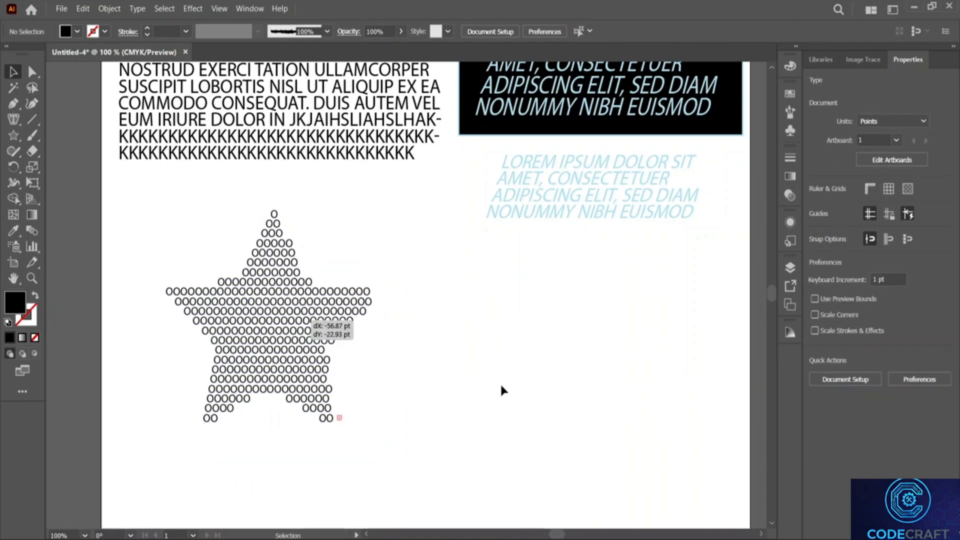
{"action": "left_click_drag", "start_coordinate": [240, 344], "coordinate": [241, 345]}
{"action": "left_click", "coordinate": [479, 386]}
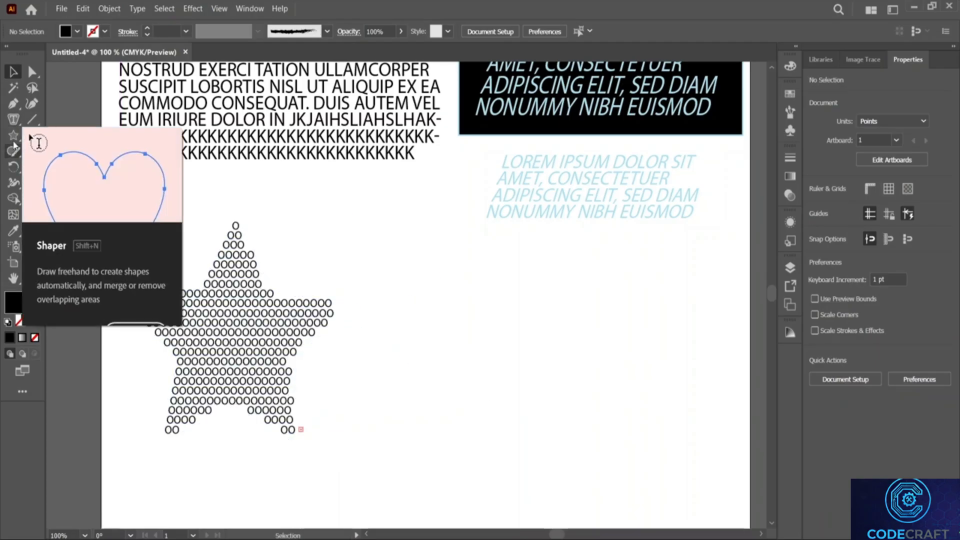
Step: Draw a black circle about 123 pt in diameter below the star-shaped text
{"action": "left_click", "coordinate": [14, 134]}
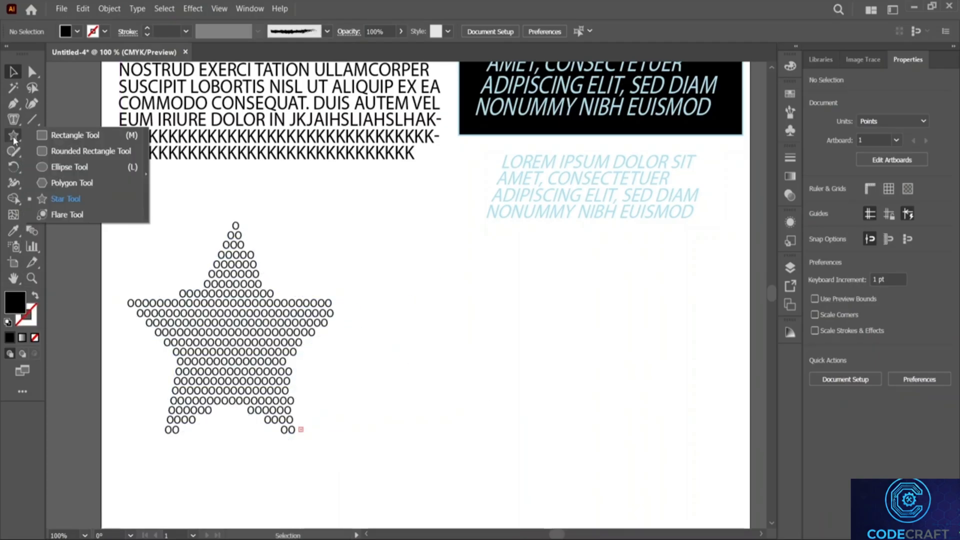
{"action": "left_click", "coordinate": [82, 170]}
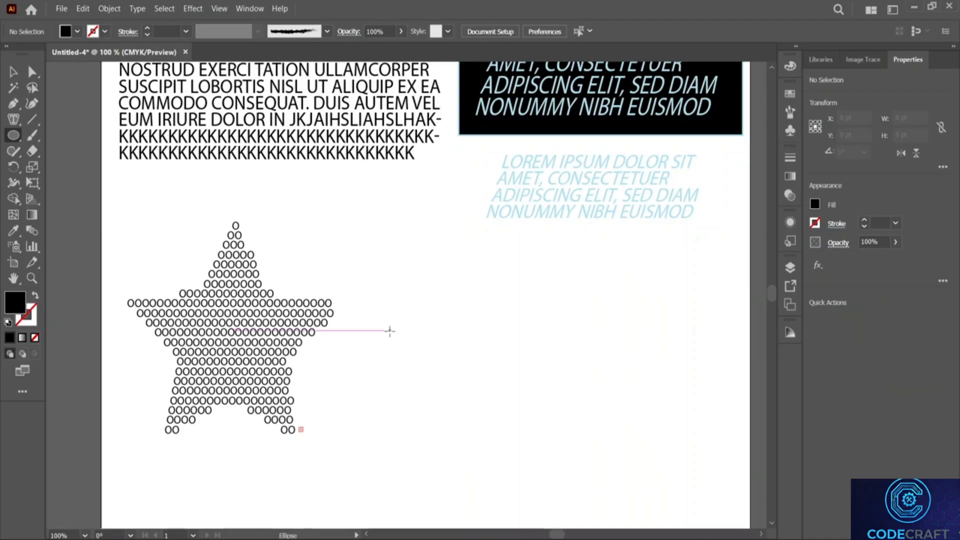
{"action": "scroll", "coordinate": [389, 331], "scroll_direction": "down", "scroll_amount": 5}
{"action": "left_click_drag", "start_coordinate": [189, 262], "coordinate": [324, 405]}
Step: Fill the black circle with placeholder area type and shift the resulting text slightly left and up
{"action": "left_click", "coordinate": [13, 119]}
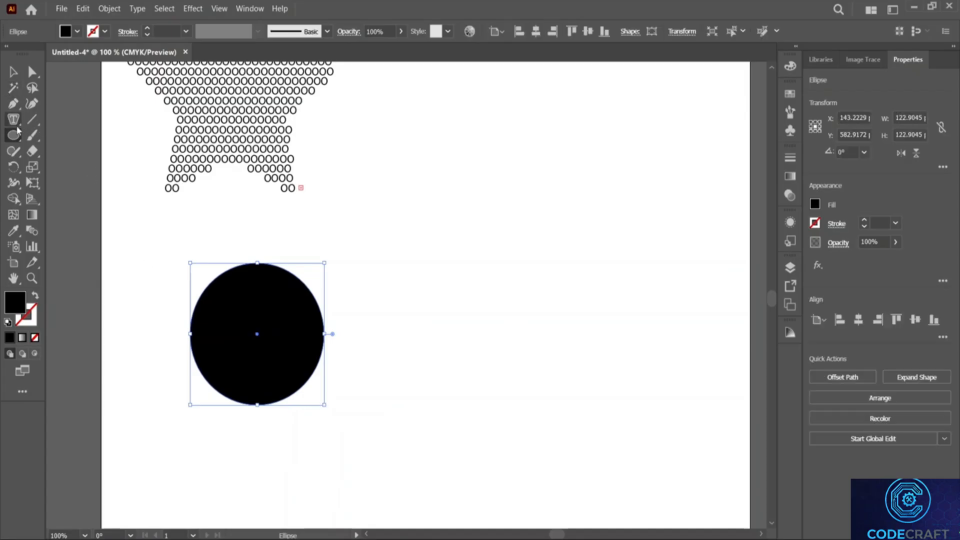
{"action": "left_click", "coordinate": [205, 290]}
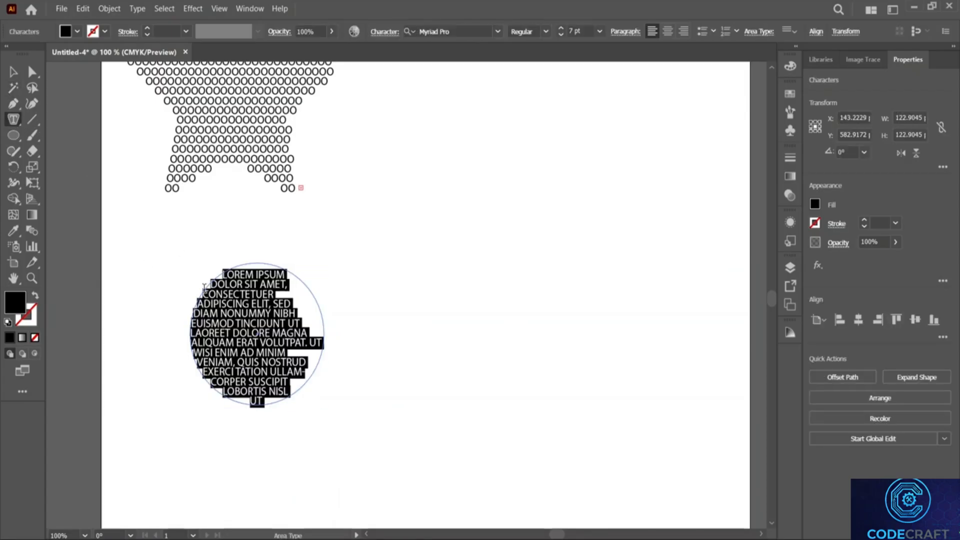
{"action": "left_click", "coordinate": [13, 72]}
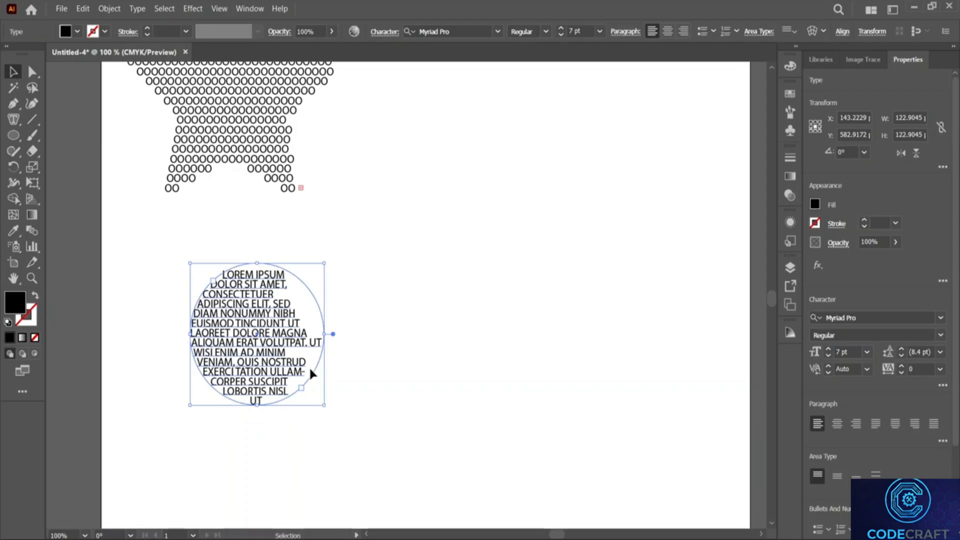
{"action": "left_click_drag", "start_coordinate": [266, 341], "coordinate": [222, 336]}
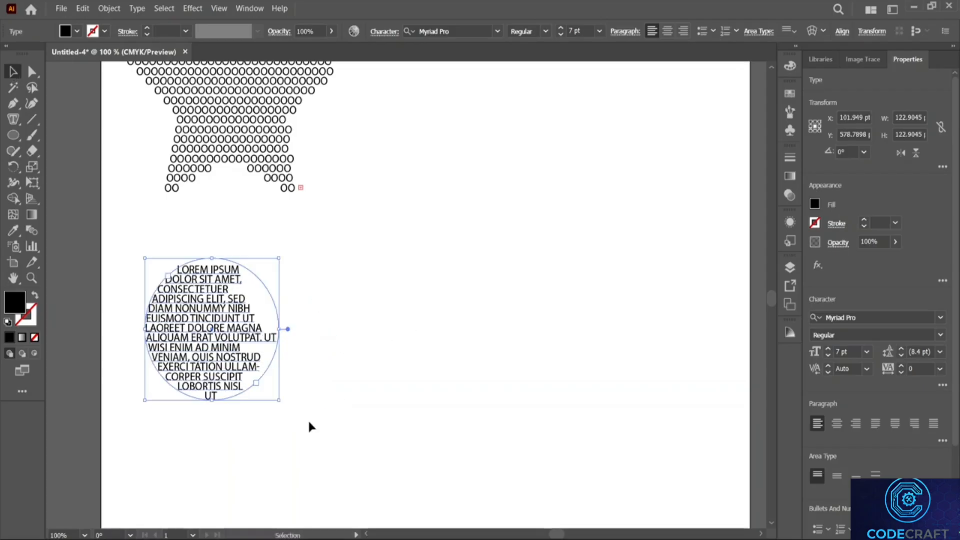
{"action": "left_click", "coordinate": [419, 350]}
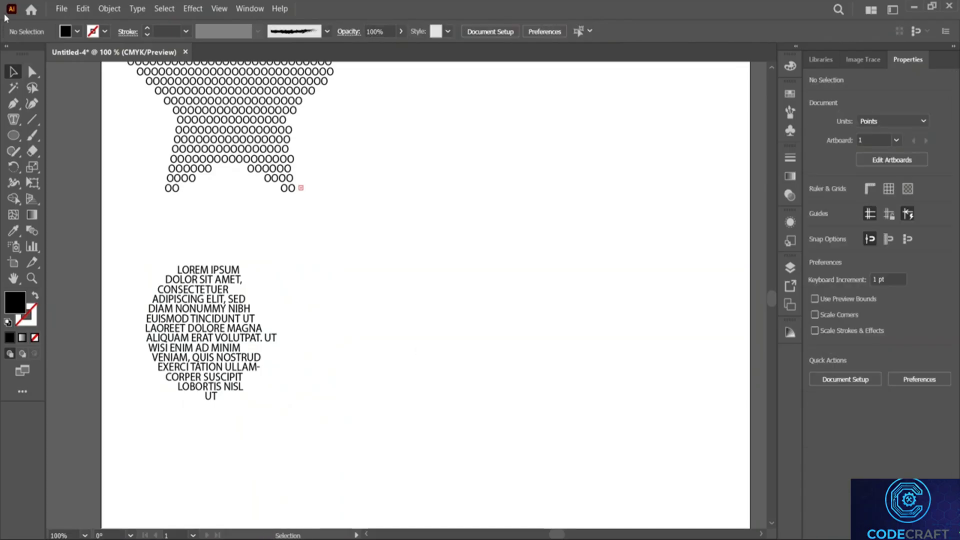
Step: Draw a black hexagon about 92 pt wide and 79 pt high just below the circular text
{"action": "left_click", "coordinate": [13, 135]}
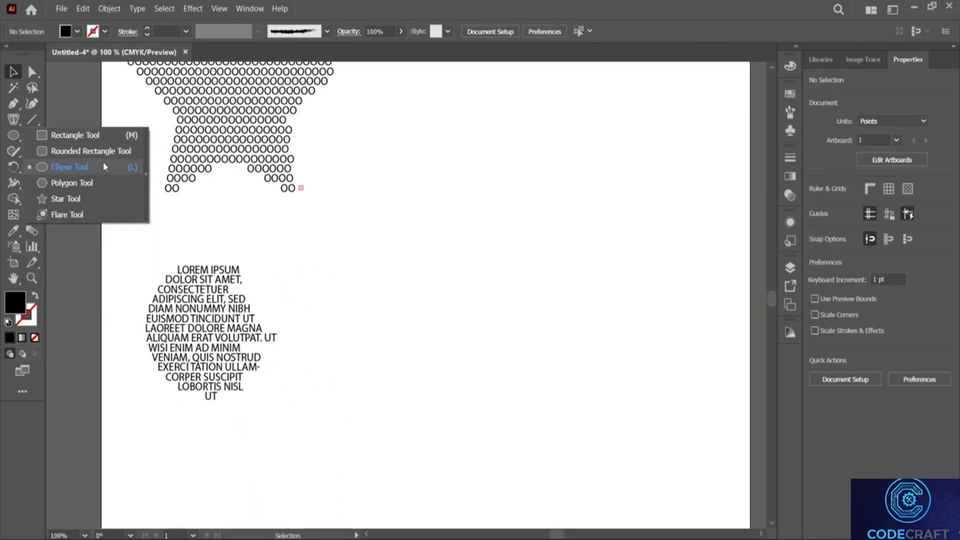
{"action": "left_click", "coordinate": [101, 185]}
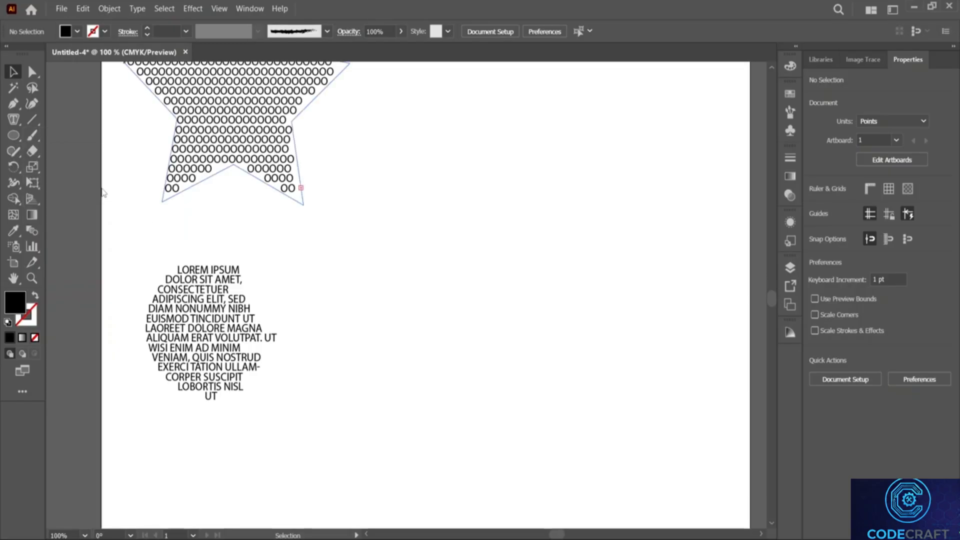
{"action": "scroll", "coordinate": [274, 301], "scroll_direction": "down", "scroll_amount": 5}
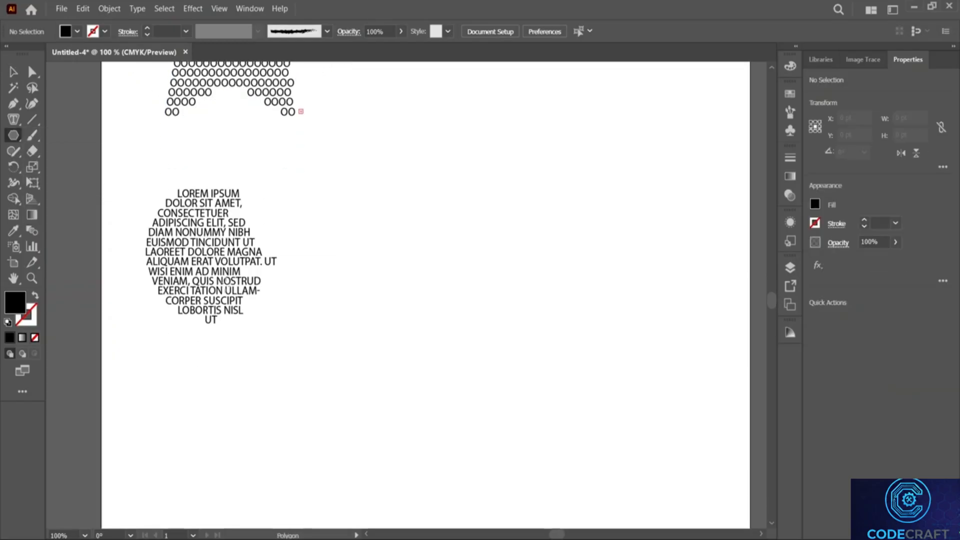
{"action": "left_click_drag", "start_coordinate": [164, 231], "coordinate": [188, 275]}
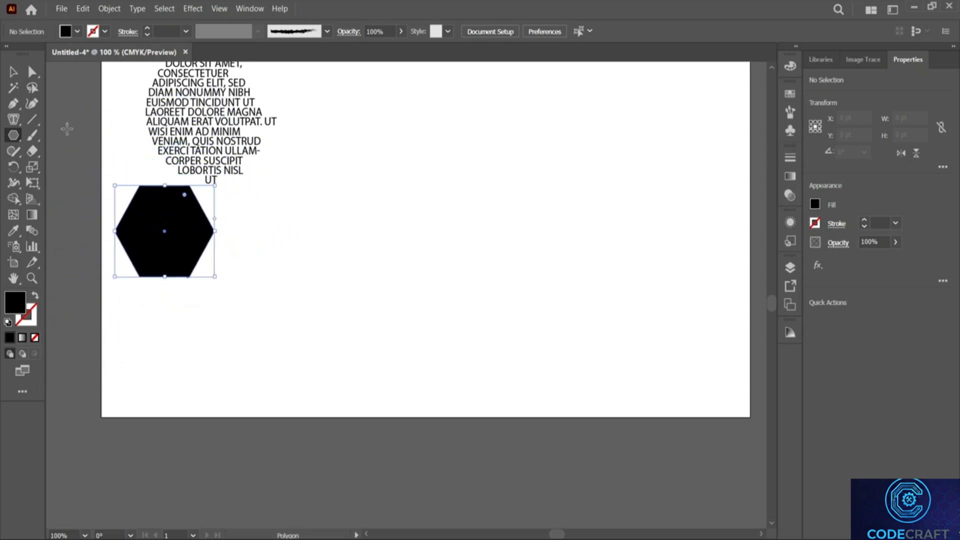
Step: Convert the black hexagon into an area type frame filled with placeholder text
{"action": "left_click", "coordinate": [13, 119]}
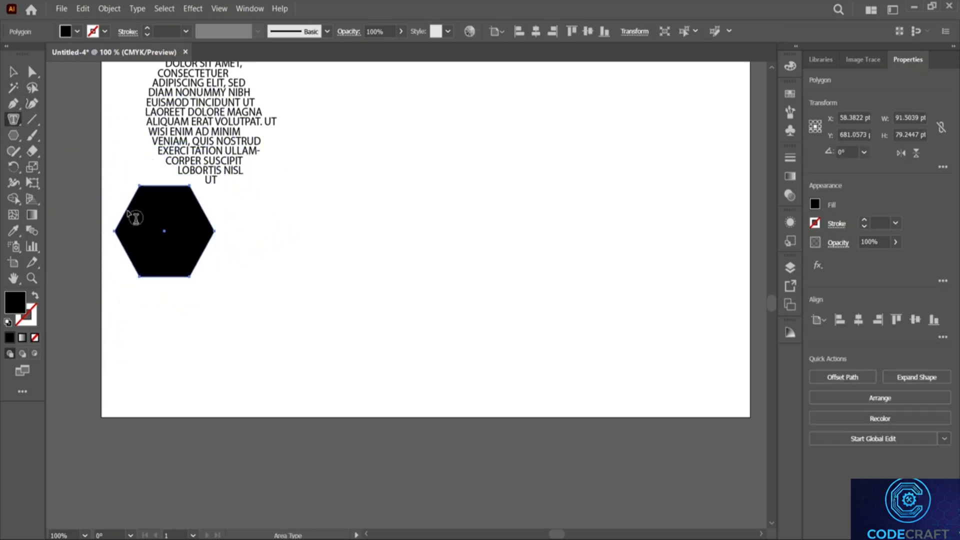
{"action": "left_click", "coordinate": [143, 220]}
{"action": "left_click_drag", "start_coordinate": [345, 246], "coordinate": [280, 202]}
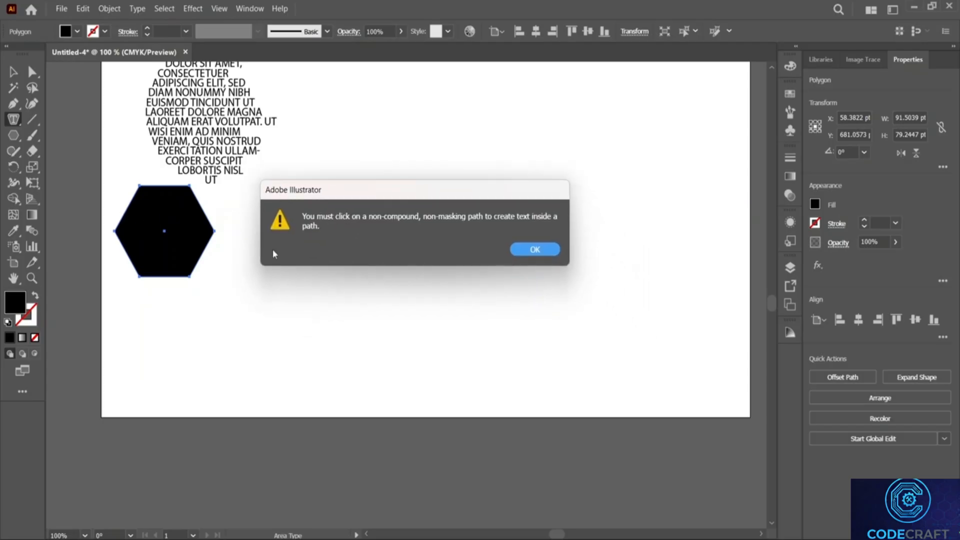
{"action": "left_click", "coordinate": [533, 248]}
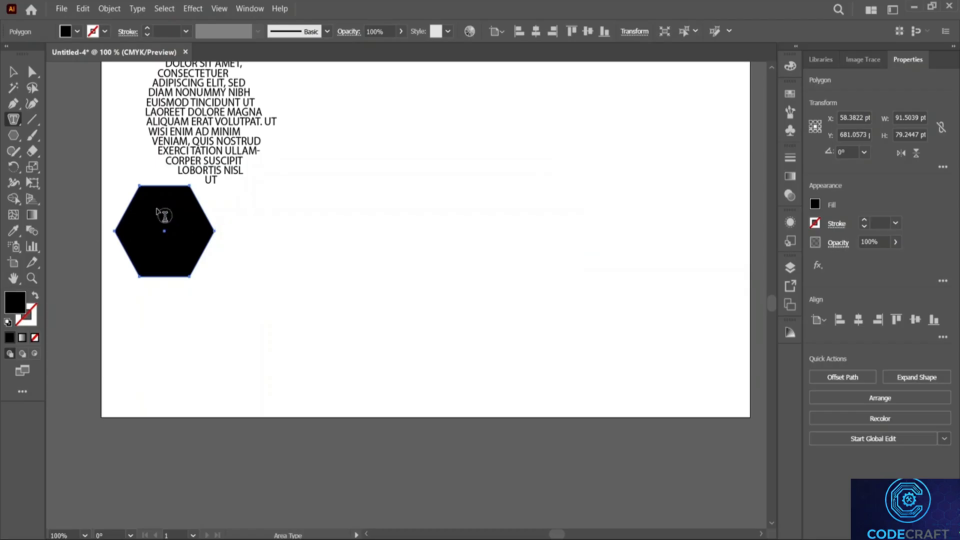
{"action": "left_click", "coordinate": [141, 205]}
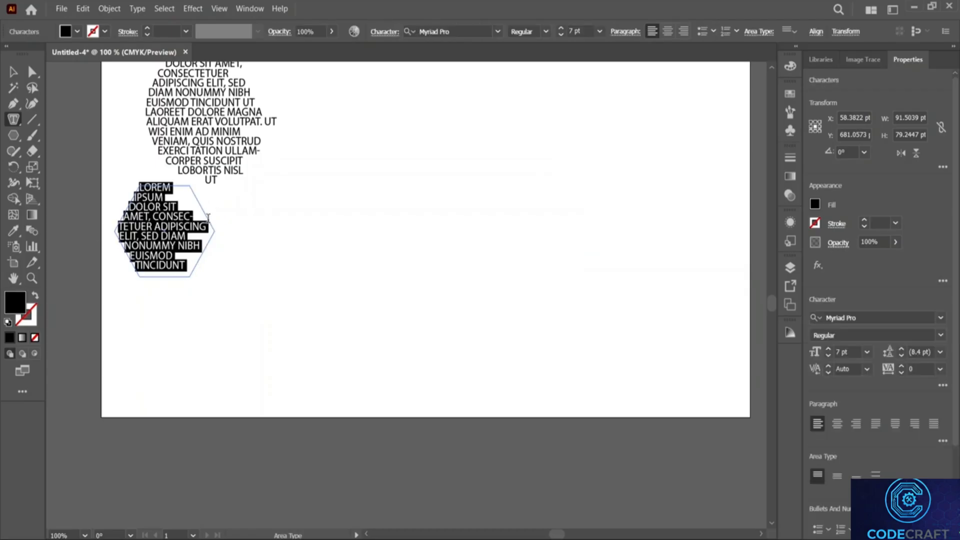
Step: Move the hexagonal text straight down to separate it from the circular text, and deselect it
{"action": "left_click", "coordinate": [14, 72]}
{"action": "left_click_drag", "start_coordinate": [200, 230], "coordinate": [200, 253]}
{"action": "left_click", "coordinate": [343, 250]}
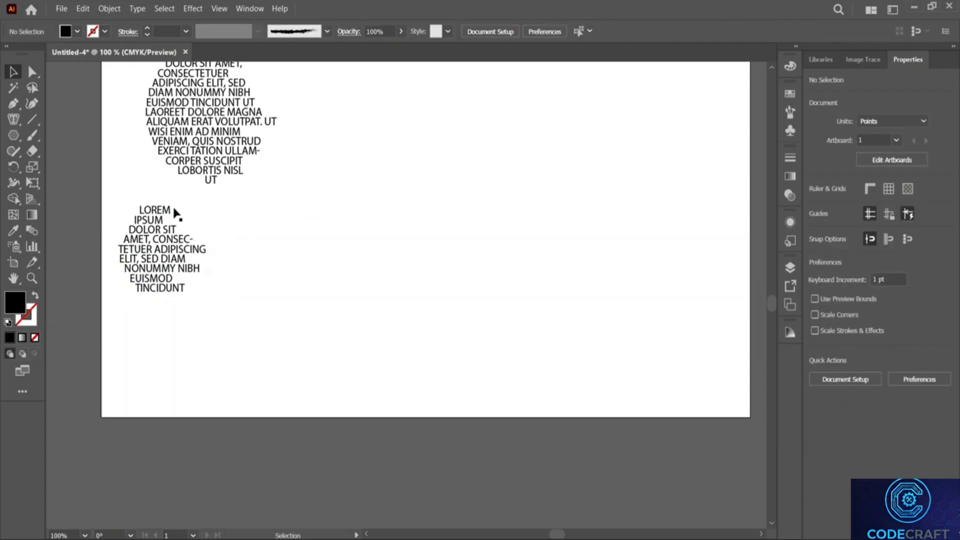
{"action": "scroll", "coordinate": [289, 232], "scroll_direction": "up", "scroll_amount": 8}
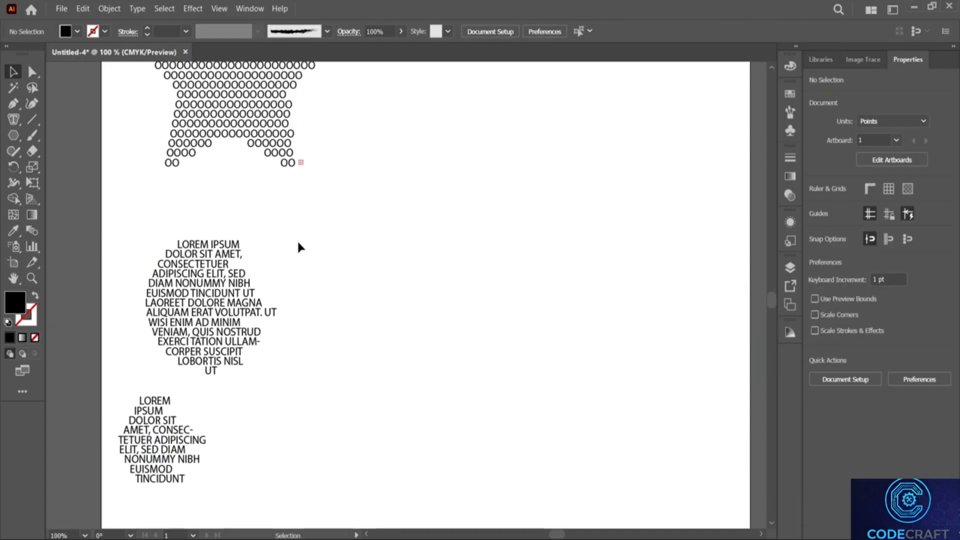
Step: Move the hexagonal text up between the star text's two lower points, above the circular text, and deselect it
{"action": "left_click_drag", "start_coordinate": [169, 457], "coordinate": [234, 208]}
{"action": "scroll", "coordinate": [404, 232], "scroll_direction": "up", "scroll_amount": 9}
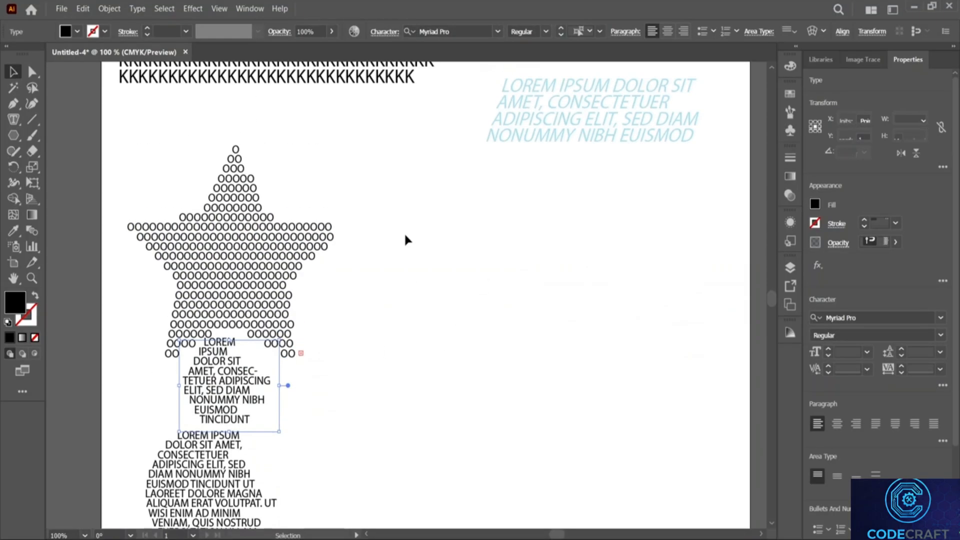
{"action": "left_click", "coordinate": [388, 220]}
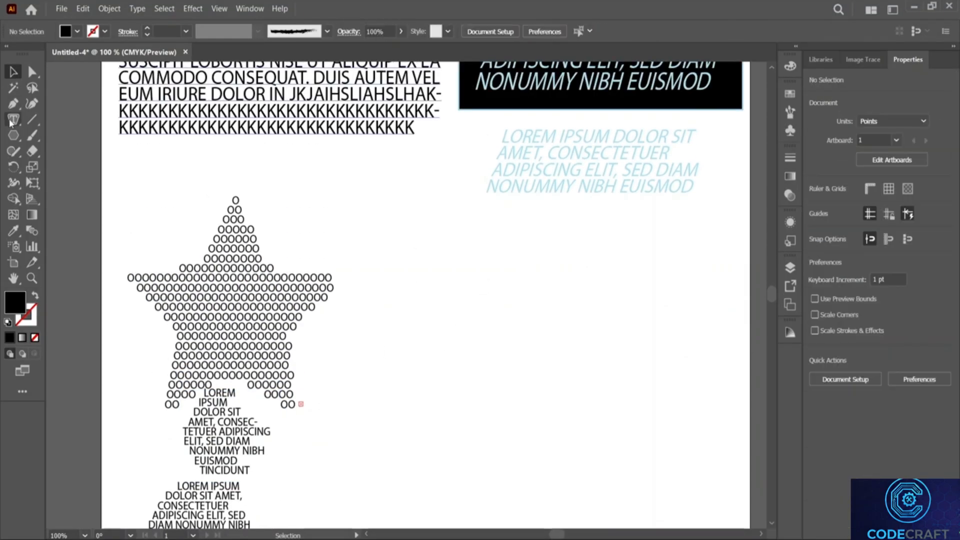
Step: Draw an open Pen path below the light blue text with a straight start, an S-curve and a straight rising end, and remove its fill
{"action": "left_click", "coordinate": [11, 122]}
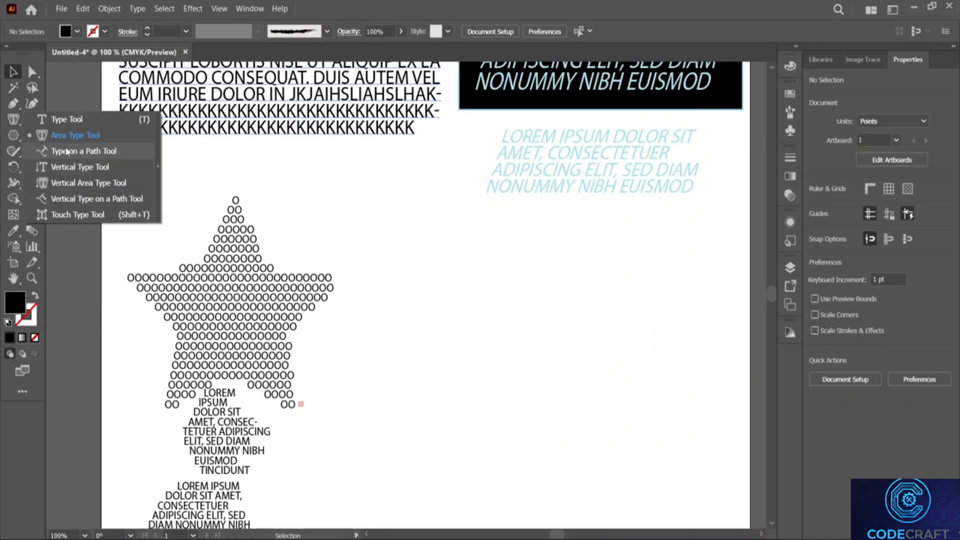
{"action": "left_click", "coordinate": [15, 104]}
{"action": "left_click", "coordinate": [427, 239]}
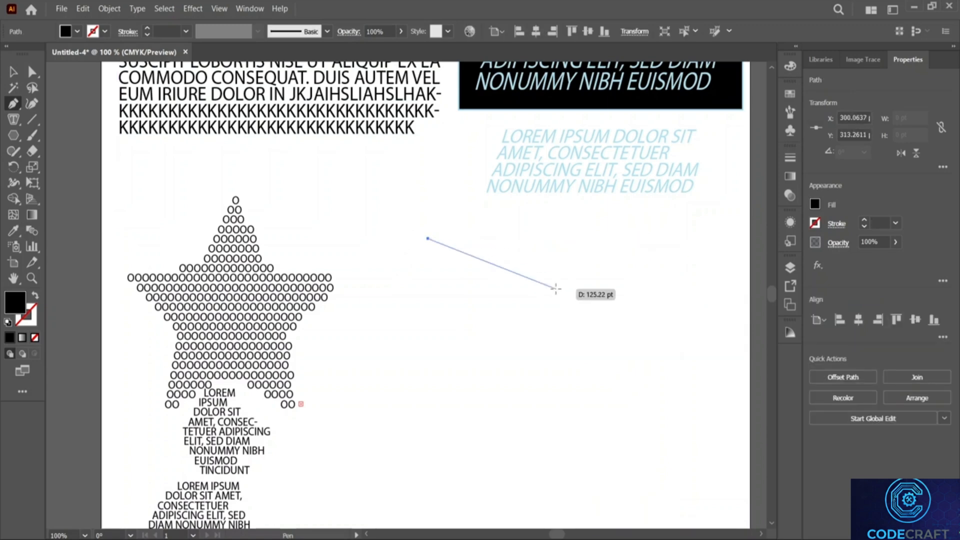
{"action": "left_click", "coordinate": [539, 241]}
{"action": "left_click", "coordinate": [624, 291]}
{"action": "left_click_drag", "start_coordinate": [624, 291], "coordinate": [630, 328]}
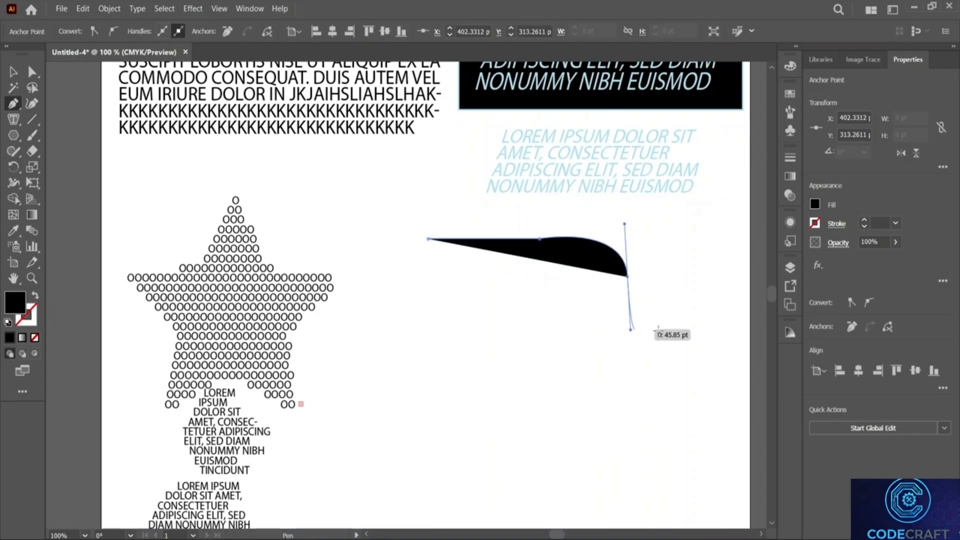
{"action": "left_click_drag", "start_coordinate": [708, 286], "coordinate": [709, 219]}
{"action": "left_click", "coordinate": [709, 285]}
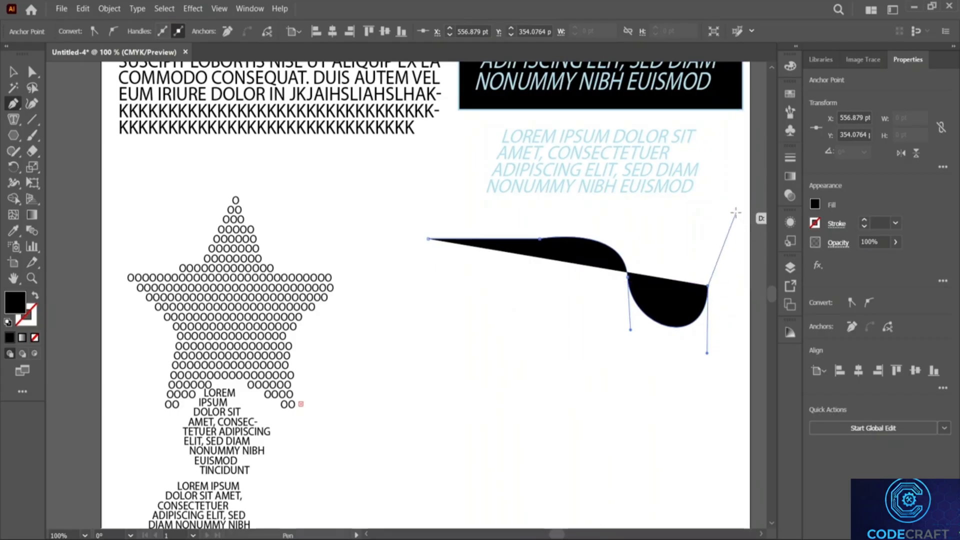
{"action": "left_click", "coordinate": [735, 212]}
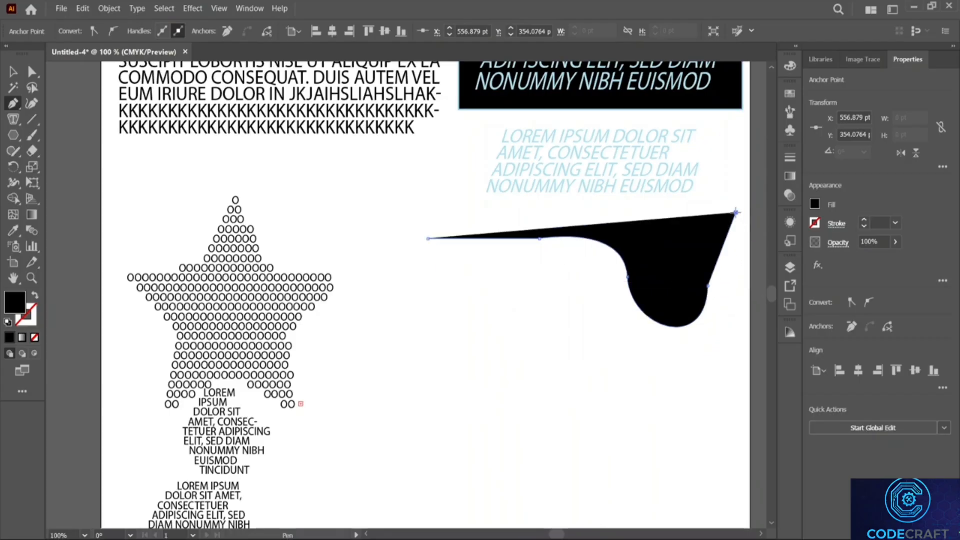
{"action": "left_click", "coordinate": [814, 204]}
{"action": "left_click", "coordinate": [678, 319]}
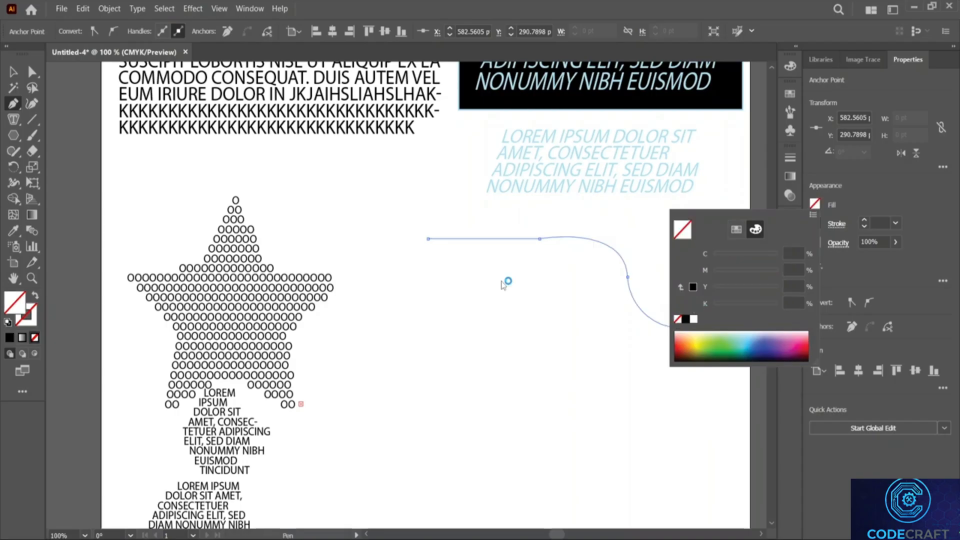
Step: Run placeholder type along the wavy path from its left end using Type on a Path
{"action": "right_click", "coordinate": [15, 124]}
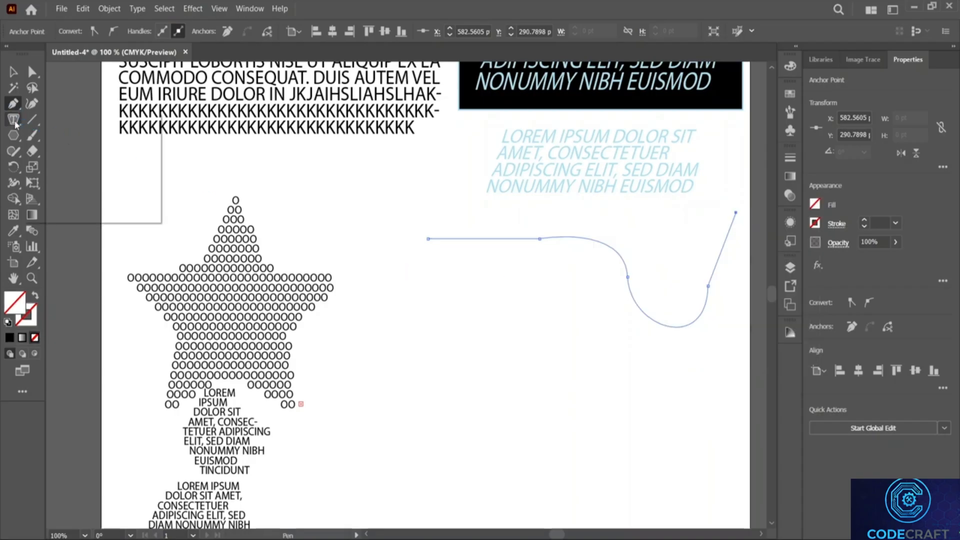
{"action": "left_click", "coordinate": [65, 151]}
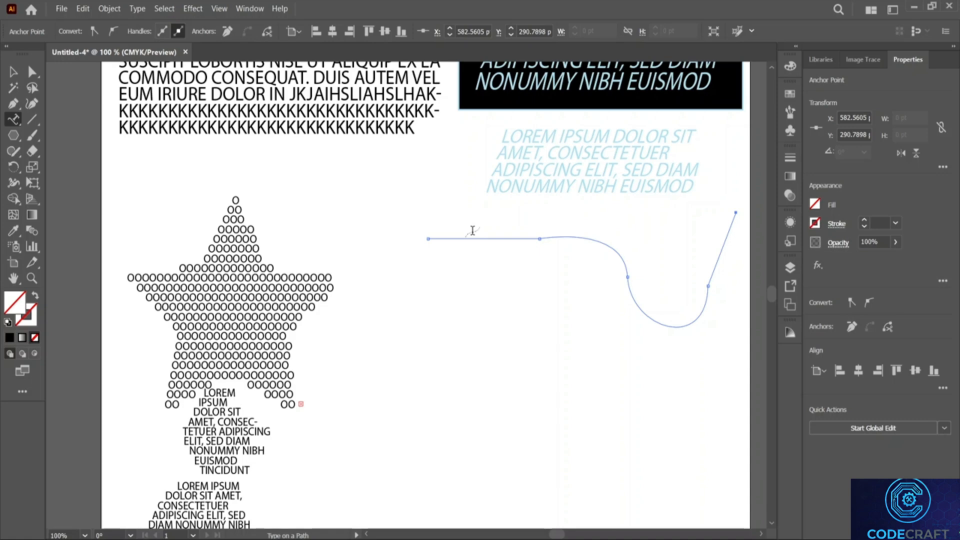
{"action": "left_click", "coordinate": [429, 237]}
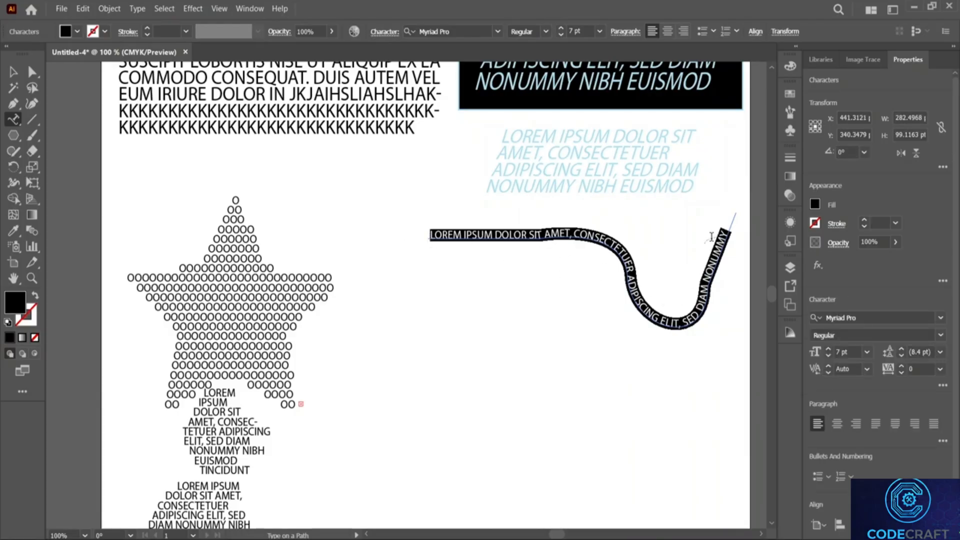
{"action": "key", "text": "Escape"}
Step: Open the warp options for the wavy path text and try the Bulge and Flag styles
{"action": "scroll", "coordinate": [391, 175], "scroll_direction": "up", "scroll_amount": 3}
{"action": "scroll", "coordinate": [391, 175], "scroll_direction": "down", "scroll_amount": 1}
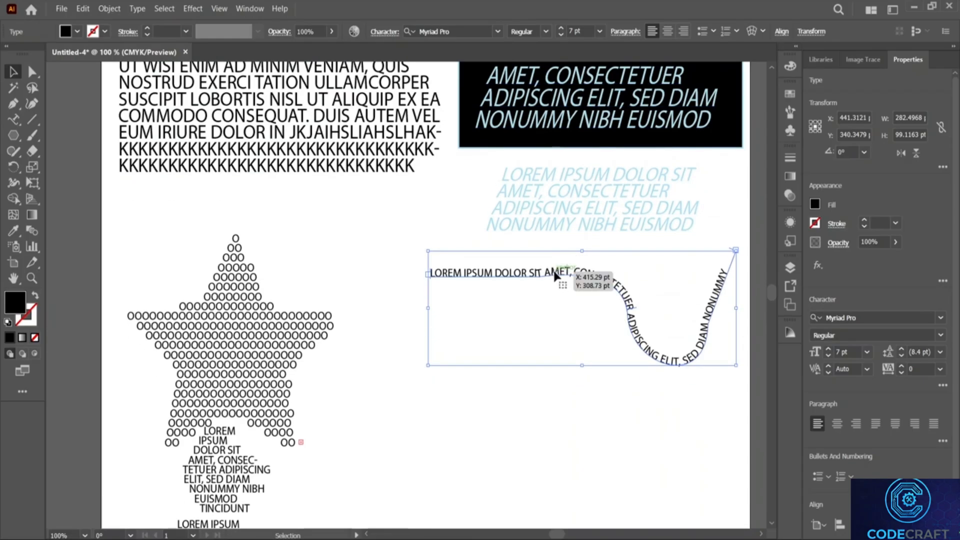
{"action": "left_click", "coordinate": [755, 33]}
{"action": "left_click_drag", "start_coordinate": [703, 145], "coordinate": [852, 120]}
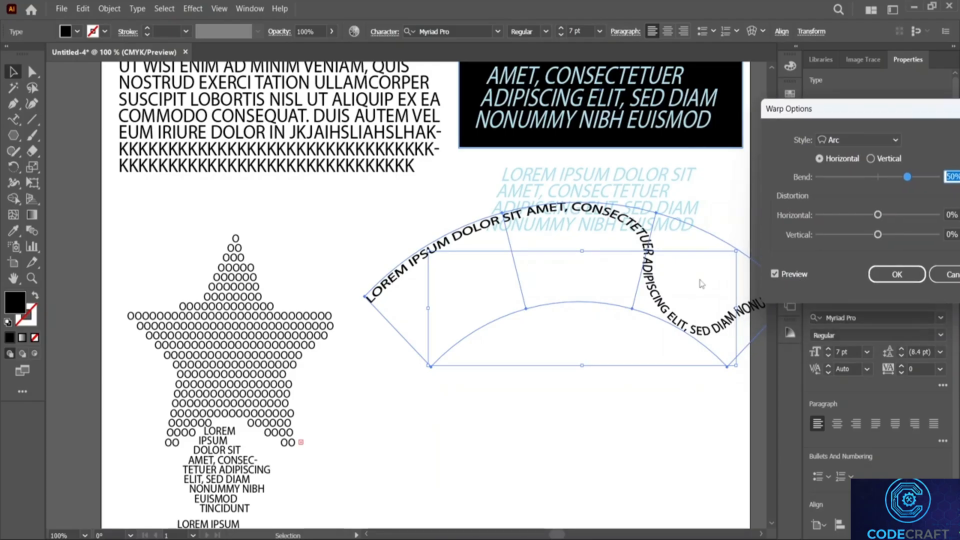
{"action": "left_click_drag", "start_coordinate": [804, 154], "coordinate": [830, 116]}
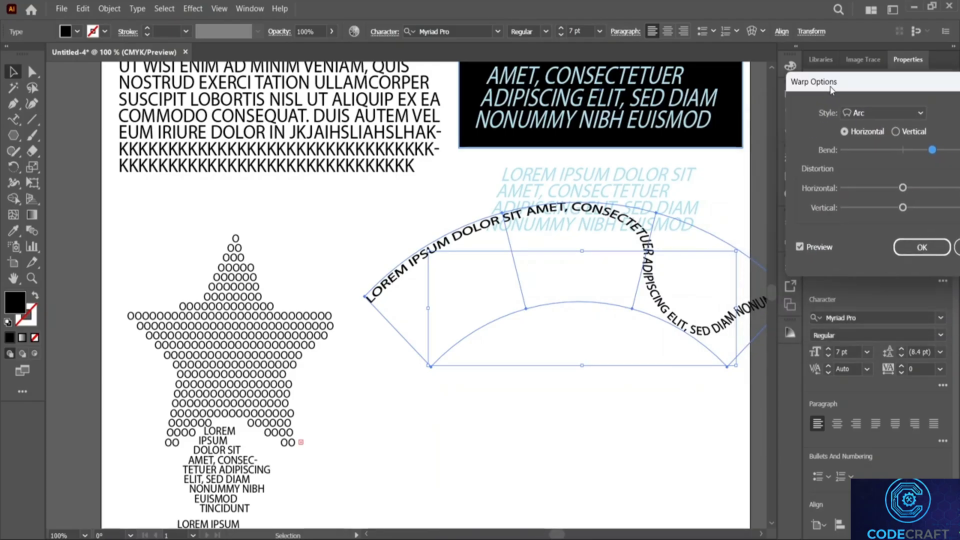
{"action": "left_click", "coordinate": [870, 118]}
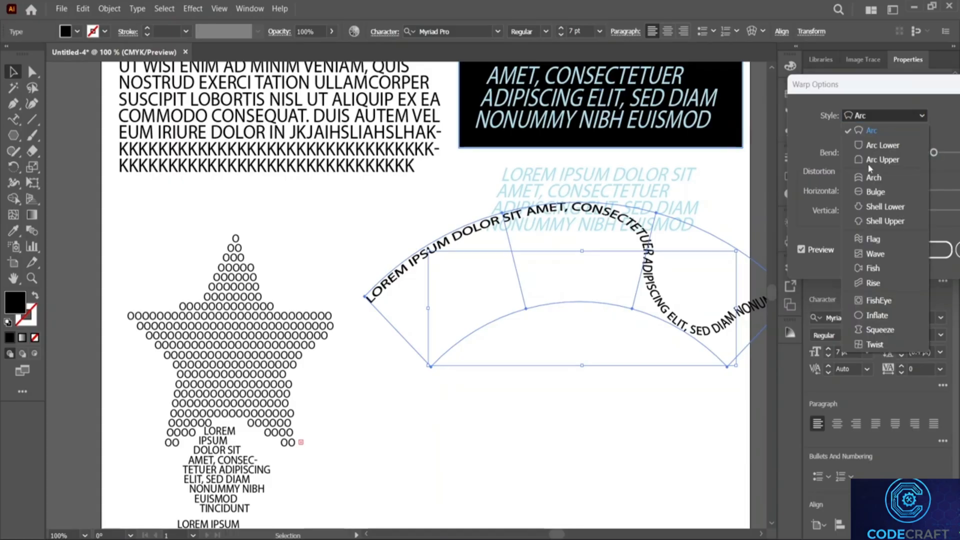
{"action": "left_click", "coordinate": [875, 192]}
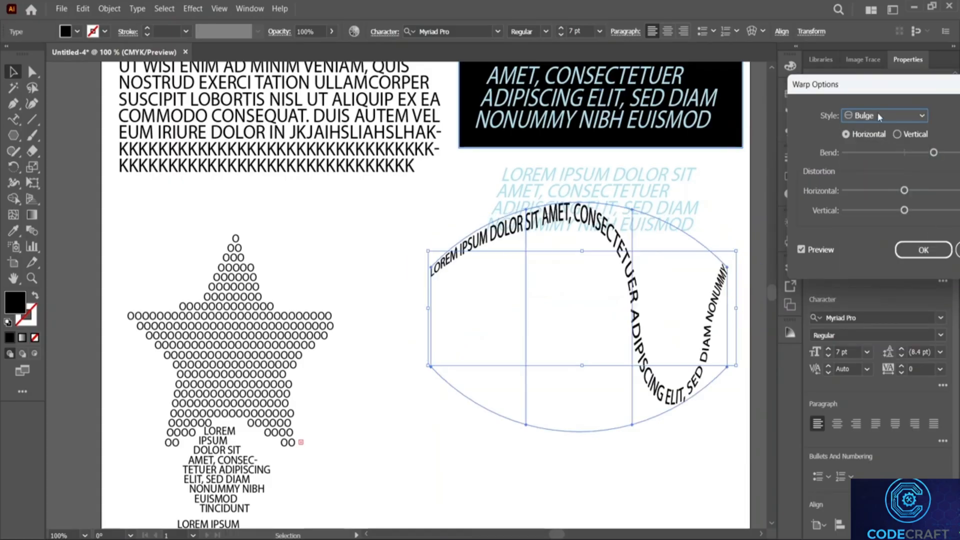
{"action": "left_click", "coordinate": [879, 116]}
{"action": "left_click", "coordinate": [876, 237]}
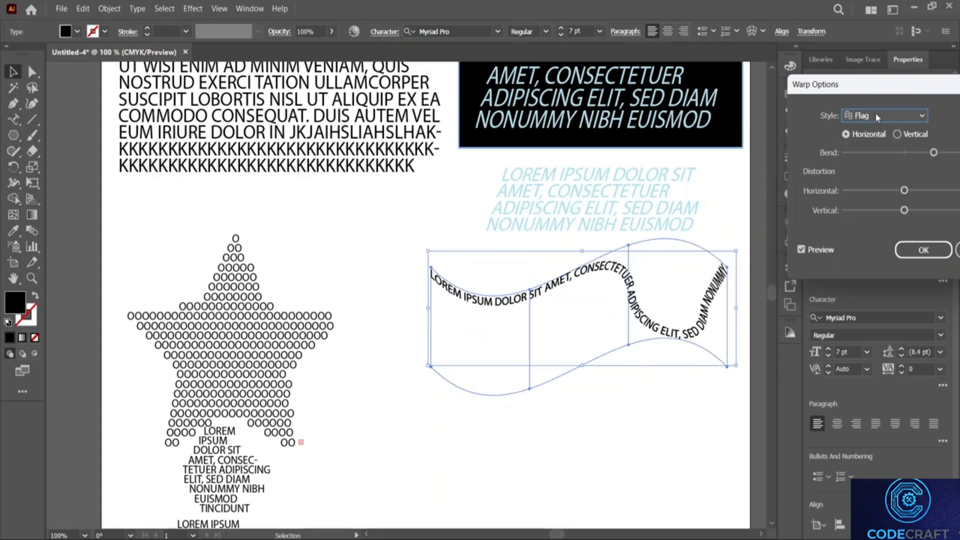
Step: Apply the horizontal Rise warp to the path text and move it up and slightly right, below the light blue text
{"action": "left_click", "coordinate": [876, 116]}
{"action": "left_click", "coordinate": [878, 276]}
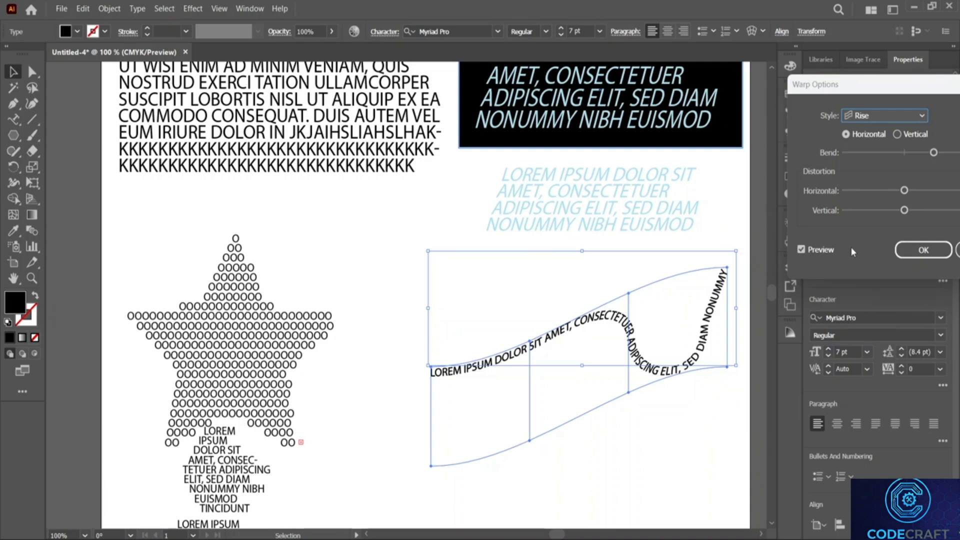
{"action": "left_click", "coordinate": [895, 255]}
{"action": "left_click_drag", "start_coordinate": [613, 320], "coordinate": [629, 251]}
{"action": "left_click", "coordinate": [375, 443]}
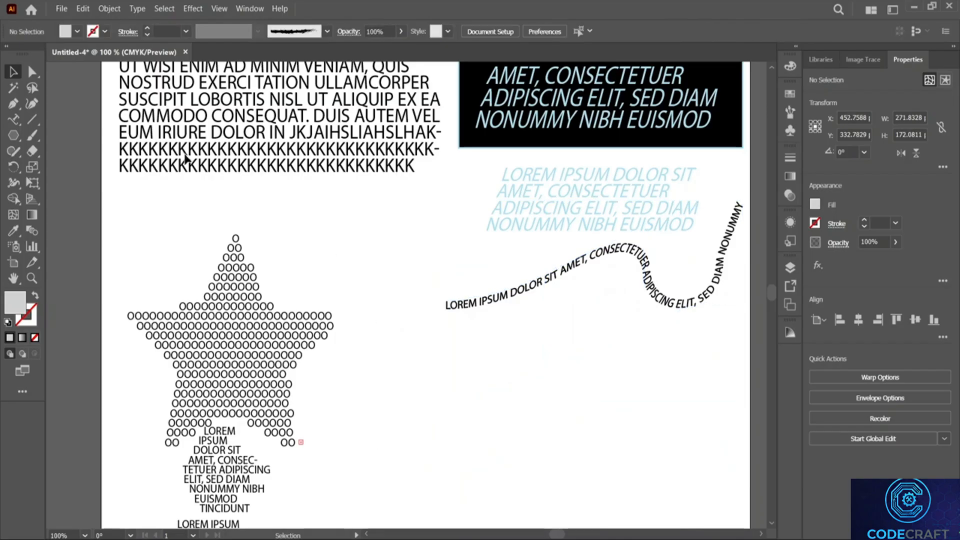
Step: Add a vertical LOREM IPSUM line below the warped text and a vertical type frame about 141 pt wide and 94 pt high beside it
{"action": "left_click", "coordinate": [17, 125]}
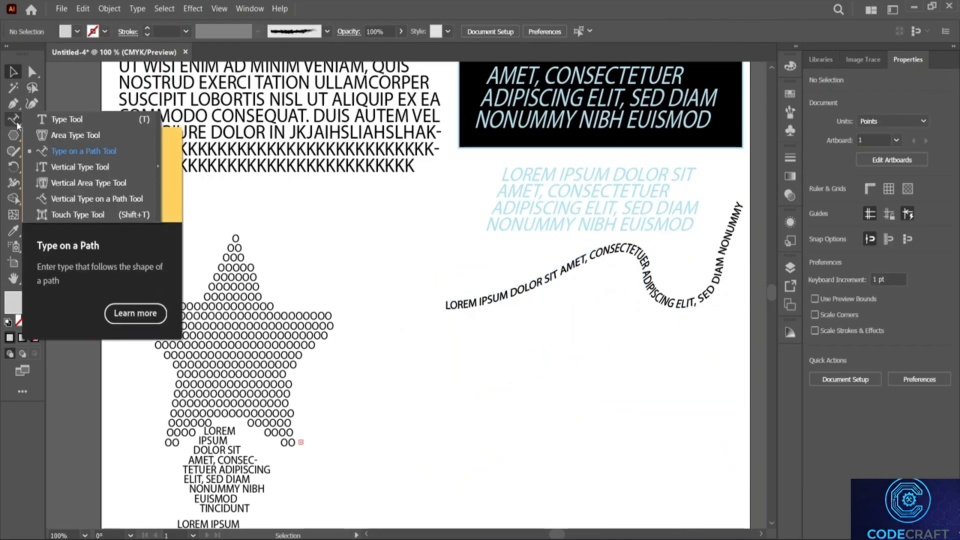
{"action": "left_click", "coordinate": [57, 173]}
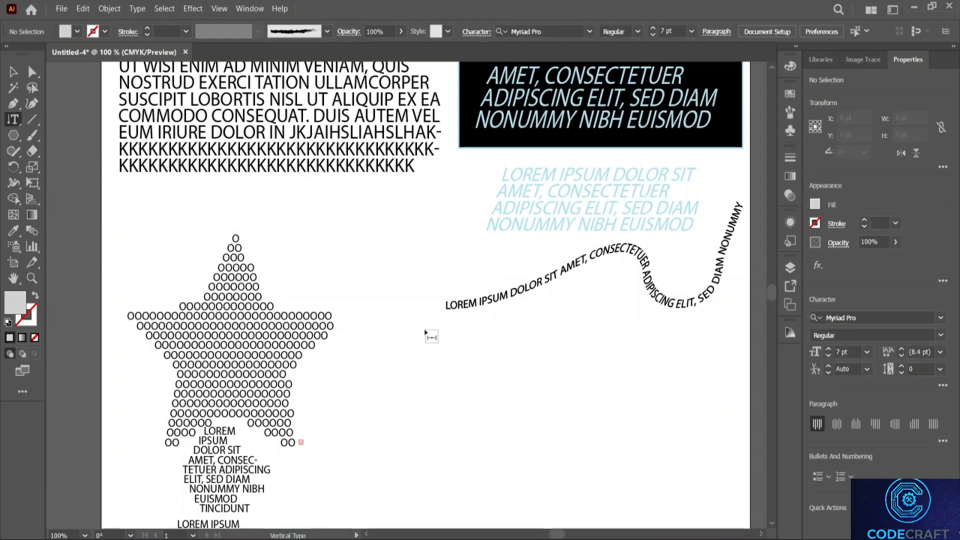
{"action": "left_click", "coordinate": [425, 332]}
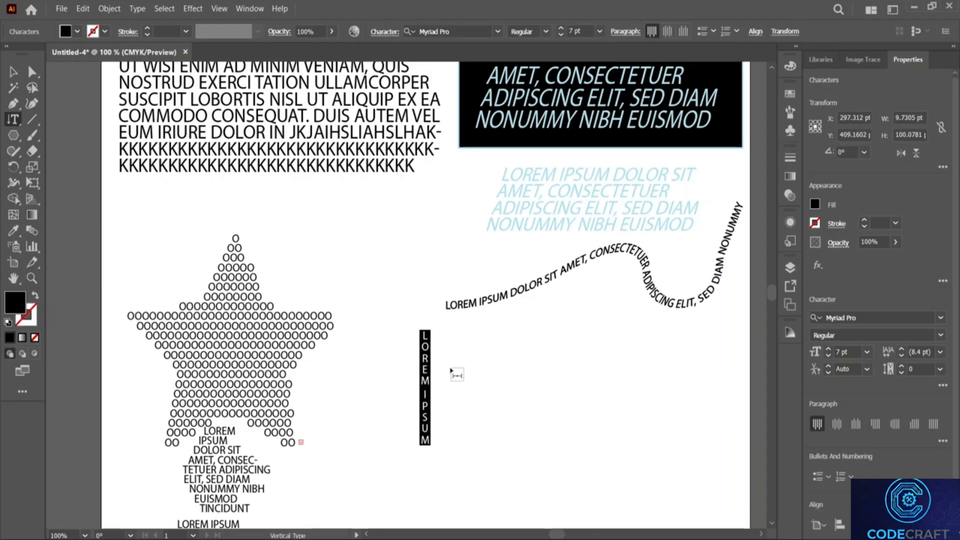
{"action": "scroll", "coordinate": [454, 414], "scroll_direction": "down", "scroll_amount": 2}
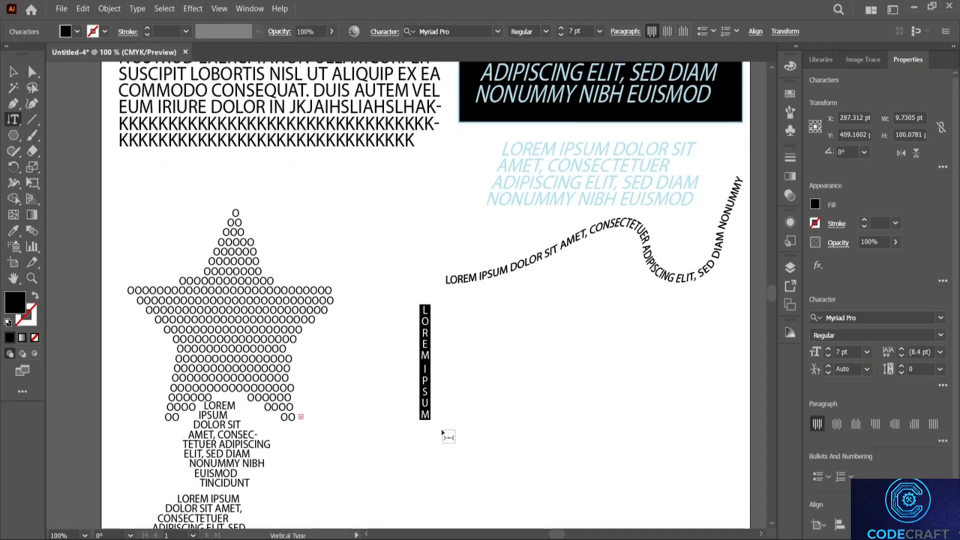
{"action": "left_click_drag", "start_coordinate": [469, 314], "coordinate": [622, 420]}
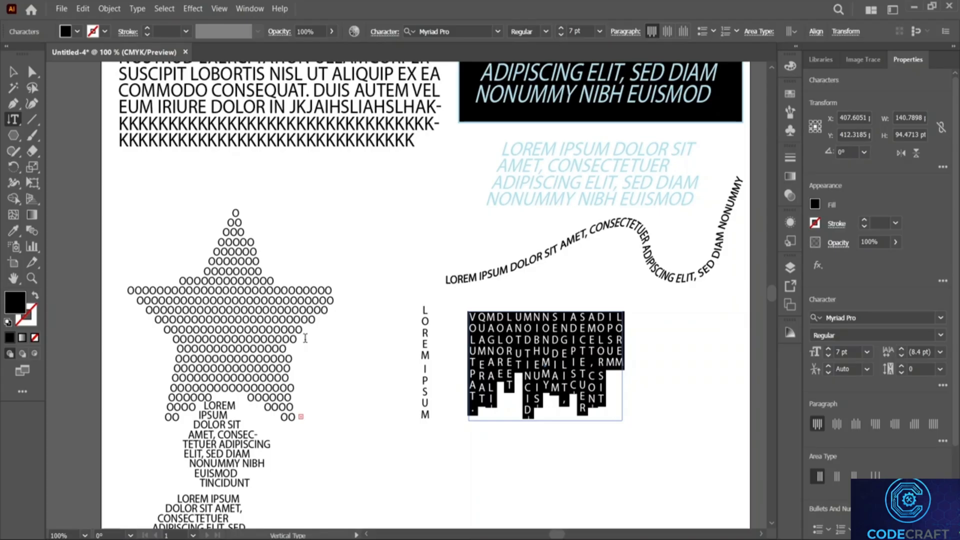
Step: Draw a black hexagon about 79 pt wide and 69 pt high just below the circular text
{"action": "left_click", "coordinate": [13, 119]}
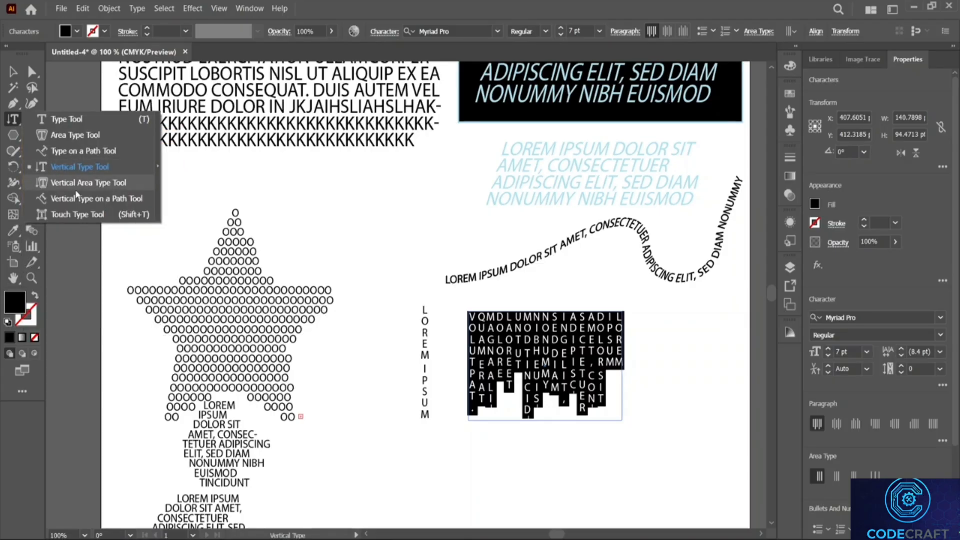
{"action": "left_click", "coordinate": [13, 135]}
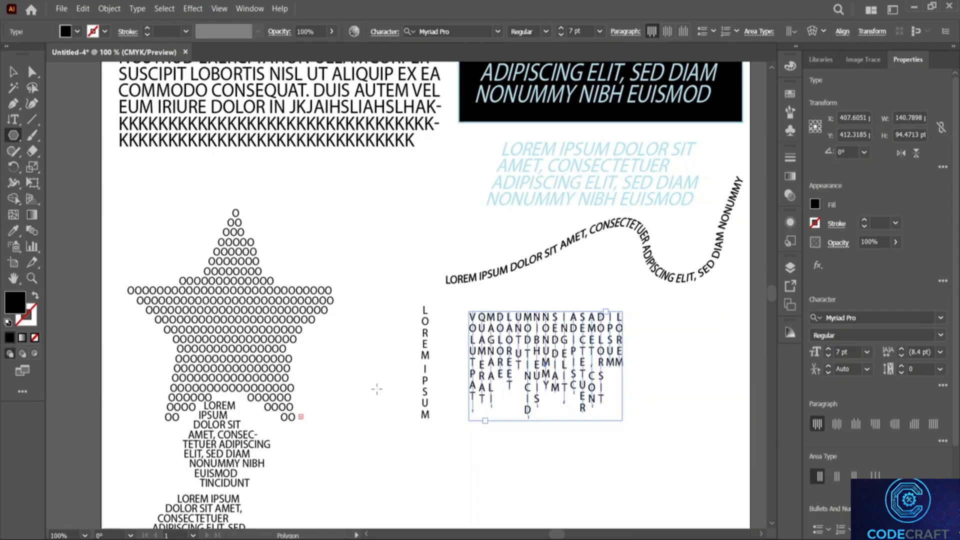
{"action": "scroll", "coordinate": [377, 389], "scroll_direction": "down", "scroll_amount": 1}
{"action": "scroll", "coordinate": [377, 389], "scroll_direction": "down", "scroll_amount": 8}
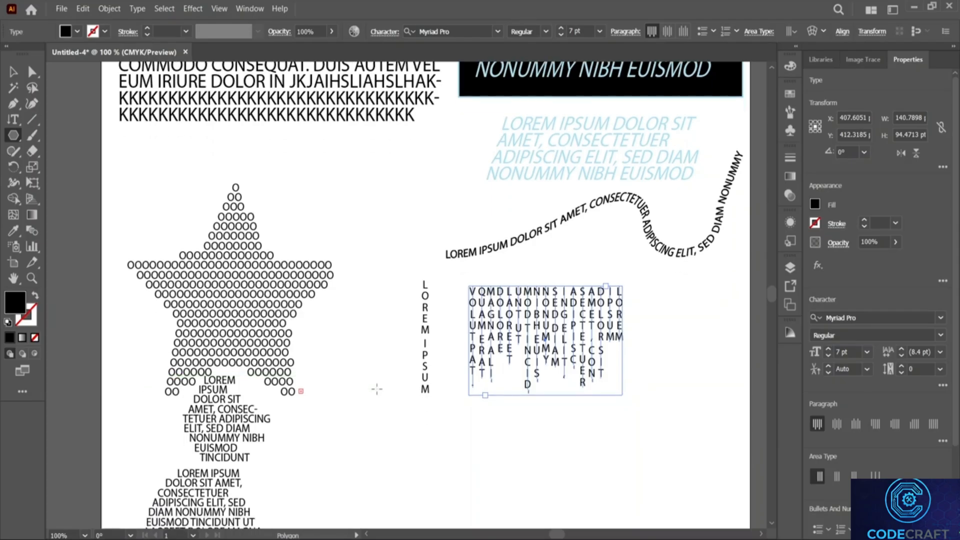
{"action": "scroll", "coordinate": [377, 387], "scroll_direction": "down", "scroll_amount": 2}
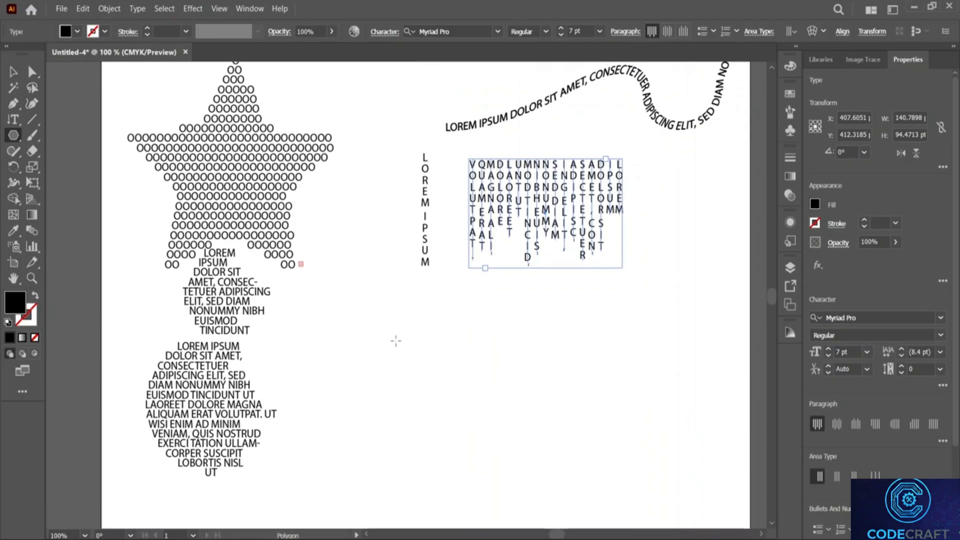
{"action": "scroll", "coordinate": [395, 345], "scroll_direction": "up", "scroll_amount": 5}
{"action": "scroll", "coordinate": [429, 415], "scroll_direction": "down", "scroll_amount": 5}
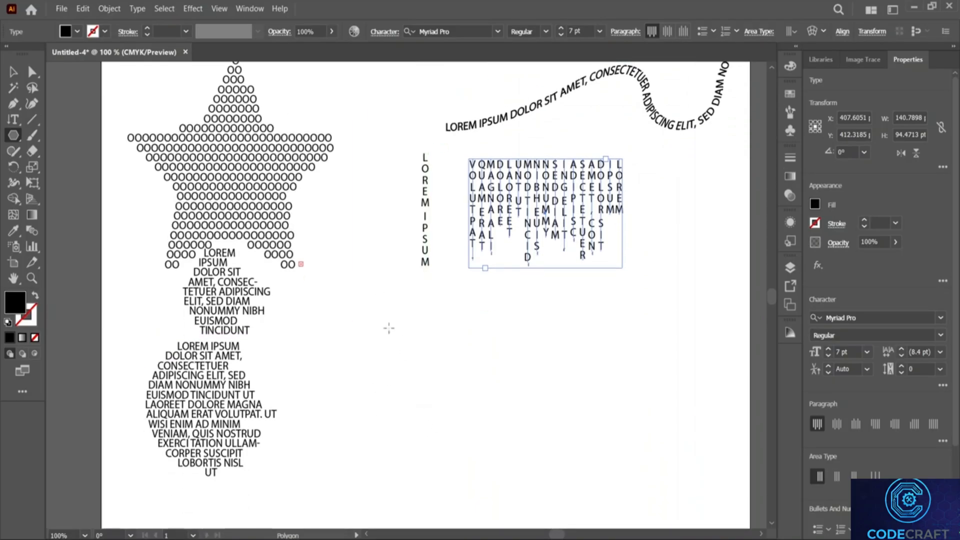
{"action": "scroll", "coordinate": [395, 330], "scroll_direction": "up", "scroll_amount": 2}
{"action": "scroll", "coordinate": [413, 361], "scroll_direction": "down", "scroll_amount": 15}
{"action": "scroll", "coordinate": [413, 365], "scroll_direction": "down", "scroll_amount": 2}
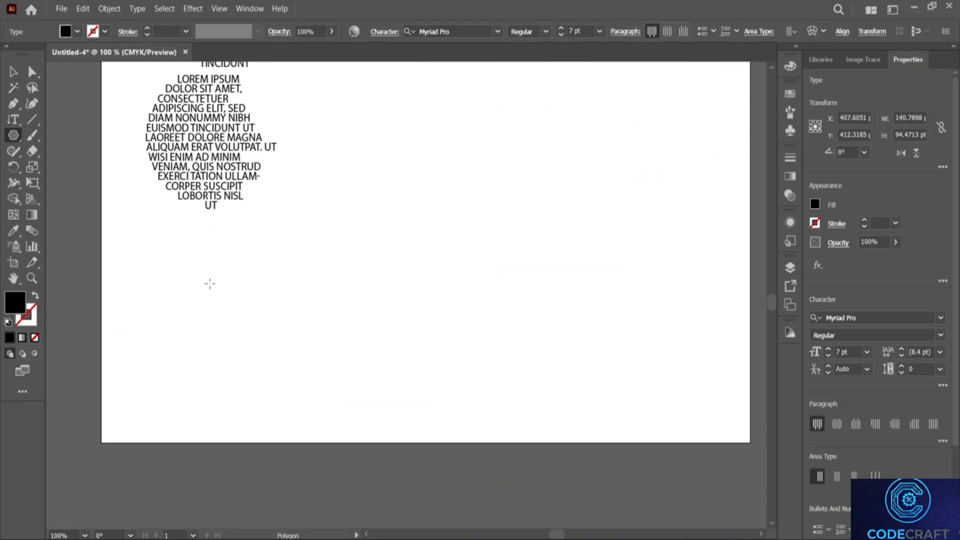
{"action": "left_click_drag", "start_coordinate": [161, 244], "coordinate": [203, 252]}
Step: Draw a black five-pointed star about 101 pt wide and 96 pt high below the black hexagon
{"action": "right_click", "coordinate": [14, 138]}
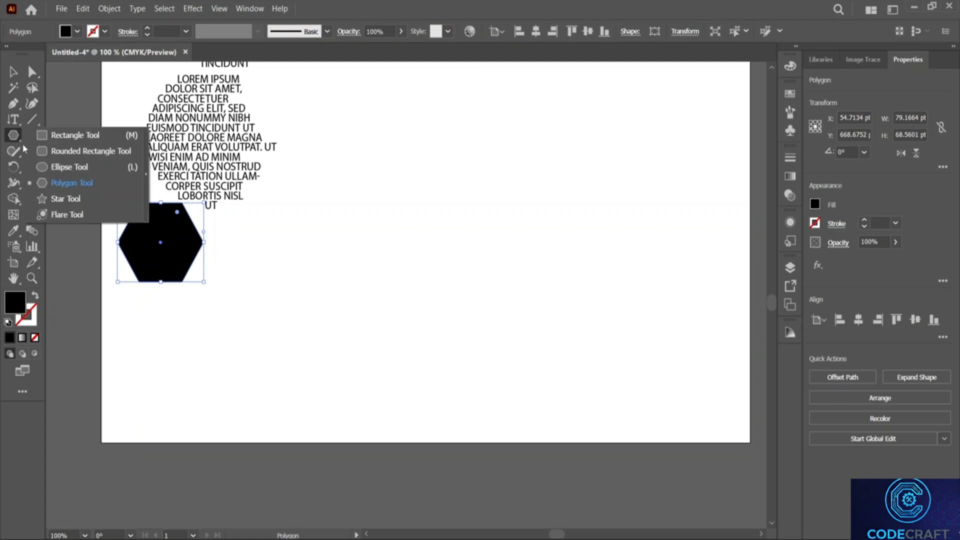
{"action": "left_click", "coordinate": [79, 197]}
{"action": "left_click_drag", "start_coordinate": [138, 340], "coordinate": [169, 372]}
{"action": "left_click", "coordinate": [13, 72]}
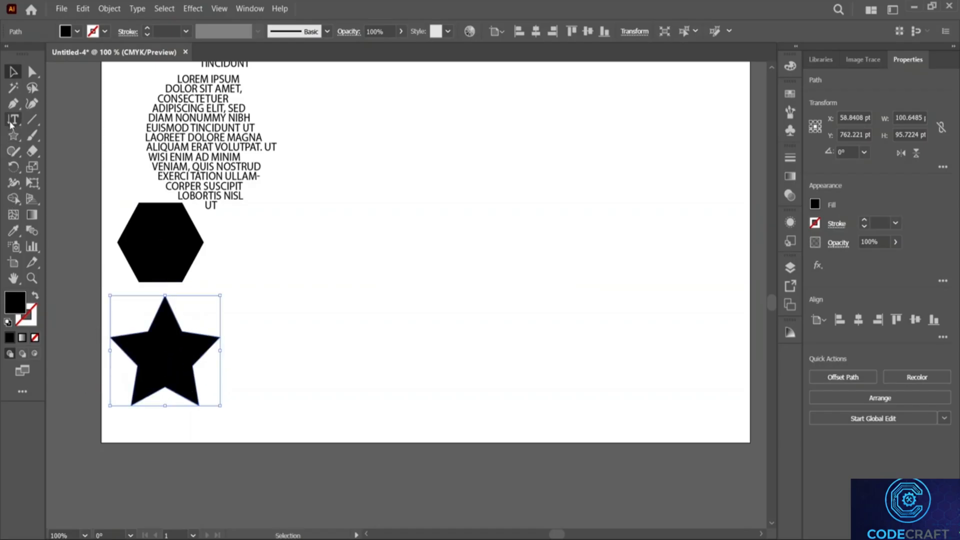
Step: Fill the black hexagon and star with vertical area placeholder type, and shift the hexagon's text down and slightly right
{"action": "left_click_drag", "start_coordinate": [10, 125], "coordinate": [80, 166]}
{"action": "left_click", "coordinate": [135, 336]}
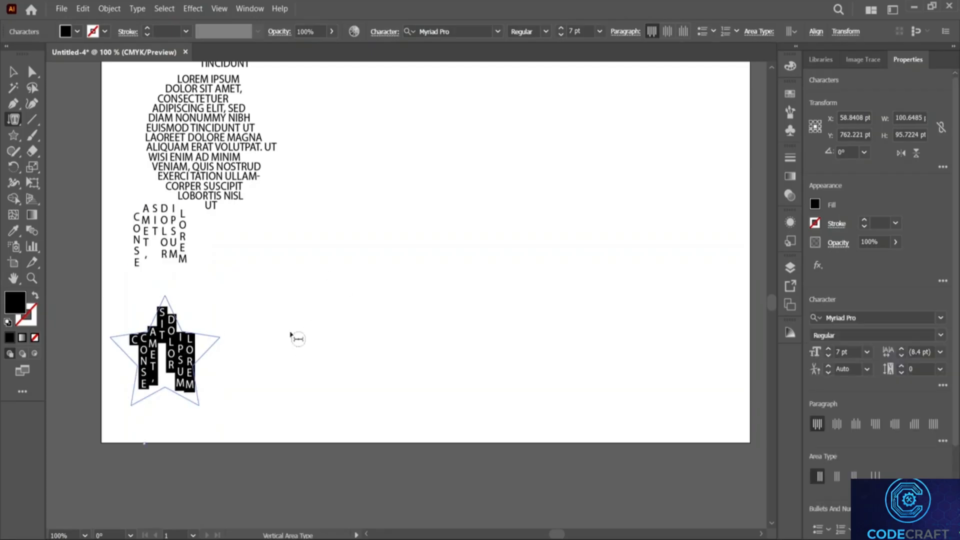
{"action": "left_click", "coordinate": [293, 336]}
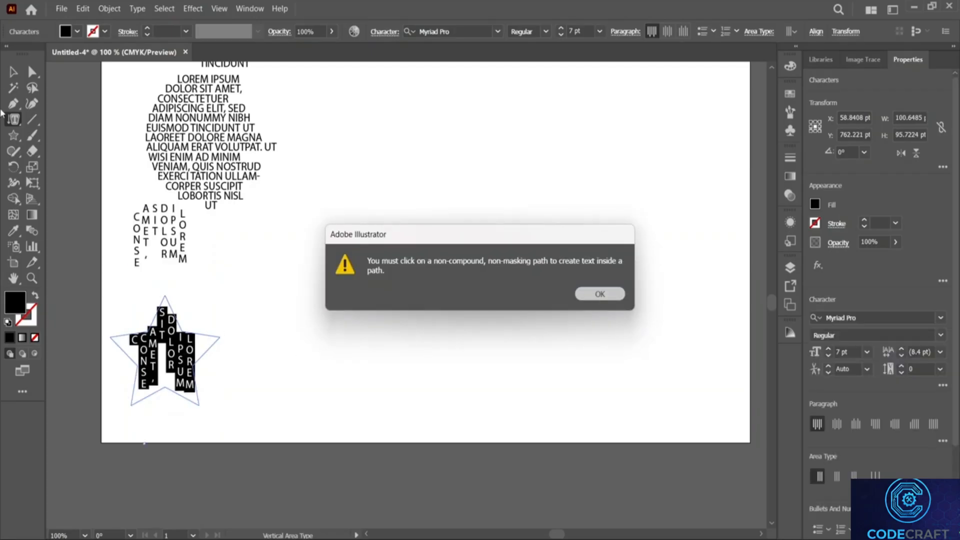
{"action": "left_click", "coordinate": [592, 295]}
{"action": "key", "text": "Escape"}
{"action": "left_click_drag", "start_coordinate": [169, 259], "coordinate": [184, 283]}
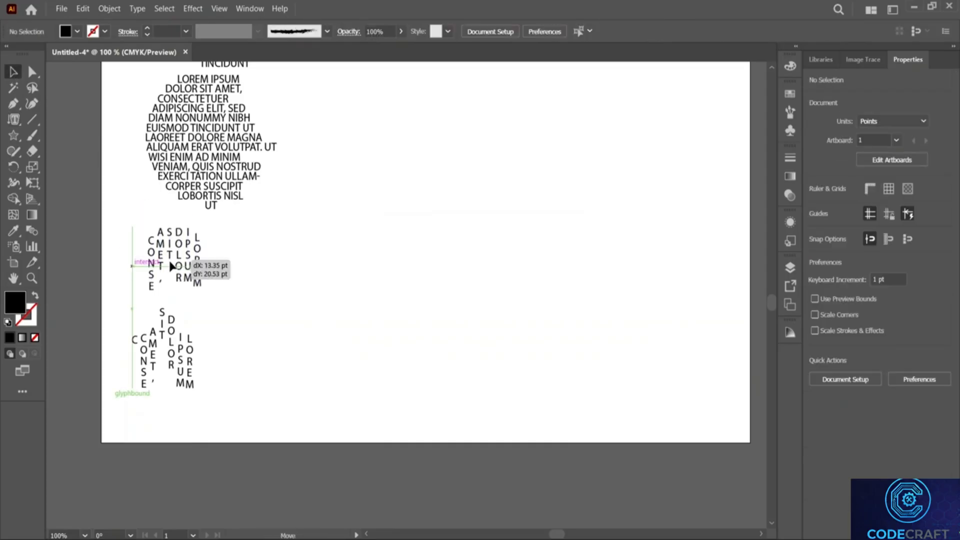
Step: Try a black stroke on the hexagon's vertical text and reset the stroke to none
{"action": "left_click", "coordinate": [816, 223]}
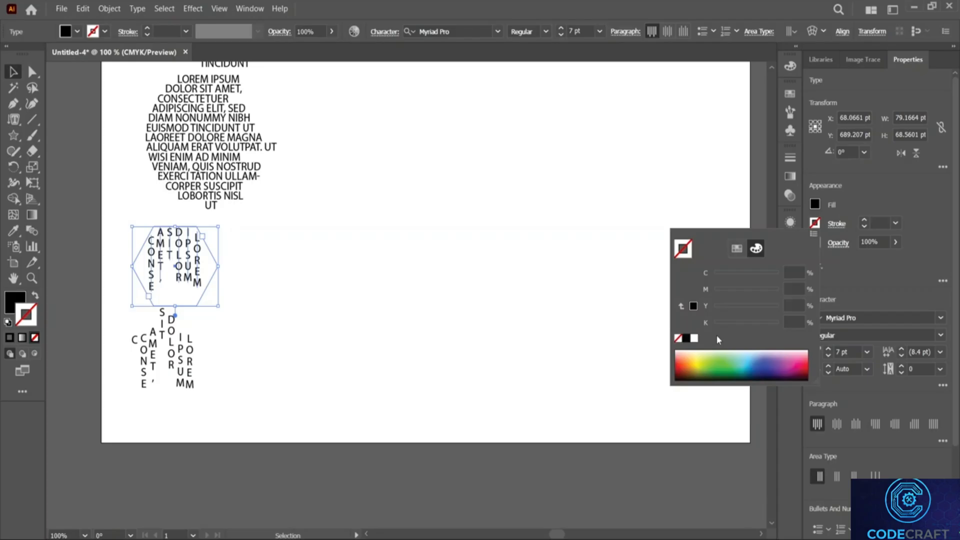
{"action": "left_click", "coordinate": [691, 338]}
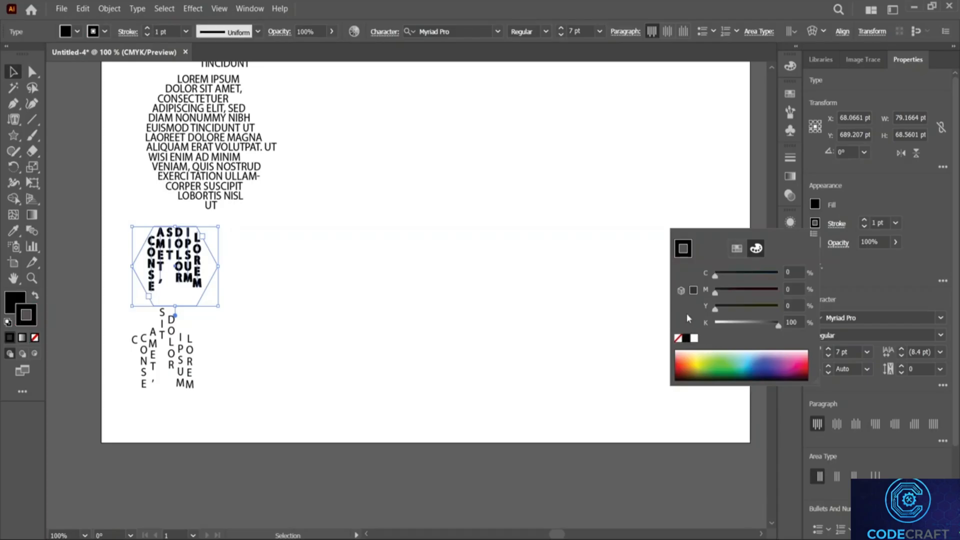
{"action": "left_click", "coordinate": [678, 338]}
{"action": "left_click", "coordinate": [703, 157]}
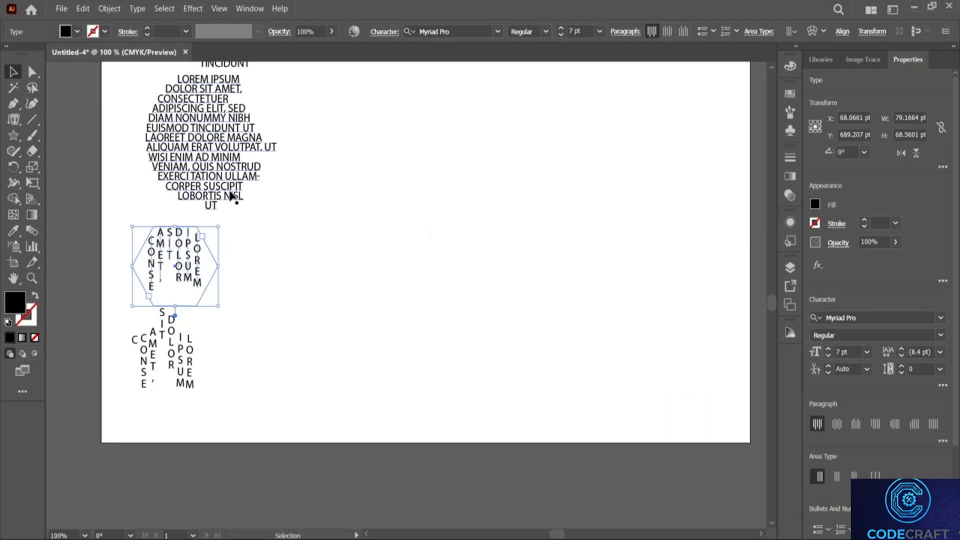
Step: Draw an open black path about 282 pt wide and 171 pt high below the vertical type block, combining straight segments and an S-curve
{"action": "left_click", "coordinate": [13, 119]}
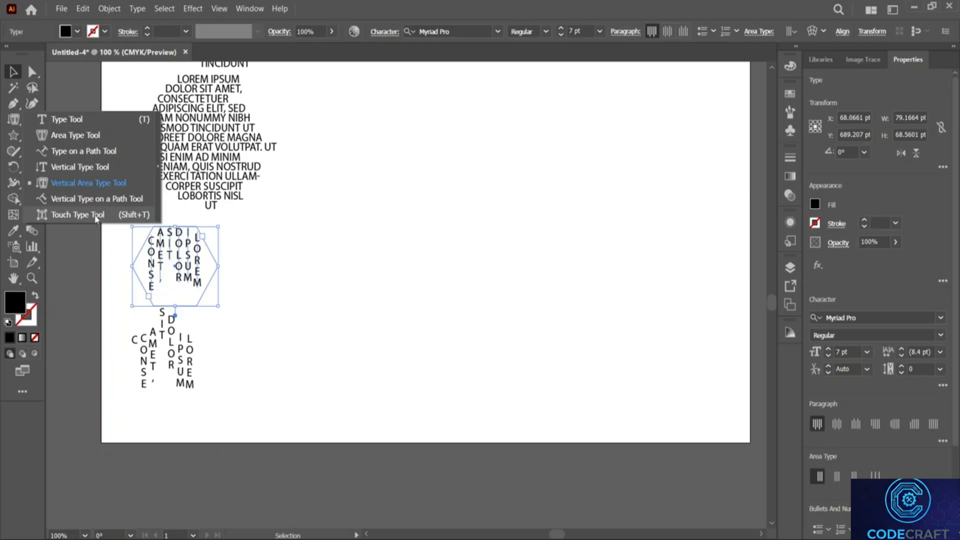
{"action": "key", "text": "p"}
{"action": "scroll", "coordinate": [393, 210], "scroll_direction": "up", "scroll_amount": 6}
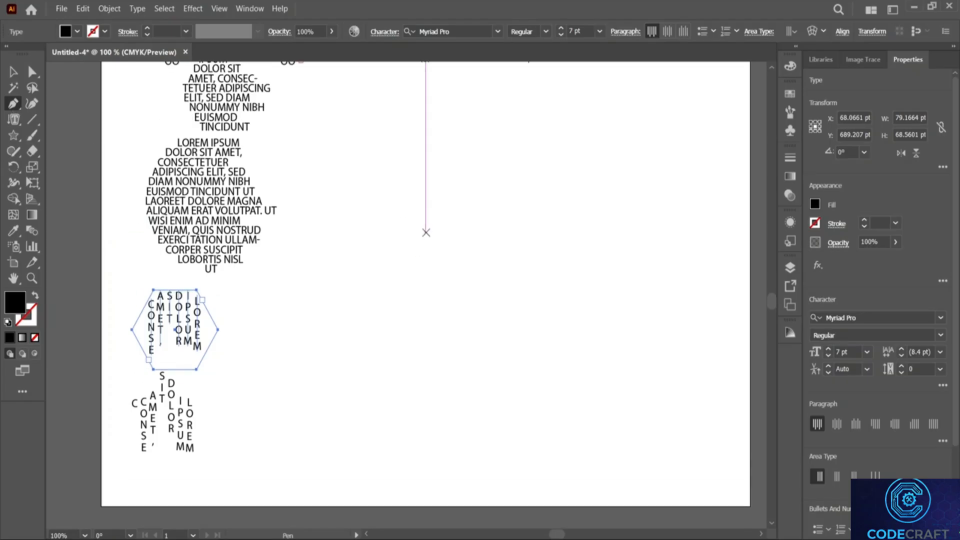
{"action": "left_click", "coordinate": [398, 272]}
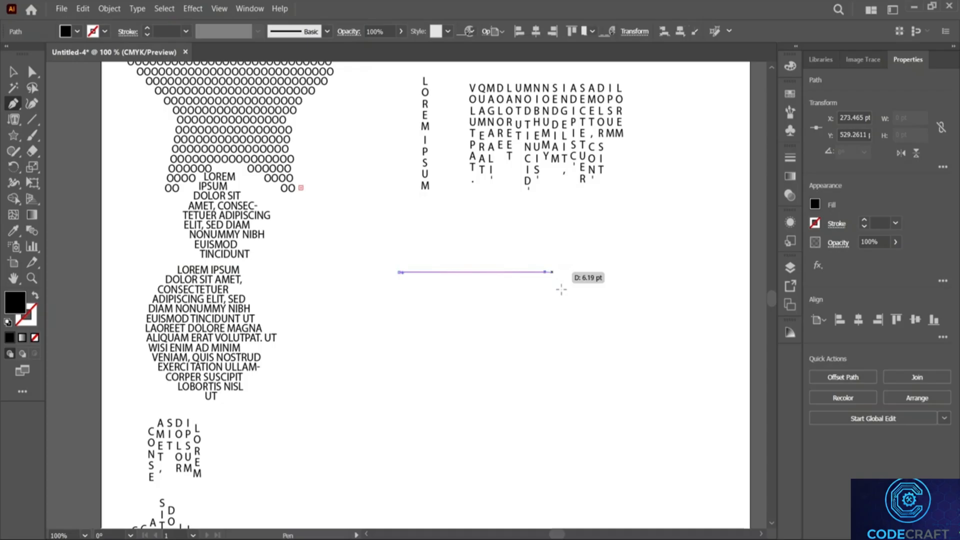
{"action": "left_click", "coordinate": [545, 272]}
{"action": "left_click_drag", "start_coordinate": [542, 380], "coordinate": [410, 385]}
{"action": "left_click", "coordinate": [429, 470]}
{"action": "left_click", "coordinate": [633, 470]}
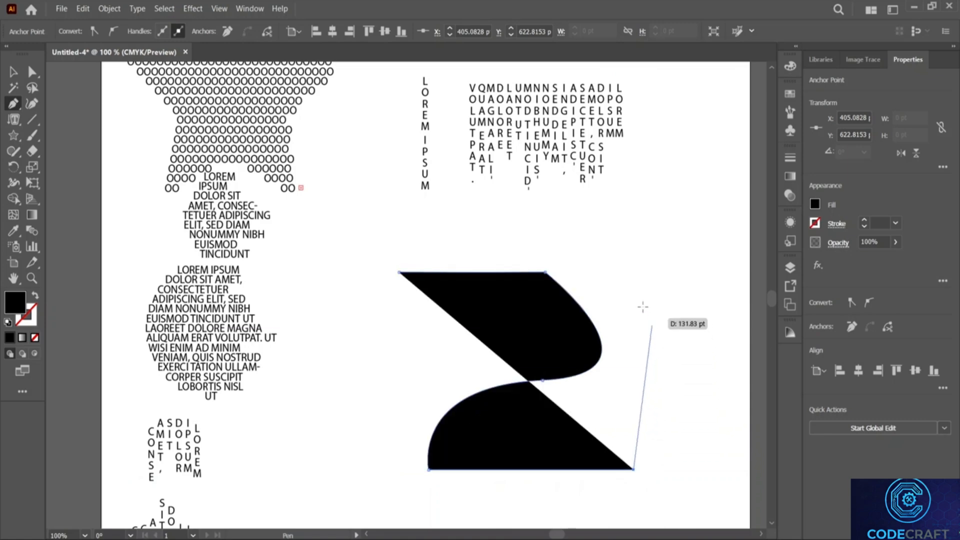
{"action": "left_click", "coordinate": [635, 288]}
{"action": "left_click", "coordinate": [703, 287]}
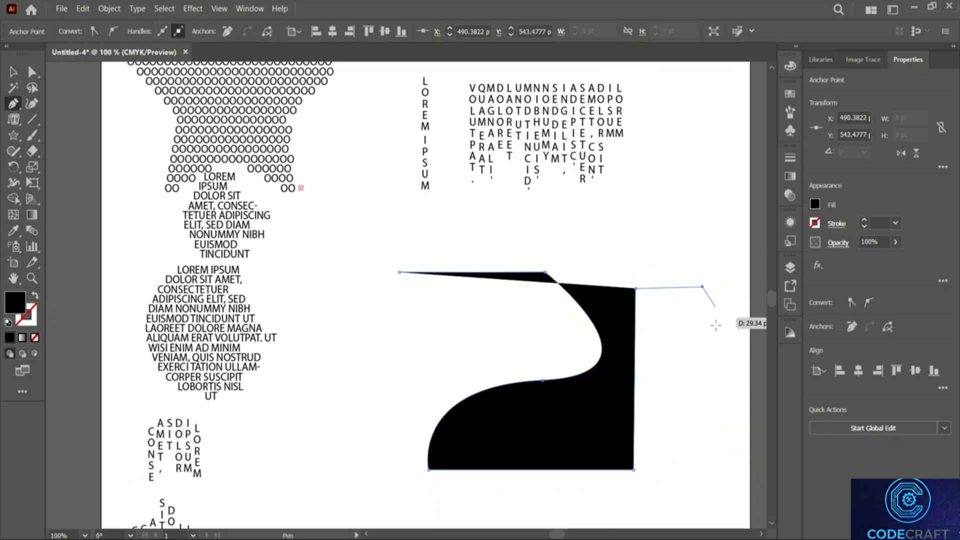
{"action": "left_click", "coordinate": [706, 418]}
{"action": "key", "text": "v"}
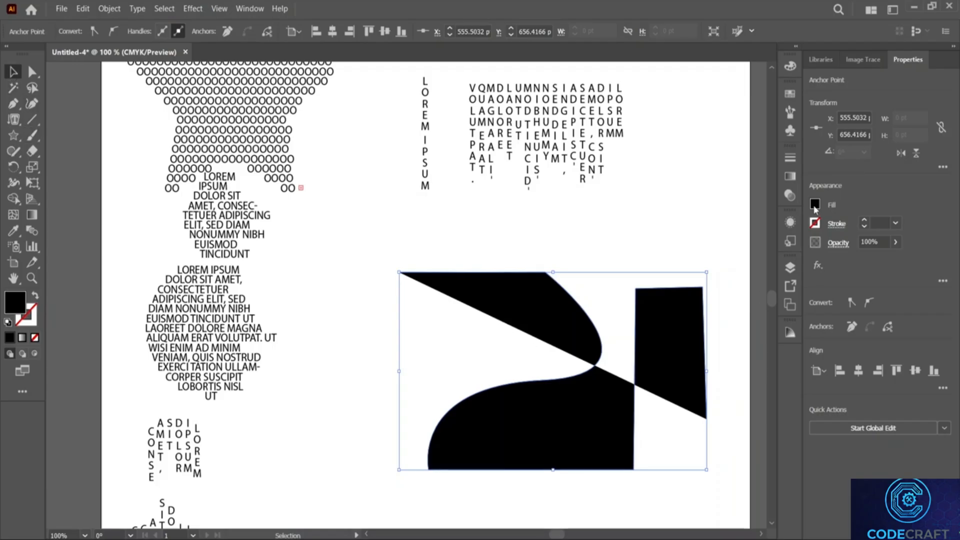
Step: Convert the new path into vertical type on a path with placeholder text
{"action": "left_click", "coordinate": [13, 119]}
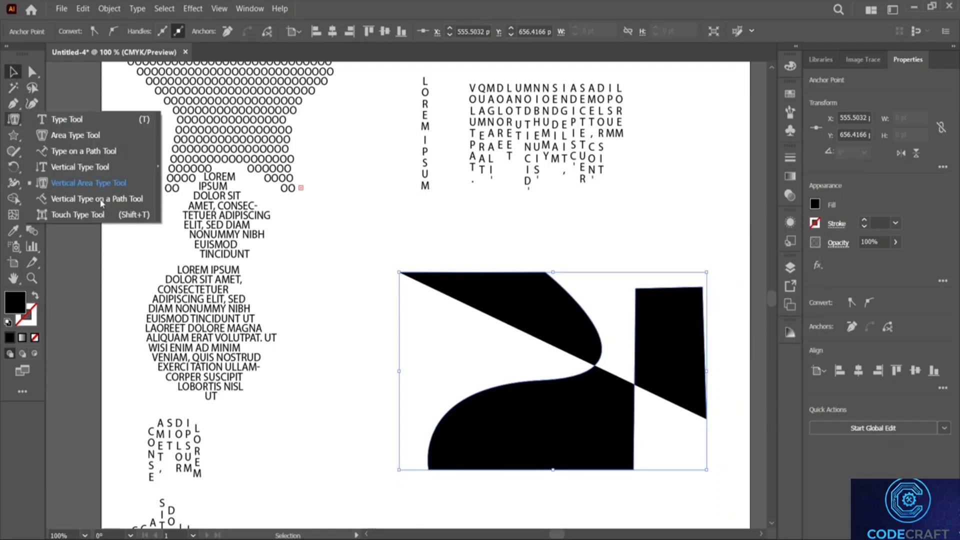
{"action": "left_click", "coordinate": [93, 198]}
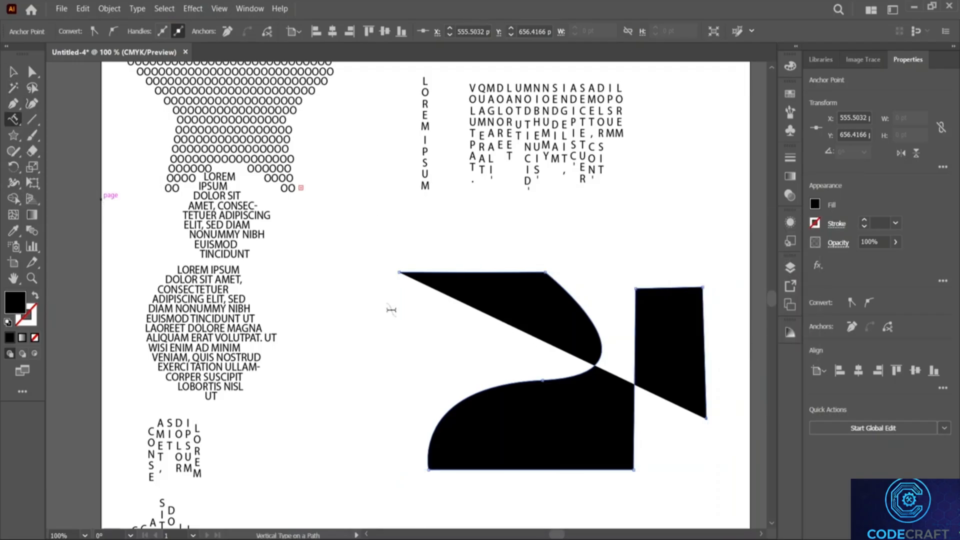
{"action": "left_click", "coordinate": [406, 270]}
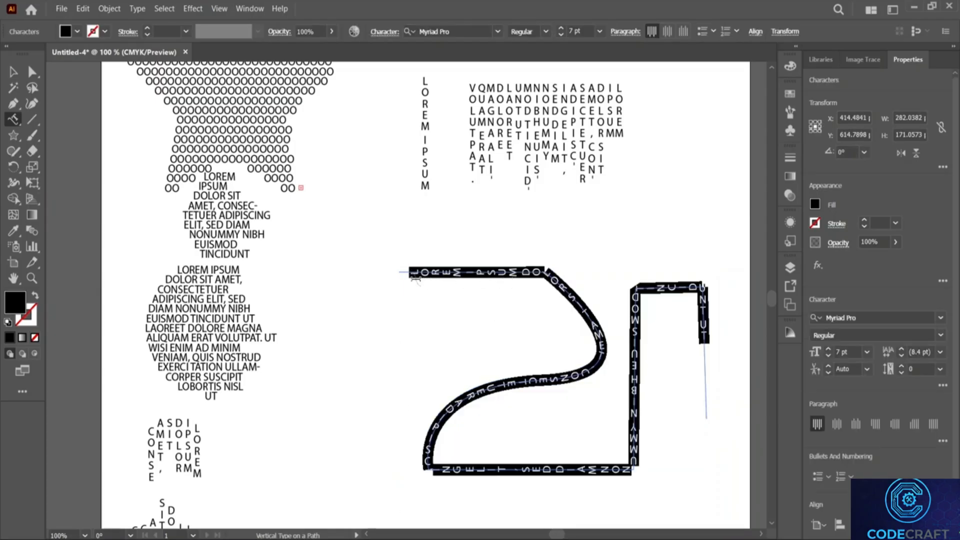
{"action": "scroll", "coordinate": [493, 284], "scroll_direction": "up", "scroll_amount": 5}
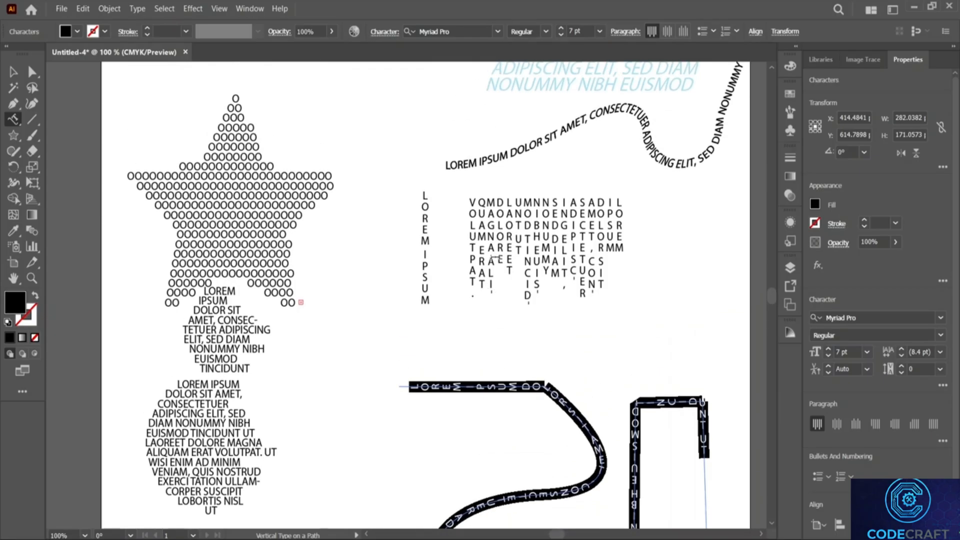
{"action": "scroll", "coordinate": [463, 272], "scroll_direction": "down", "scroll_amount": 6}
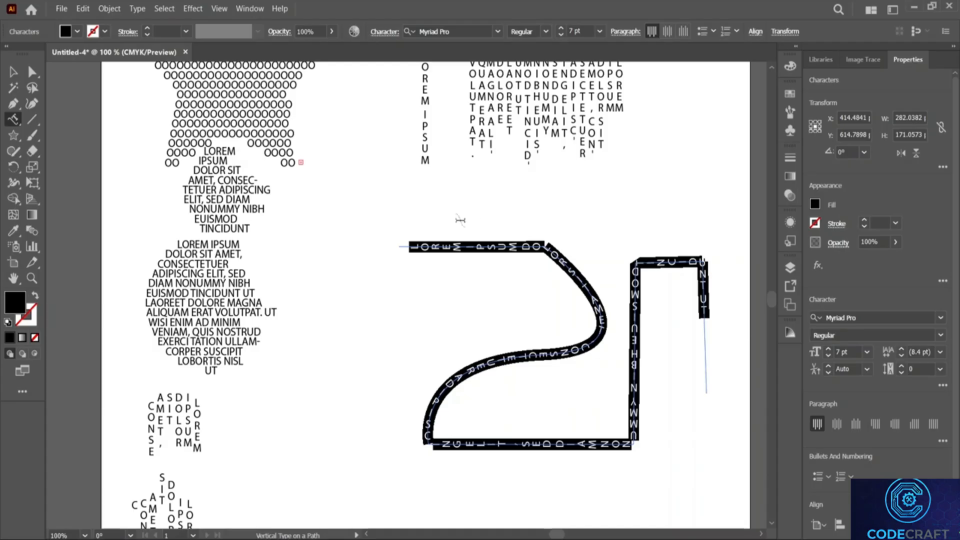
Step: Use the Touch Type tool to shift the L of the vertical LOREM IPSUM line out to the left
{"action": "left_click", "coordinate": [11, 119]}
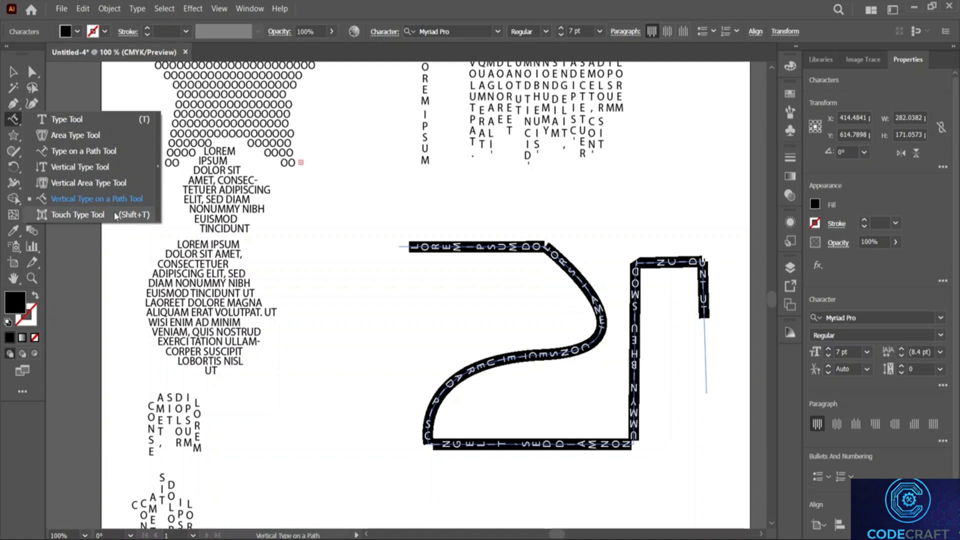
{"action": "left_click", "coordinate": [125, 215]}
{"action": "scroll", "coordinate": [426, 300], "scroll_direction": "down", "scroll_amount": 5}
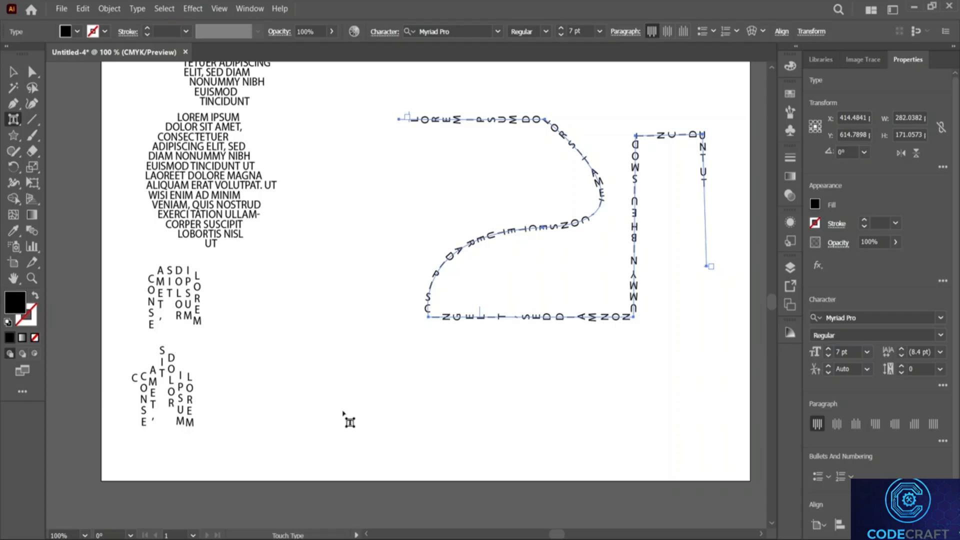
{"action": "scroll", "coordinate": [343, 413], "scroll_direction": "up", "scroll_amount": 10}
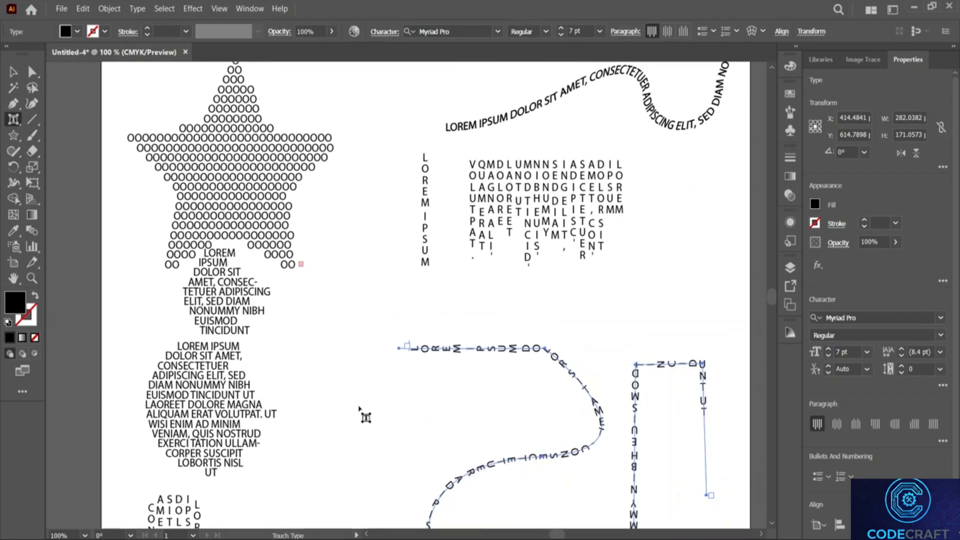
{"action": "left_click", "coordinate": [426, 184]}
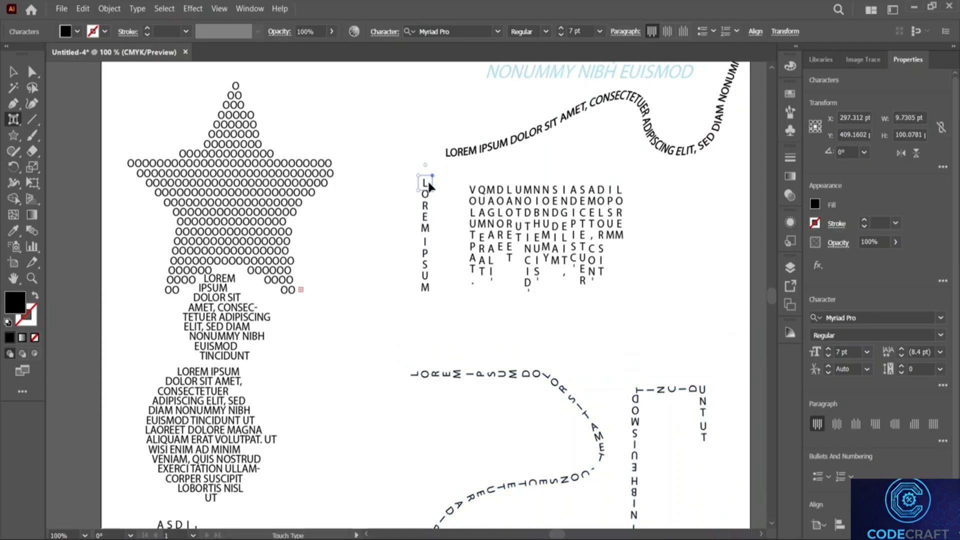
{"action": "left_click_drag", "start_coordinate": [422, 183], "coordinate": [388, 187]}
Step: Replace the R, E, M, I and P of the vertical LOREM IPSUM line with their lowercase alternates
{"action": "left_click", "coordinate": [426, 214]}
{"action": "left_click", "coordinate": [404, 228]}
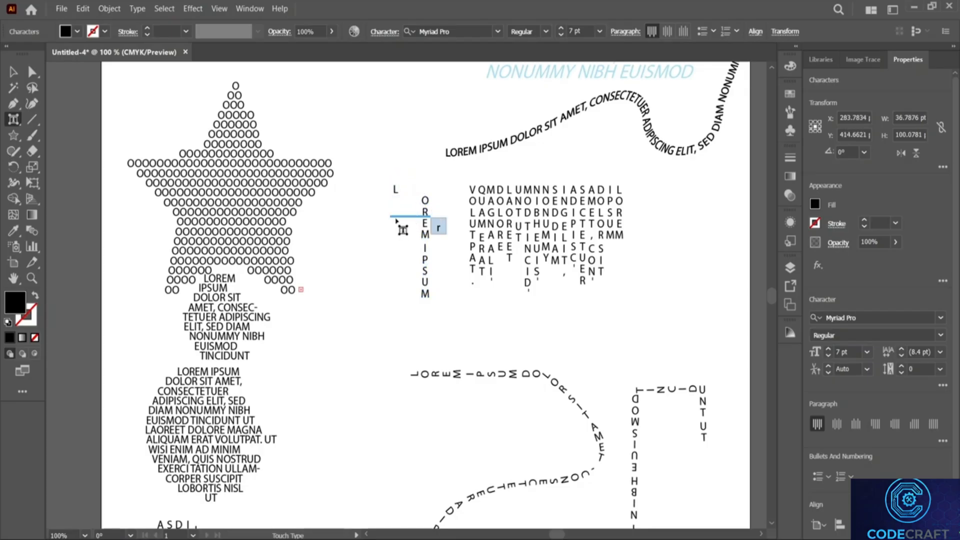
{"action": "left_click", "coordinate": [429, 216]}
{"action": "left_click", "coordinate": [425, 225]}
{"action": "left_click", "coordinate": [438, 238]}
{"action": "left_click", "coordinate": [428, 237]}
{"action": "left_click", "coordinate": [438, 250]}
{"action": "left_click", "coordinate": [426, 249]}
{"action": "left_click", "coordinate": [434, 262]}
{"action": "left_click", "coordinate": [425, 260]}
{"action": "left_click", "coordinate": [438, 274]}
Step: Stretch the S of the vertical LOREM IPSUM line very wide and the U very tall
{"action": "left_click", "coordinate": [425, 271]}
{"action": "left_click_drag", "start_coordinate": [418, 268], "coordinate": [373, 271]}
{"action": "left_click", "coordinate": [425, 284]}
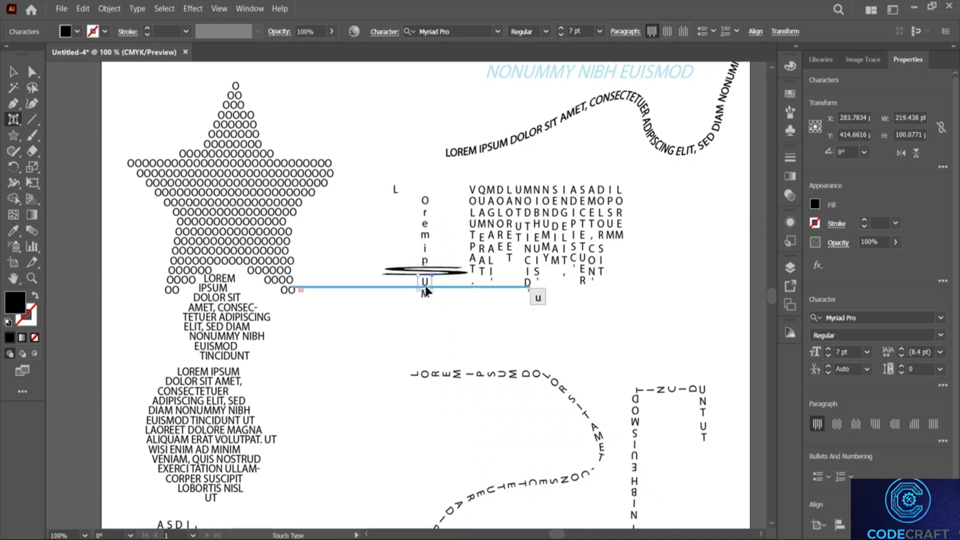
{"action": "left_click_drag", "start_coordinate": [433, 292], "coordinate": [433, 341]}
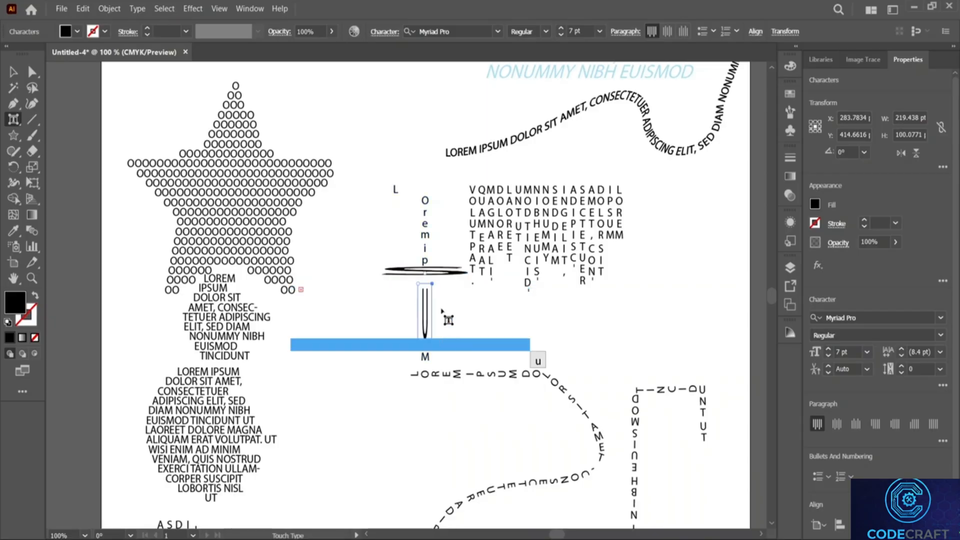
Step: Move the last M of the vertical line up and right, and the lowercase m out to the left
{"action": "left_click", "coordinate": [426, 357]}
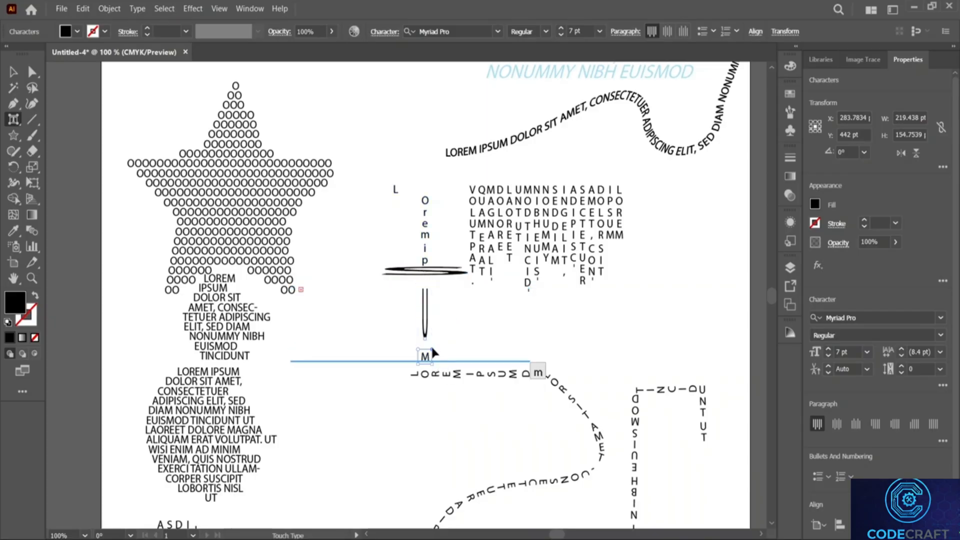
{"action": "left_click_drag", "start_coordinate": [432, 349], "coordinate": [455, 347]}
{"action": "left_click", "coordinate": [424, 235]}
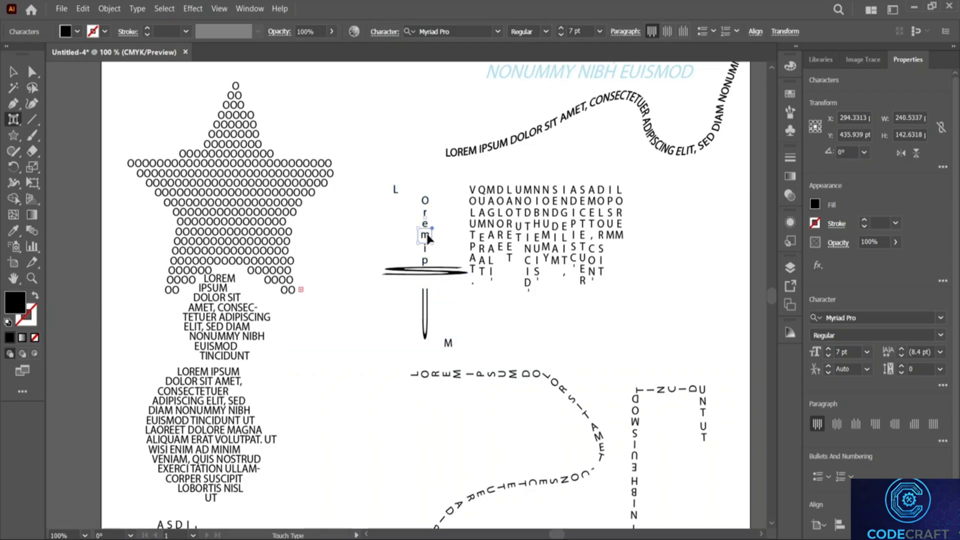
{"action": "left_click_drag", "start_coordinate": [419, 243], "coordinate": [376, 240]}
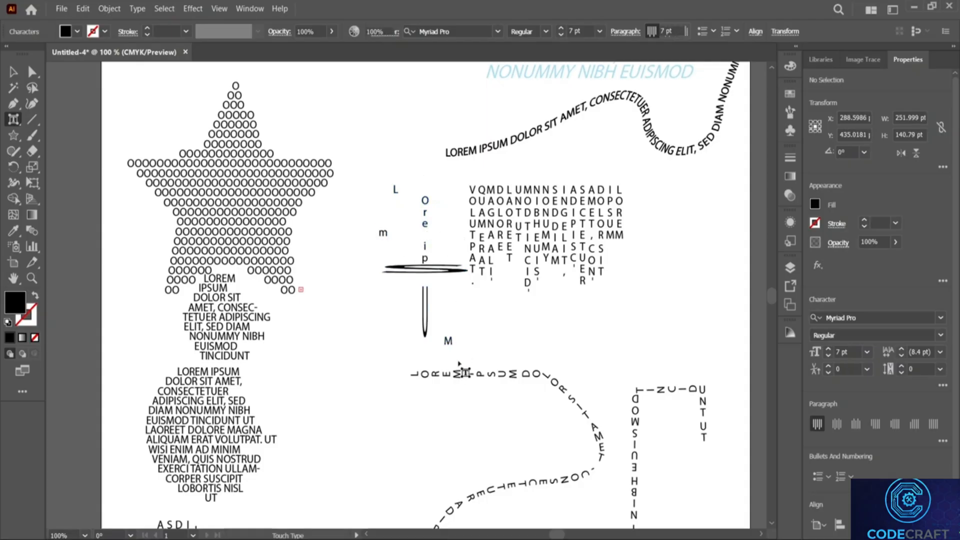
{"action": "left_click", "coordinate": [517, 345]}
{"action": "scroll", "coordinate": [495, 332], "scroll_direction": "down", "scroll_amount": 2}
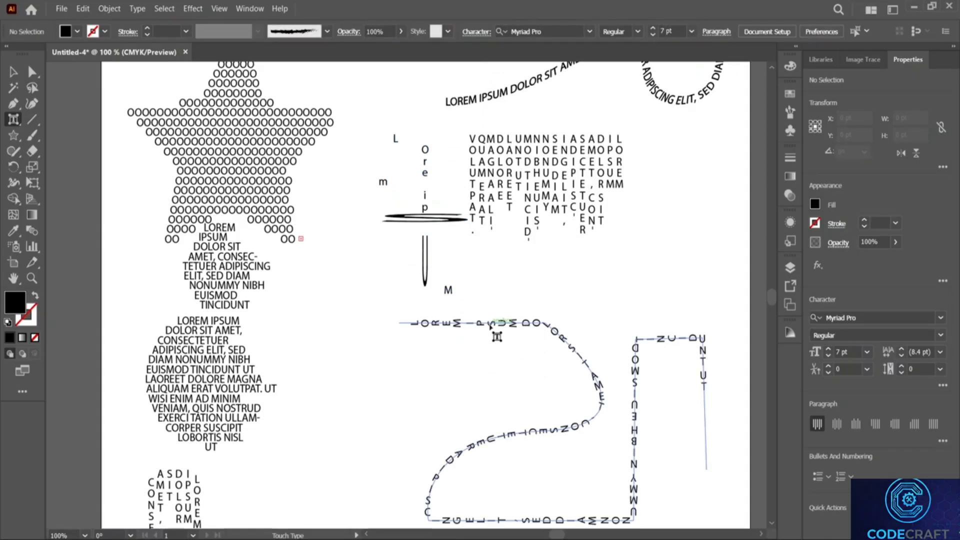
{"action": "left_click", "coordinate": [19, 120]}
{"action": "left_click", "coordinate": [364, 346]}
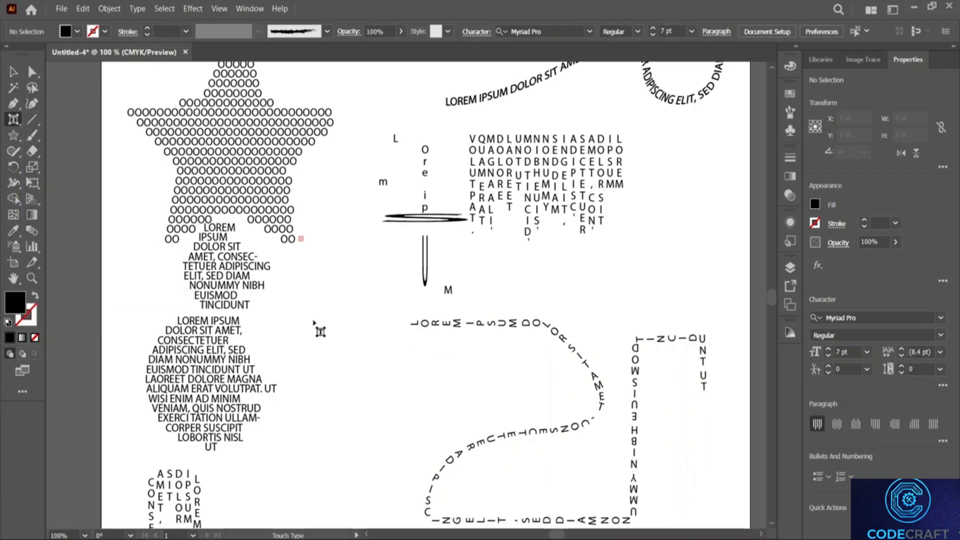
{"action": "scroll", "coordinate": [364, 345], "scroll_direction": "up", "scroll_amount": 9}
{"action": "scroll", "coordinate": [369, 347], "scroll_direction": "up", "scroll_amount": 6}
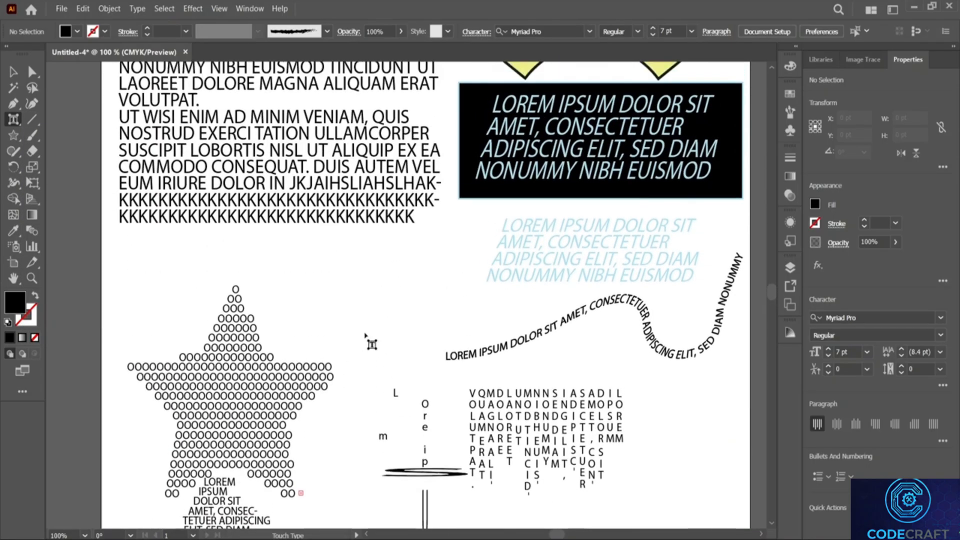
{"action": "scroll", "coordinate": [374, 342], "scroll_direction": "up", "scroll_amount": 2}
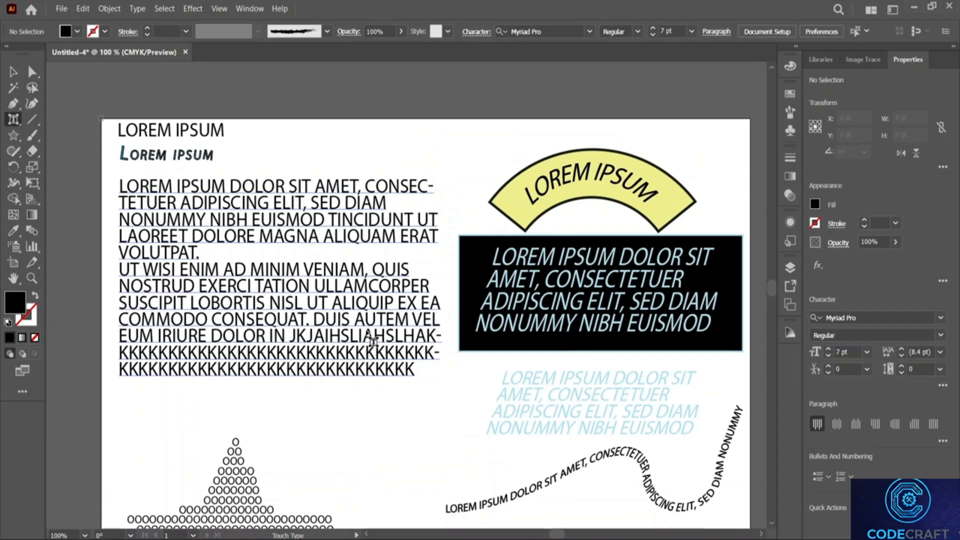
{"action": "scroll", "coordinate": [373, 341], "scroll_direction": "down", "scroll_amount": 16}
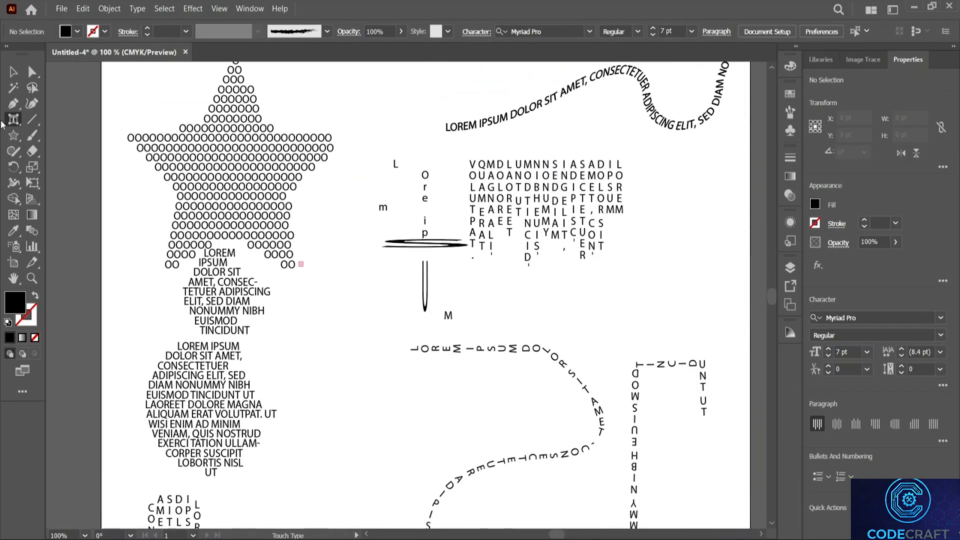
Step: Compare top, centre and bottom paragraph alignment on the rectangular vertical type block and leave it centred
{"action": "left_click", "coordinate": [13, 71]}
{"action": "scroll", "coordinate": [317, 288], "scroll_direction": "down", "scroll_amount": 4}
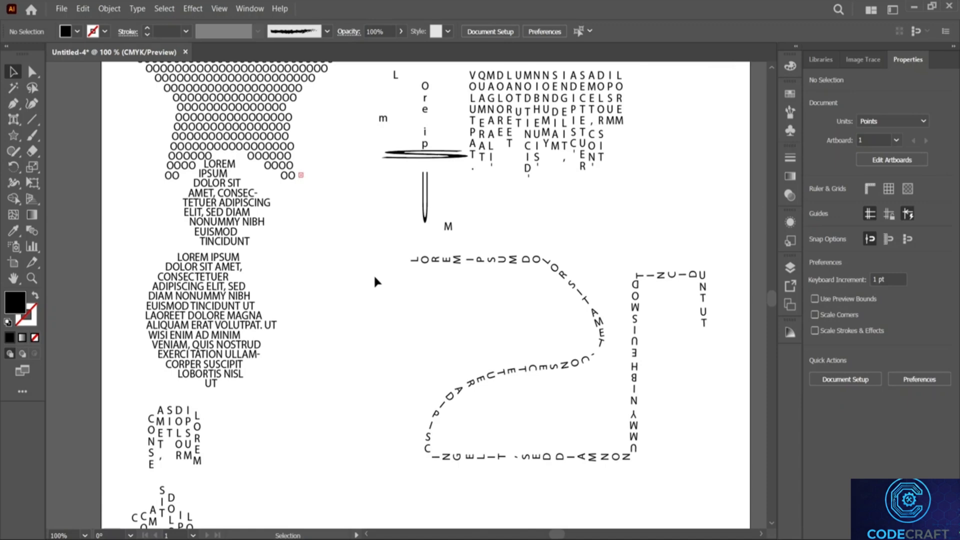
{"action": "scroll", "coordinate": [374, 277], "scroll_direction": "up", "scroll_amount": 2}
{"action": "left_click", "coordinate": [545, 207]}
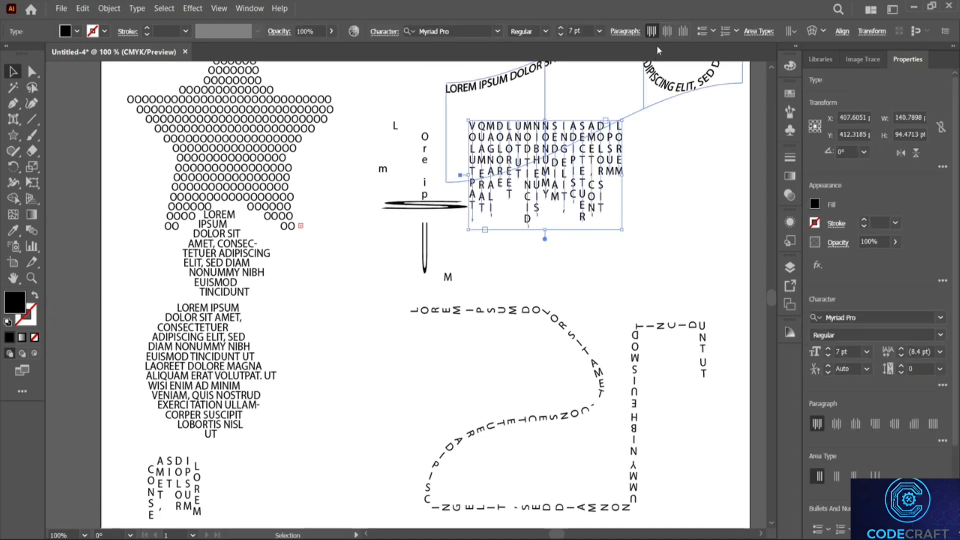
{"action": "left_click", "coordinate": [668, 31]}
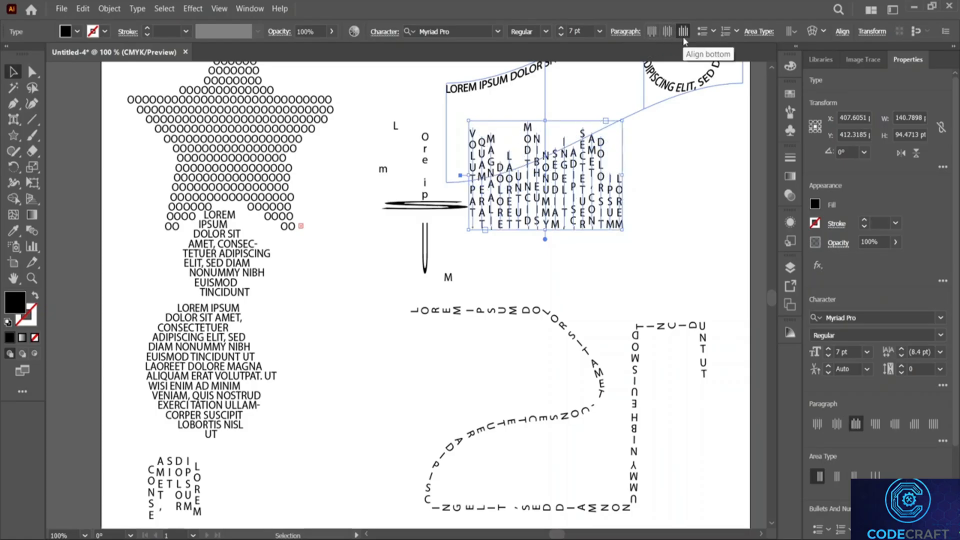
{"action": "left_click", "coordinate": [652, 31]}
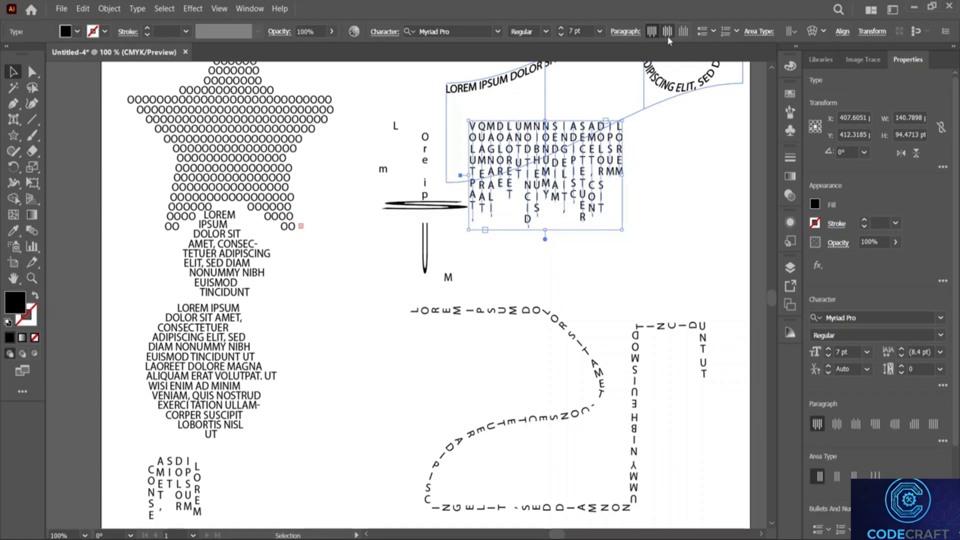
{"action": "left_click", "coordinate": [667, 32]}
{"action": "left_click", "coordinate": [684, 32]}
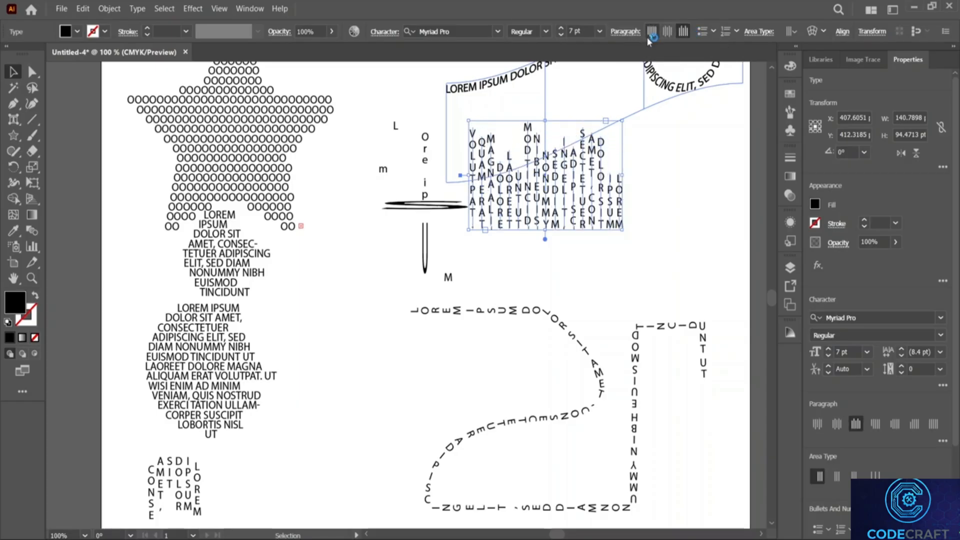
{"action": "left_click", "coordinate": [652, 32]}
{"action": "left_click", "coordinate": [667, 32]}
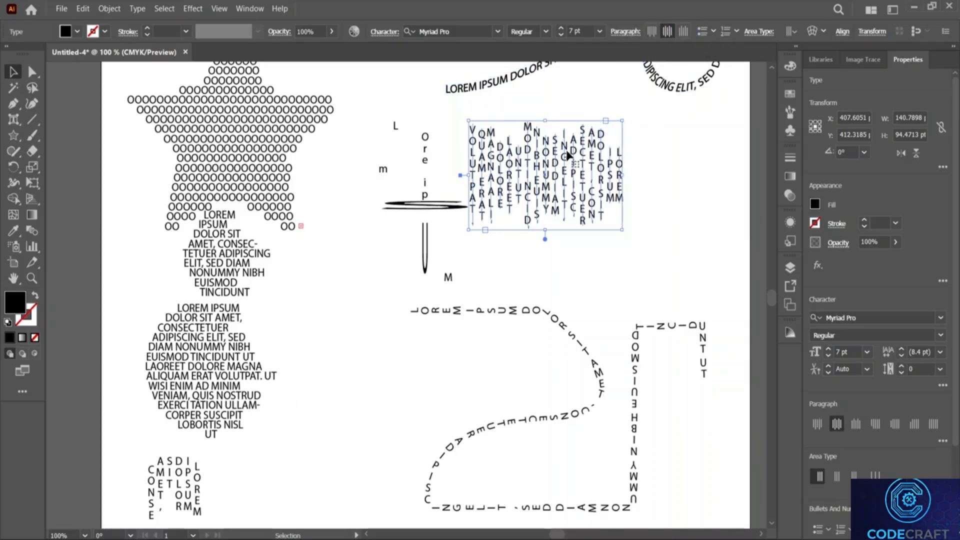